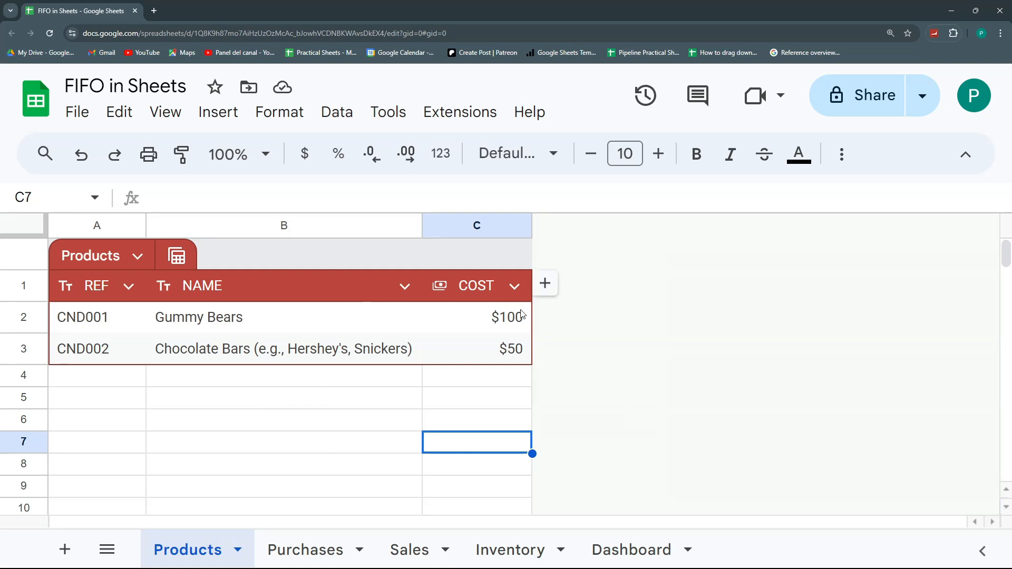
Review the costs on the Products sheet and the dates, units and unit costs on the Purchases sheet.
{"action": "left_click_drag", "start_coordinate": [477, 317], "coordinate": [477, 348]}
{"action": "left_click", "coordinate": [311, 548]}
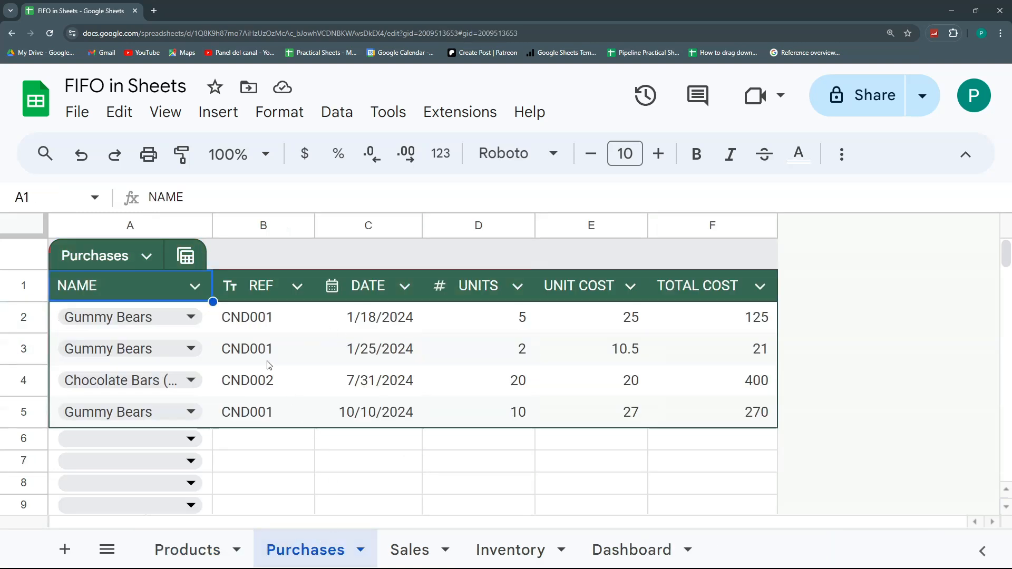
{"action": "left_click", "coordinate": [490, 327]}
{"action": "left_click", "coordinate": [379, 319]}
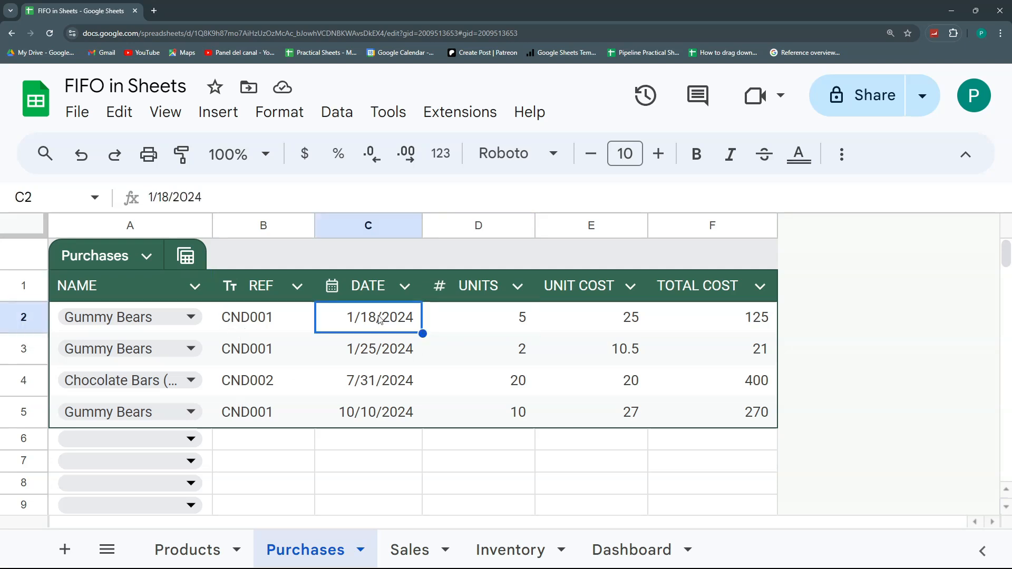
{"action": "left_click_drag", "start_coordinate": [475, 318], "coordinate": [477, 379]}
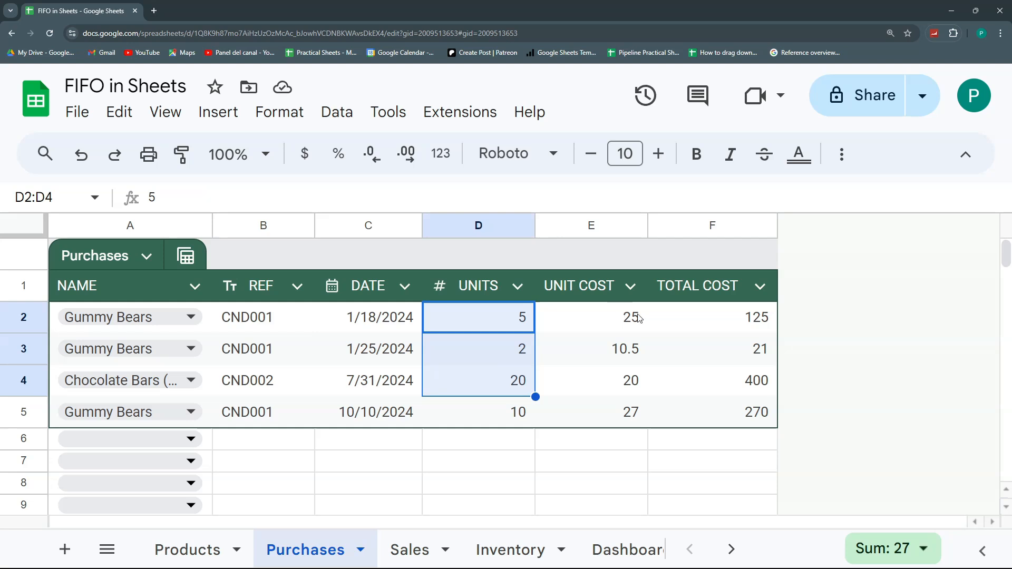
{"action": "left_click", "coordinate": [638, 317]}
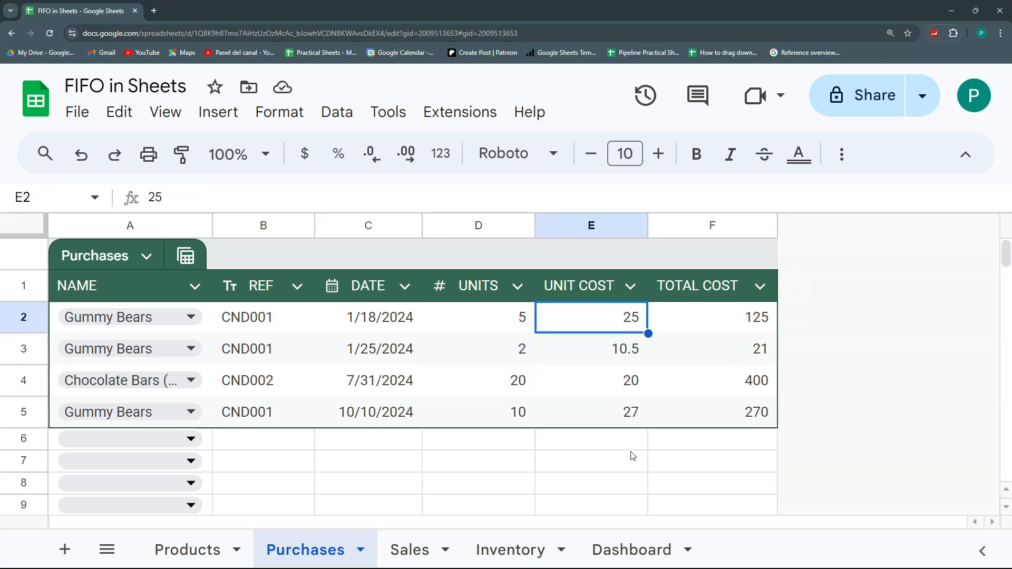
Examine the date and units of the Gummy Bears sale recorded on the Sales sheet.
{"action": "left_click", "coordinate": [418, 550]}
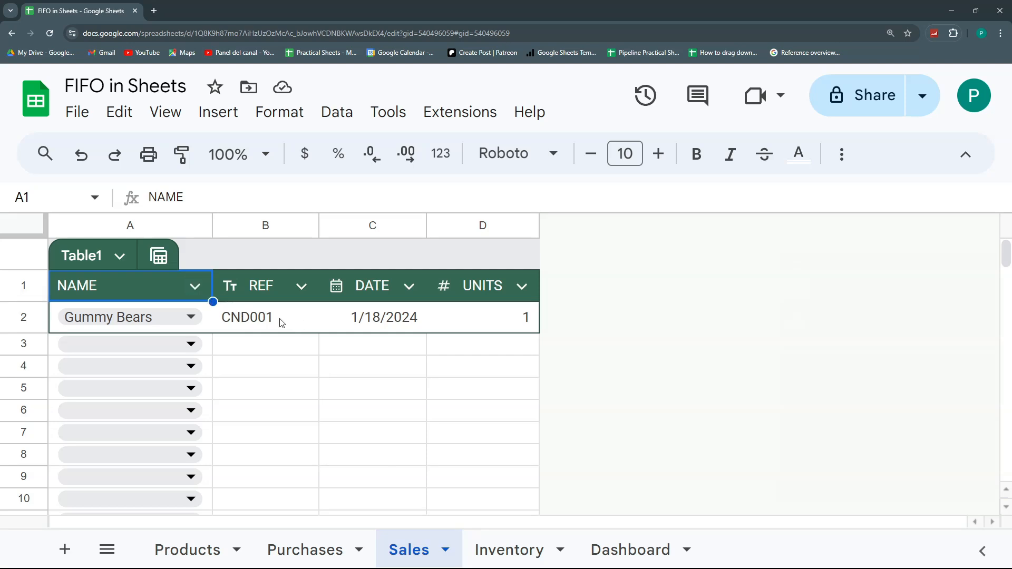
{"action": "left_click", "coordinate": [390, 317]}
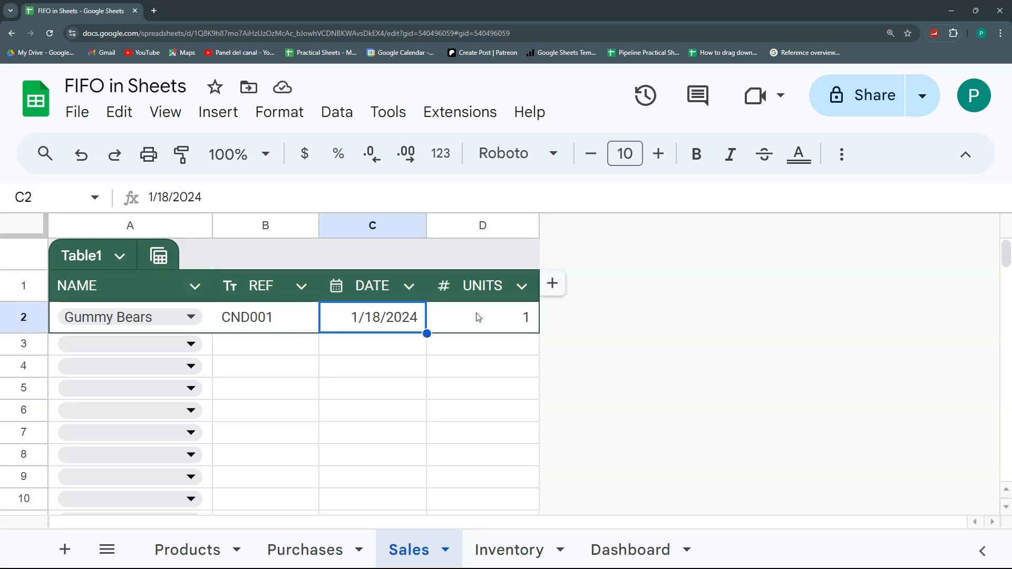
{"action": "left_click", "coordinate": [490, 318]}
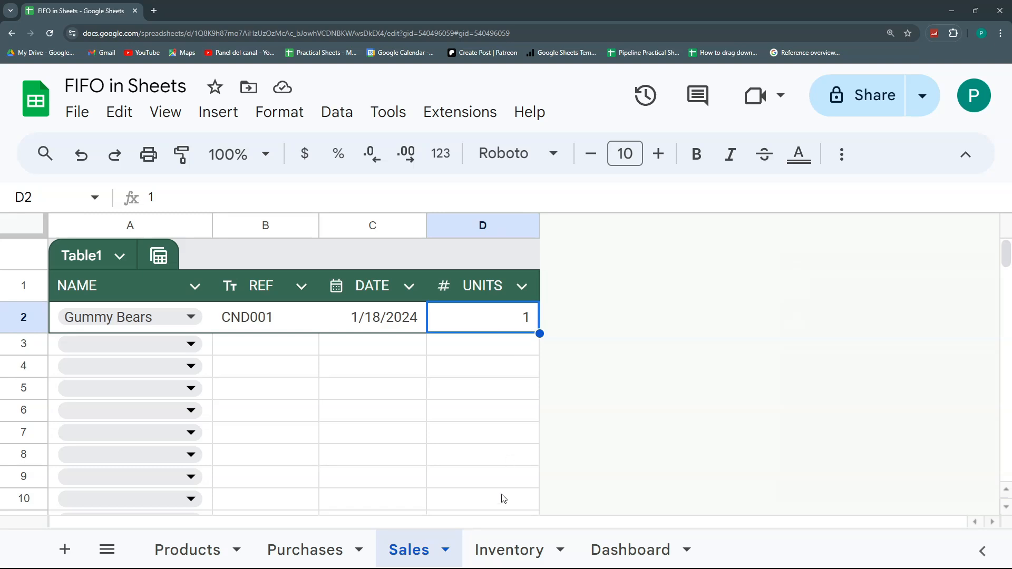
On the Inventory sheet, remove the space before Purchases[UNIT COST] in the Gummy Bears cost formula in F2.
{"action": "left_click", "coordinate": [519, 550]}
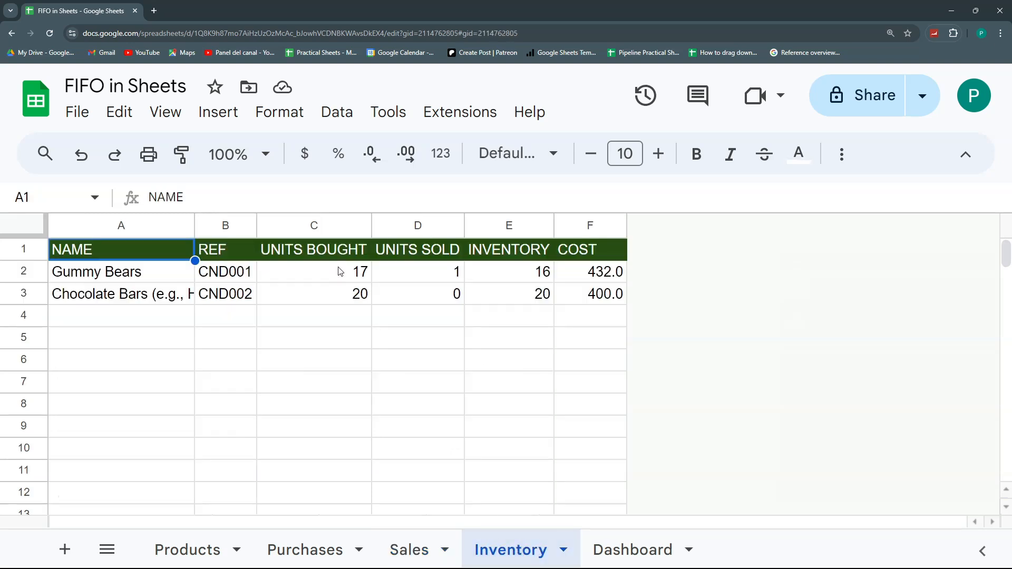
{"action": "left_click", "coordinate": [404, 272]}
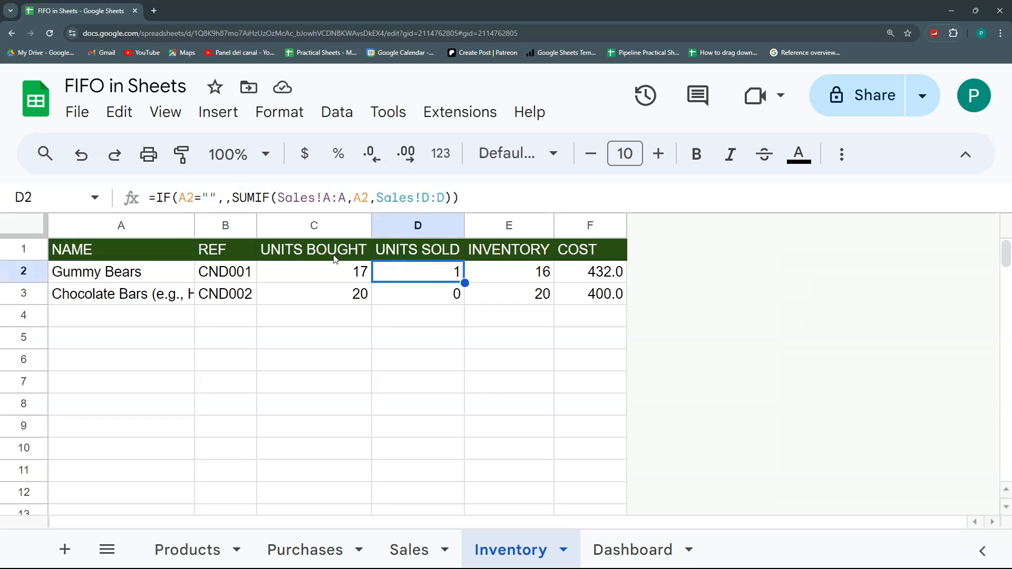
{"action": "left_click", "coordinate": [588, 274]}
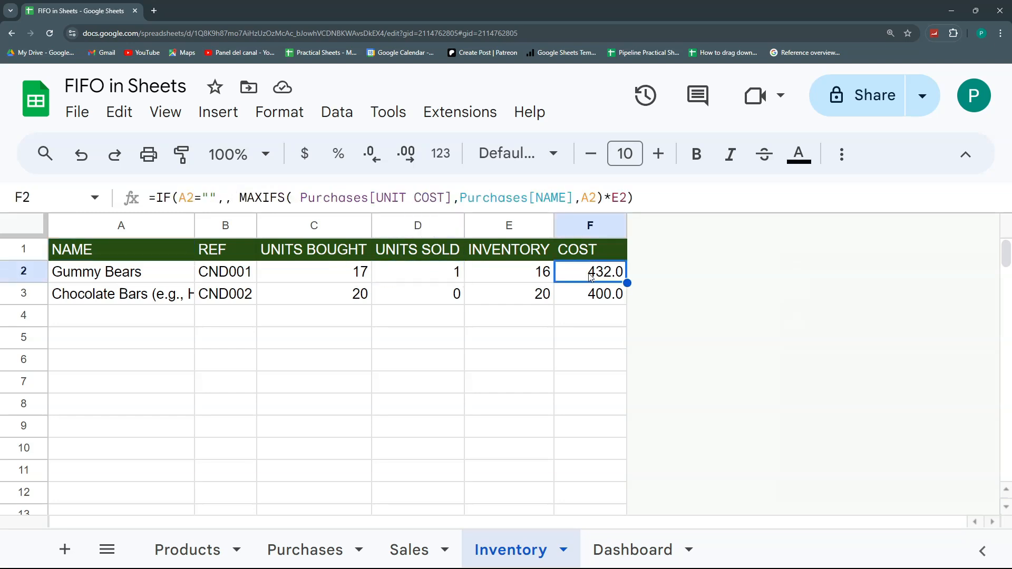
{"action": "left_click", "coordinate": [299, 199]}
{"action": "key", "text": "BackSpace"}
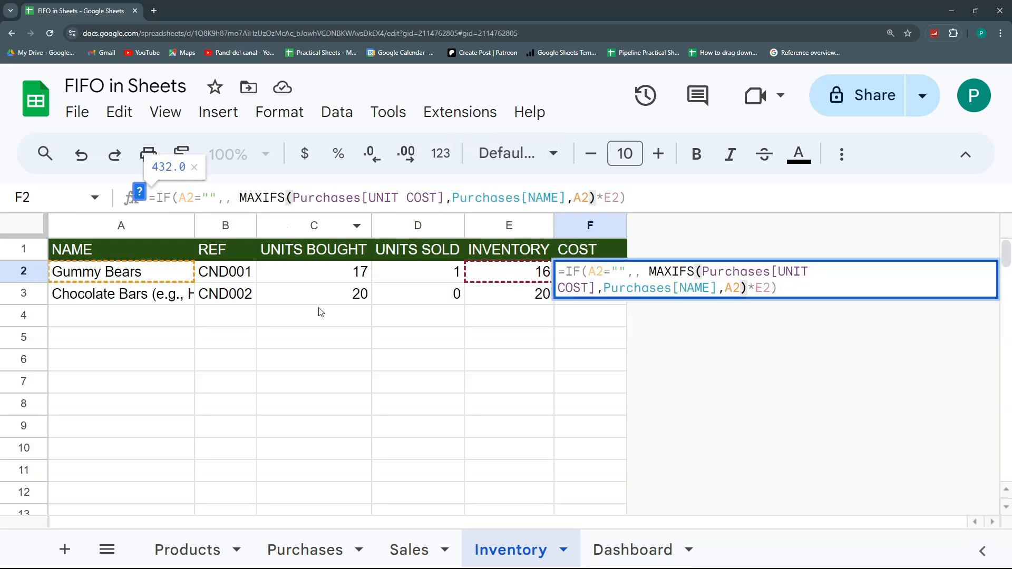
{"action": "key", "text": "Return"}
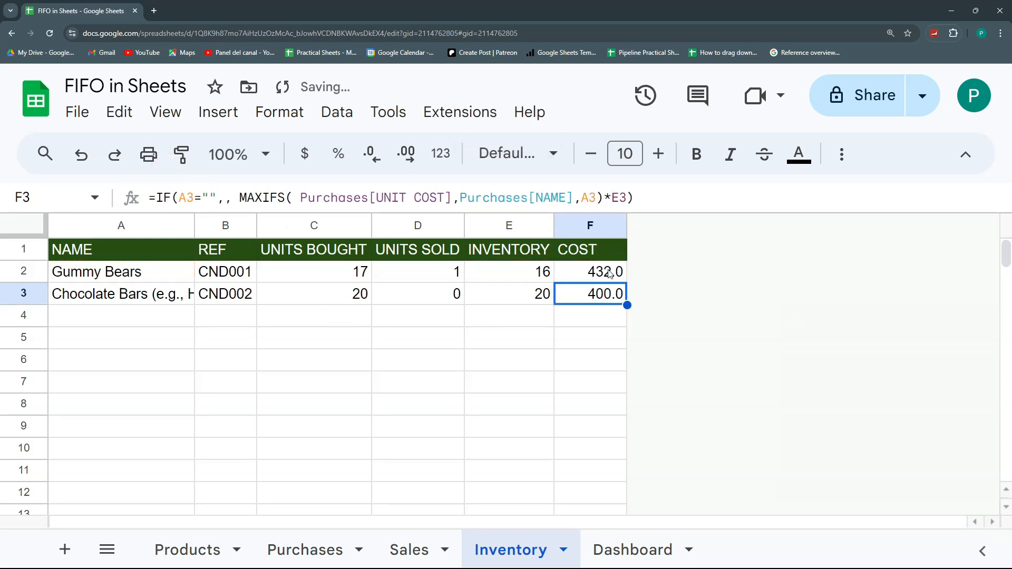
{"action": "left_click", "coordinate": [610, 277]}
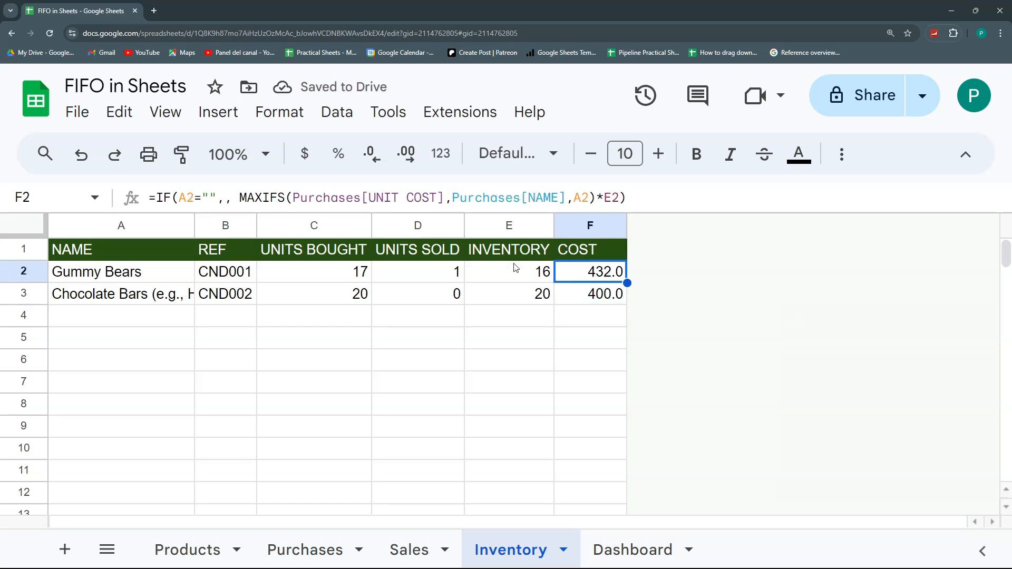
{"action": "left_click", "coordinate": [435, 296]}
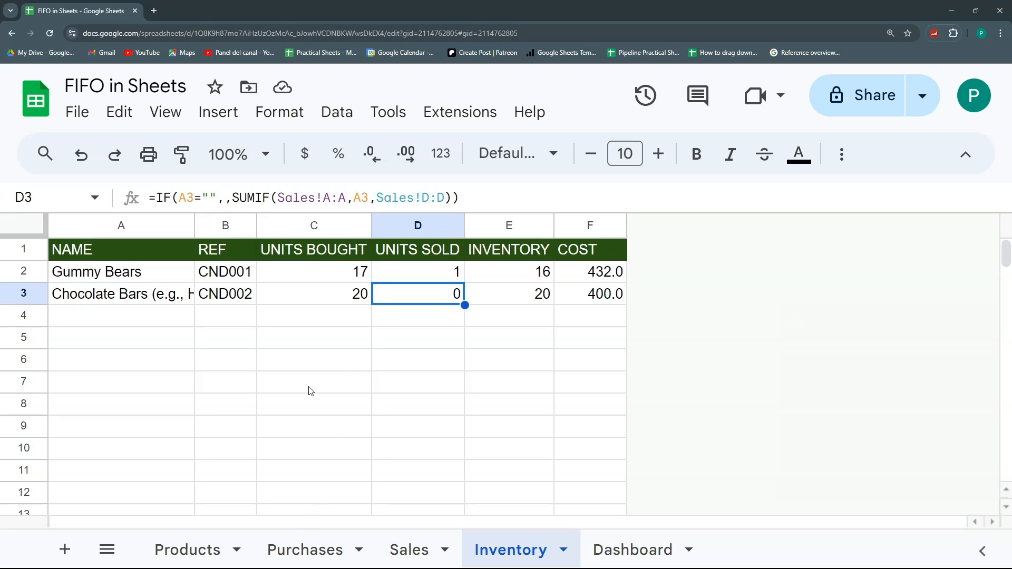
Widen the NAME column of the Purchases table slightly.
{"action": "left_click", "coordinate": [306, 543]}
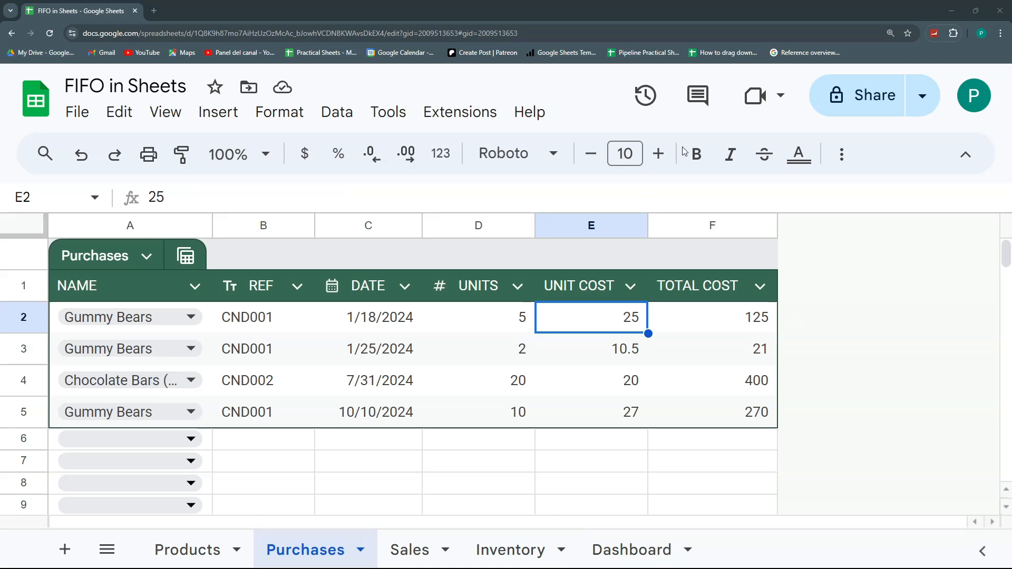
{"action": "left_click", "coordinate": [464, 327]}
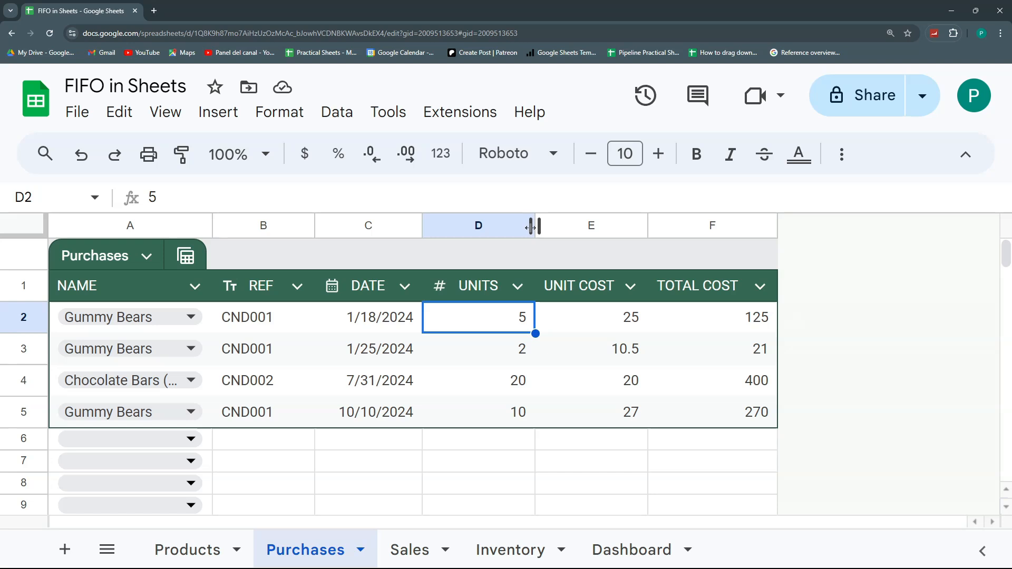
{"action": "left_click_drag", "start_coordinate": [69, 320], "coordinate": [736, 332]}
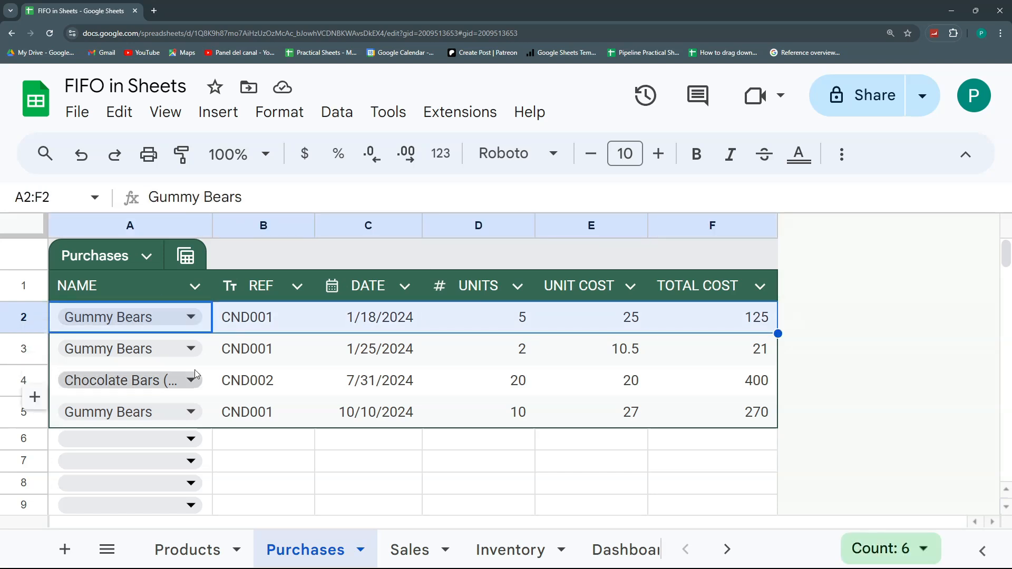
{"action": "left_click_drag", "start_coordinate": [213, 226], "coordinate": [233, 226]}
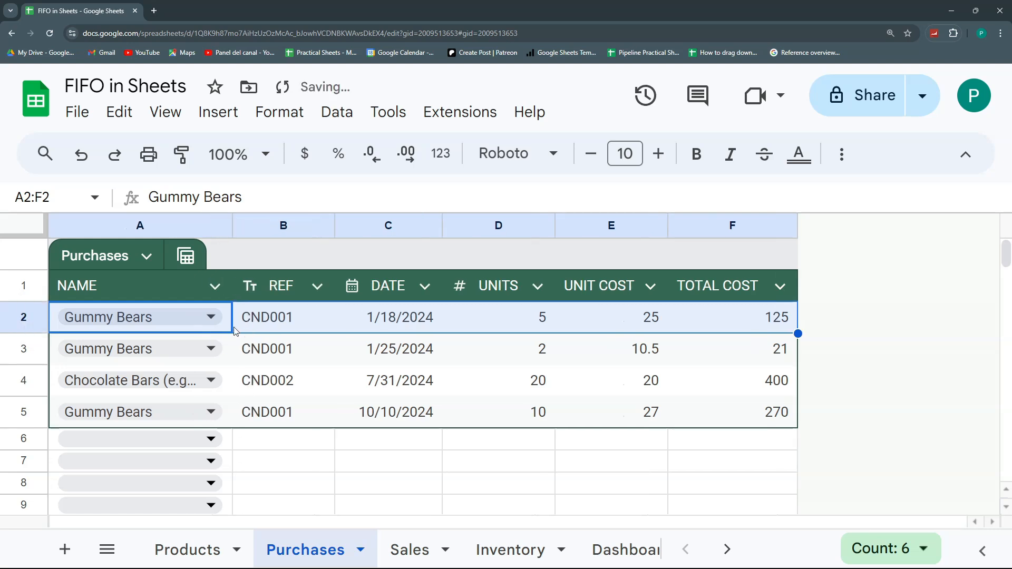
Check the Products list, then compare the reference formulas and dates of the Gummy Bears rows on the Purchases sheet.
{"action": "left_click", "coordinate": [206, 550]}
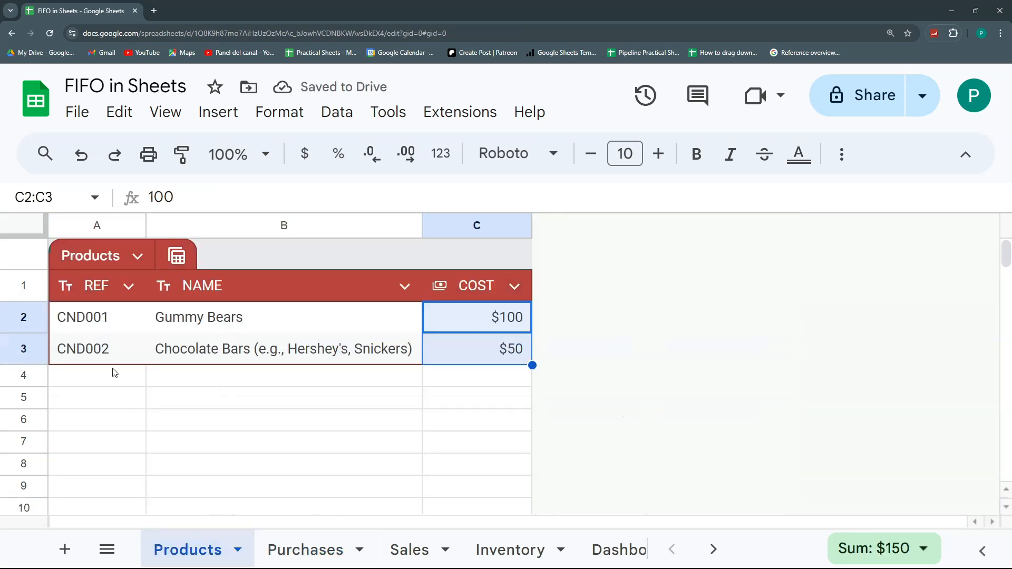
{"action": "left_click", "coordinate": [293, 551]}
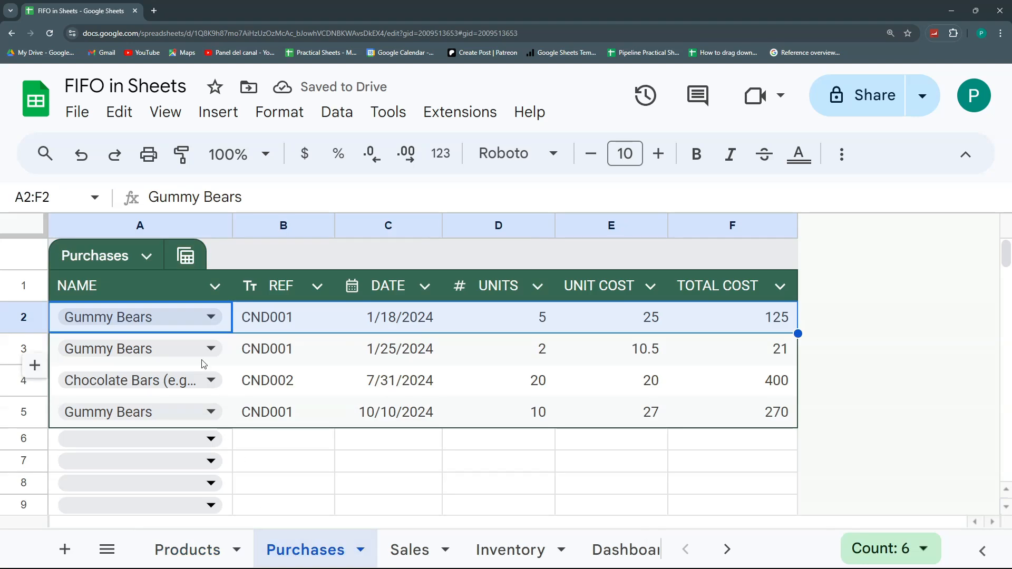
{"action": "left_click", "coordinate": [280, 318]}
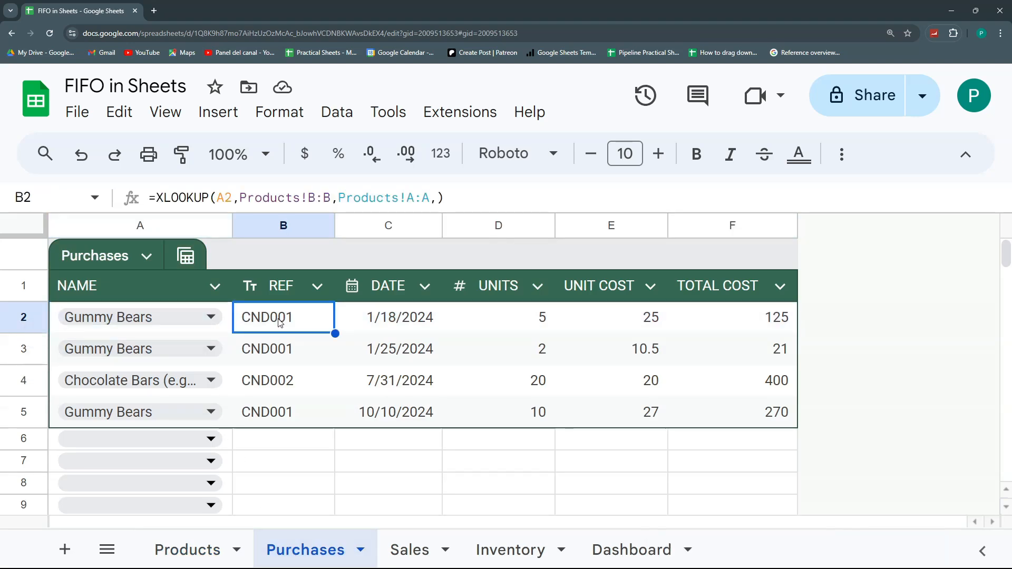
{"action": "left_click", "coordinate": [278, 354]}
{"action": "left_click", "coordinate": [290, 414]}
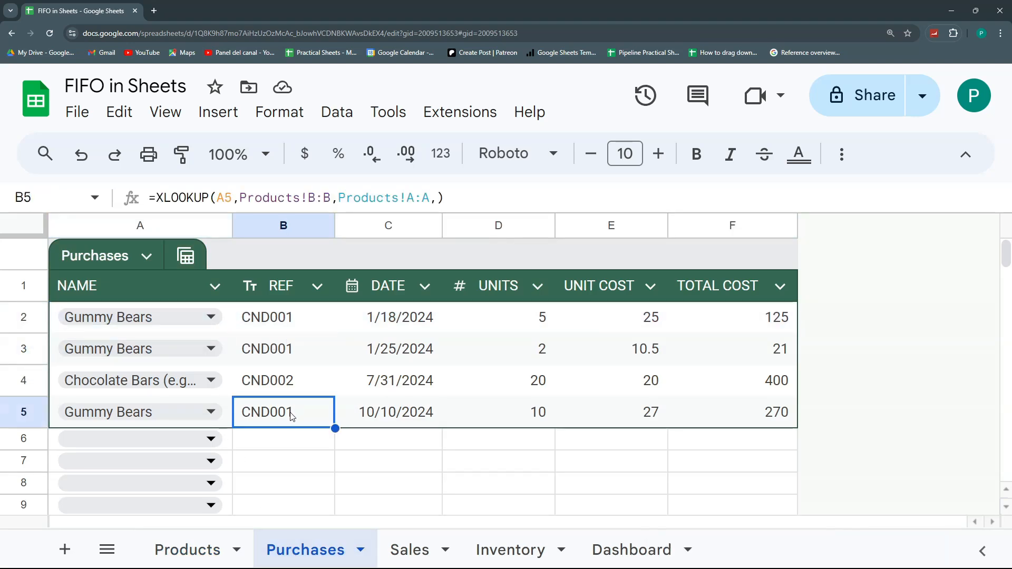
{"action": "left_click", "coordinate": [406, 328]}
{"action": "left_click", "coordinate": [408, 355]}
{"action": "left_click", "coordinate": [414, 418]}
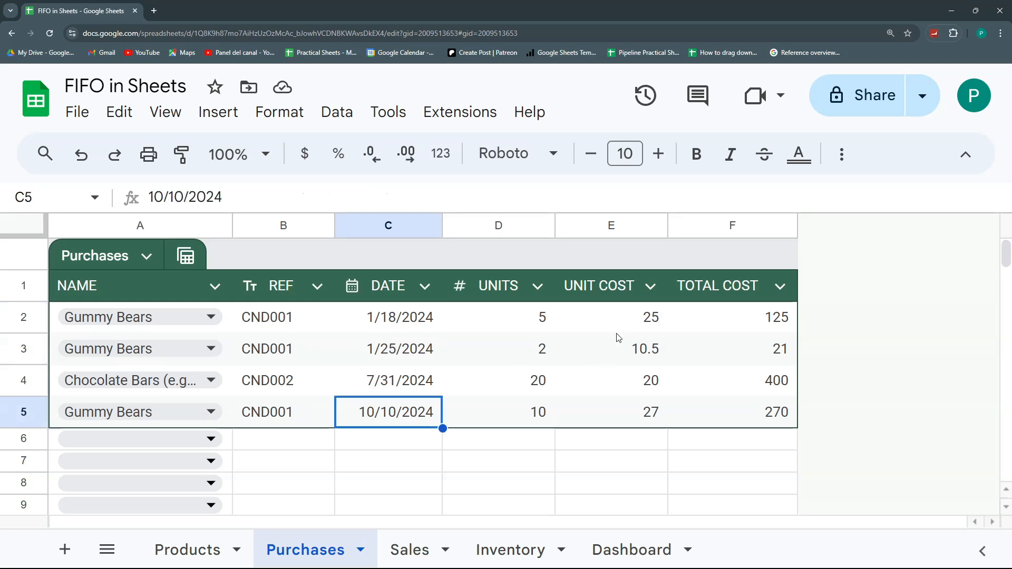
Compare the unit costs of the three Gummy Bears purchases in E2, E3 and E5.
{"action": "left_click", "coordinate": [625, 314]}
{"action": "left_click", "coordinate": [638, 359]}
{"action": "left_click", "coordinate": [644, 411]}
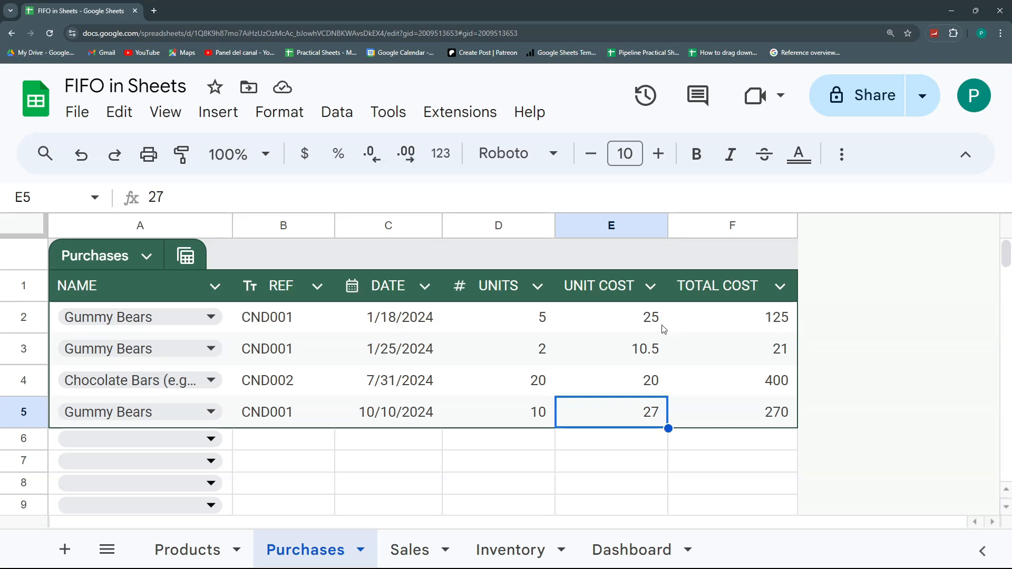
{"action": "left_click_drag", "start_coordinate": [651, 321], "coordinate": [653, 349]}
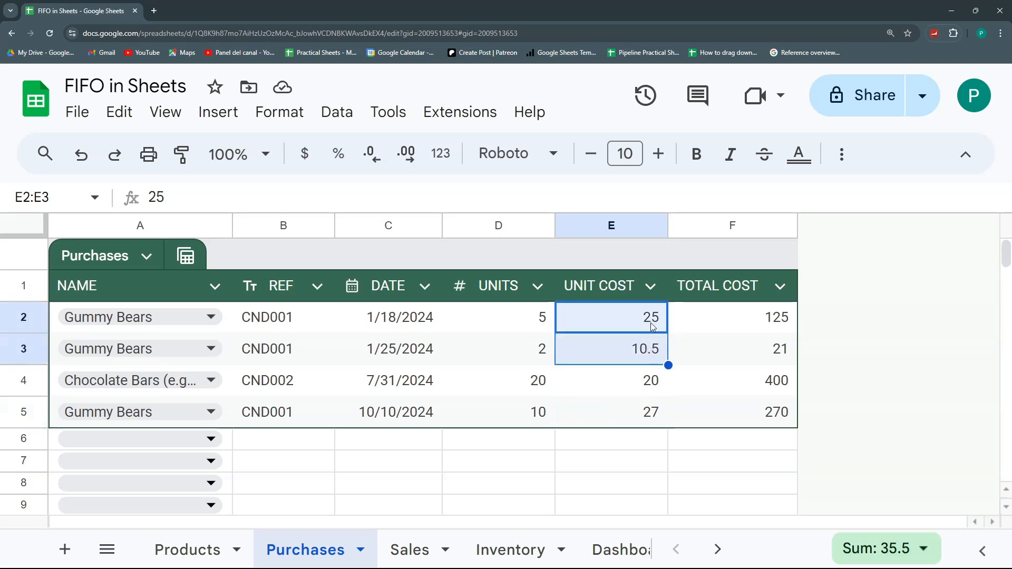
{"action": "left_click", "coordinate": [652, 327]}
{"action": "left_click", "coordinate": [665, 406]}
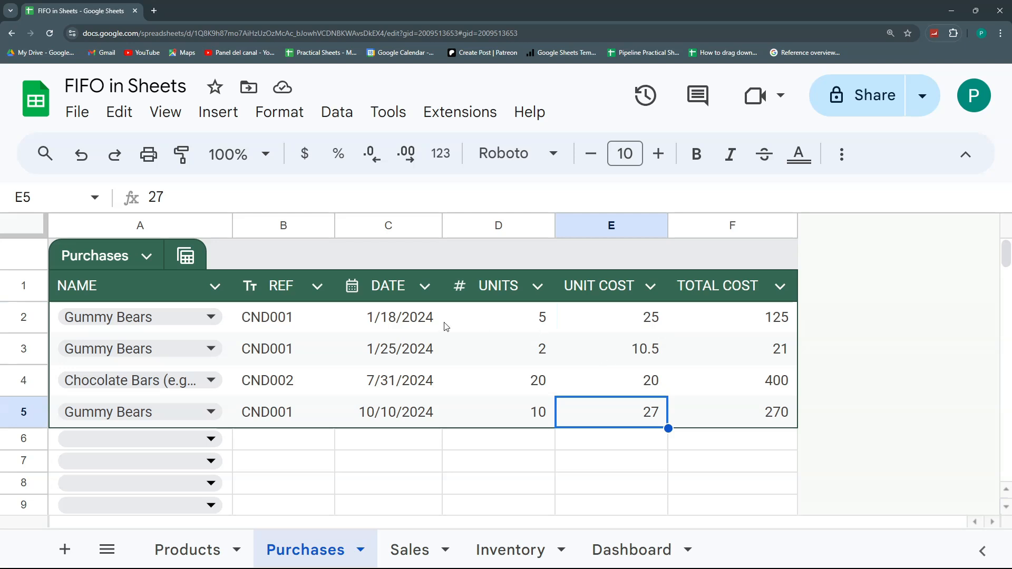
Compare the first two Gummy Bears purchases by selecting the ranges A2:E2 and A3:E3.
{"action": "left_click_drag", "start_coordinate": [231, 320], "coordinate": [654, 334]}
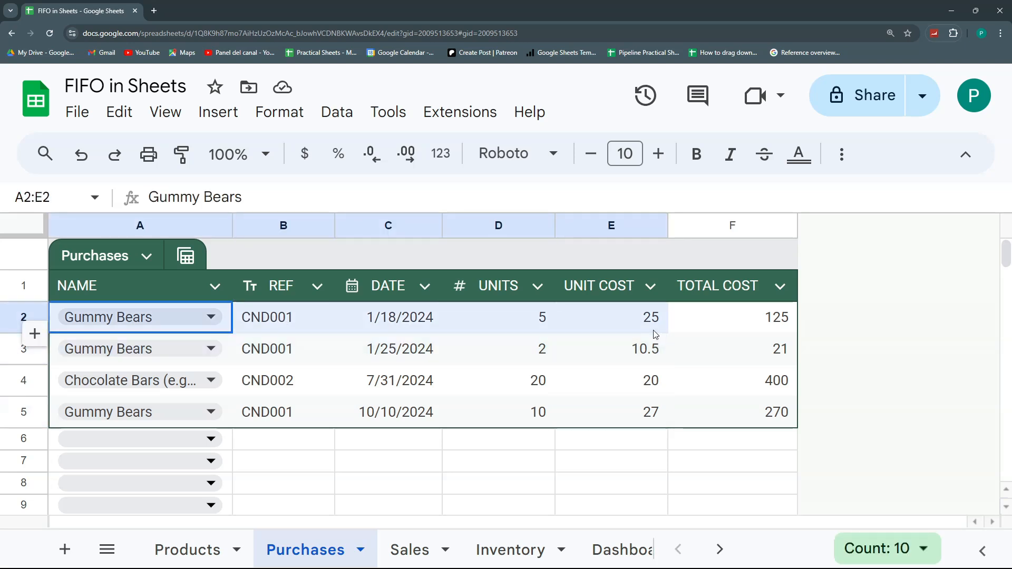
{"action": "left_click", "coordinate": [358, 353]}
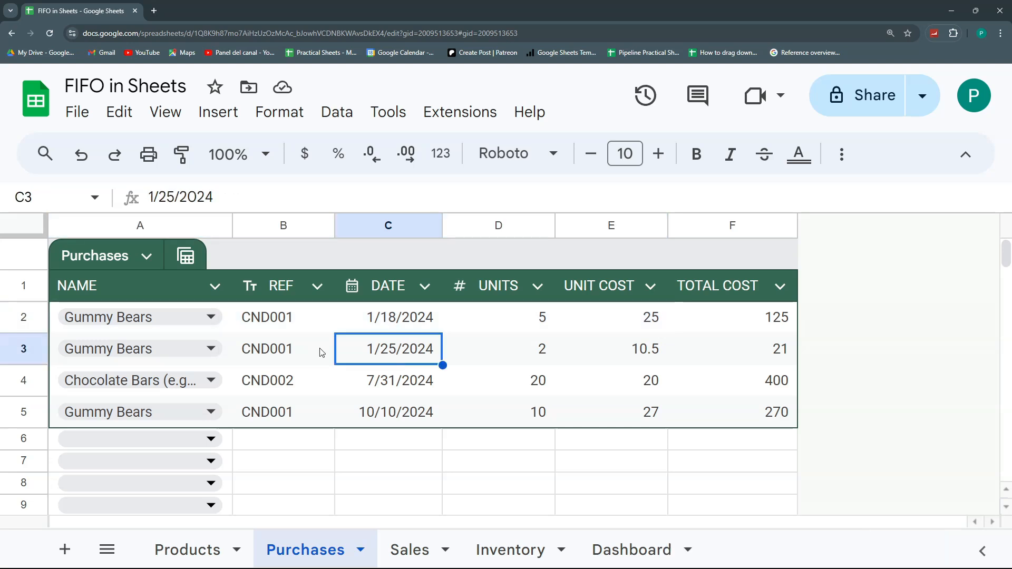
{"action": "left_click_drag", "start_coordinate": [204, 331], "coordinate": [646, 328]}
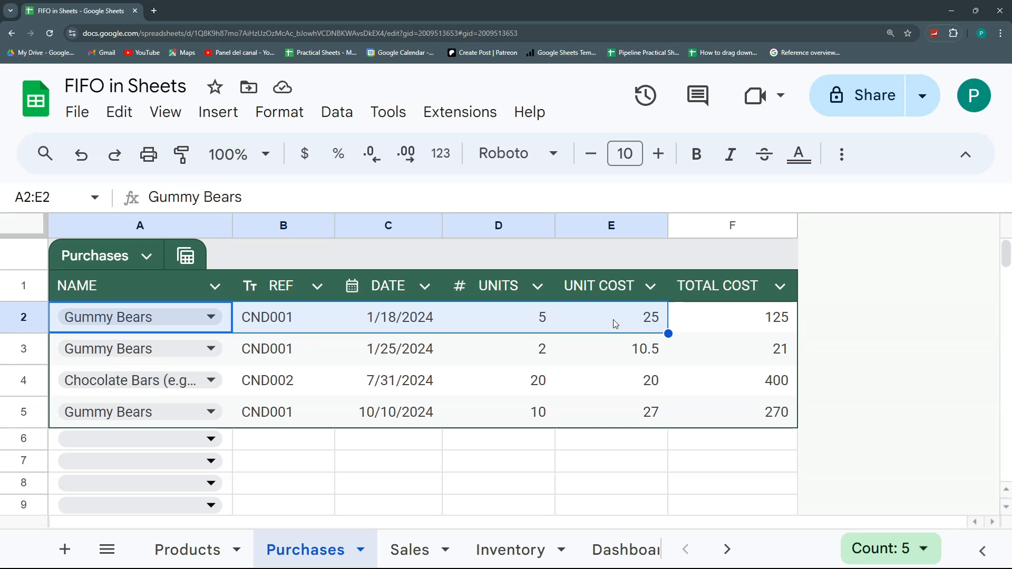
{"action": "left_click", "coordinate": [655, 319]}
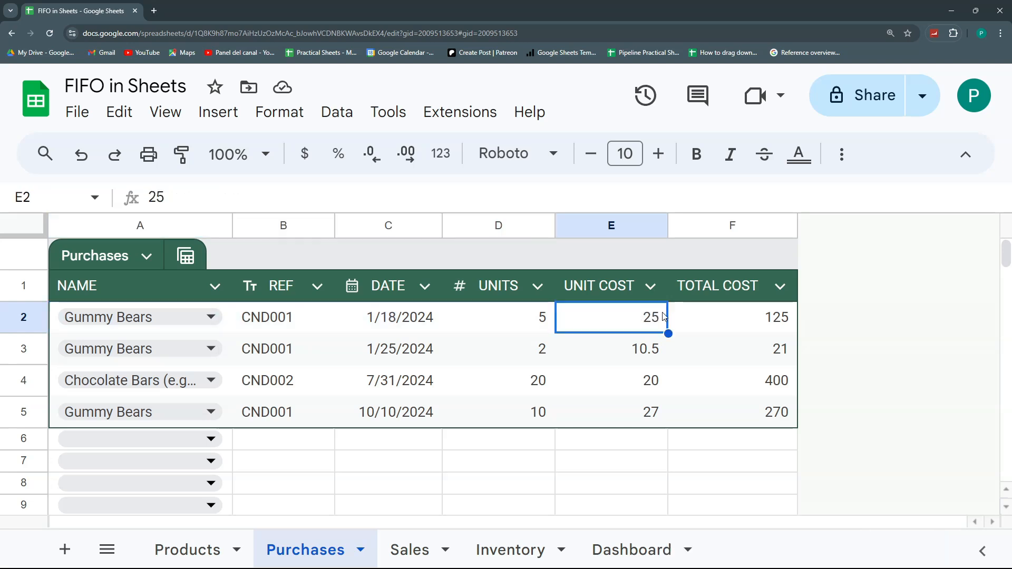
{"action": "left_click_drag", "start_coordinate": [207, 340], "coordinate": [593, 339]}
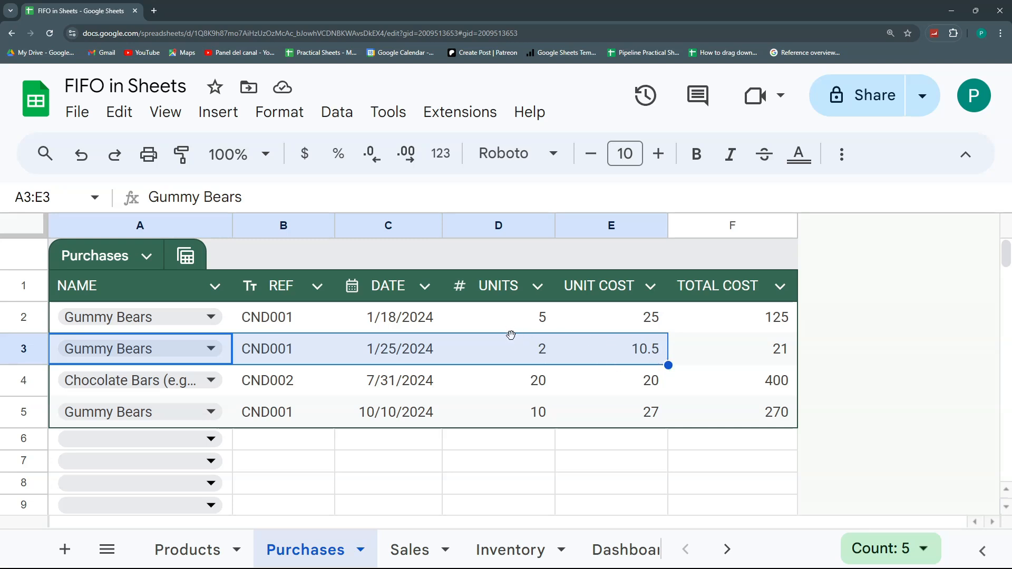
{"action": "left_click_drag", "start_coordinate": [223, 312], "coordinate": [655, 324]}
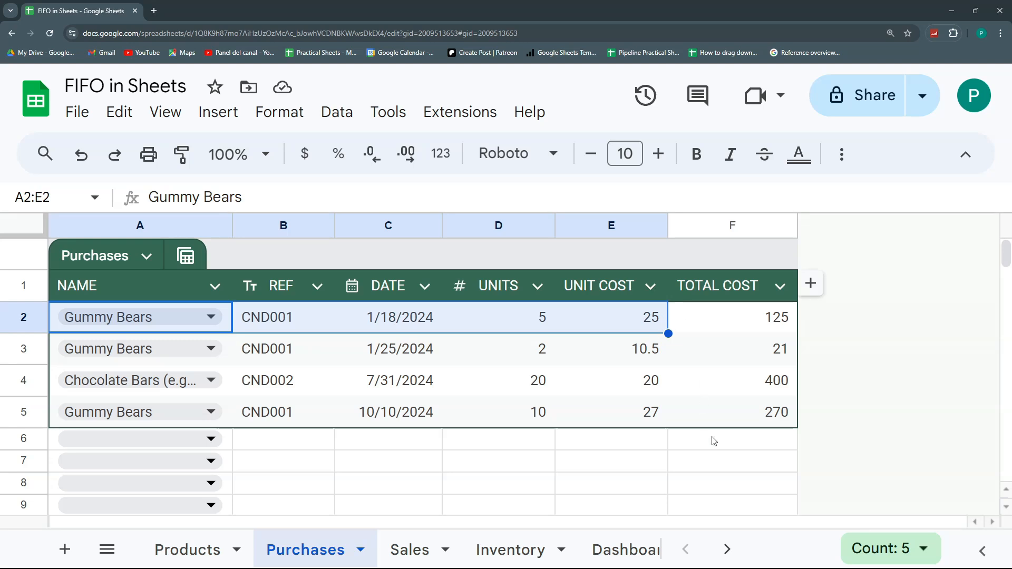
{"action": "left_click_drag", "start_coordinate": [678, 479], "coordinate": [685, 461]}
Inspect the first Gummy Bears purchase row, then its date in C2 and its units and unit cost in D2:E2.
{"action": "left_click_drag", "start_coordinate": [64, 319], "coordinate": [723, 316]}
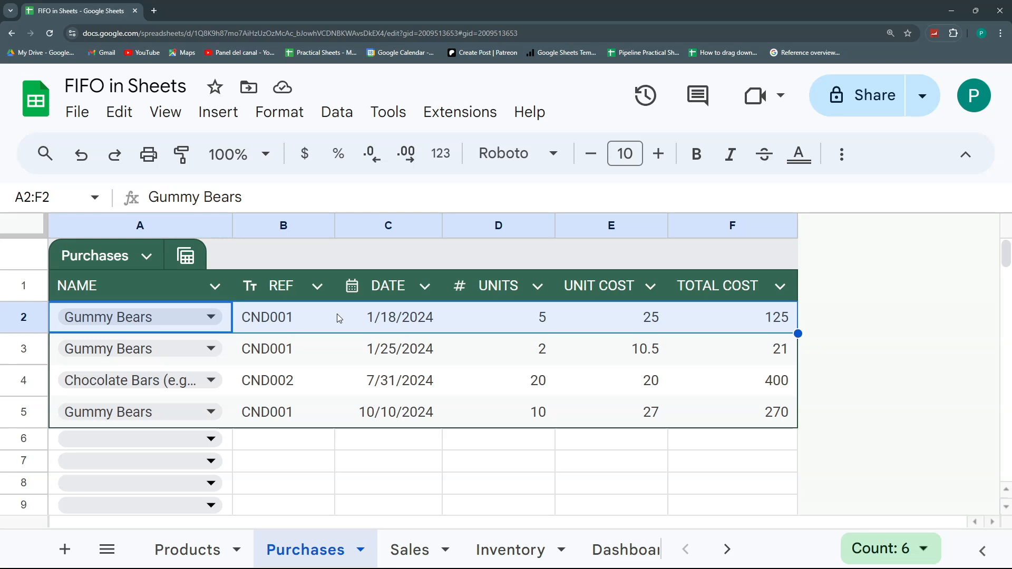
{"action": "left_click", "coordinate": [338, 318]}
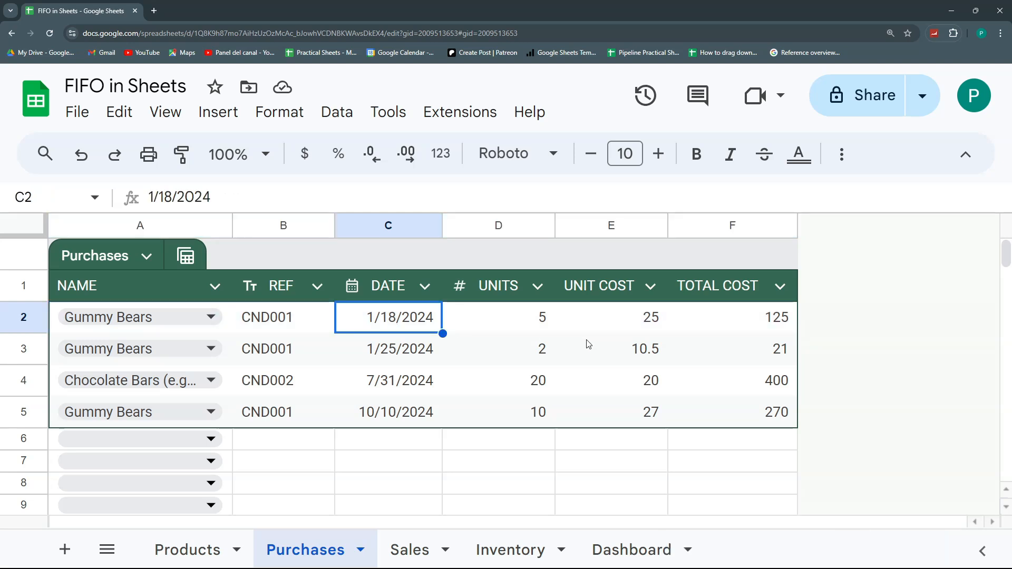
{"action": "left_click", "coordinate": [500, 324]}
{"action": "key", "text": "shift+Right"}
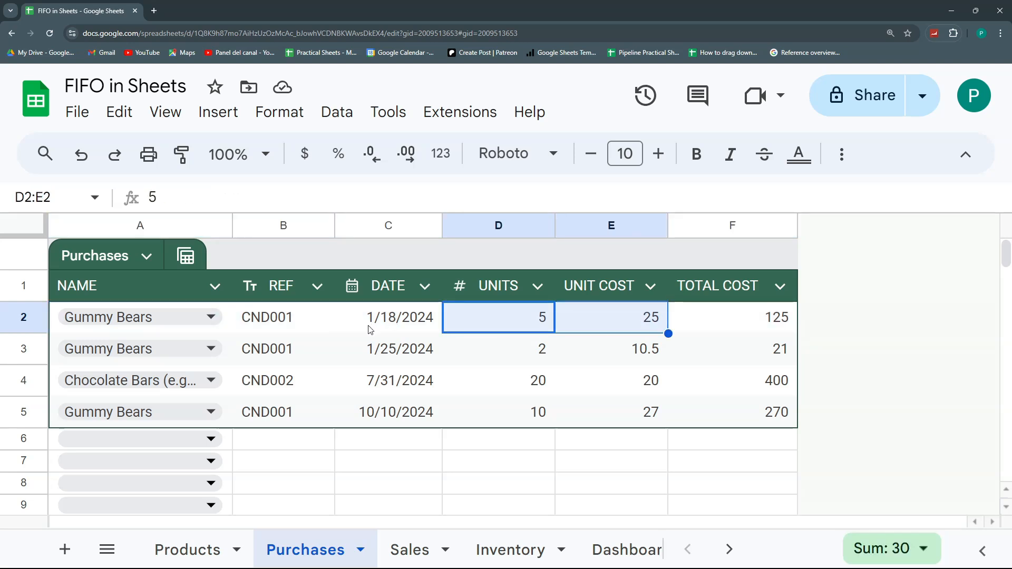
Compare the purchase dates in C2, C4 and C5 on the Purchases sheet.
{"action": "left_click", "coordinate": [400, 322]}
{"action": "left_click", "coordinate": [419, 390]}
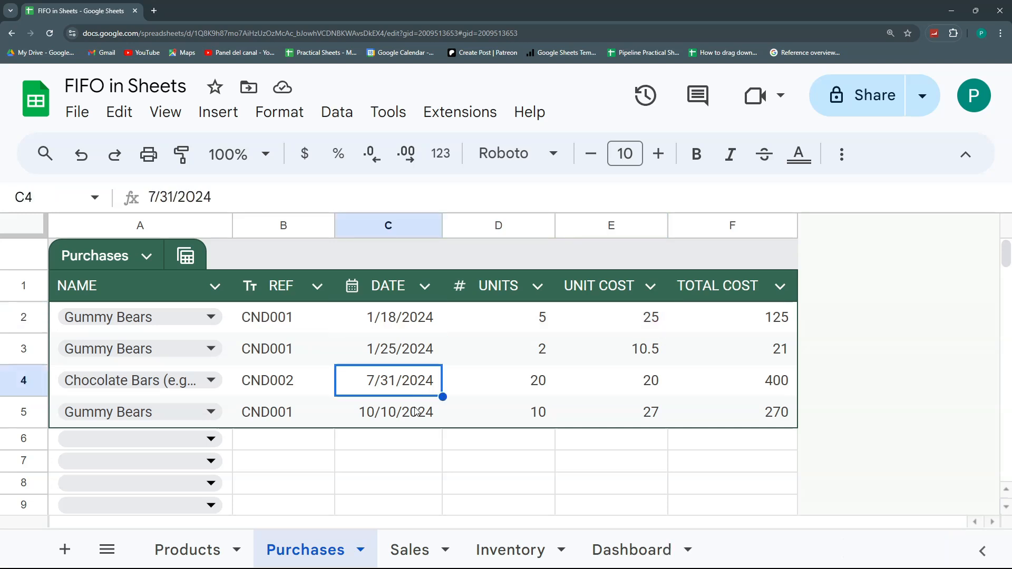
{"action": "left_click", "coordinate": [416, 413]}
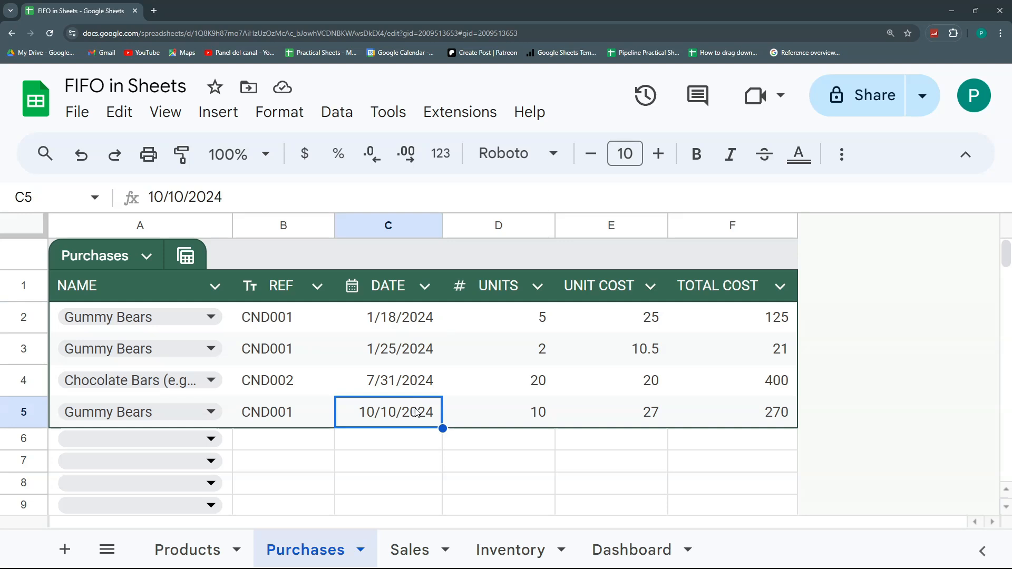
{"action": "left_click", "coordinate": [418, 324]}
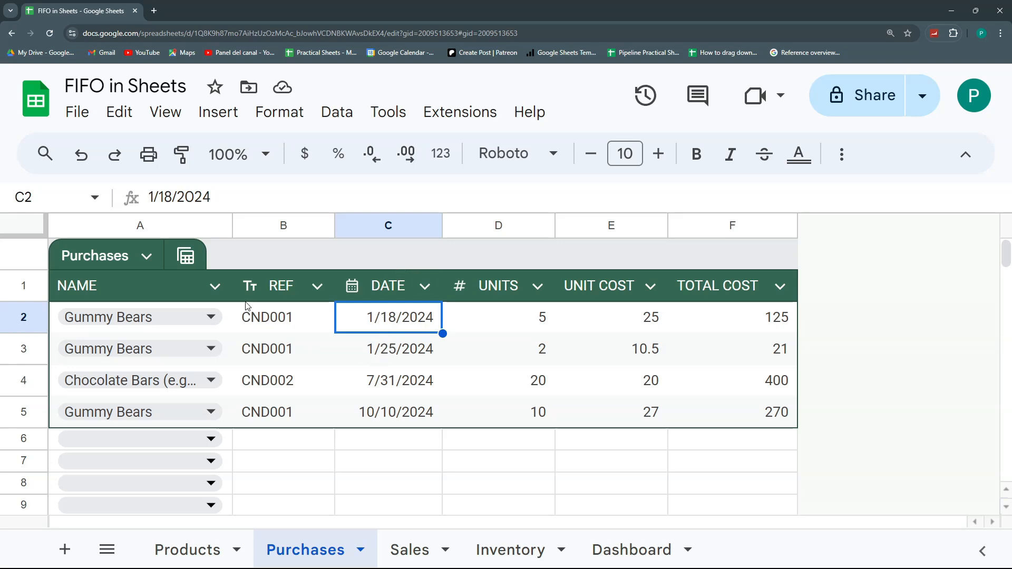
Inspect the name, reference formula, date and units of the first Gummy Bears purchase in row 2.
{"action": "left_click", "coordinate": [227, 315]}
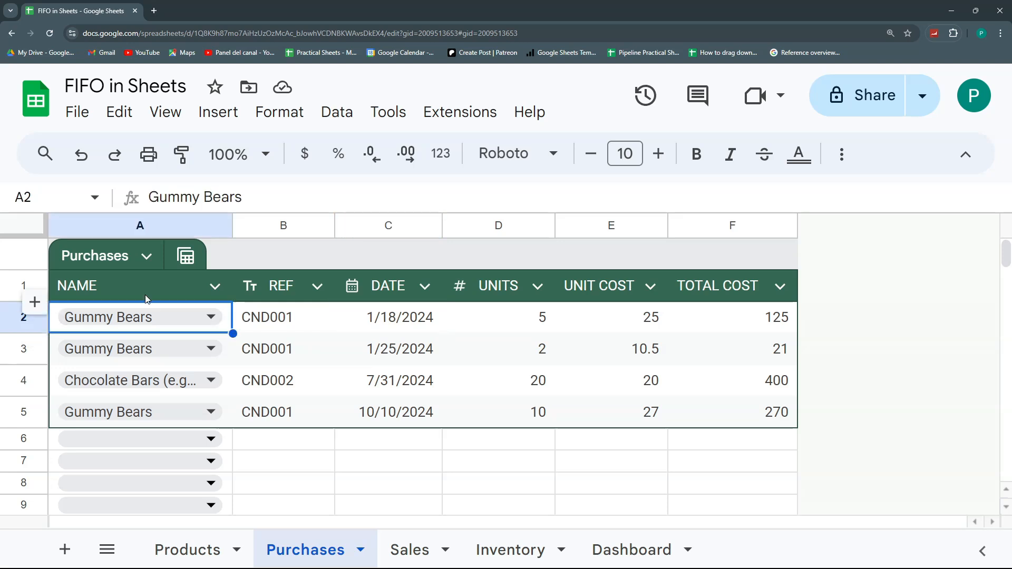
{"action": "left_click", "coordinate": [265, 326]}
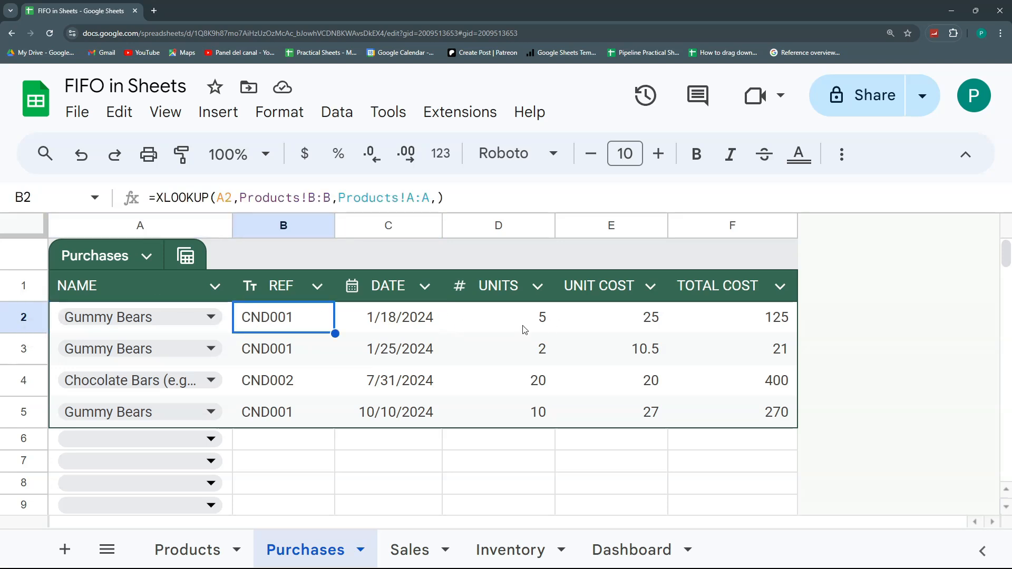
{"action": "left_click", "coordinate": [439, 324]}
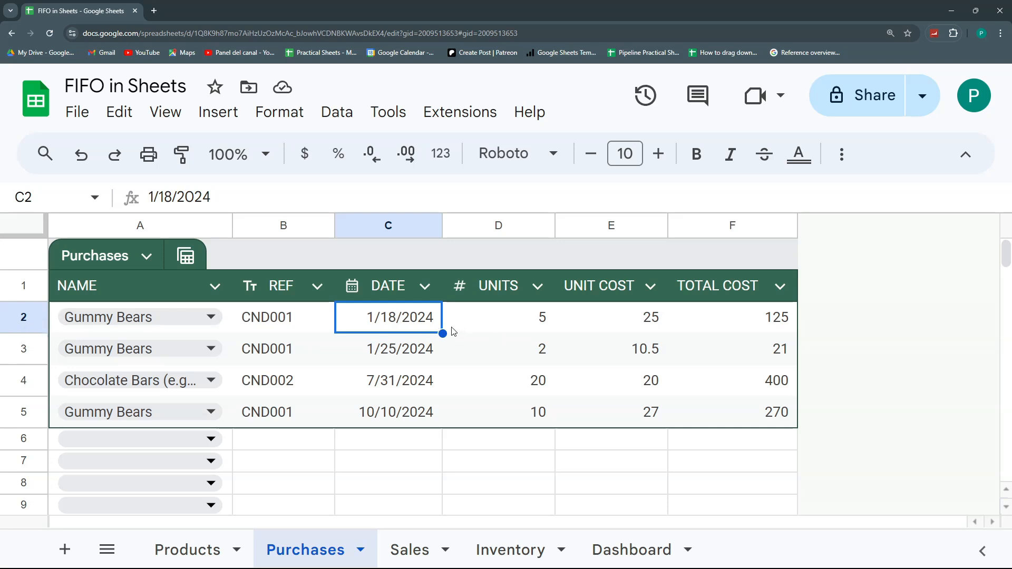
{"action": "left_click", "coordinate": [499, 321]}
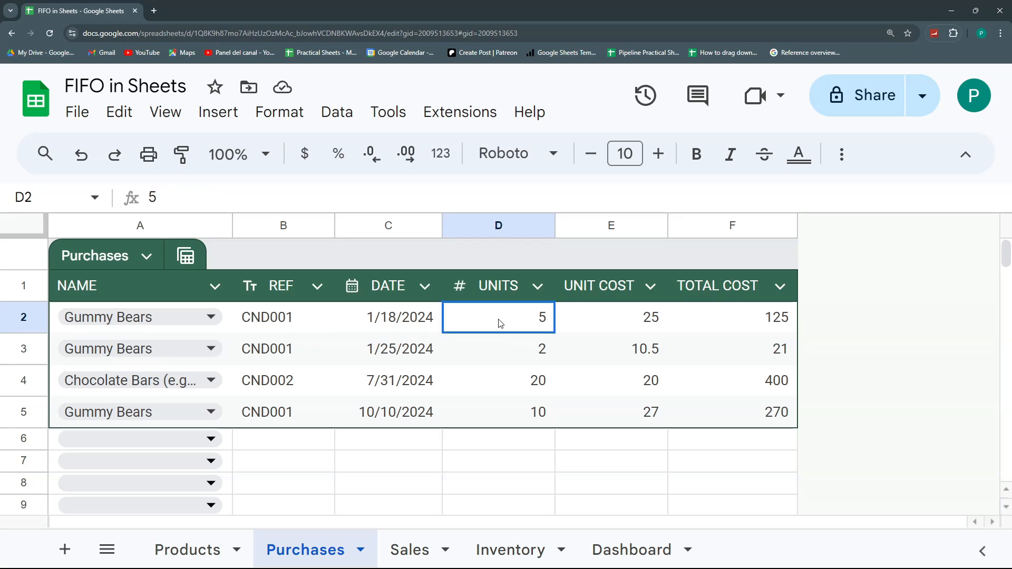
Review the units of all purchases in D2:D5, checking each cell individually.
{"action": "left_click_drag", "start_coordinate": [508, 323], "coordinate": [514, 407]}
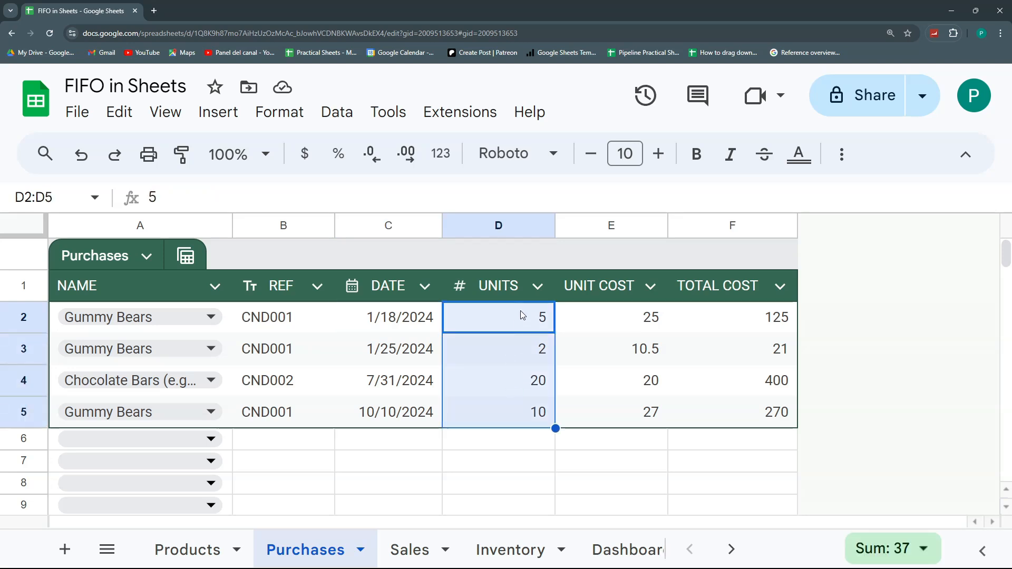
{"action": "left_click", "coordinate": [526, 319]}
{"action": "left_click", "coordinate": [533, 355]}
{"action": "left_click", "coordinate": [545, 381]}
{"action": "left_click", "coordinate": [537, 422]}
{"action": "left_click", "coordinate": [523, 332]}
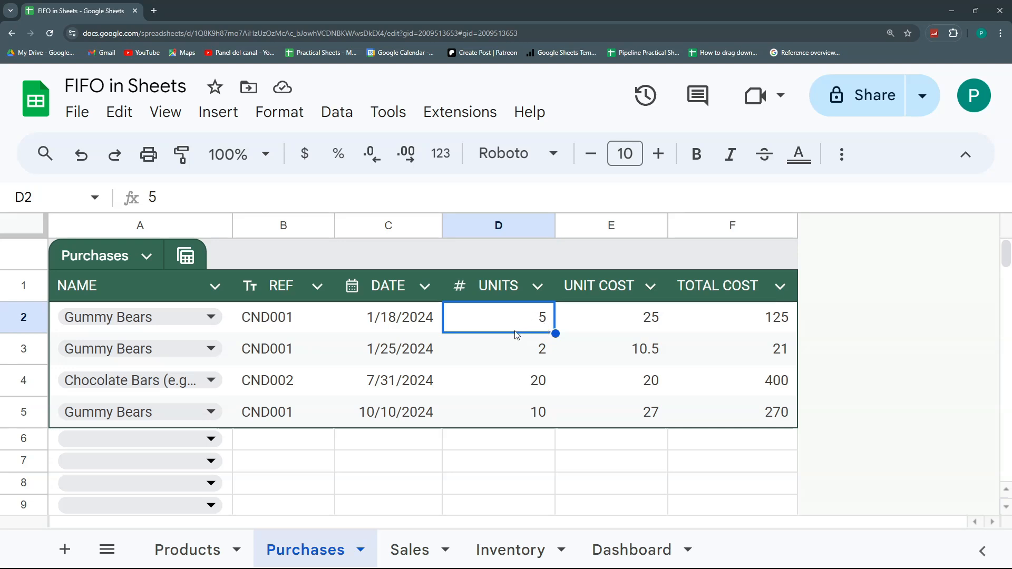
Examine the Gummy Bears sale in A2:D2 on the Sales sheet and check it against the Purchases sheet.
{"action": "left_click", "coordinate": [417, 543]}
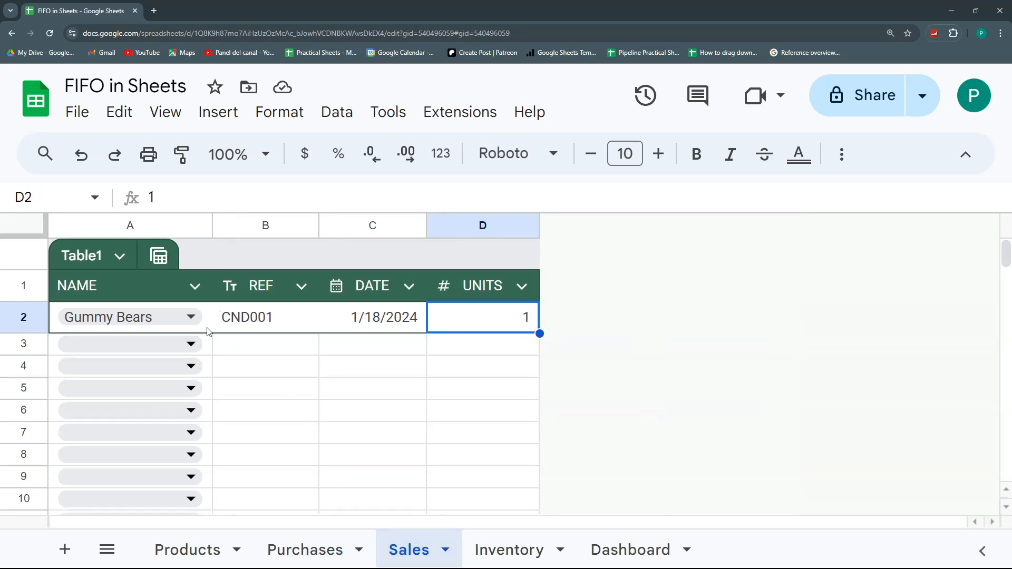
{"action": "left_click_drag", "start_coordinate": [211, 319], "coordinate": [389, 300]}
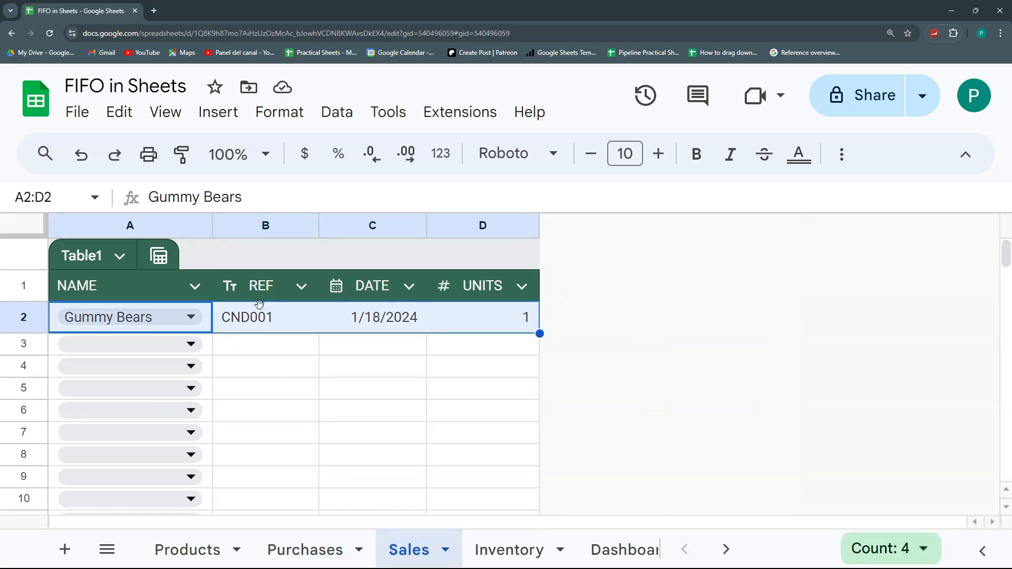
{"action": "left_click", "coordinate": [327, 548]}
{"action": "left_click", "coordinate": [427, 550]}
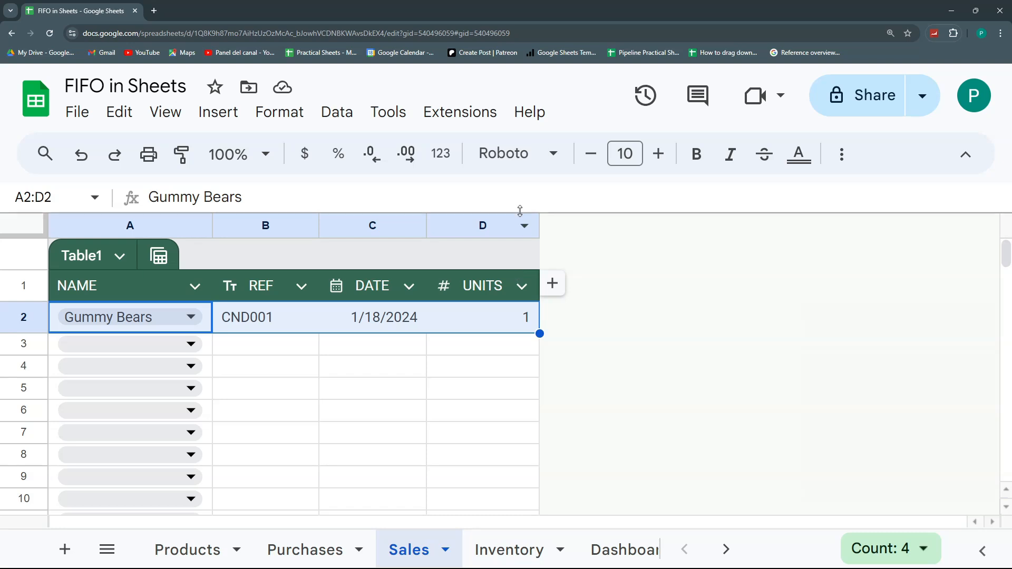
Insert a column after UNITS in the Sales table and name its header BATCH.
{"action": "right_click", "coordinate": [484, 226]}
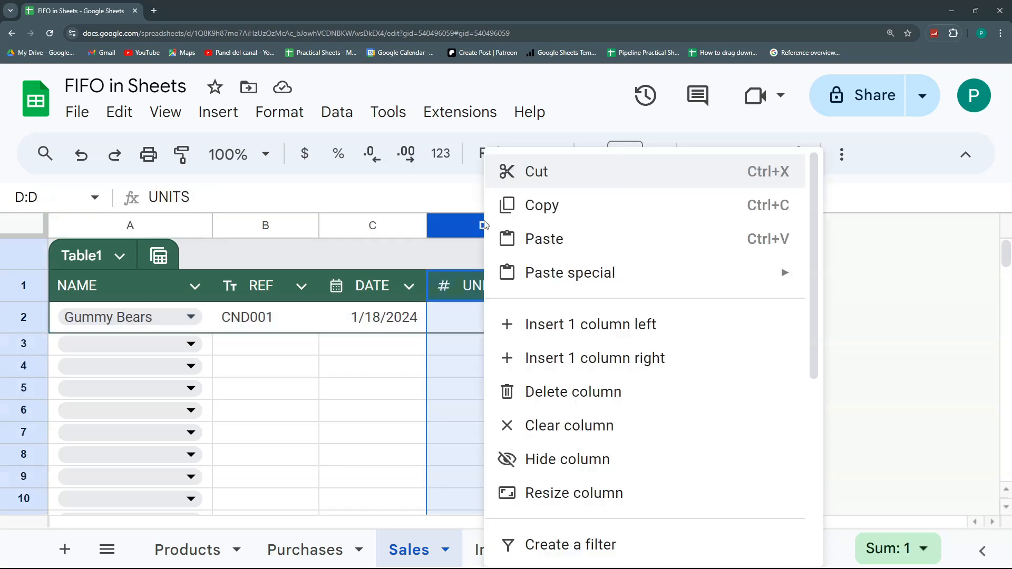
{"action": "left_click", "coordinate": [619, 360]}
{"action": "left_click", "coordinate": [603, 284]}
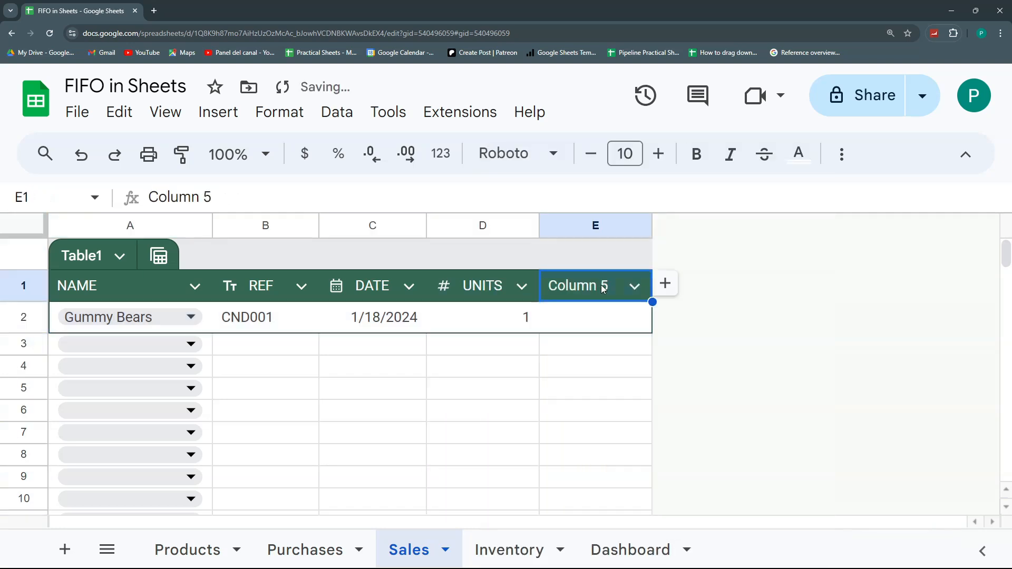
{"action": "type", "text": "b"}
{"action": "key", "text": "BackSpace"}
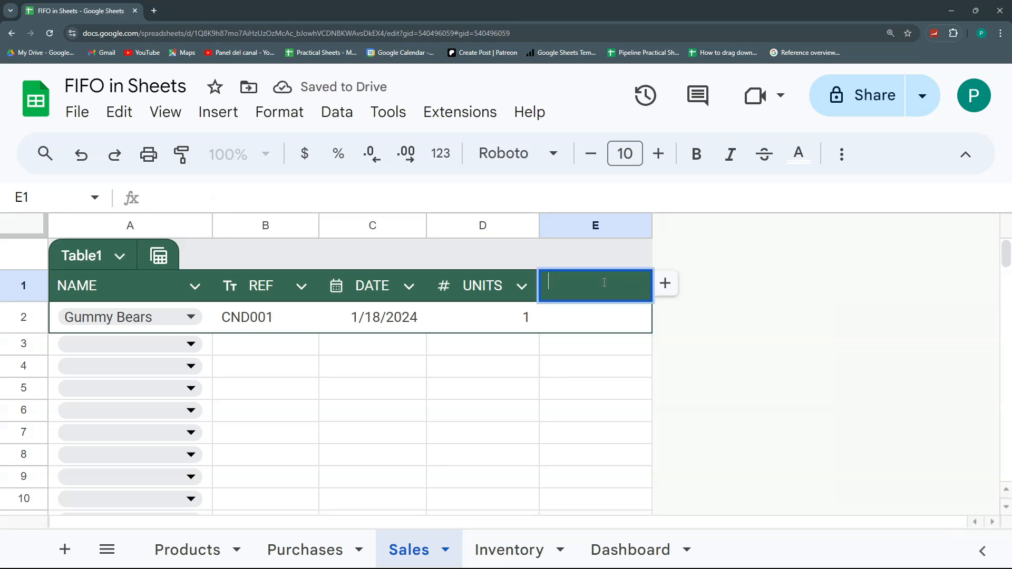
{"action": "type", "text": "BACT"}
{"action": "key", "text": "BackSpace"}
{"action": "key", "text": "BackSpace"}
{"action": "type", "text": "TCH"}
{"action": "key", "text": "Return"}
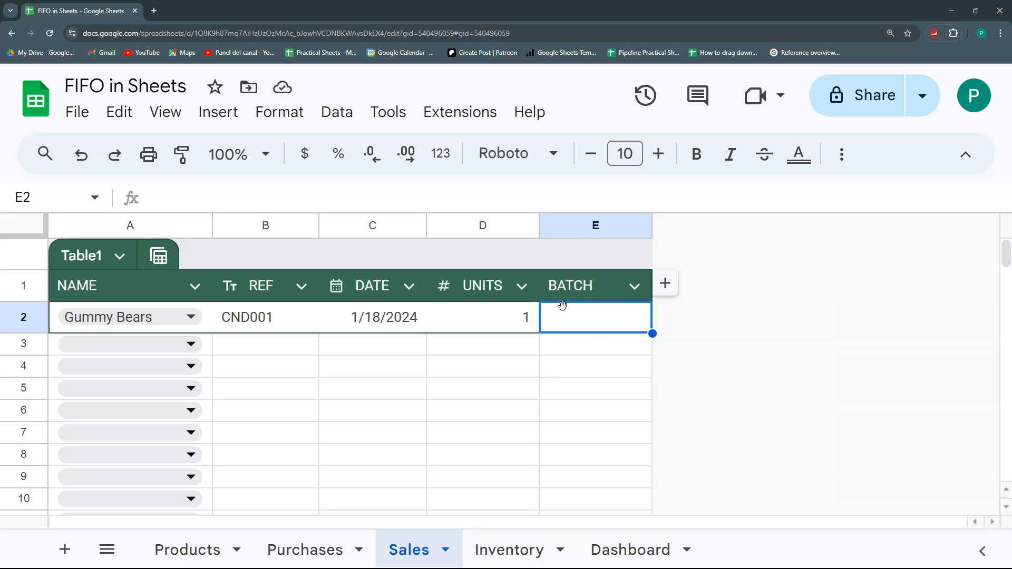
Compare the Gummy Bears rows on the Purchases sheet, the dates in column C and the first purchase's details in row 2.
{"action": "left_click", "coordinate": [326, 549]}
{"action": "left_click", "coordinate": [229, 321]}
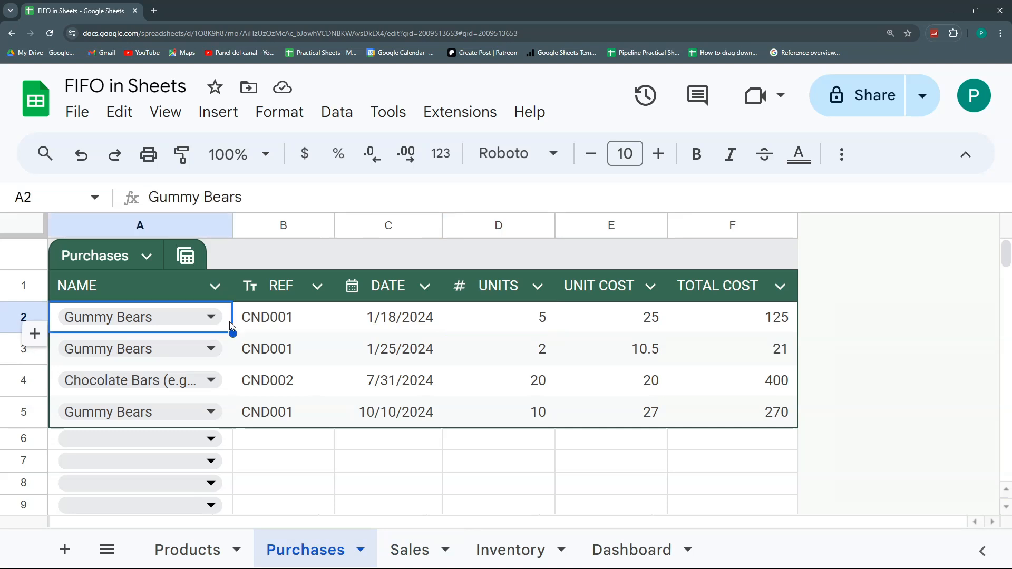
{"action": "left_click", "coordinate": [230, 349]}
{"action": "left_click", "coordinate": [231, 412]}
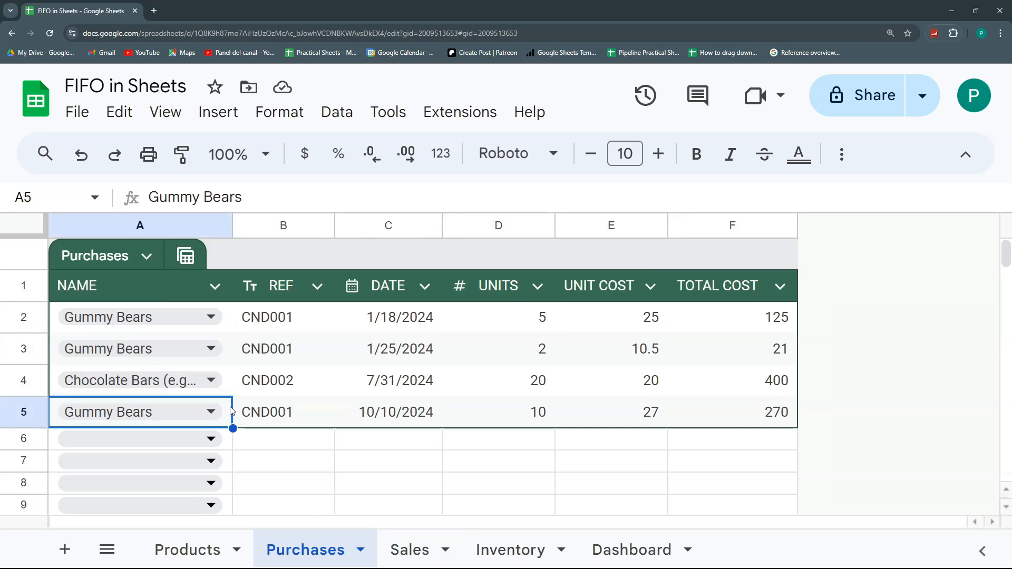
{"action": "left_click_drag", "start_coordinate": [405, 317], "coordinate": [407, 419]}
{"action": "left_click_drag", "start_coordinate": [230, 316], "coordinate": [663, 316]}
Copy the first purchase date, 1/18/2024, from Purchases C2 into the BATCH cell E2 on the Sales sheet.
{"action": "left_click", "coordinate": [395, 318]}
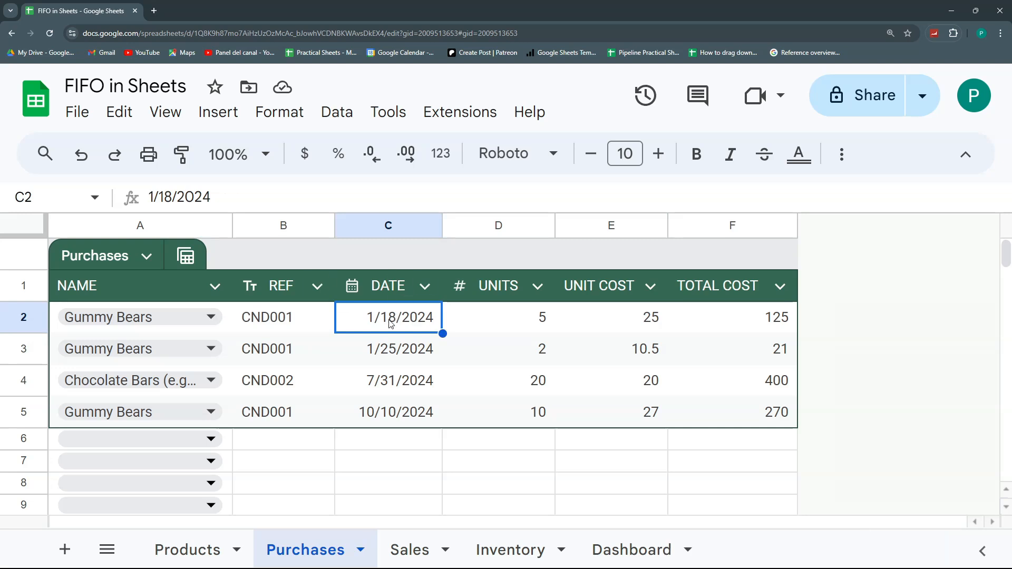
{"action": "key", "text": "ctrl+c"}
{"action": "left_click", "coordinate": [417, 550]}
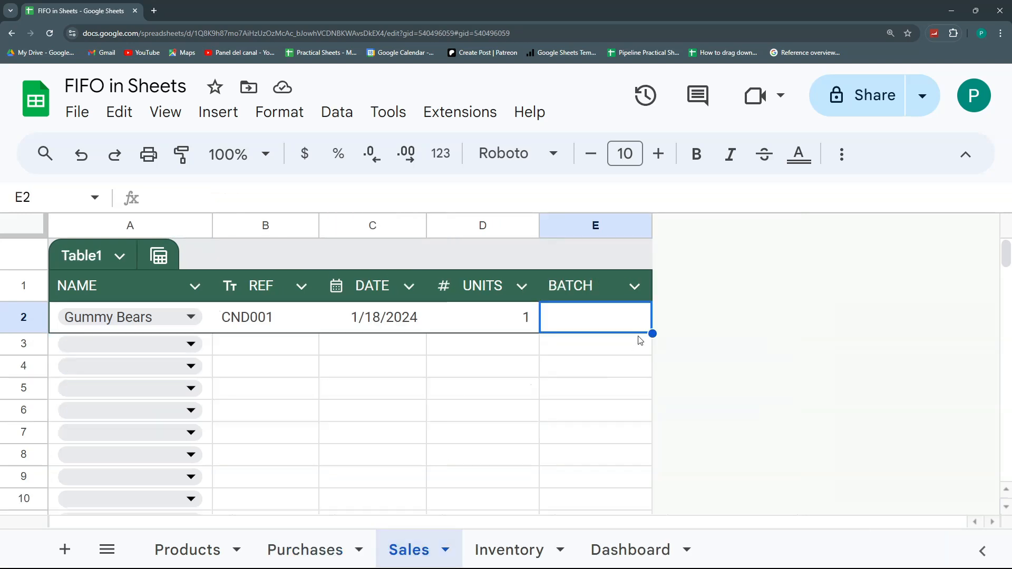
{"action": "key", "text": "ctrl+v"}
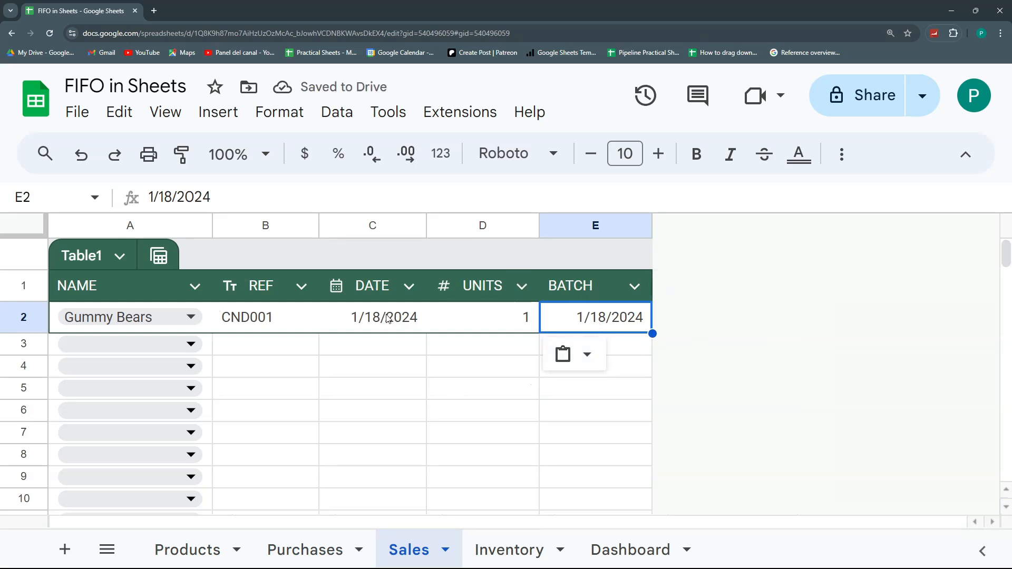
Add a second sale in row 3 for Gummy Bears dated 1/2/2024 with 2 units.
{"action": "left_click", "coordinate": [191, 346]}
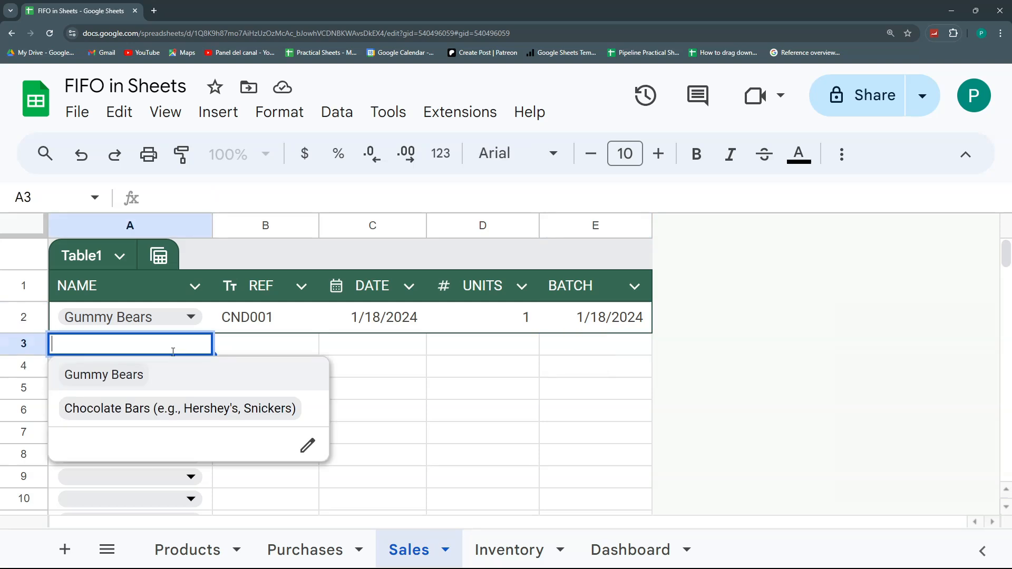
{"action": "left_click", "coordinate": [156, 378]}
{"action": "double_click", "coordinate": [394, 358]}
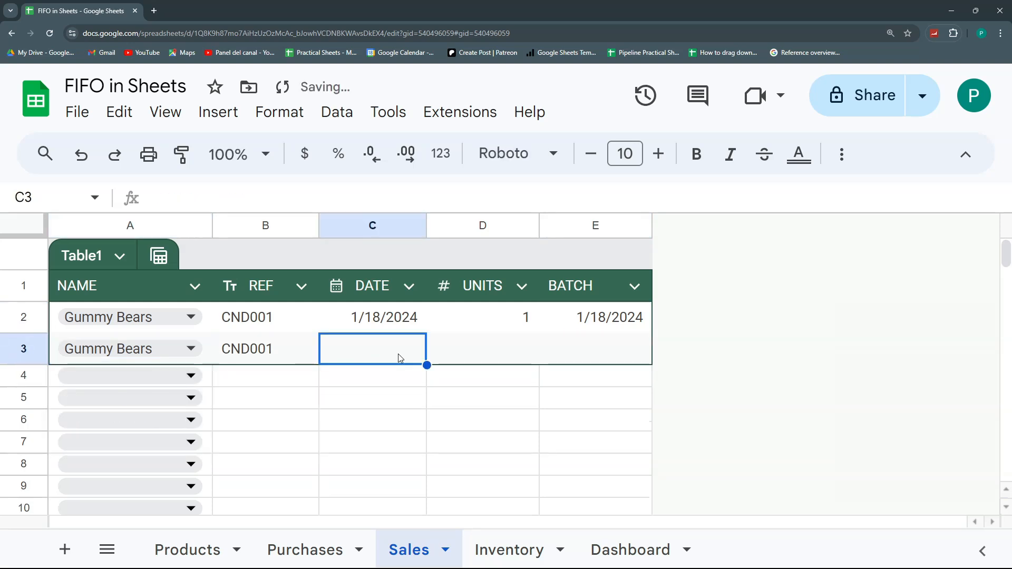
{"action": "left_click", "coordinate": [340, 369]}
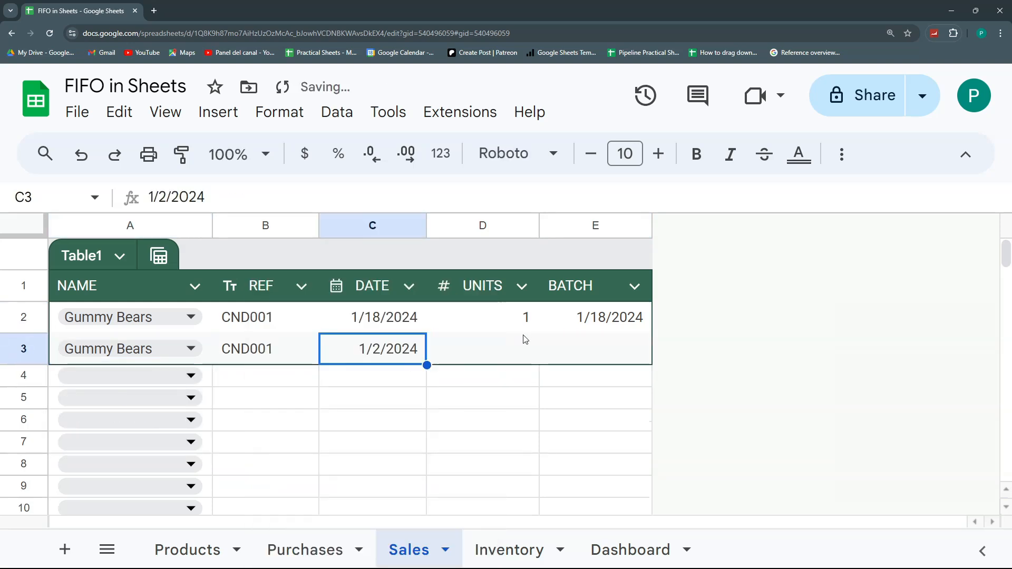
{"action": "left_click", "coordinate": [522, 351]}
{"action": "type", "text": "2"}
Copy the batch date 1/18/2024 from E2 into E3 for the second sale.
{"action": "left_click", "coordinate": [587, 350]}
{"action": "double_click", "coordinate": [586, 348]}
{"action": "left_click", "coordinate": [581, 398]}
{"action": "left_click", "coordinate": [583, 318]}
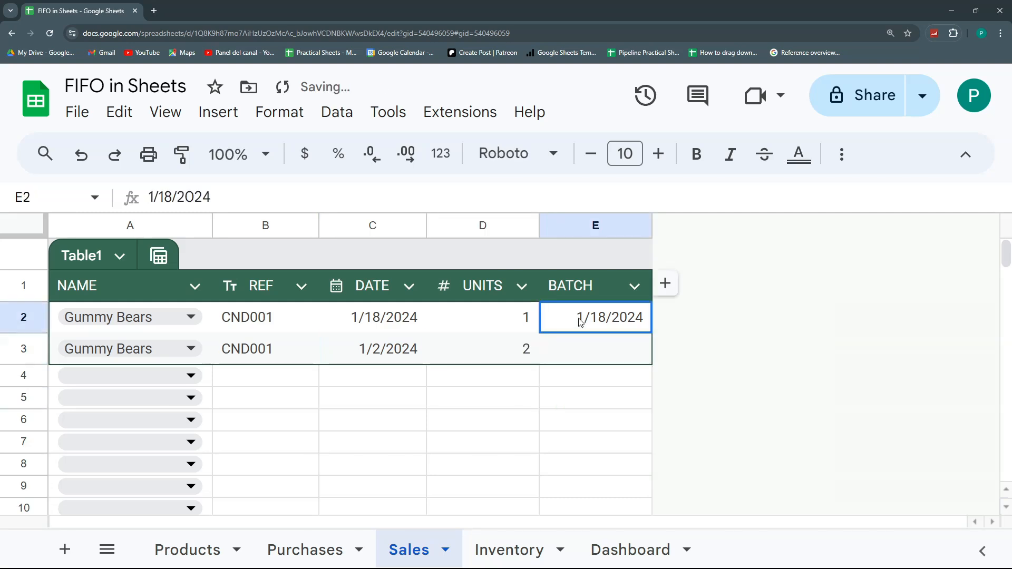
{"action": "key", "text": "ctrl+c"}
{"action": "left_click", "coordinate": [587, 351]}
{"action": "key", "text": "ctrl+v"}
Set the BATCH column's type to Date, and check the units sold in D2:D3.
{"action": "left_click", "coordinate": [634, 286]}
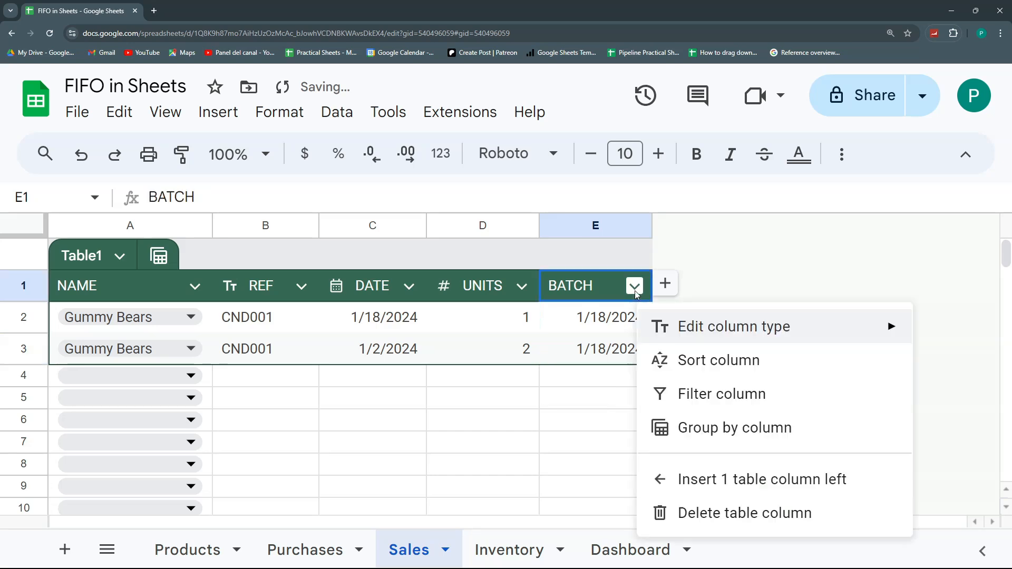
{"action": "mouse_move", "coordinate": [721, 335]}
{"action": "mouse_move", "coordinate": [581, 339]}
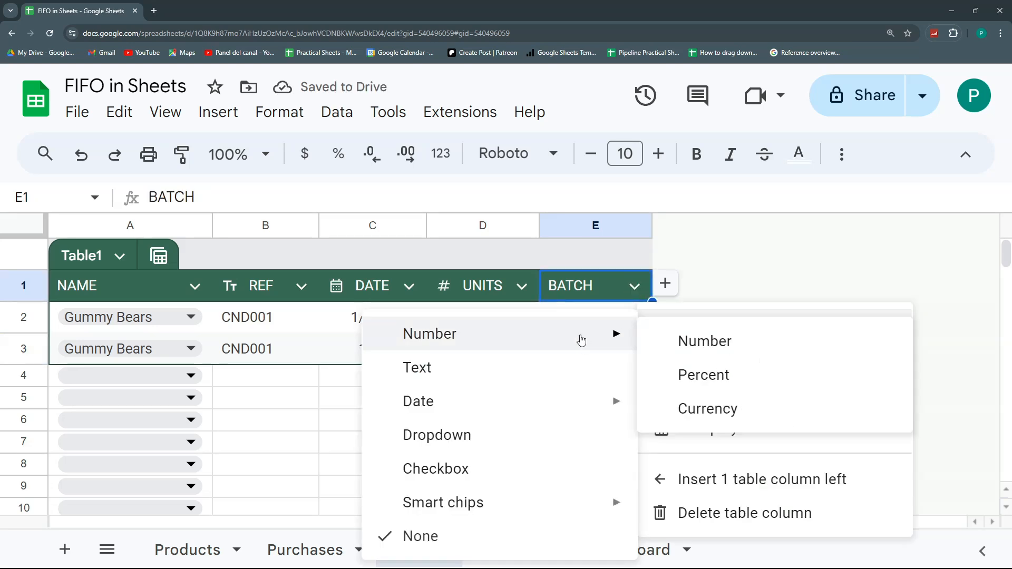
{"action": "mouse_move", "coordinate": [585, 399]}
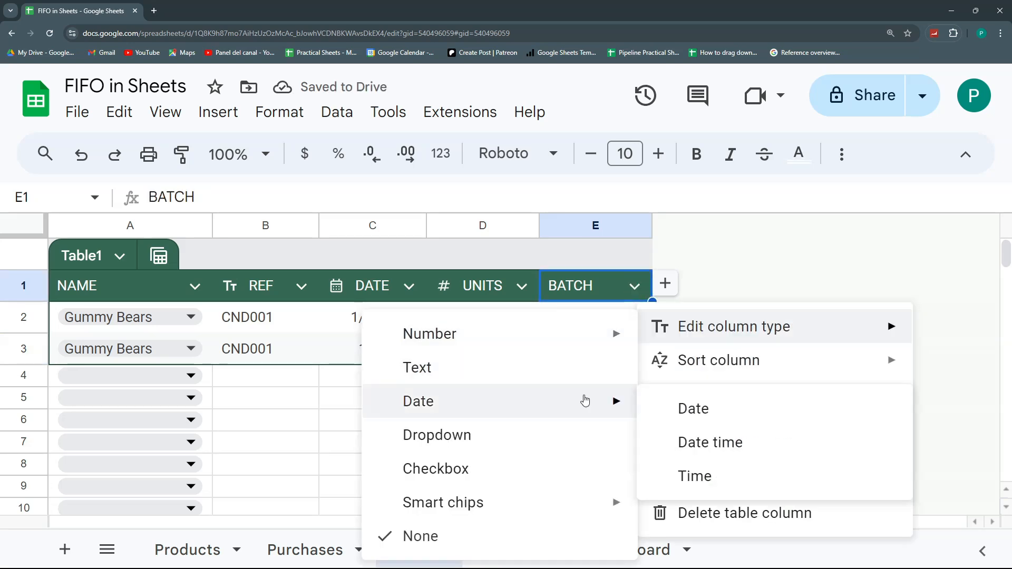
{"action": "left_click", "coordinate": [685, 409]}
{"action": "left_click", "coordinate": [585, 358]}
{"action": "left_click_drag", "start_coordinate": [512, 328], "coordinate": [503, 362]}
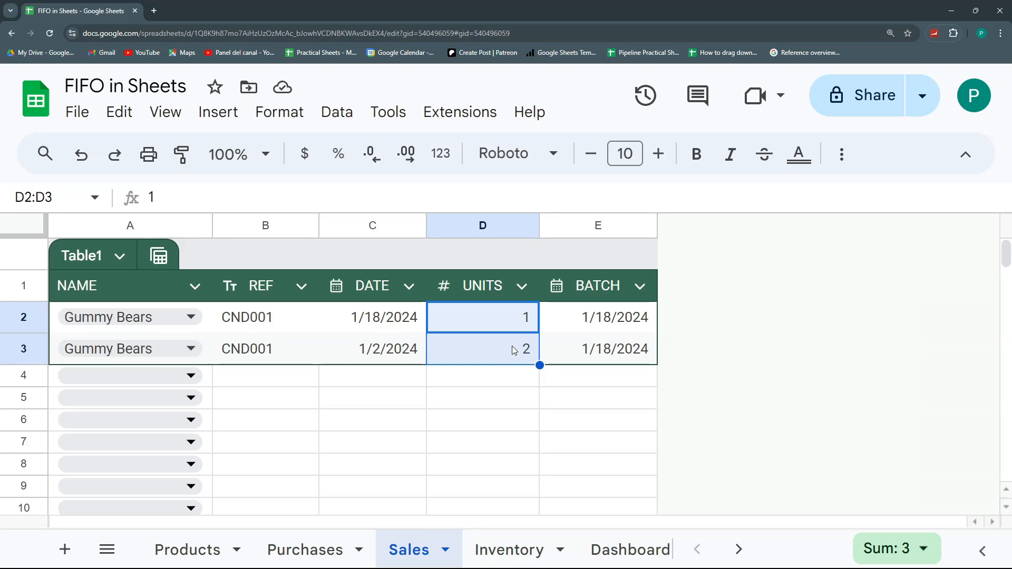
Add a table column after TOTAL COST on the Purchases sheet and name its header CONSUMPTION.
{"action": "left_click", "coordinate": [331, 551]}
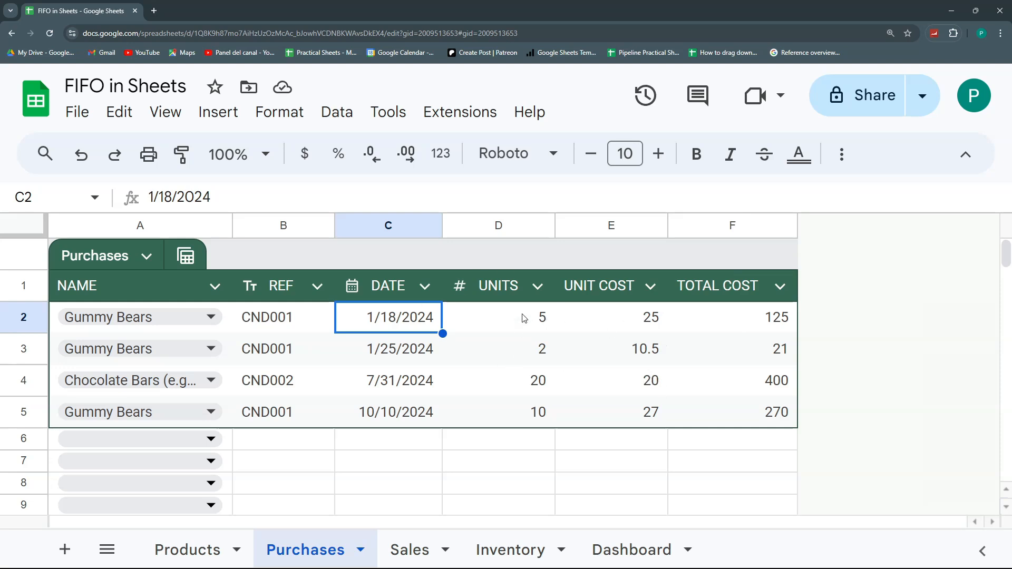
{"action": "right_click", "coordinate": [737, 225]}
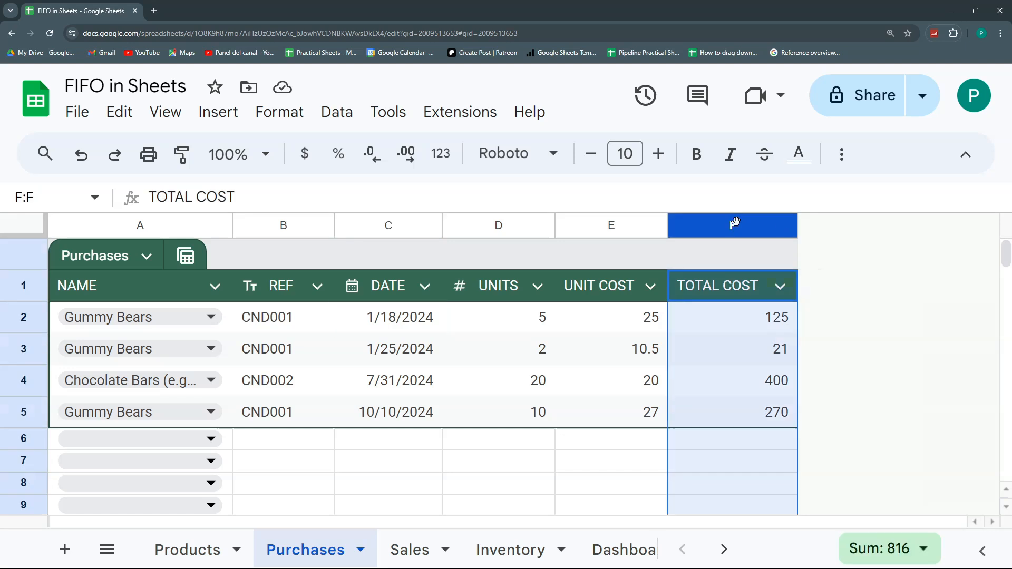
{"action": "left_click", "coordinate": [706, 348]}
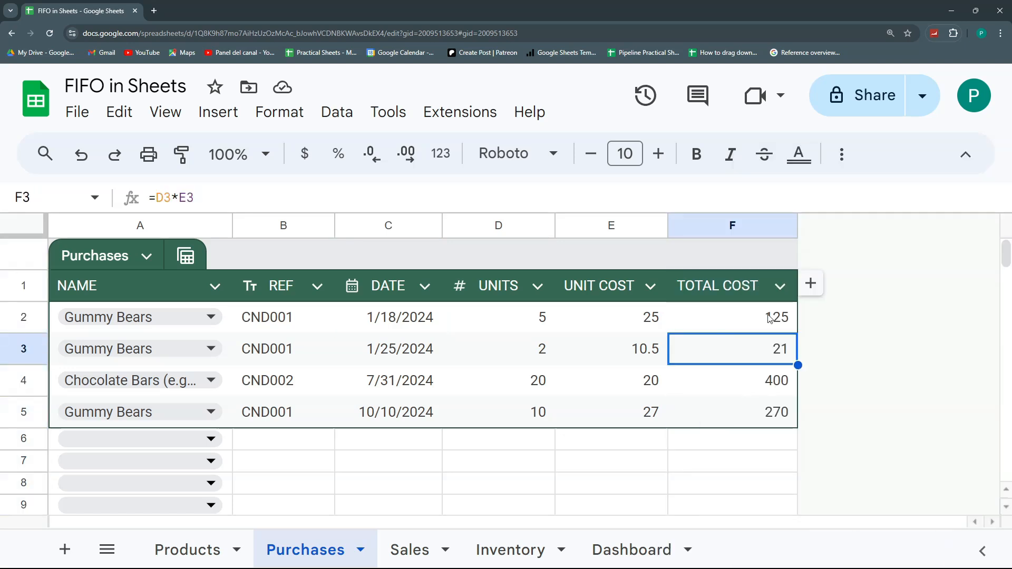
{"action": "left_click", "coordinate": [809, 285]}
{"action": "left_click", "coordinate": [827, 288]}
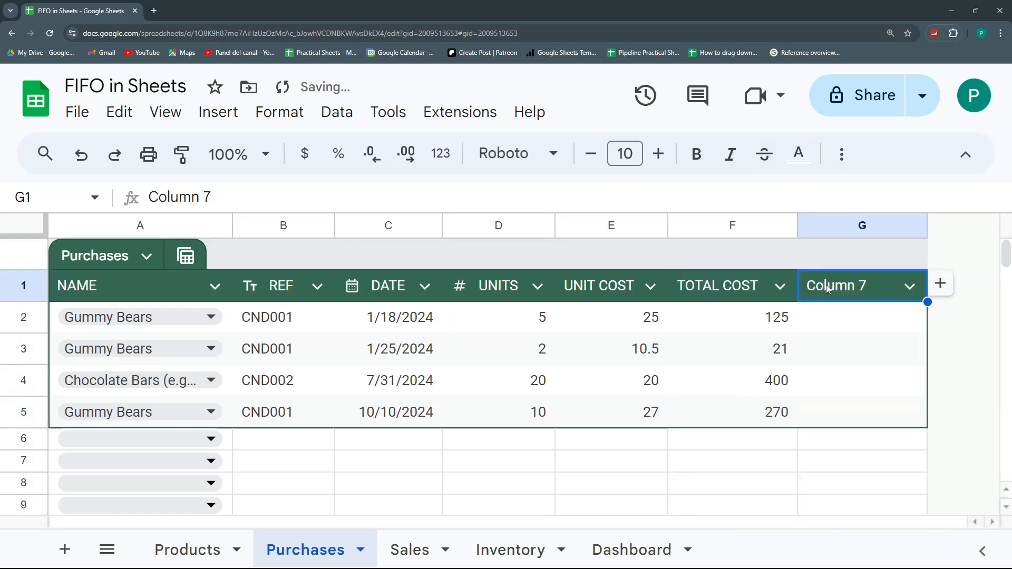
{"action": "type", "text": "CONSUMPTION"}
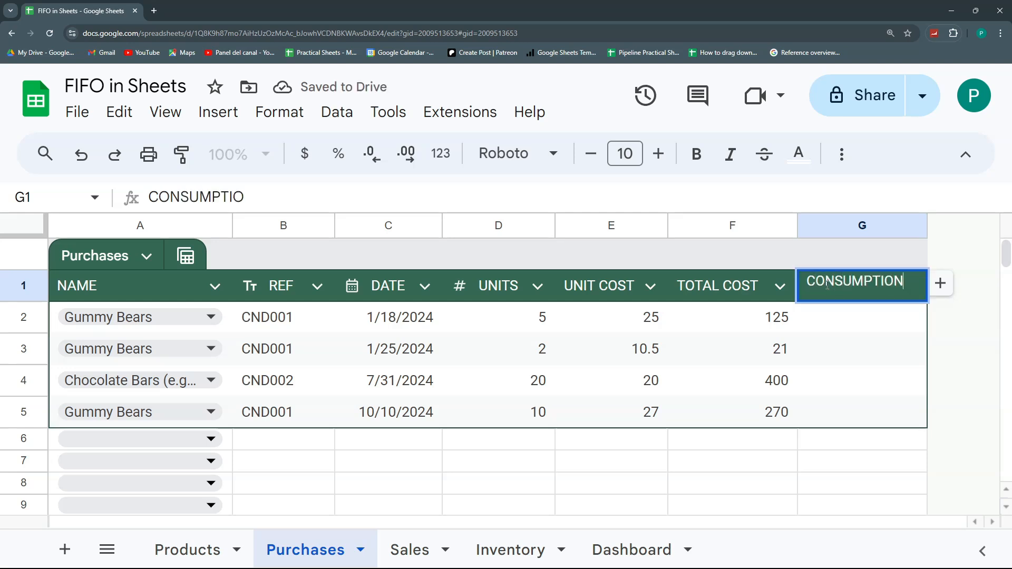
{"action": "key", "text": "Return"}
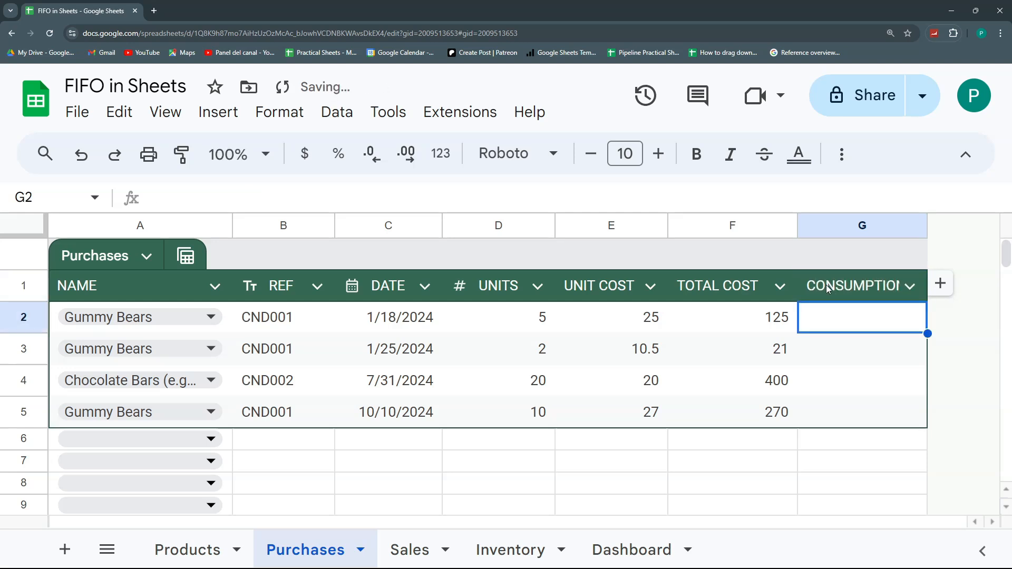
Fit the CONSUMPTION column's width to its header text.
{"action": "double_click", "coordinate": [927, 225]}
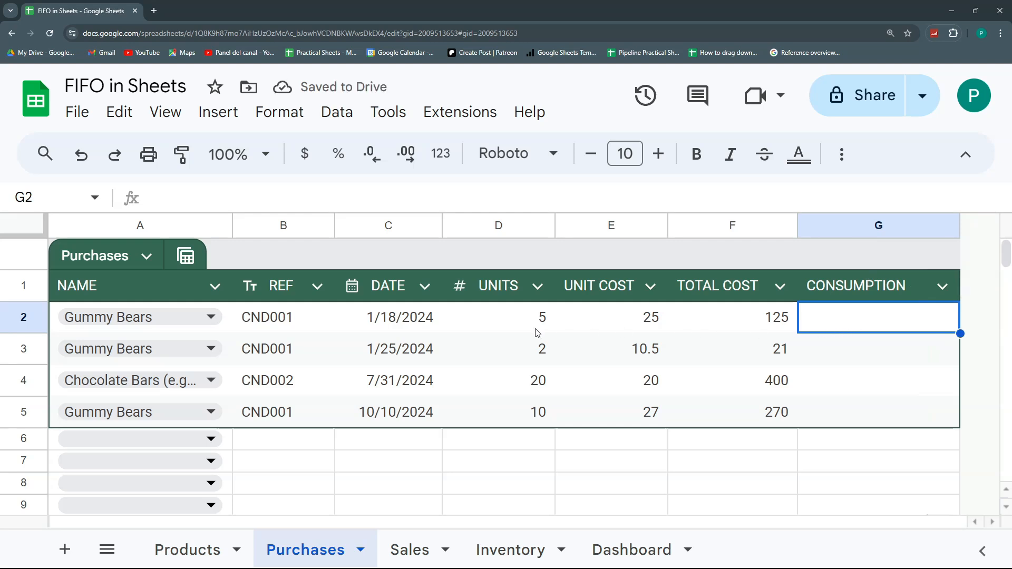
{"action": "key", "text": "Home"}
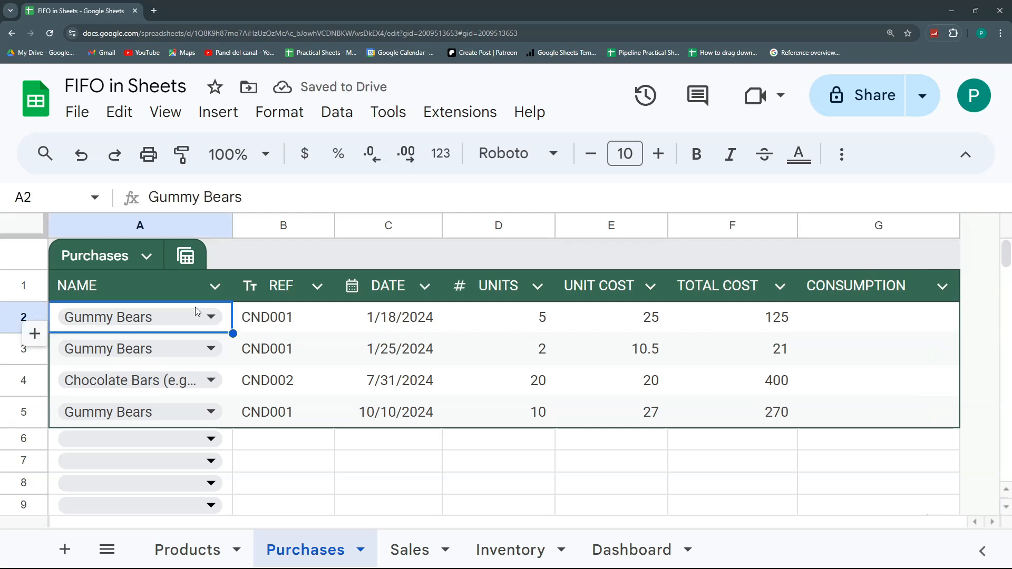
{"action": "left_click", "coordinate": [378, 313]}
{"action": "left_click", "coordinate": [842, 319]}
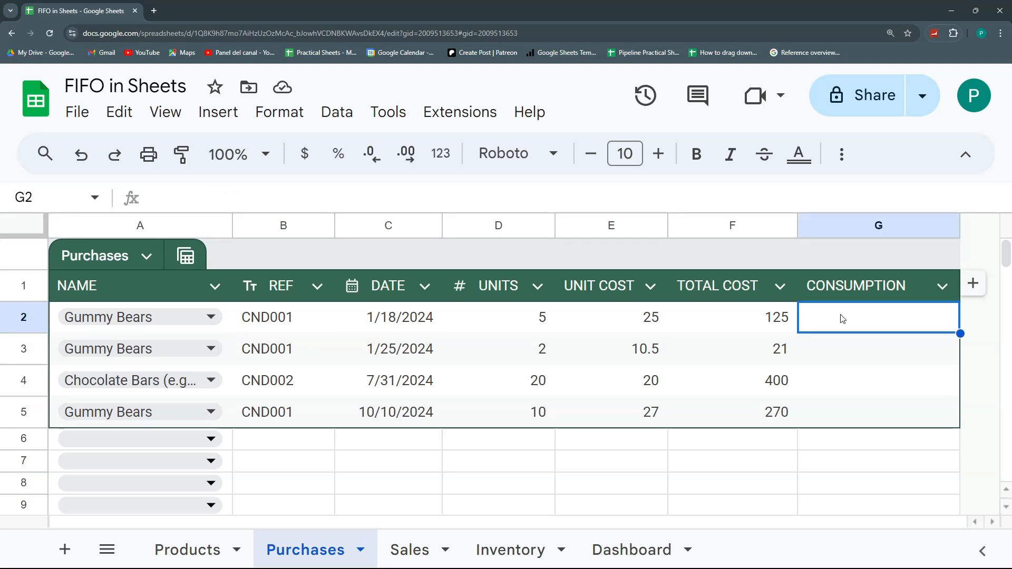
Start a SUMIFS formula in G2 with the Sales sheet's units, Table1[UNITS], as the sum range.
{"action": "type", "text": "=SUM"}
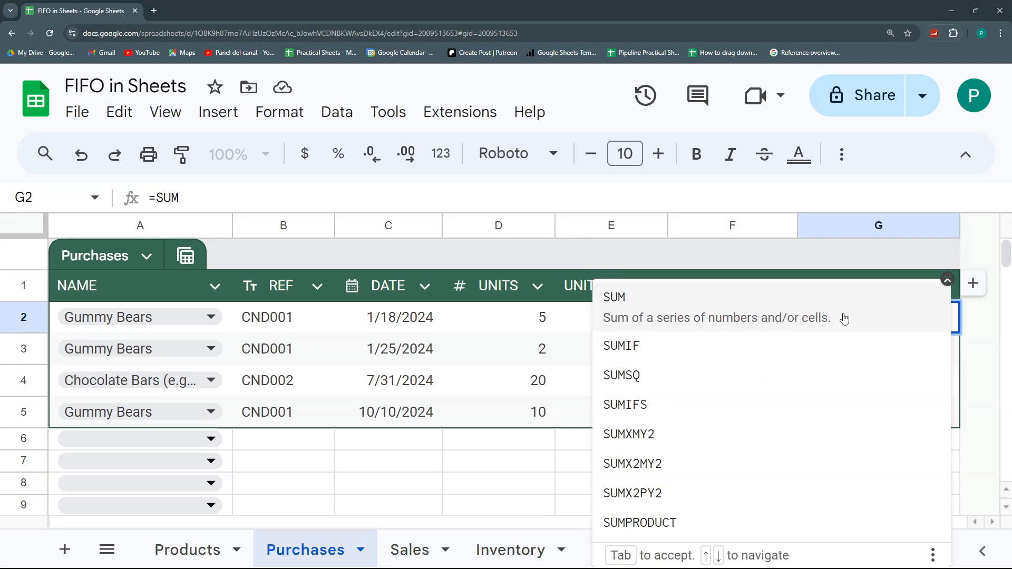
{"action": "type", "text": "IFS("}
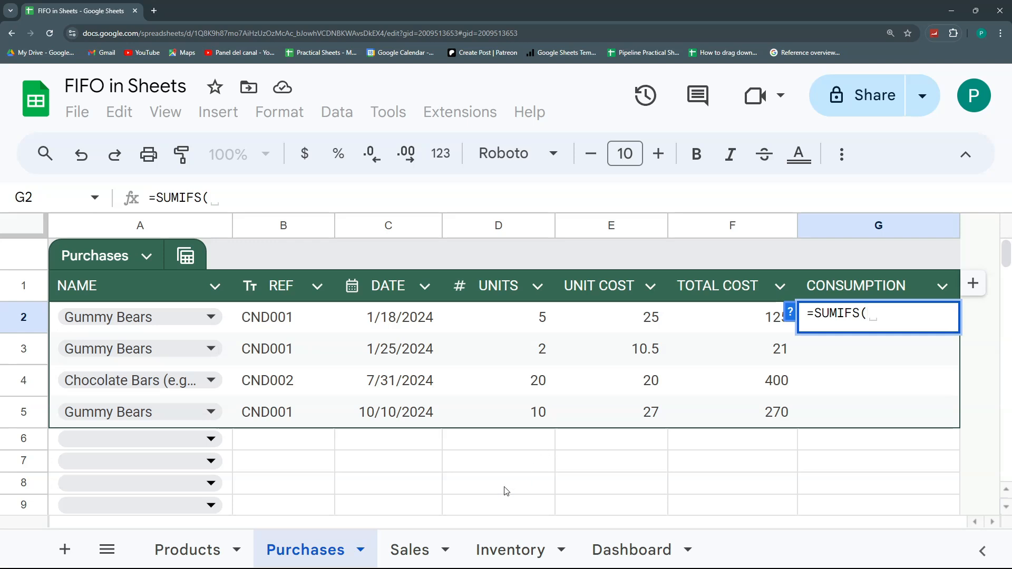
{"action": "left_click", "coordinate": [417, 549]}
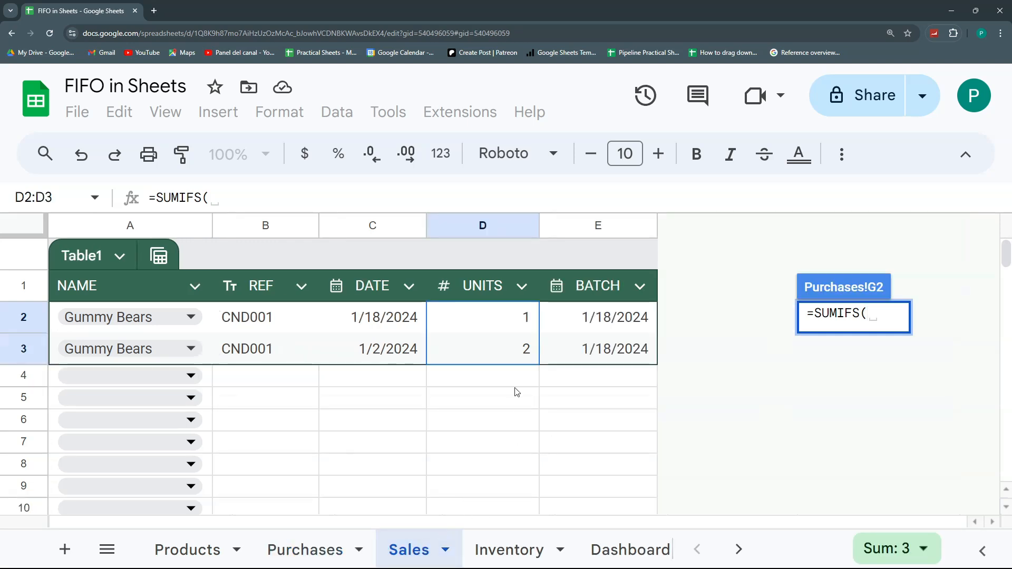
{"action": "left_click", "coordinate": [522, 317]}
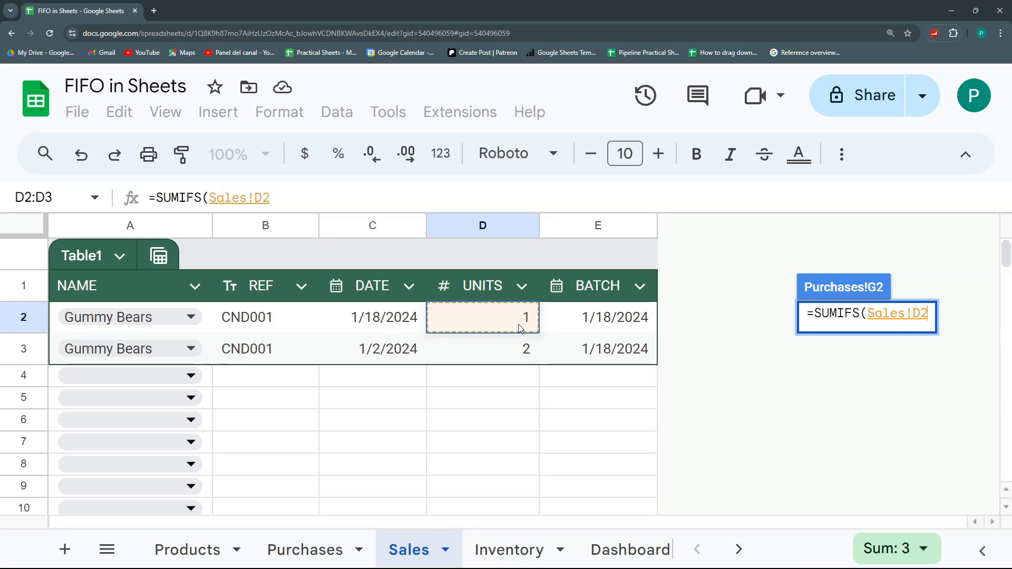
{"action": "left_click_drag", "start_coordinate": [519, 328], "coordinate": [519, 341]}
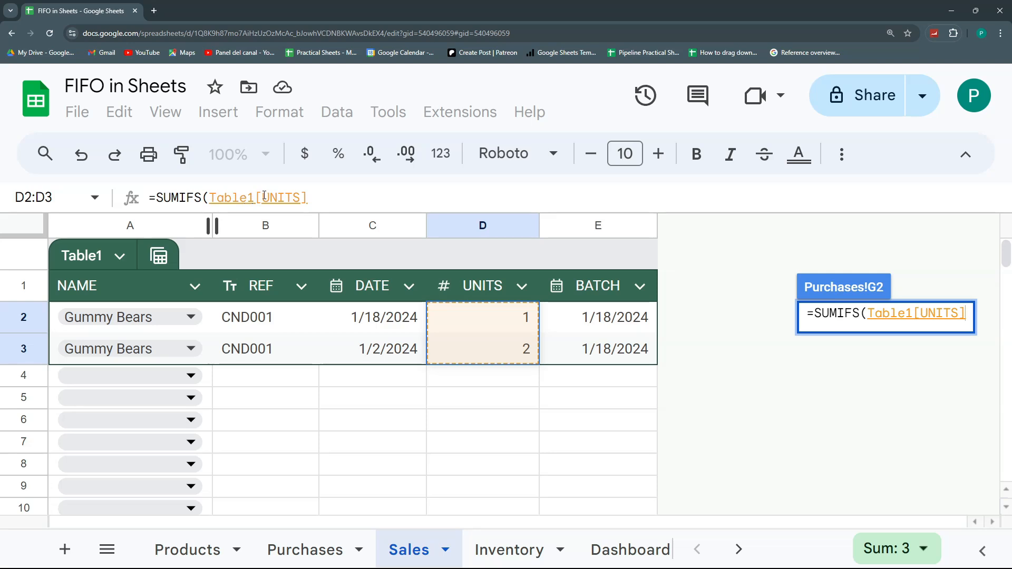
{"action": "left_click", "coordinate": [319, 195]}
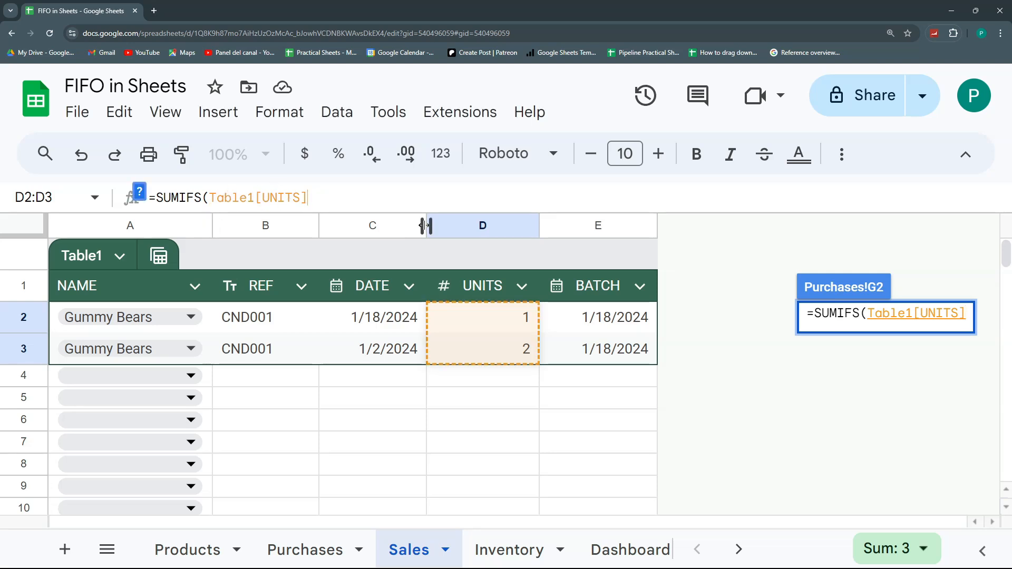
{"action": "type", "text": ","}
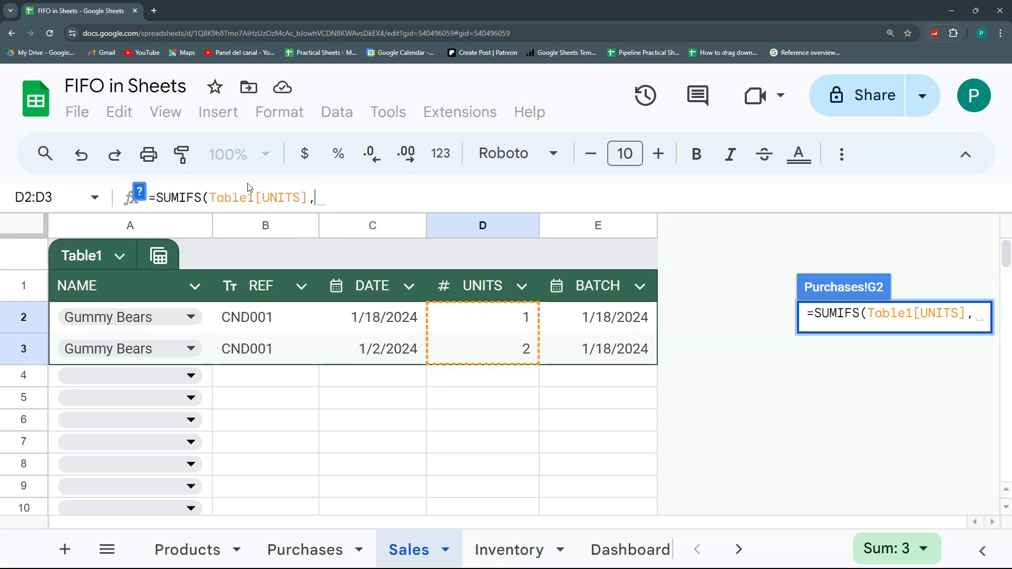
Add the first SUMIFS criterion, matching Table1[NAME] to the purchase name in A2.
{"action": "left_click_drag", "start_coordinate": [209, 315], "coordinate": [206, 352]}
{"action": "type", "text": ","}
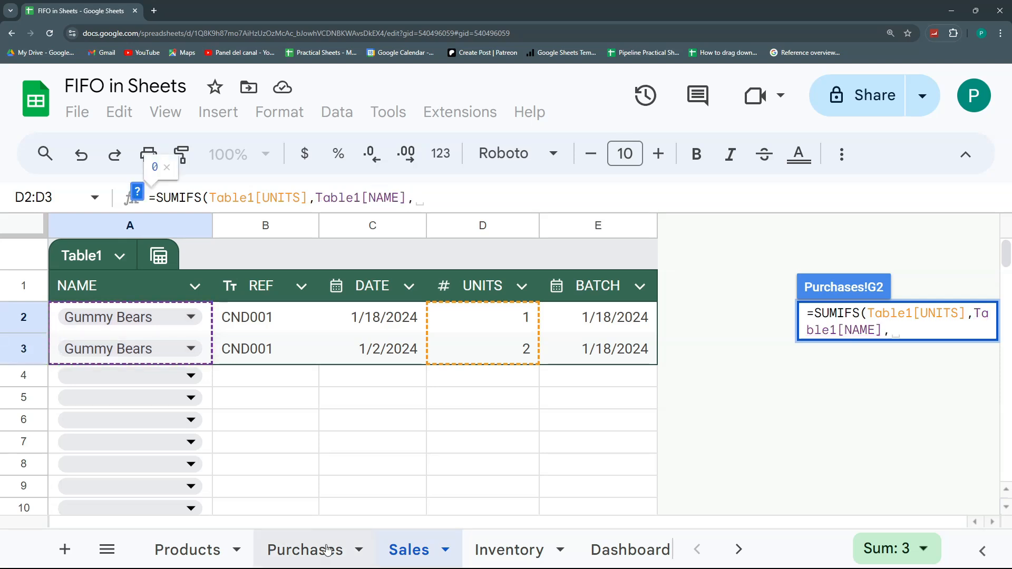
{"action": "left_click", "coordinate": [327, 550]}
{"action": "left_click", "coordinate": [228, 329]}
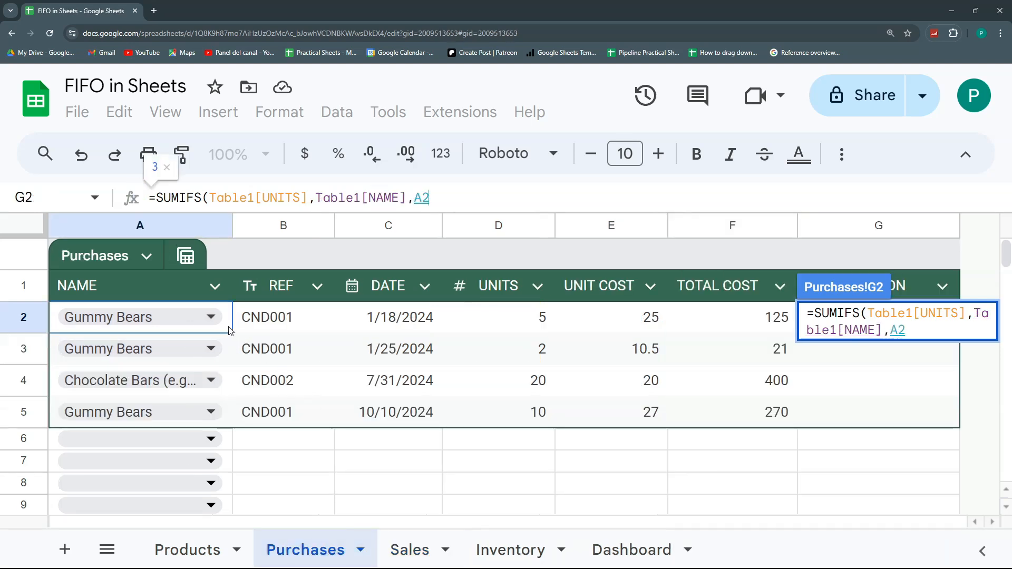
{"action": "type", "text": ","}
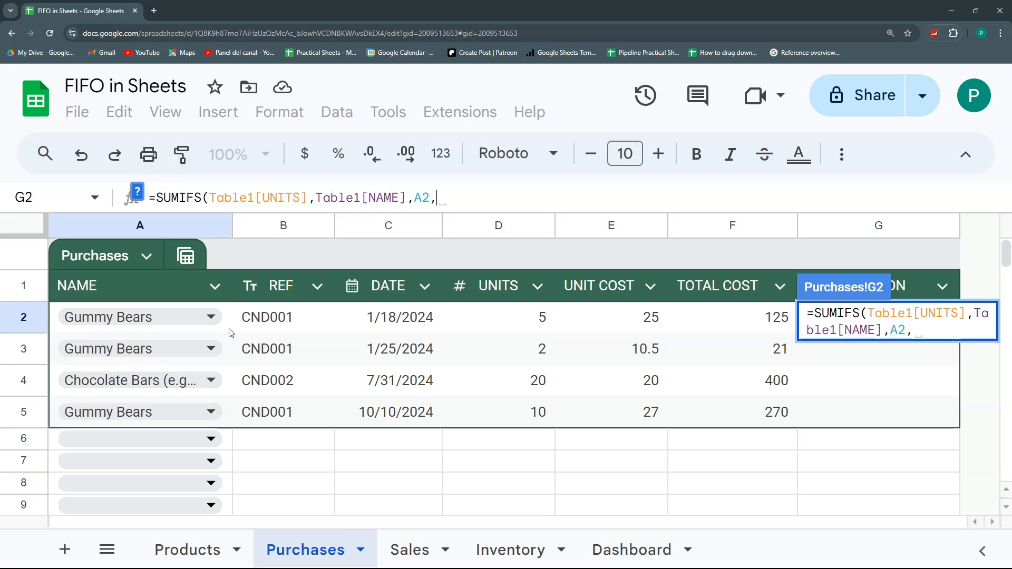
Add the second criterion, matching Table1[BATCH] to the purchase date in C2, and complete the formula in G2 only.
{"action": "left_click", "coordinate": [420, 553]}
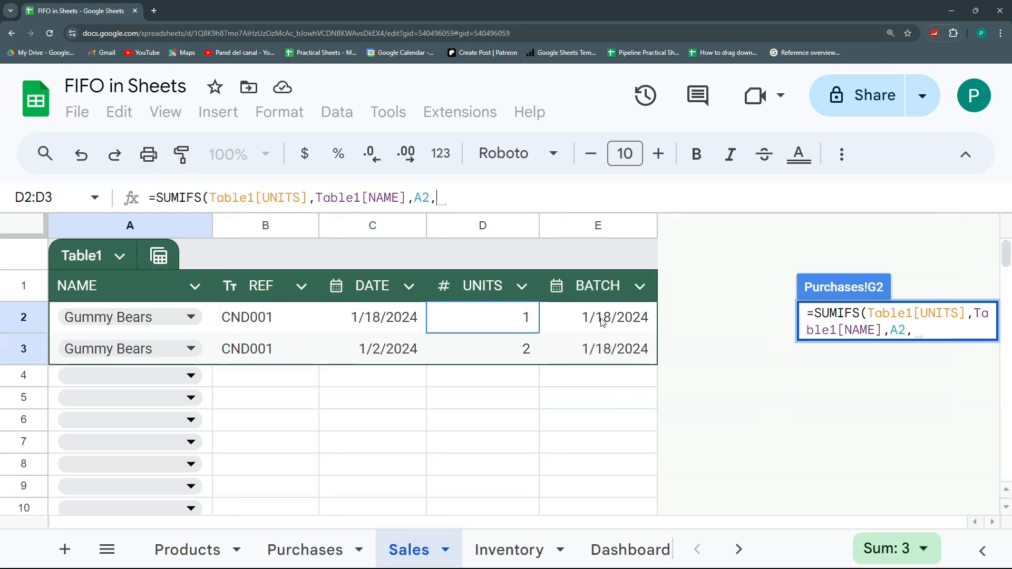
{"action": "left_click_drag", "start_coordinate": [603, 323], "coordinate": [598, 342]}
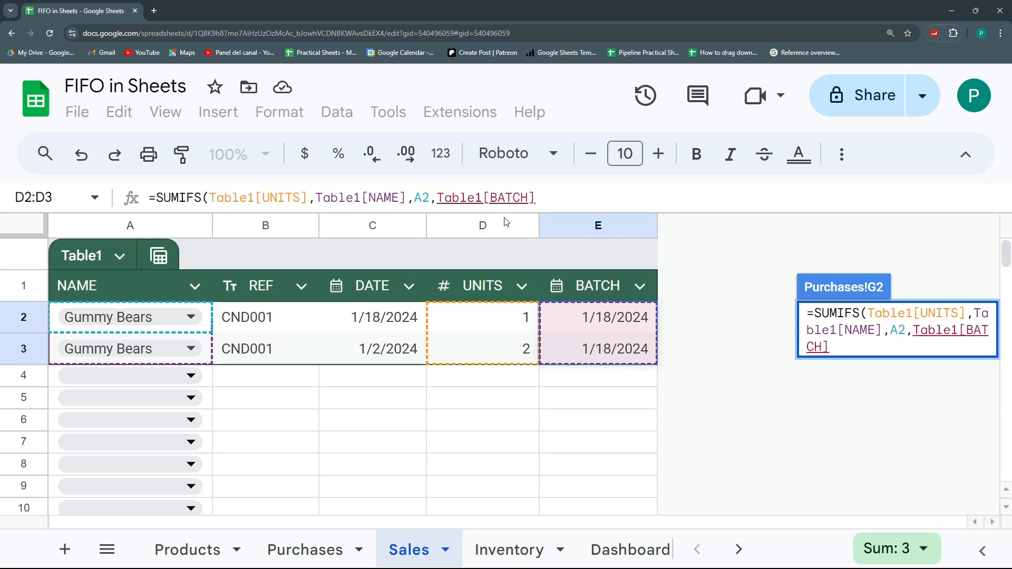
{"action": "type", "text": ","}
{"action": "left_click", "coordinate": [305, 550]}
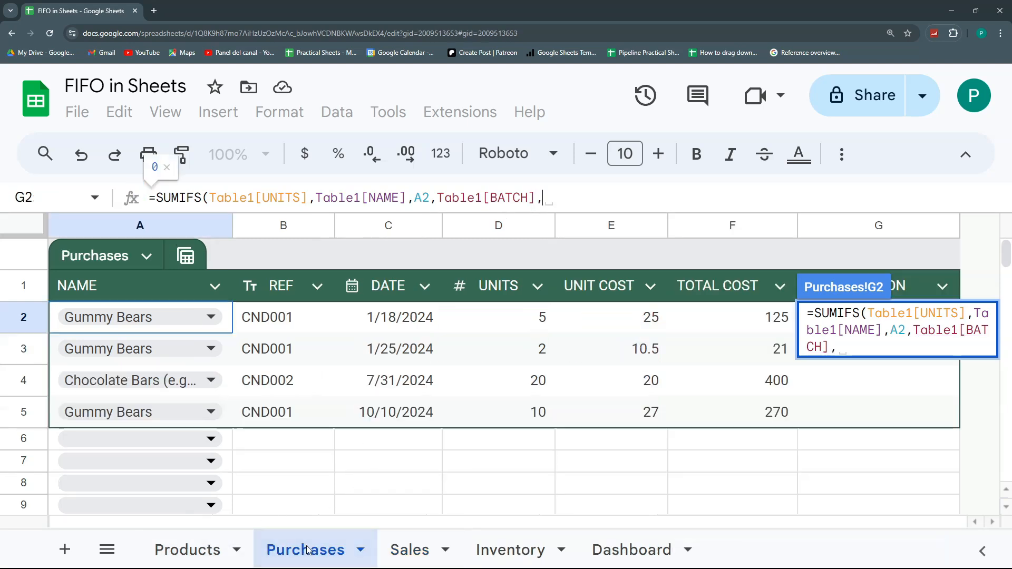
{"action": "left_click", "coordinate": [410, 319]}
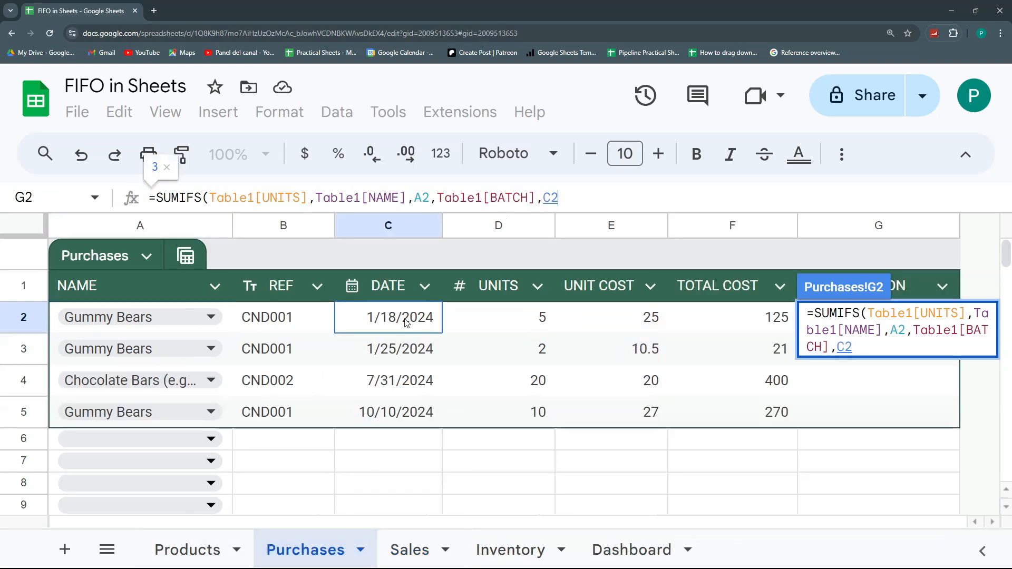
{"action": "key", "text": "Return"}
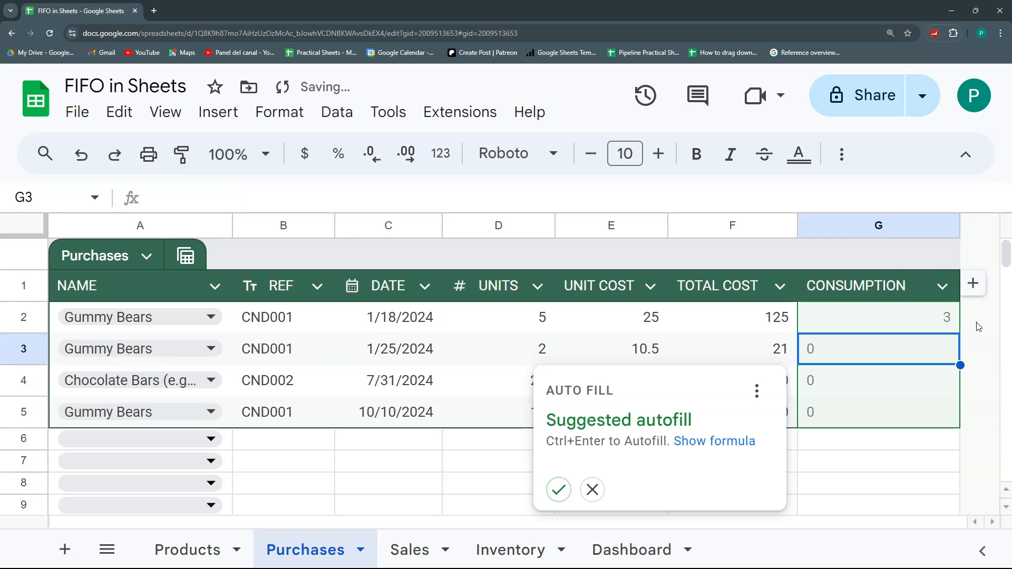
{"action": "left_click", "coordinate": [958, 330]}
Compare the consumption result in G2 with the batch dates and units on the Sales sheet.
{"action": "left_click", "coordinate": [411, 550]}
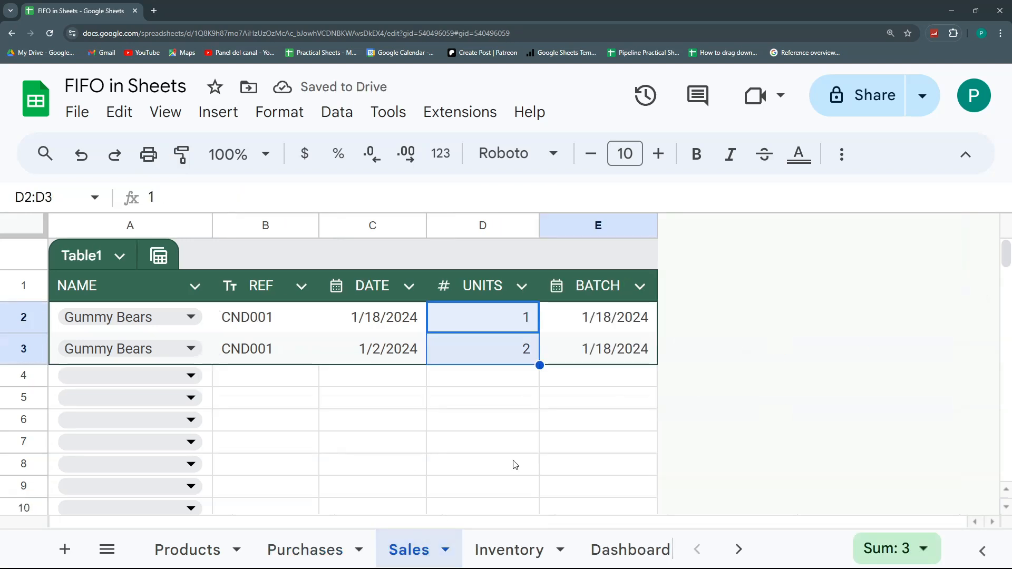
{"action": "left_click", "coordinate": [617, 316]}
{"action": "key", "text": "Down"}
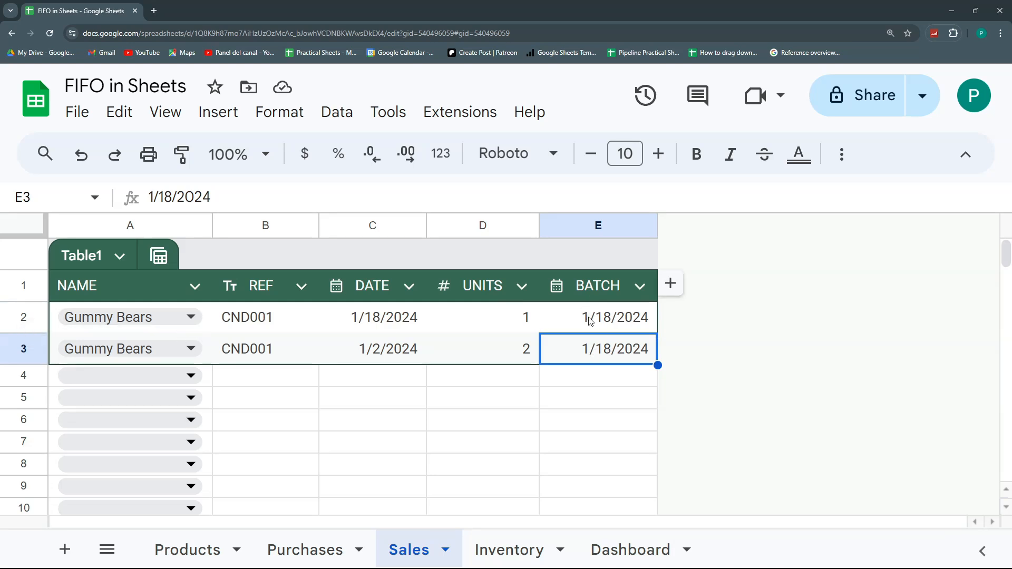
{"action": "left_click", "coordinate": [310, 548]}
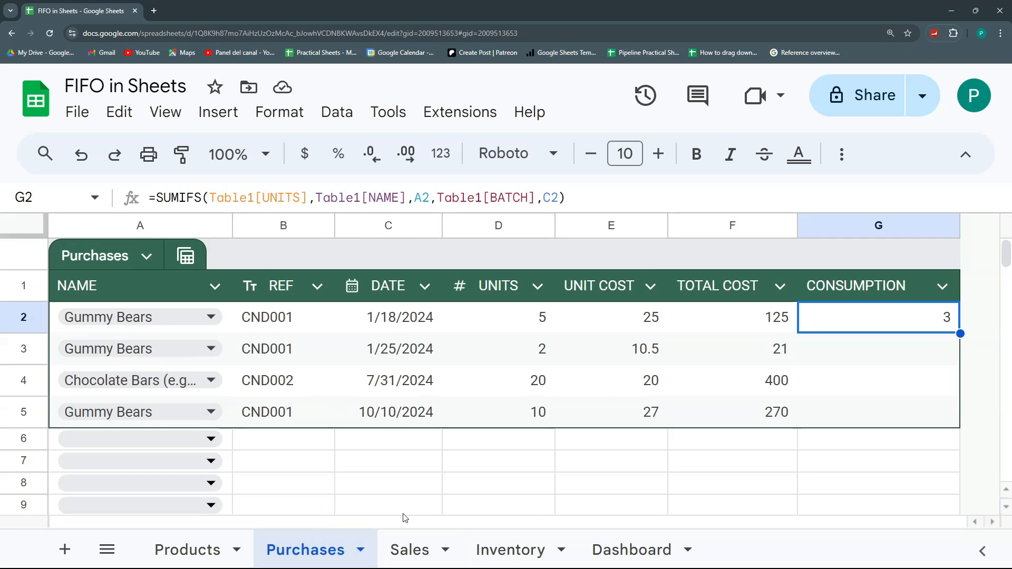
Rename the table on the Sales sheet from Table1 to Sales.
{"action": "left_click", "coordinate": [410, 550]}
{"action": "left_click", "coordinate": [102, 256]}
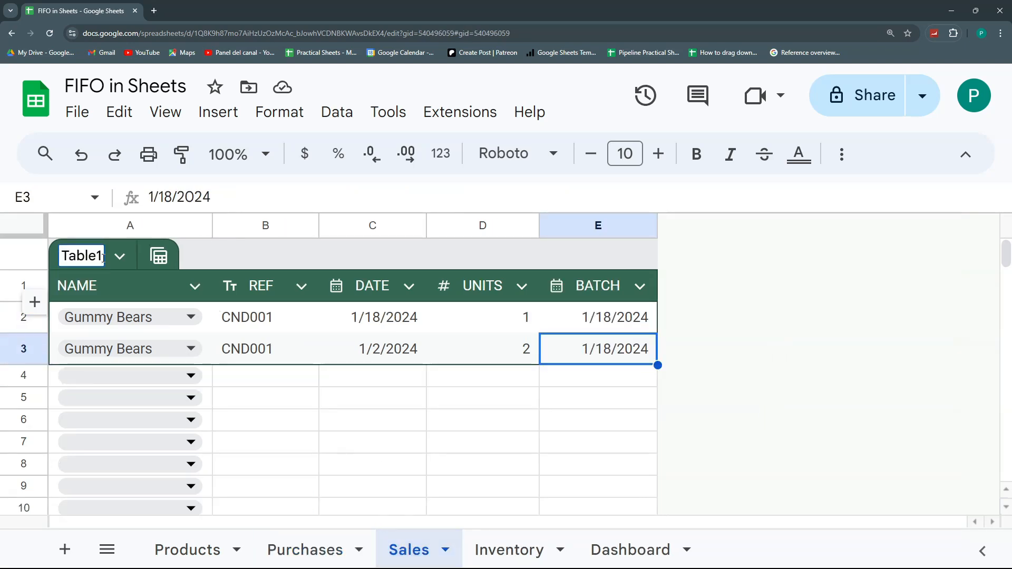
{"action": "left_click_drag", "start_coordinate": [103, 258], "coordinate": [40, 258]}
{"action": "type", "text": "SALE"}
{"action": "key", "text": "BackSpace"}
{"action": "key", "text": "BackSpace"}
{"action": "key", "text": "BackSpace"}
{"action": "key", "text": "BackSpace"}
{"action": "type", "text": "Sales"}
{"action": "key", "text": "Return"}
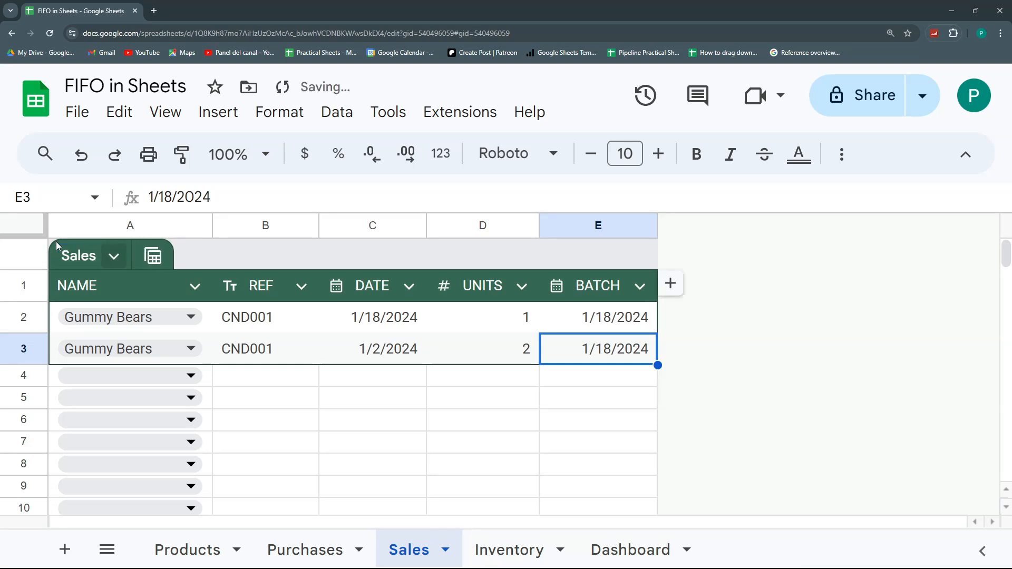
Review the Sales table references and the A2 criterion in the Purchases SUMIFS formula in G2.
{"action": "left_click", "coordinate": [307, 548]}
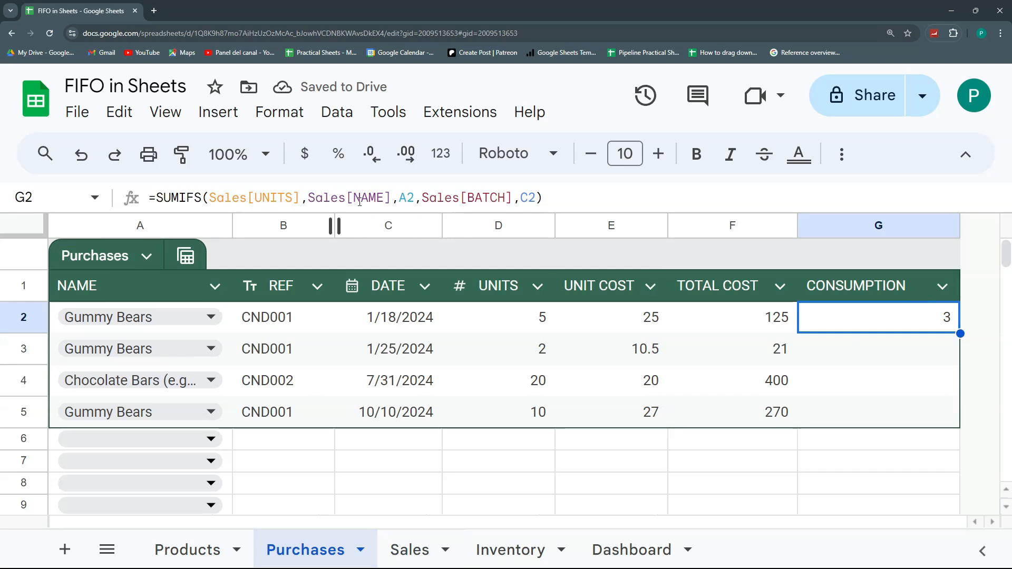
{"action": "left_click_drag", "start_coordinate": [209, 197], "coordinate": [284, 203]}
{"action": "left_click_drag", "start_coordinate": [404, 188], "coordinate": [476, 191]}
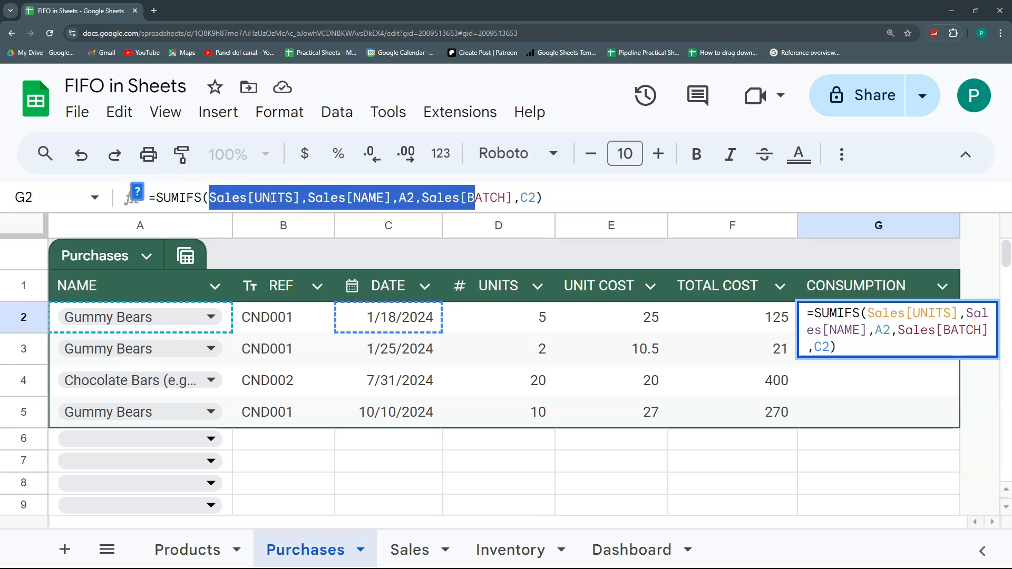
{"action": "left_click", "coordinate": [246, 198]}
{"action": "left_click_drag", "start_coordinate": [259, 200], "coordinate": [294, 199]}
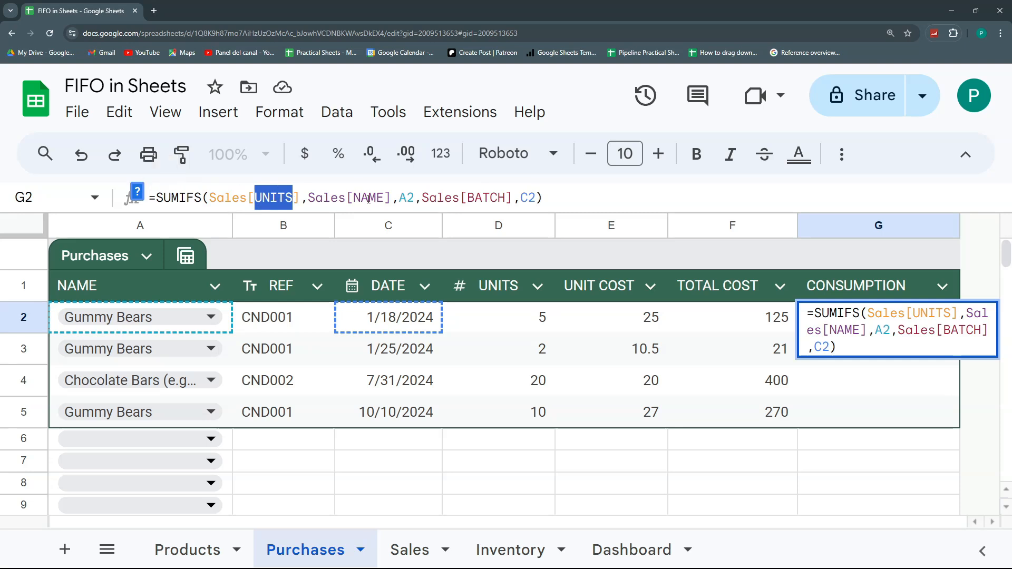
{"action": "left_click_drag", "start_coordinate": [354, 200], "coordinate": [400, 199]}
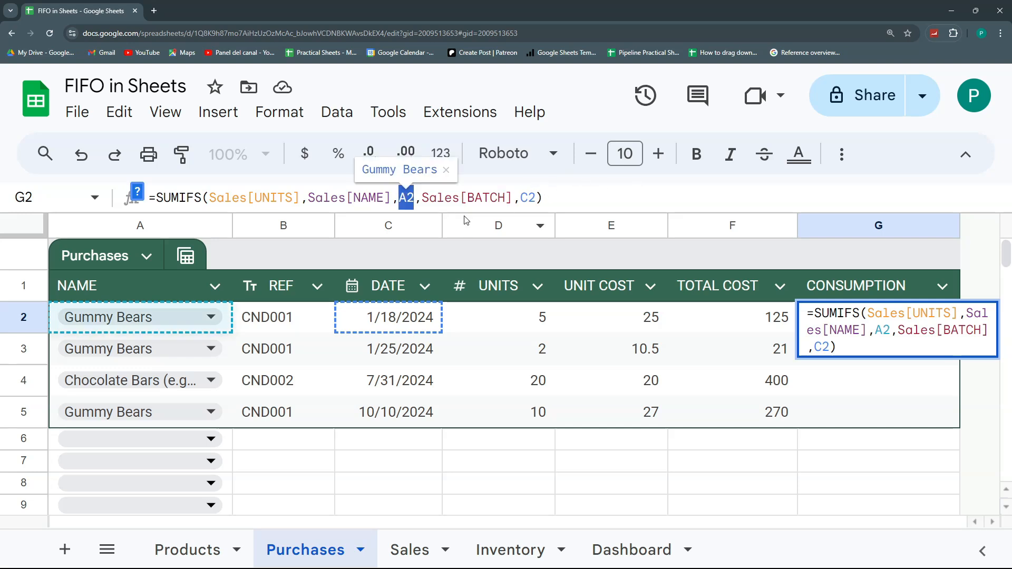
{"action": "key", "text": "Return"}
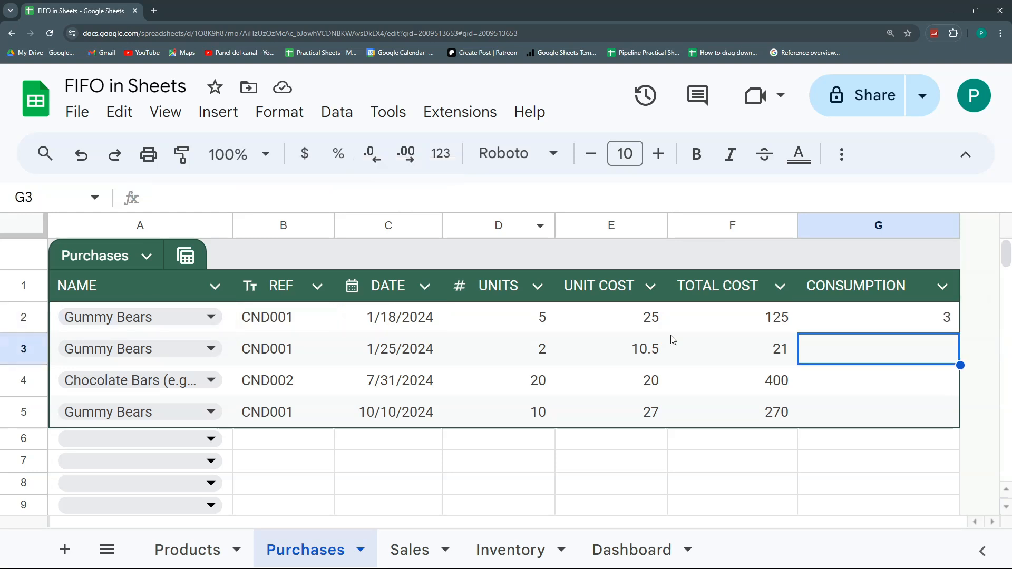
Fill the consumption formula from G2 down to G5 and fit the column's width to its contents.
{"action": "left_click", "coordinate": [934, 327]}
{"action": "left_click_drag", "start_coordinate": [959, 333], "coordinate": [946, 413]}
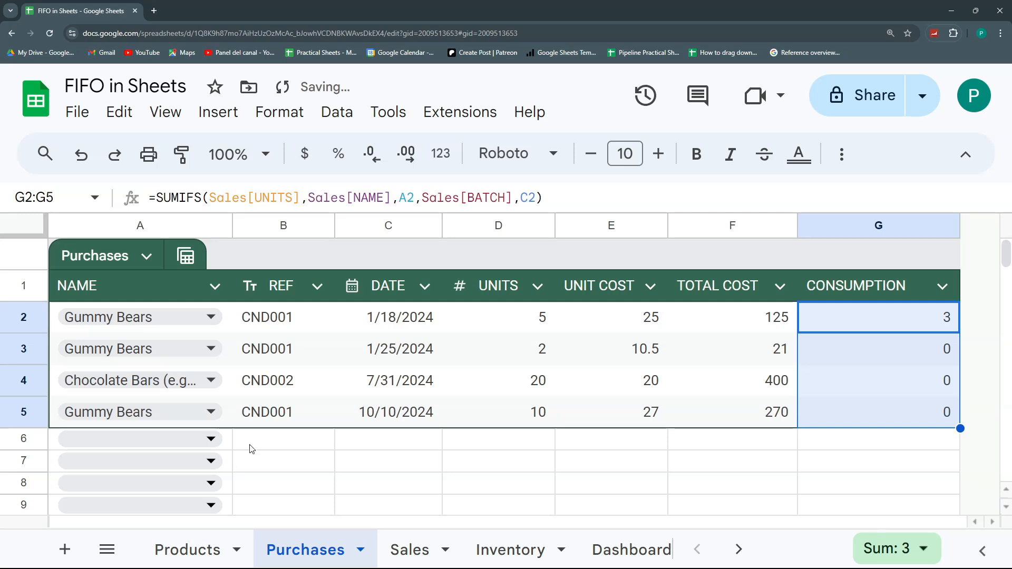
{"action": "double_click", "coordinate": [960, 225]}
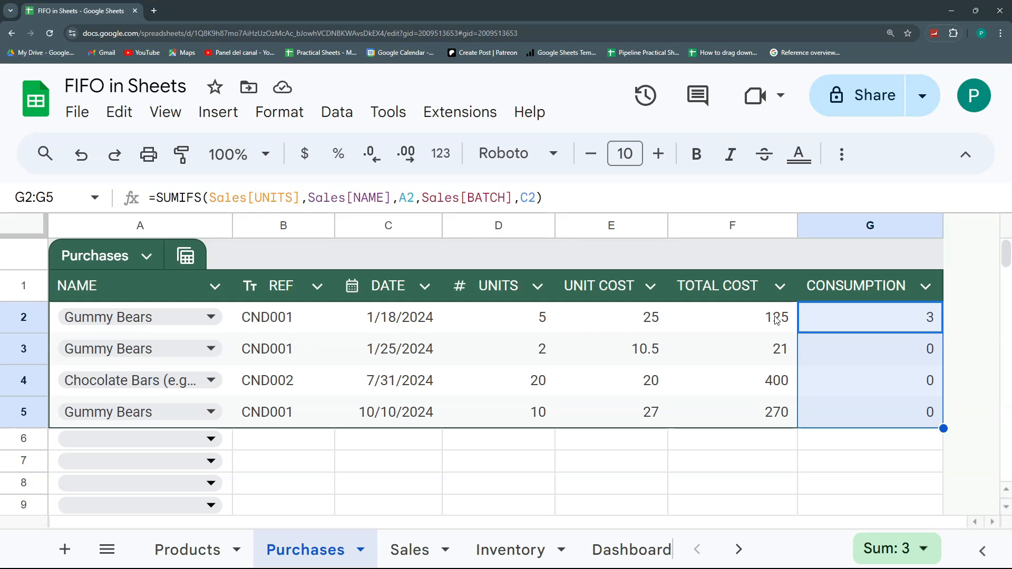
Check the purchased units against the consumption in row 2, and insert one column after CONSUMPTION.
{"action": "key", "text": "ctrl+shift+Up"}
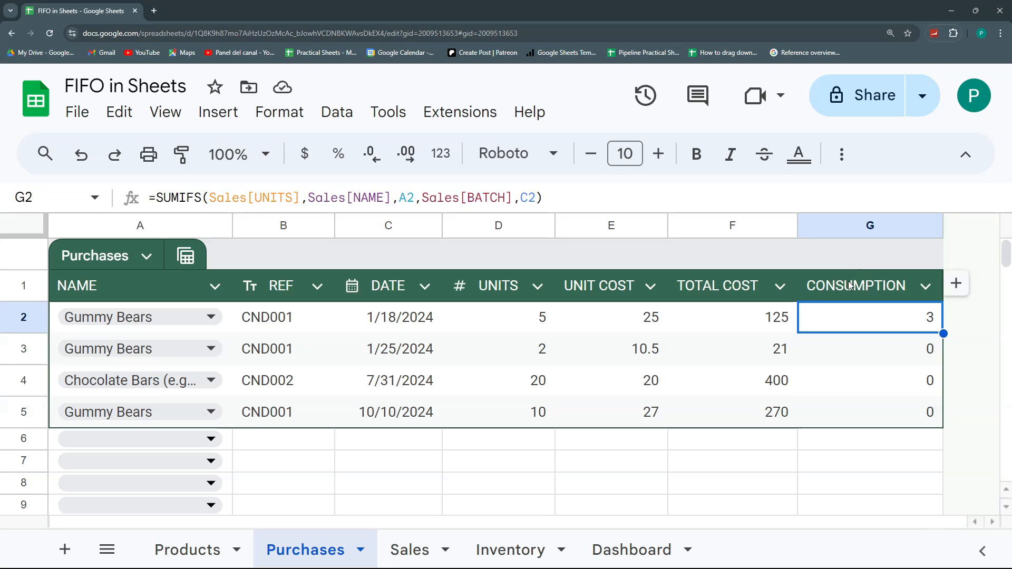
{"action": "left_click", "coordinate": [533, 327]}
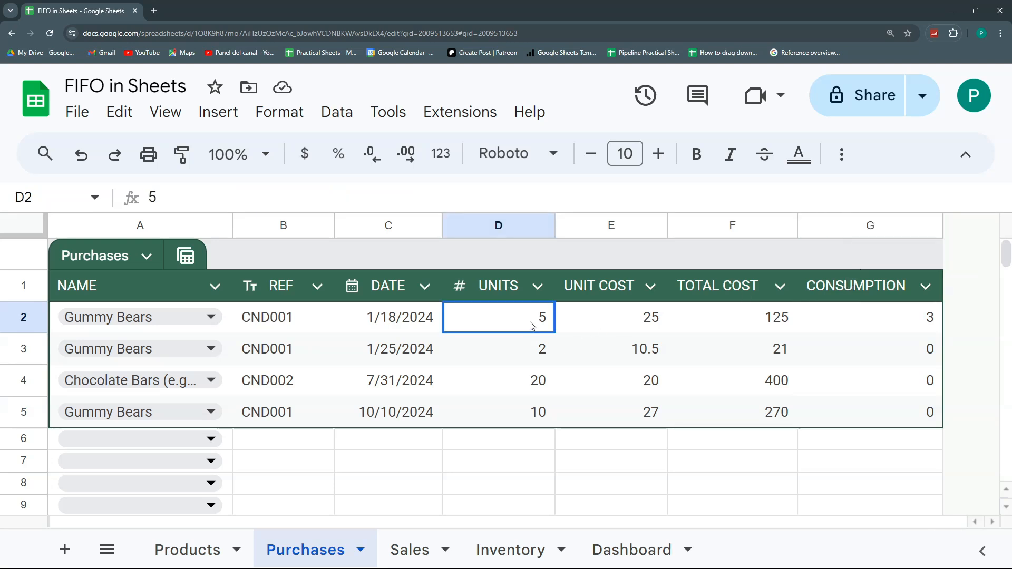
{"action": "left_click", "coordinate": [858, 320]}
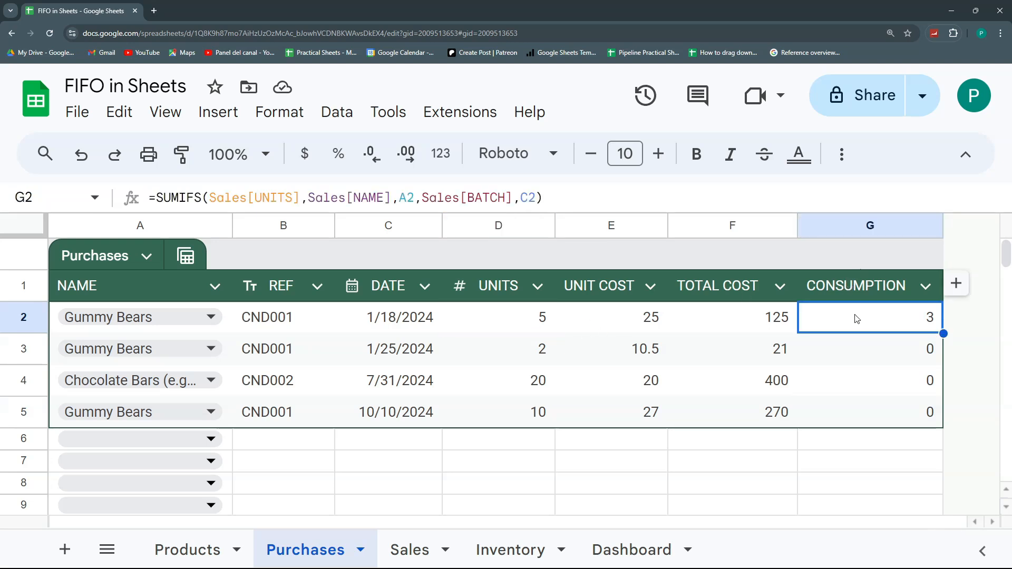
{"action": "left_click", "coordinate": [906, 227]}
{"action": "right_click", "coordinate": [907, 226]}
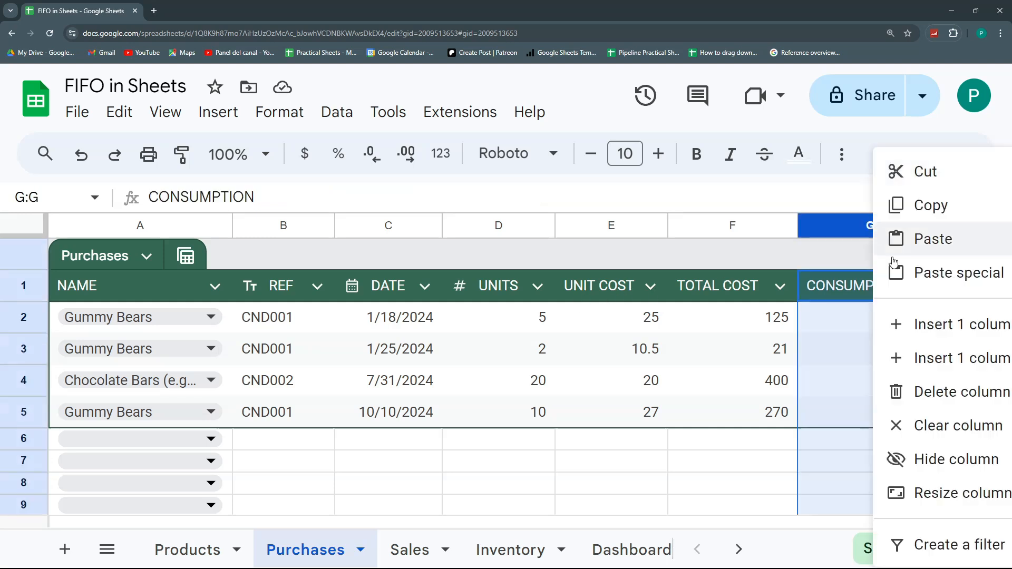
{"action": "left_click", "coordinate": [933, 359]}
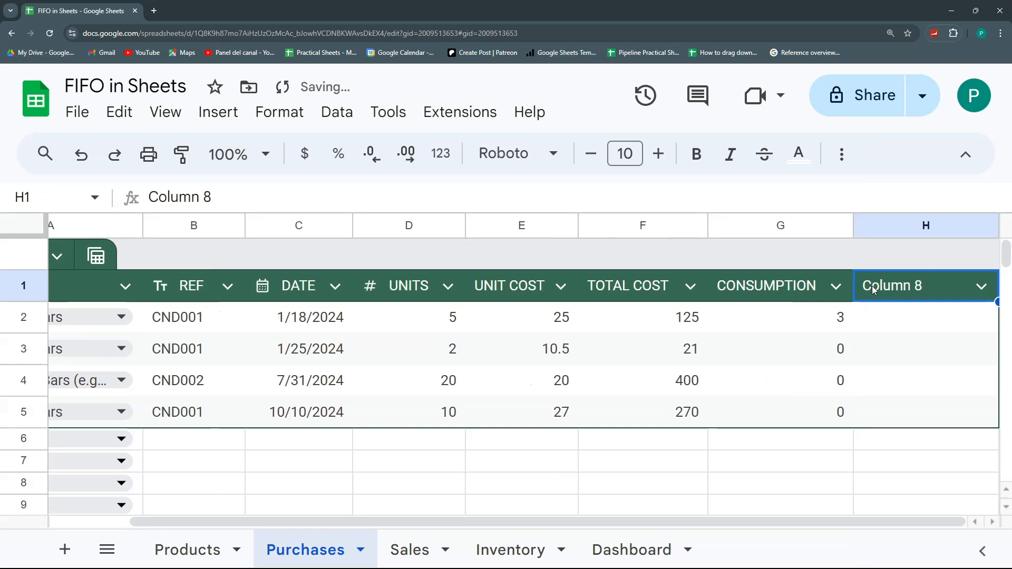
Name the new Purchases column H REMAINING and calculate units minus consumption with =D2-G2, filled down to row 5.
{"action": "type", "text": "REMAINING"}
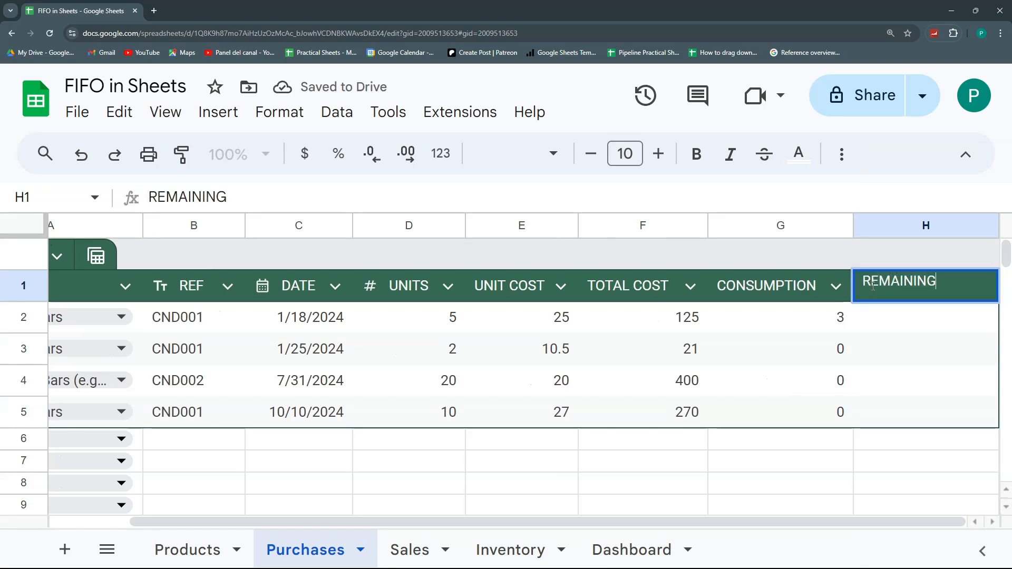
{"action": "key", "text": "Return"}
{"action": "type", "text": "="}
{"action": "key", "text": "Left"}
{"action": "key", "text": "Left"}
{"action": "key", "text": "Left"}
{"action": "key", "text": "Left"}
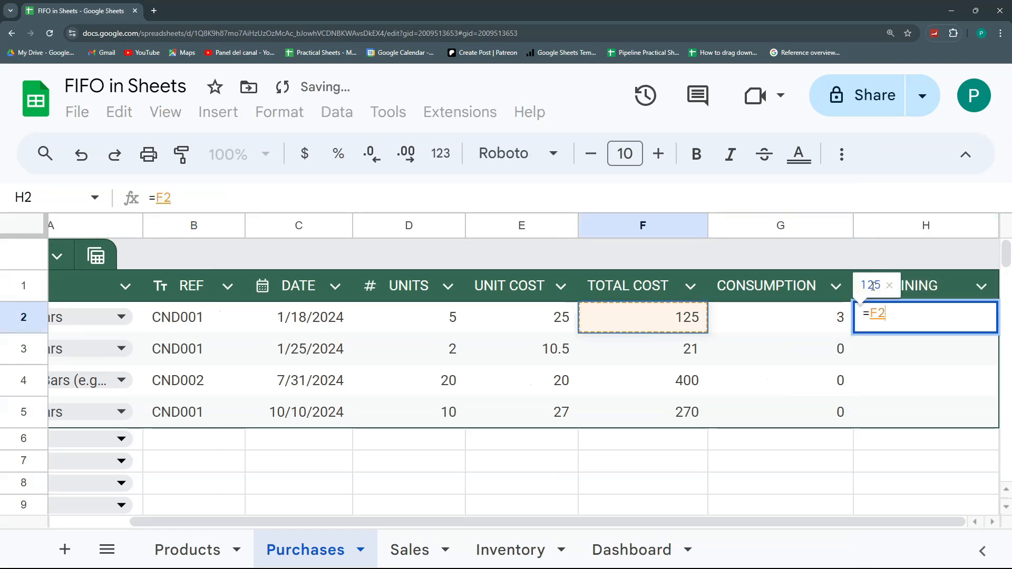
{"action": "type", "text": "-"}
{"action": "key", "text": "Left"}
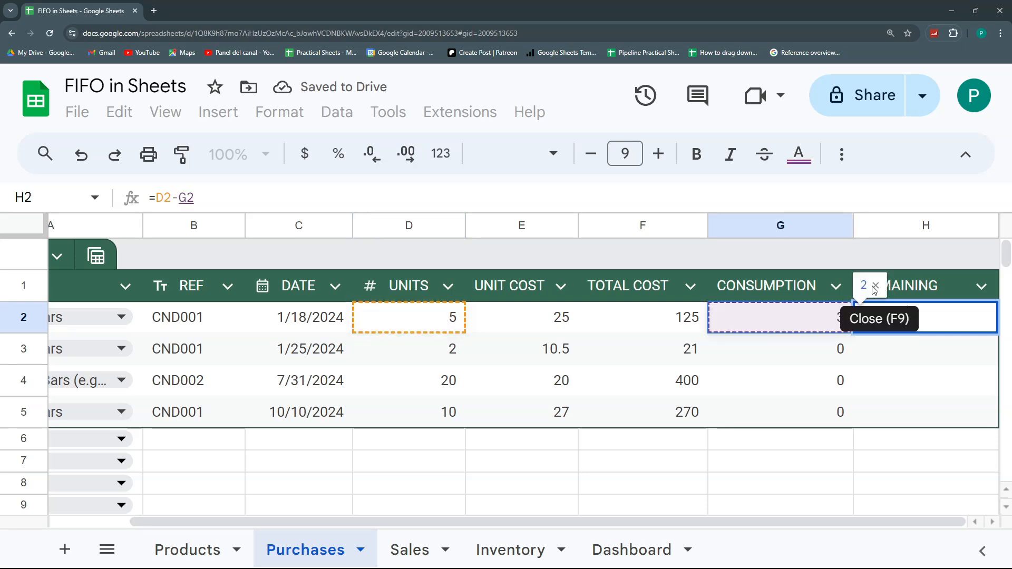
{"action": "key", "text": "Return"}
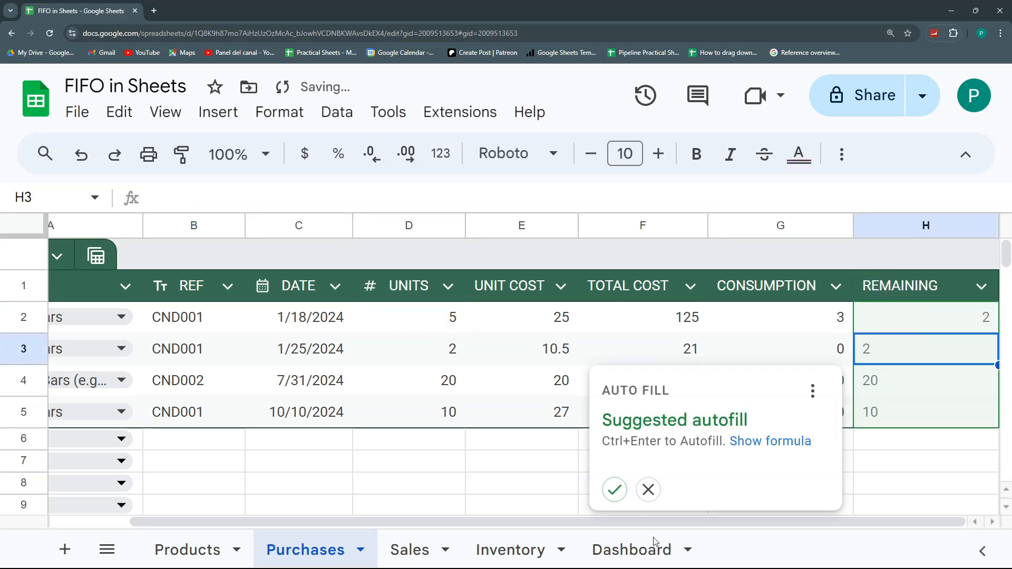
{"action": "left_click", "coordinate": [614, 489]}
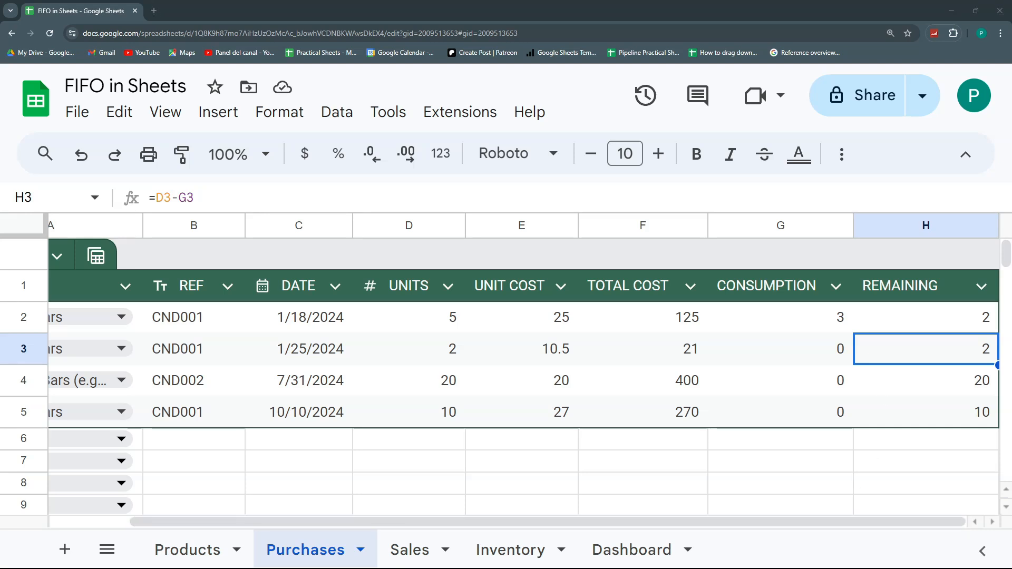
Delete the TOTAL COST column from the Purchases table.
{"action": "left_click_drag", "start_coordinate": [655, 327], "coordinate": [669, 413]}
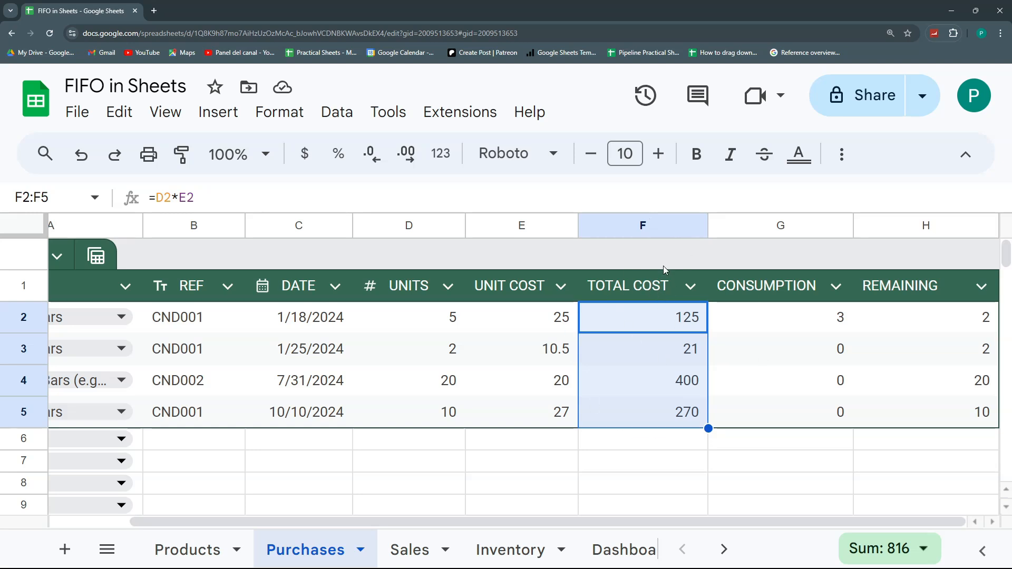
{"action": "left_click", "coordinate": [654, 231]}
{"action": "right_click", "coordinate": [654, 230]}
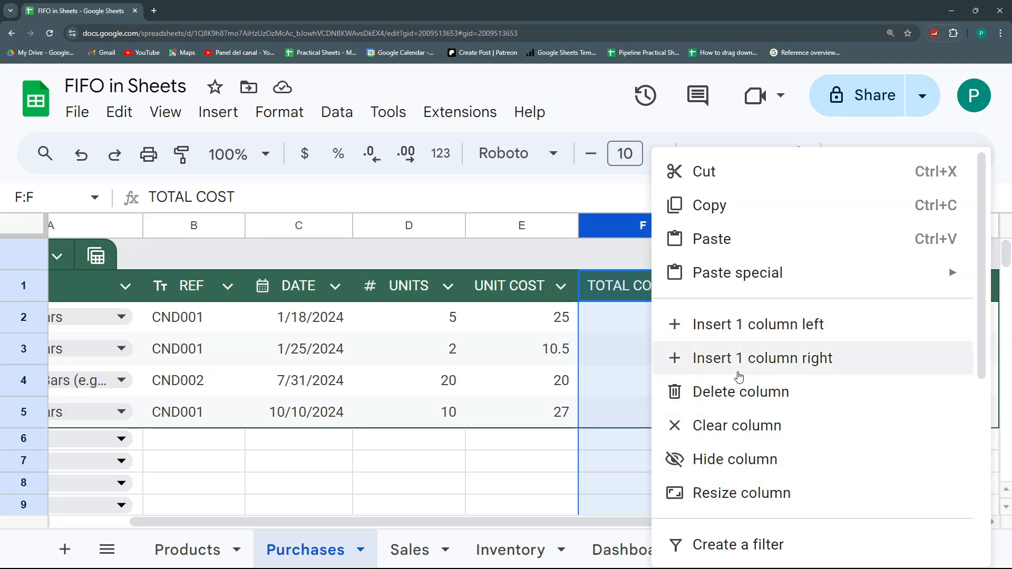
{"action": "scroll", "coordinate": [739, 376], "scroll_direction": "down", "scroll_amount": 2}
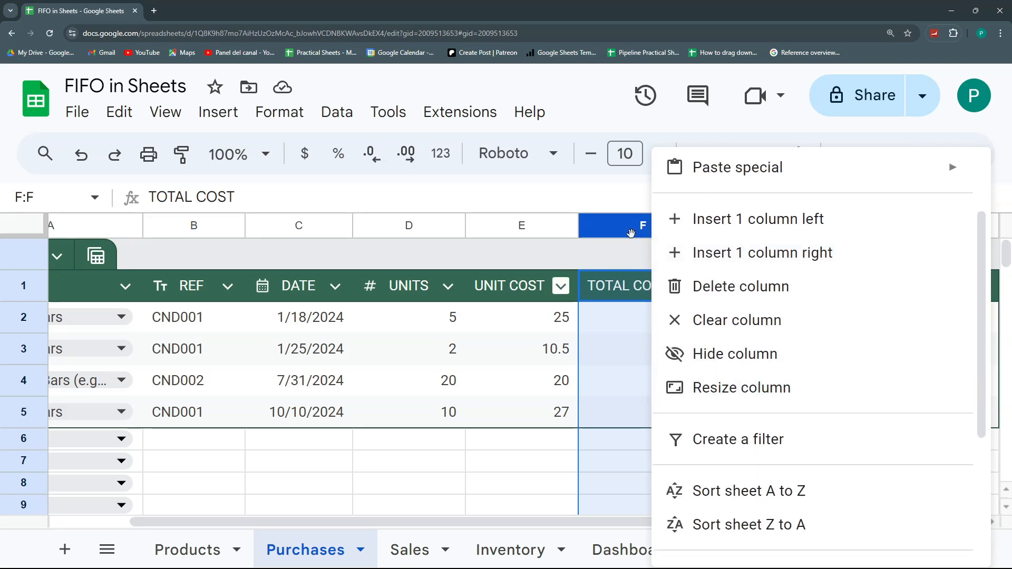
{"action": "left_click", "coordinate": [611, 231]}
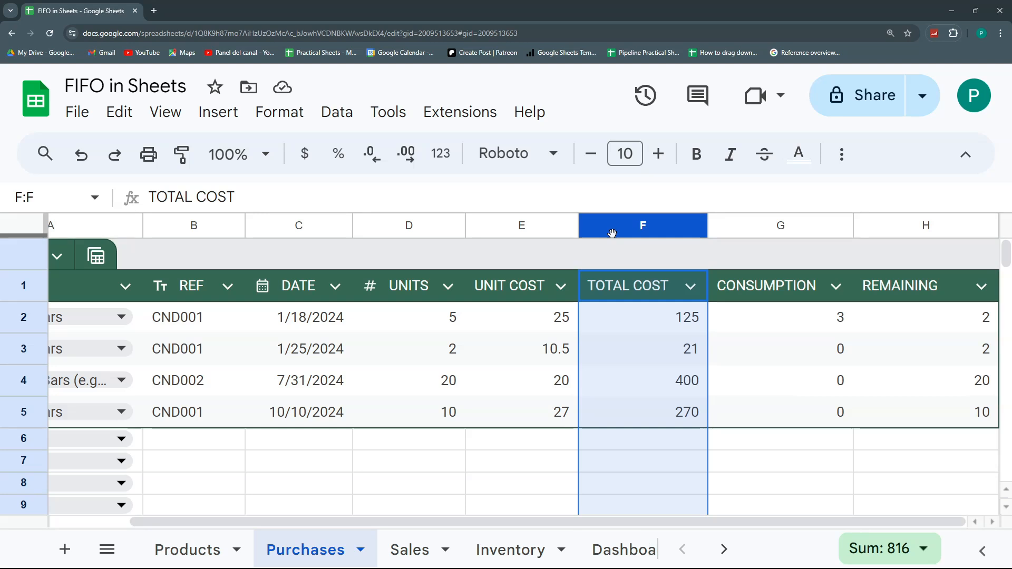
{"action": "key", "text": "ctrl+alt+minus"}
{"action": "left_click", "coordinate": [617, 320]}
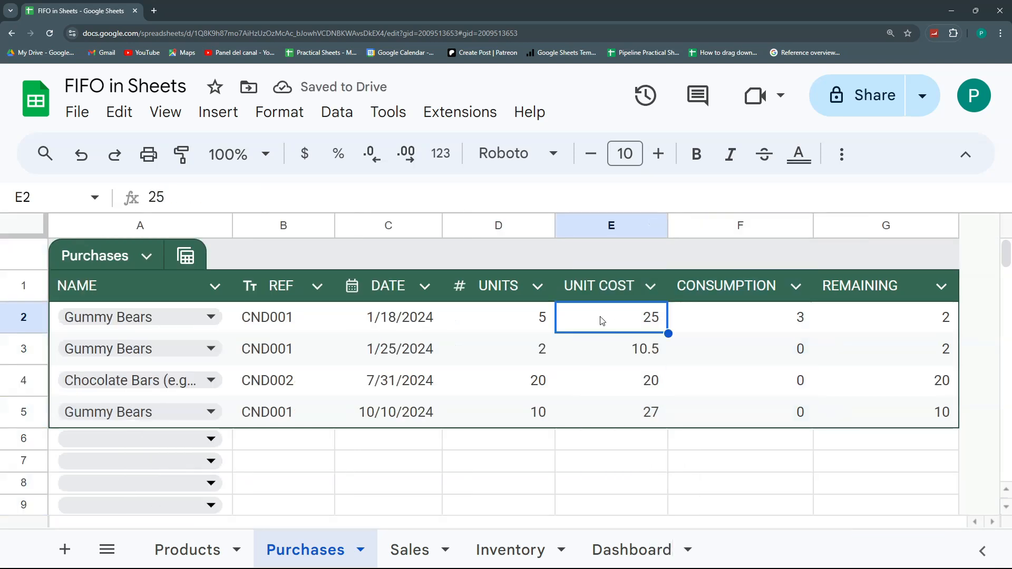
Set the UNIT COST column's type to Currency.
{"action": "left_click", "coordinate": [650, 286]}
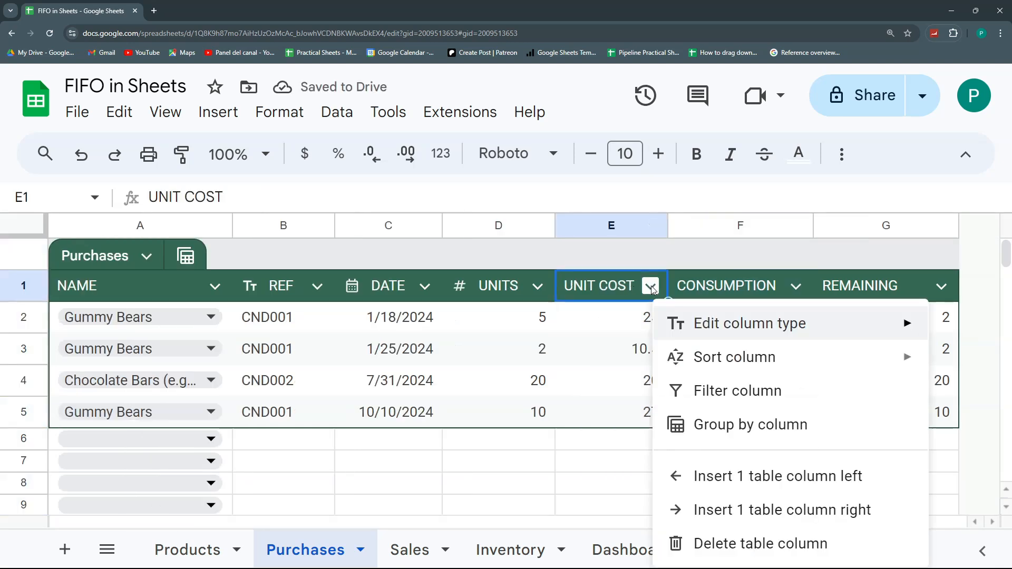
{"action": "mouse_move", "coordinate": [698, 334]}
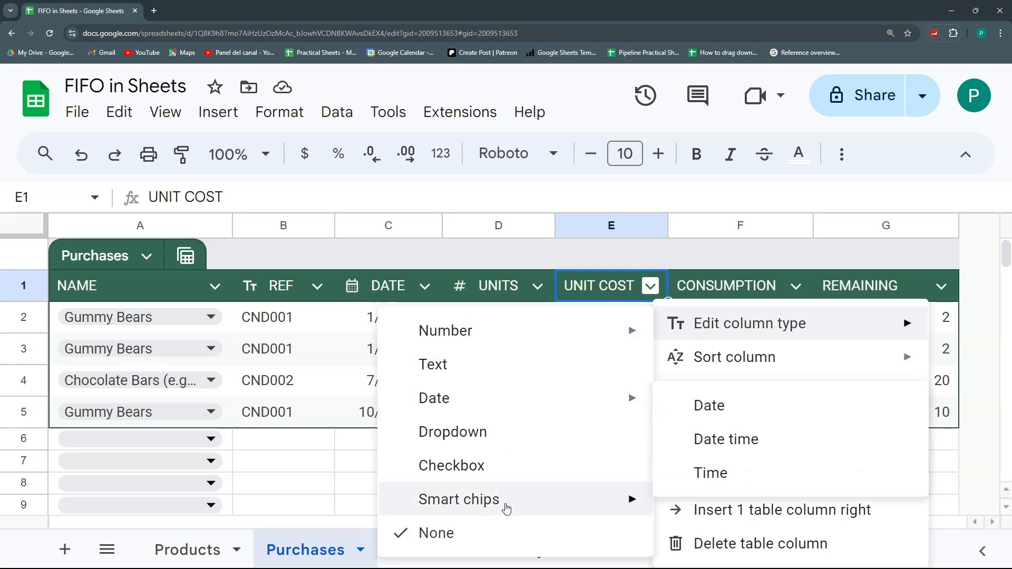
{"action": "mouse_move", "coordinate": [515, 336]}
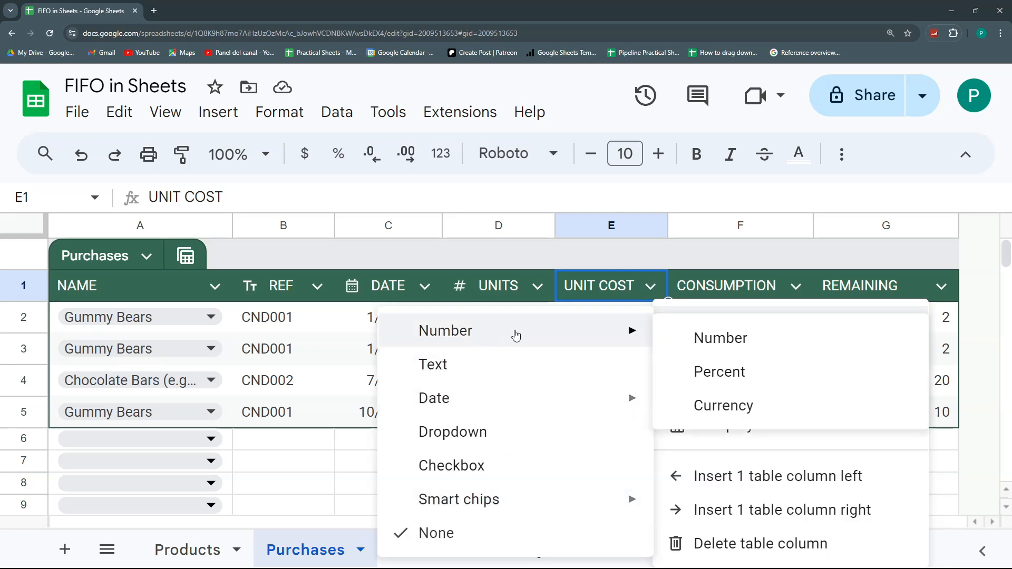
{"action": "left_click", "coordinate": [703, 407]}
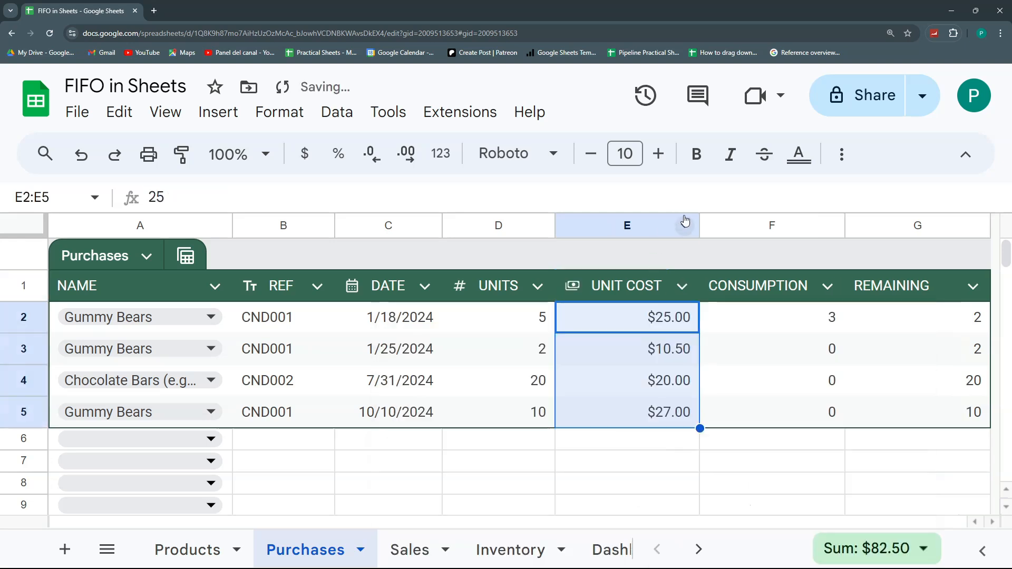
Set the CONSUMPTION column's type to Number.
{"action": "left_click", "coordinate": [825, 290]}
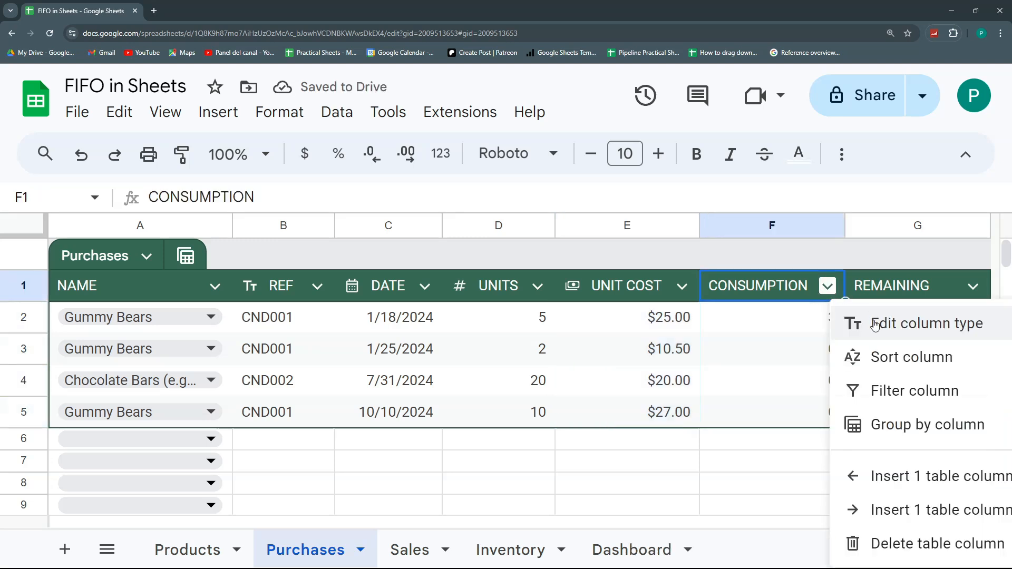
{"action": "mouse_move", "coordinate": [872, 324]}
{"action": "mouse_move", "coordinate": [765, 331]}
{"action": "left_click", "coordinate": [474, 332]}
{"action": "left_click", "coordinate": [903, 333]}
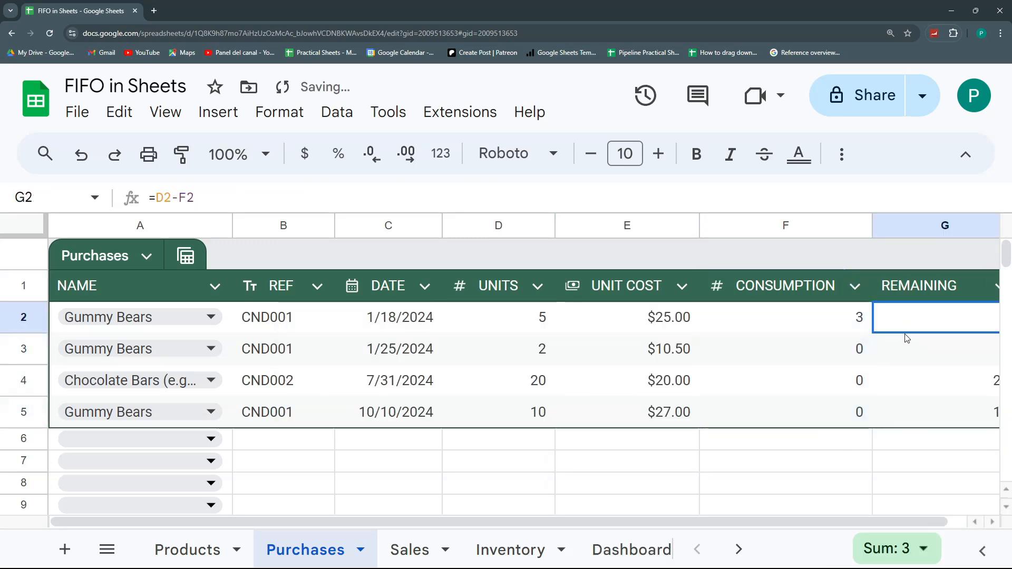
{"action": "left_click", "coordinate": [880, 460]}
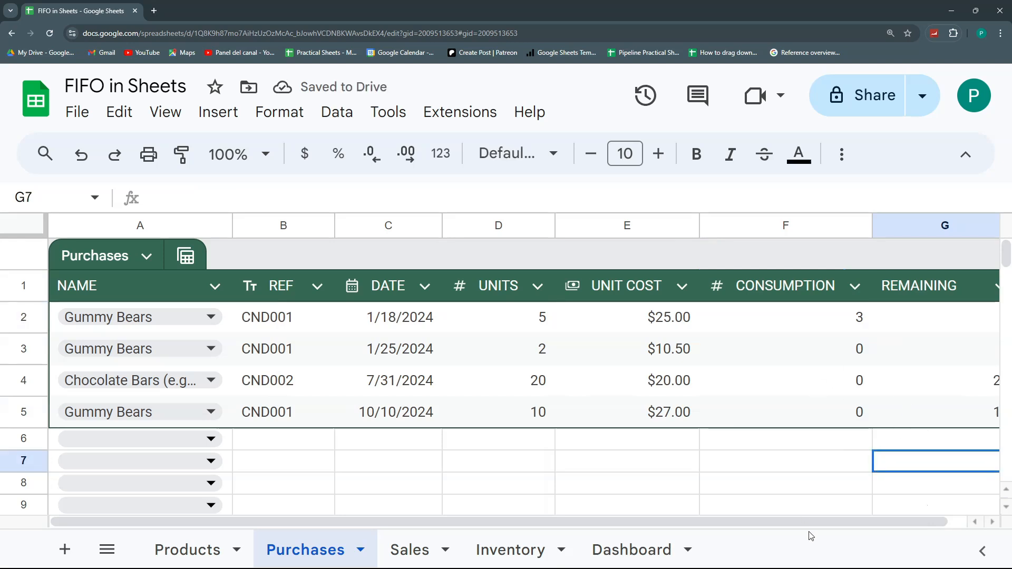
Set the REMAINING column's type to Number.
{"action": "scroll", "coordinate": [899, 522], "scroll_direction": "right", "scroll_amount": 1}
{"action": "left_click", "coordinate": [982, 286]}
{"action": "mouse_move", "coordinate": [836, 327]}
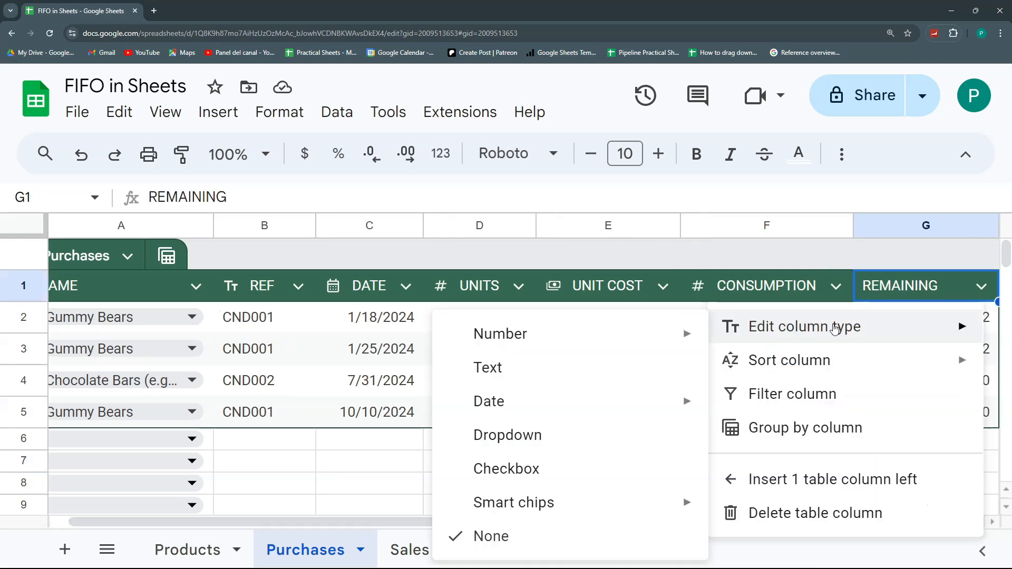
{"action": "mouse_move", "coordinate": [685, 333]}
{"action": "left_click", "coordinate": [775, 341]}
Insert one column directly after REMAINING in the Purchases table.
{"action": "left_click", "coordinate": [931, 226]}
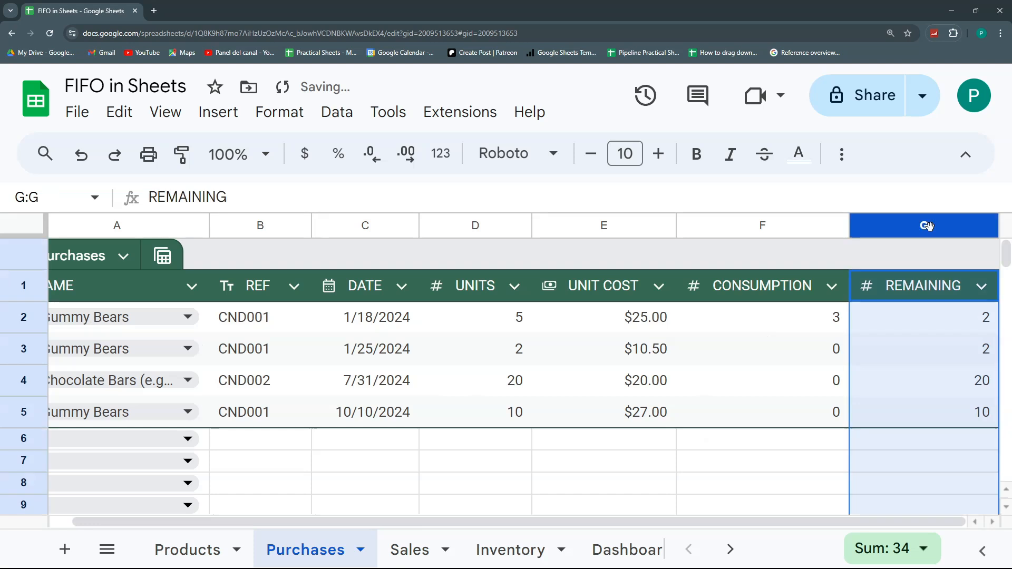
{"action": "right_click", "coordinate": [931, 227]}
{"action": "left_click", "coordinate": [970, 350]}
{"action": "left_click", "coordinate": [878, 357]}
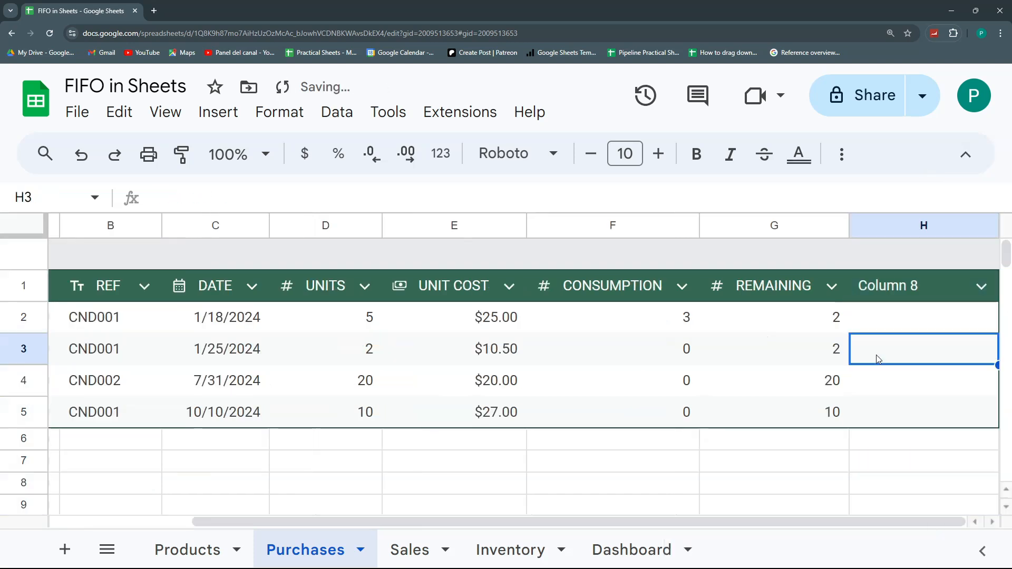
Name the new column H REMAINING COST.
{"action": "left_click", "coordinate": [882, 289]}
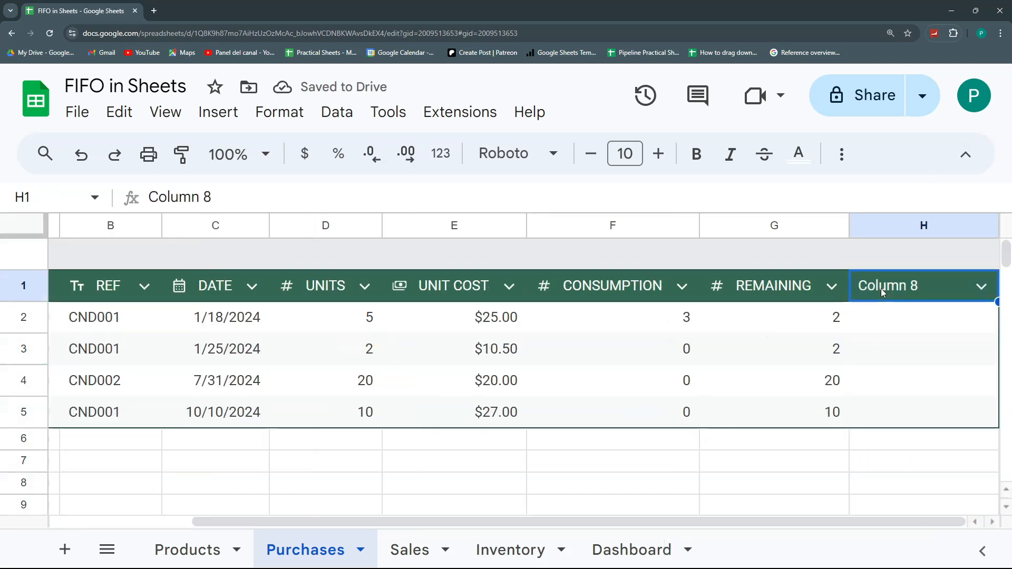
{"action": "type", "text": "co"}
{"action": "key", "text": "BackSpace"}
{"action": "key", "text": "BackSpace"}
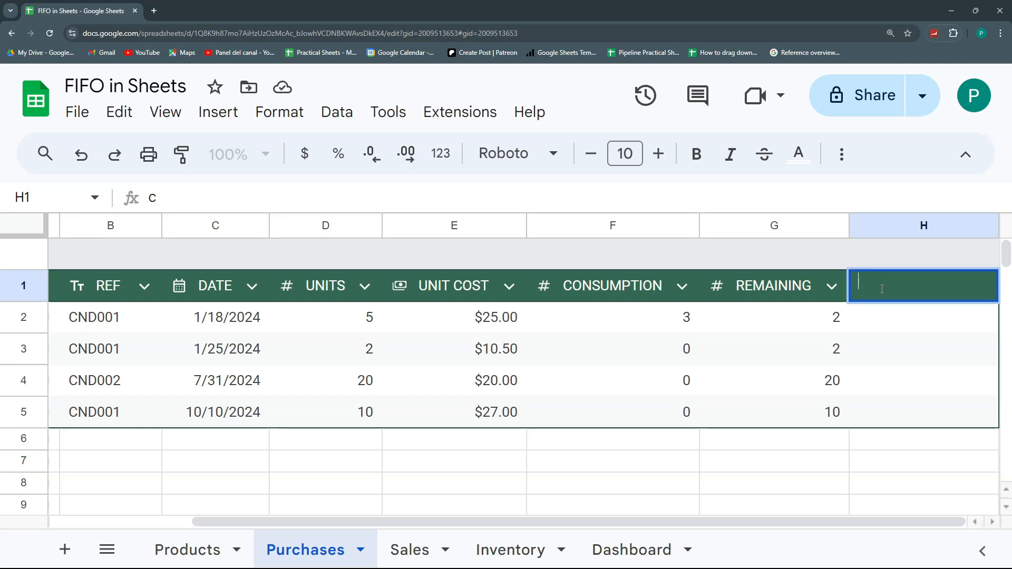
{"action": "type", "text": "Remaining"}
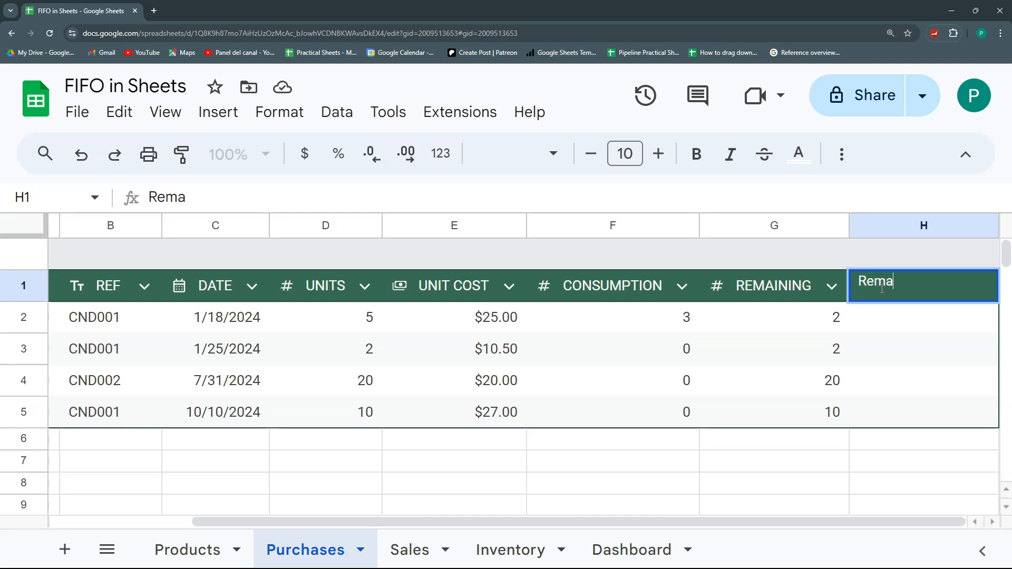
{"action": "key", "text": "BackSpace"}
{"action": "key", "text": "BackSpace"}
{"action": "key", "text": "BackSpace"}
{"action": "key", "text": "BackSpace"}
{"action": "key", "text": "BackSpace"}
{"action": "key", "text": "BackSpace"}
{"action": "key", "text": "BackSpace"}
{"action": "key", "text": "BackSpace"}
{"action": "key", "text": "BackSpace"}
{"action": "type", "text": "REMAINING COST"}
{"action": "key", "text": "Return"}
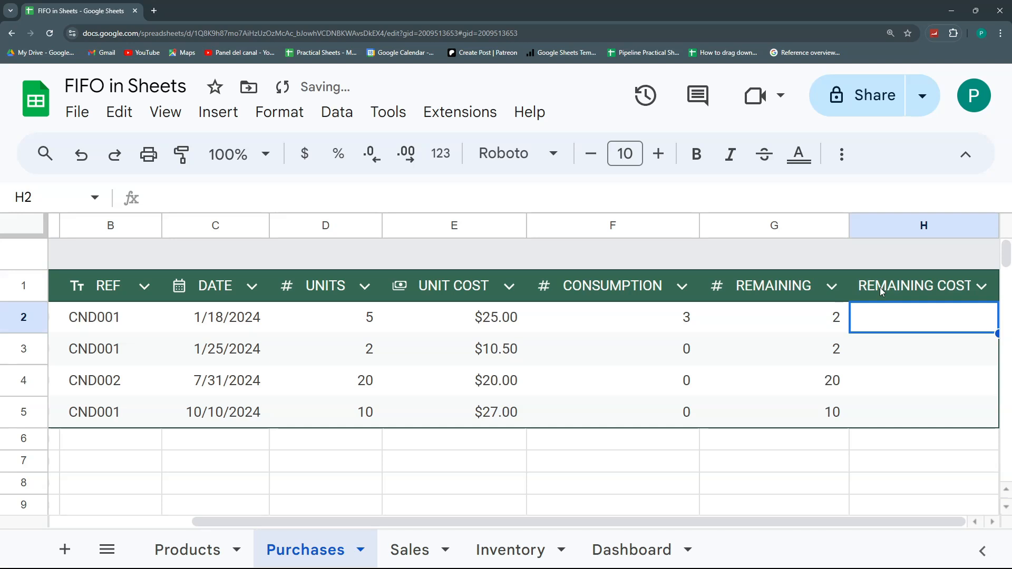
Calculate the remaining cost in H2 with =G2*E2 and fill the formula down to row 5.
{"action": "type", "text": "="}
{"action": "left_click", "coordinate": [805, 316]}
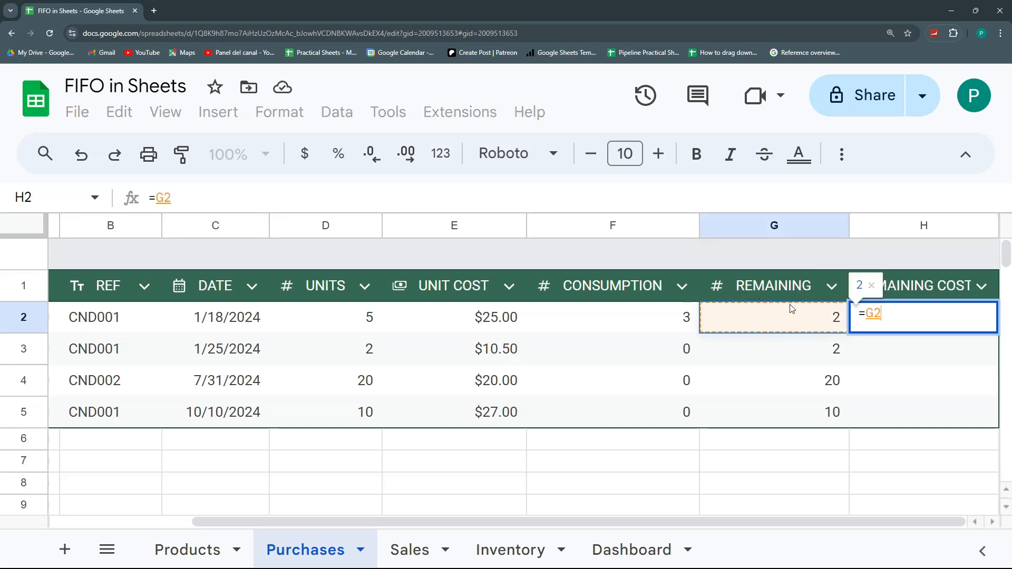
{"action": "type", "text": "*"}
{"action": "left_click", "coordinate": [449, 319]}
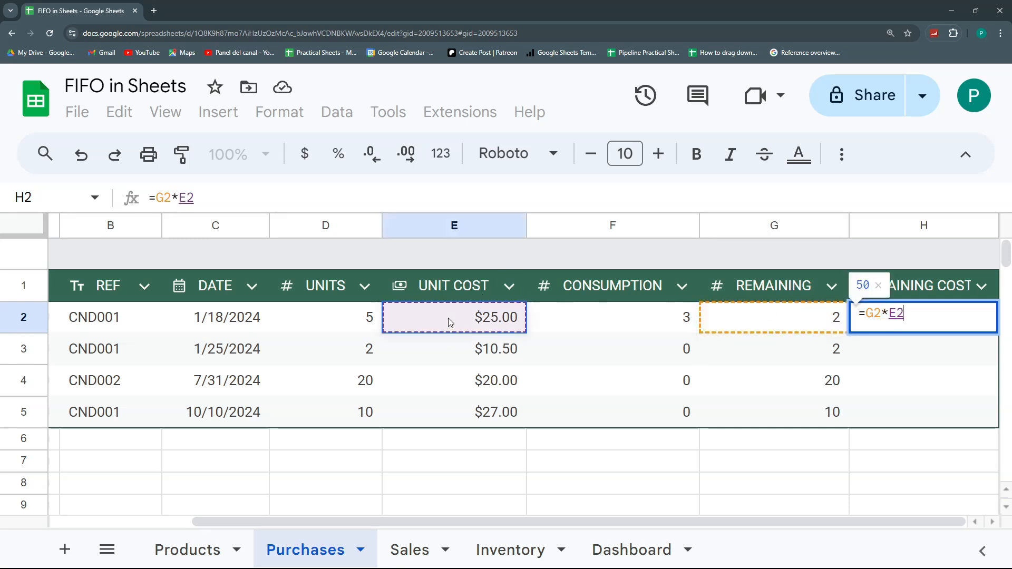
{"action": "key", "text": "Return"}
{"action": "left_click", "coordinate": [611, 489]}
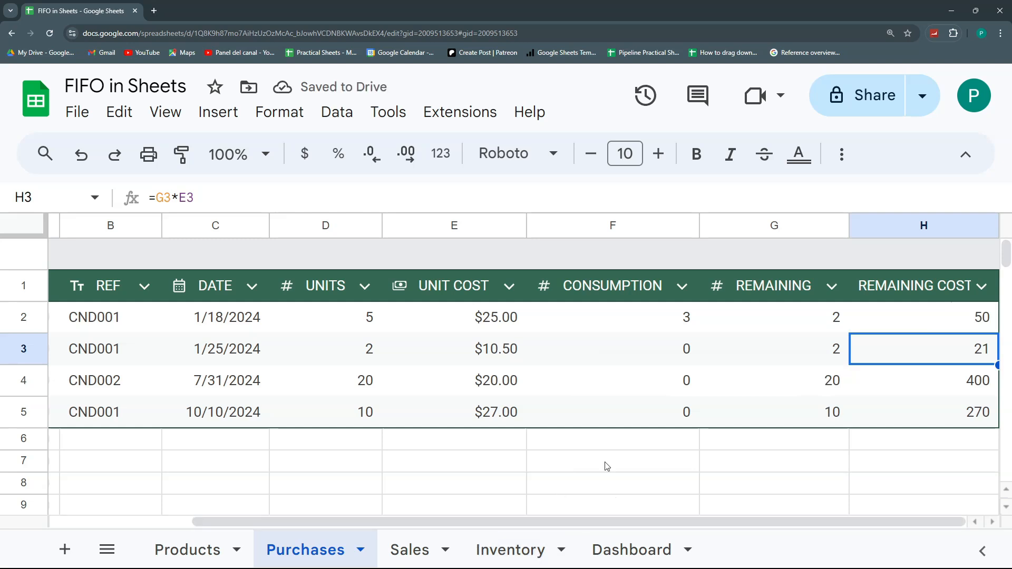
{"action": "left_click", "coordinate": [944, 319]}
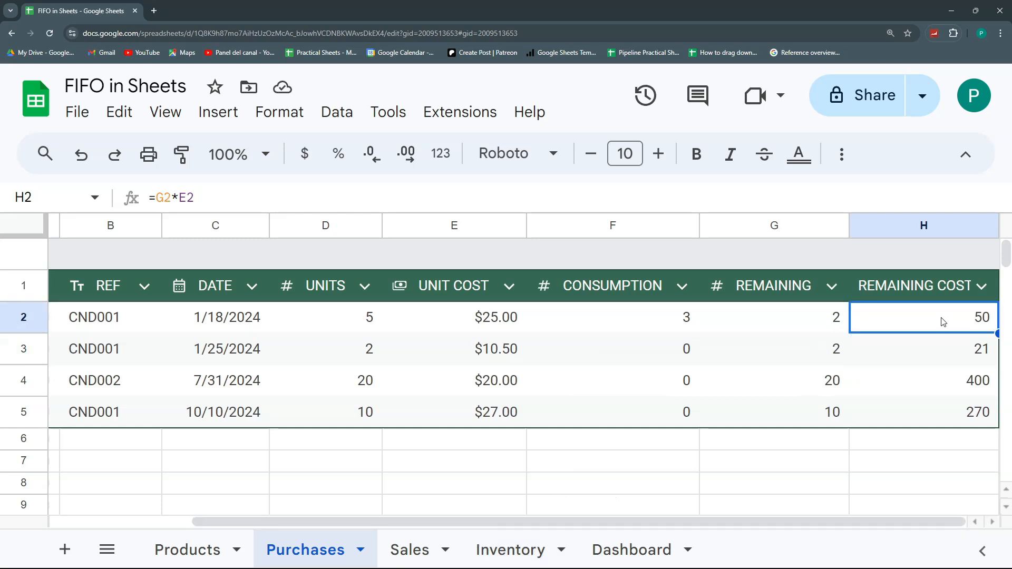
In Inventory cell F2, replace the MAXIFS(...)*E2 calculation inside the IF with a SUMIF function.
{"action": "left_click", "coordinate": [507, 546]}
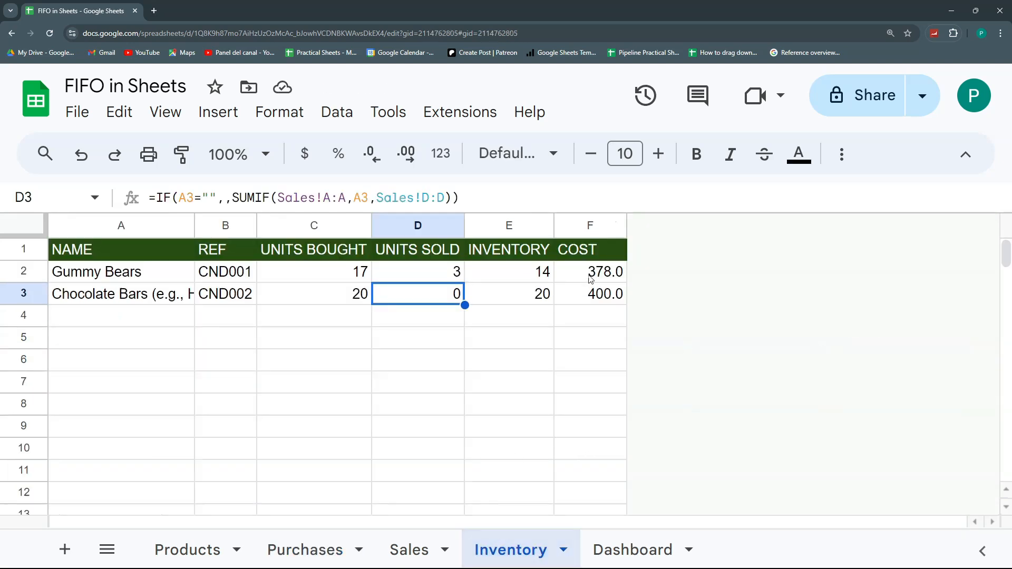
{"action": "left_click", "coordinate": [592, 278]}
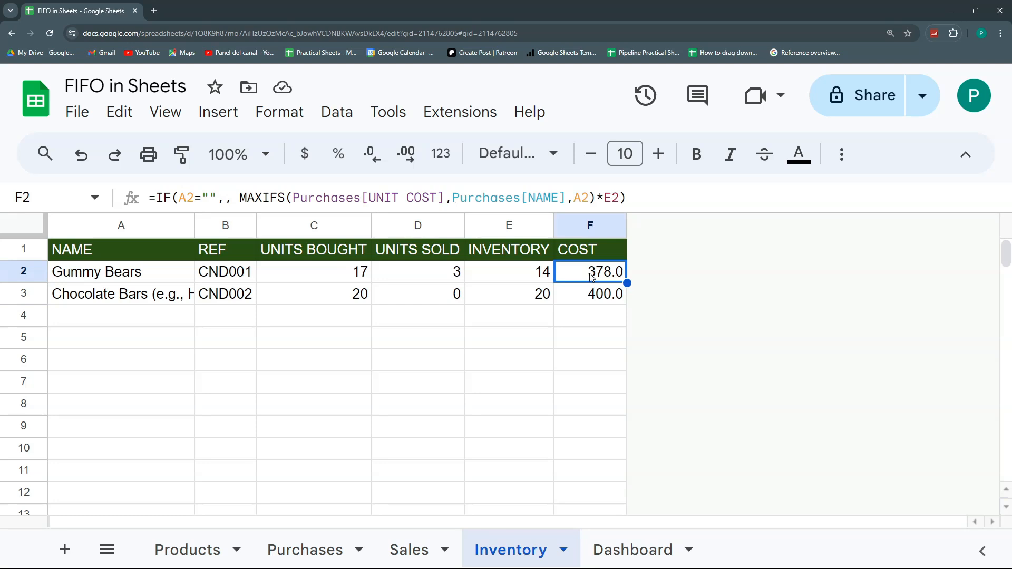
{"action": "left_click_drag", "start_coordinate": [620, 197], "coordinate": [239, 197]}
{"action": "key", "text": "BackSpace"}
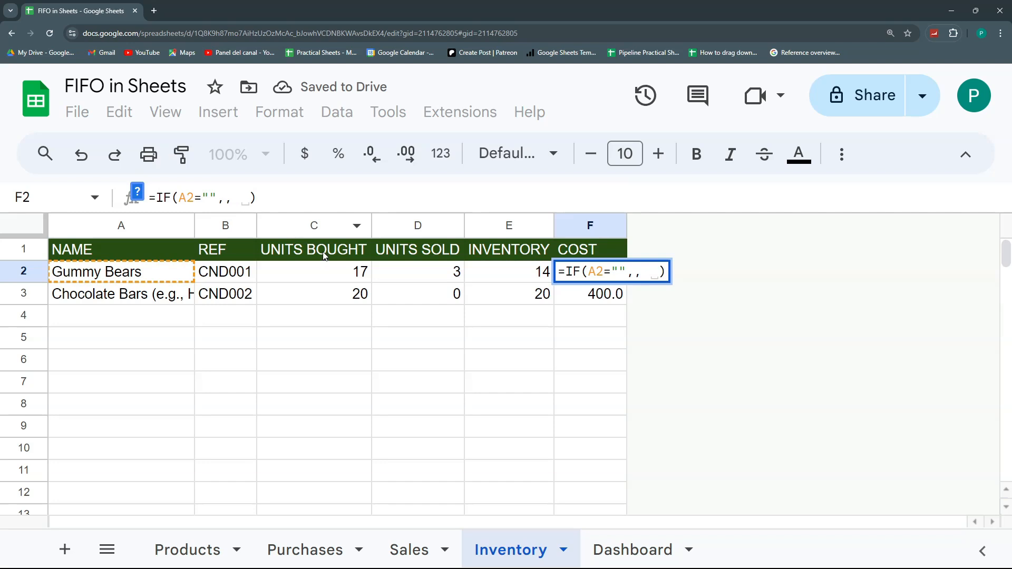
{"action": "key", "text": "BackSpace"}
{"action": "type", "text": "SUMI"}
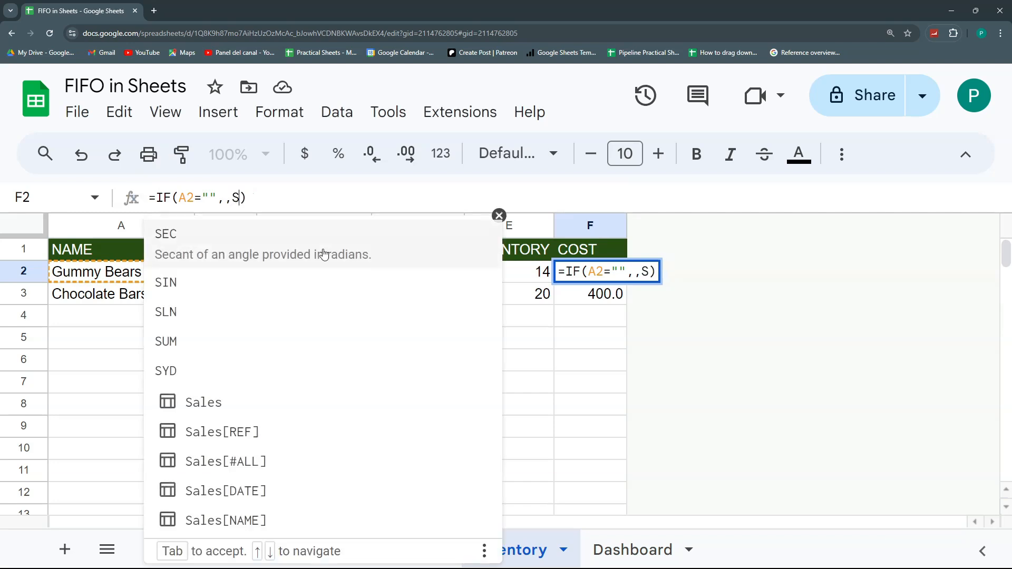
{"action": "type", "text": "F"}
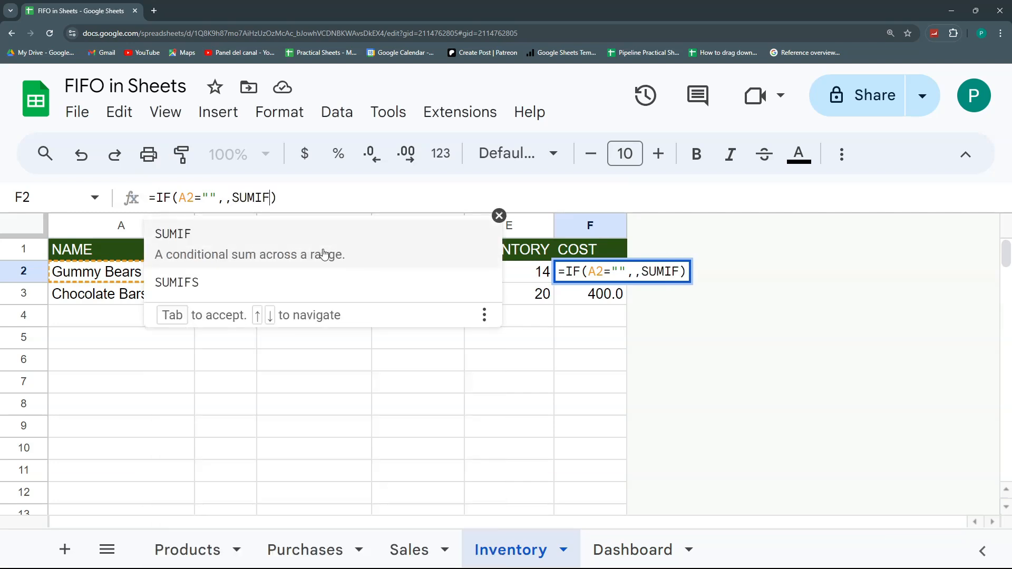
{"action": "key", "text": "Tab"}
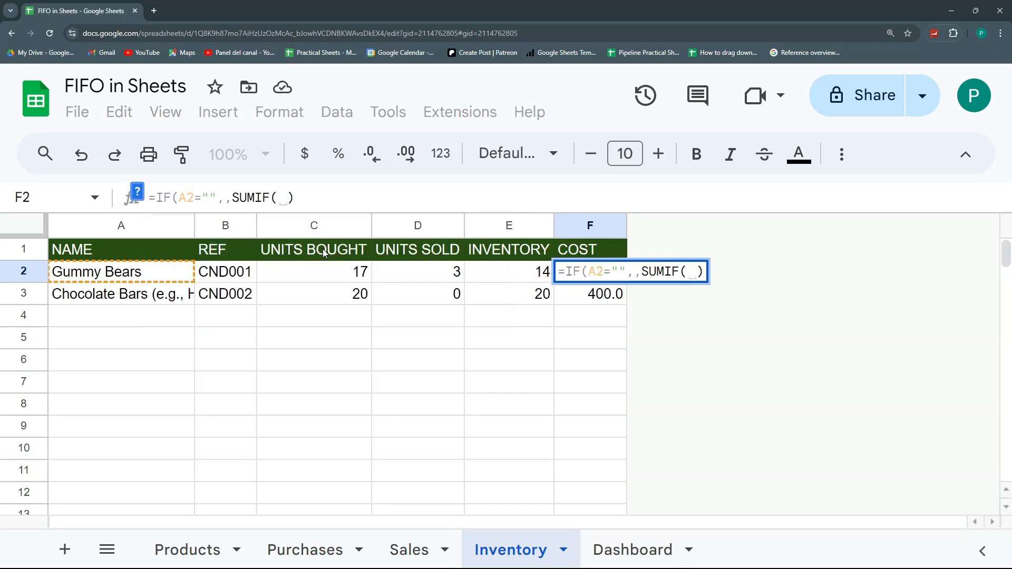
Give SUMIF the Purchases[NAME] column as its range and Inventory cell A2 as its criterion.
{"action": "left_click", "coordinate": [323, 549]}
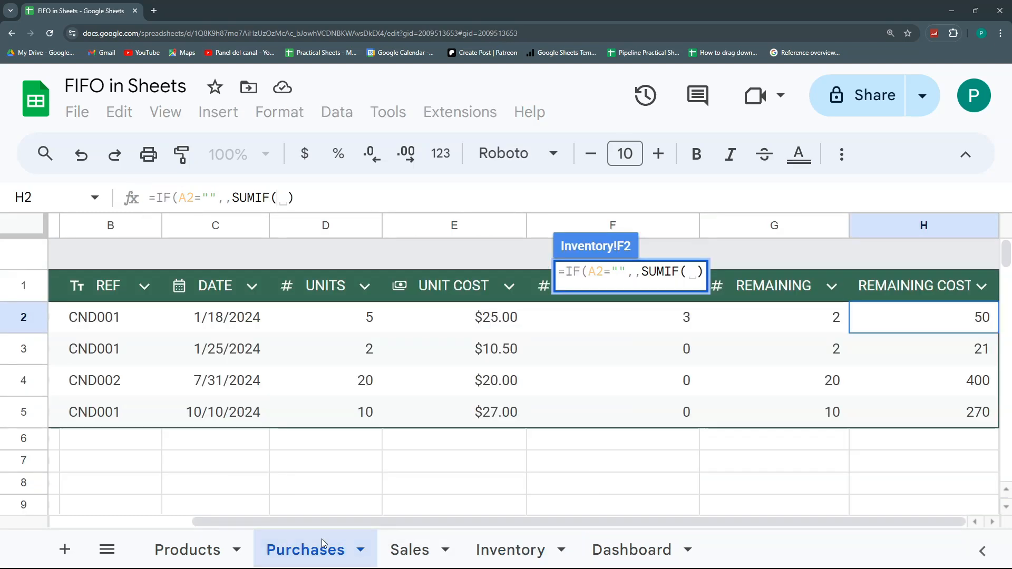
{"action": "left_click_drag", "start_coordinate": [259, 522], "coordinate": [115, 533]}
{"action": "left_click", "coordinate": [225, 324]}
{"action": "left_click_drag", "start_coordinate": [229, 327], "coordinate": [219, 422]}
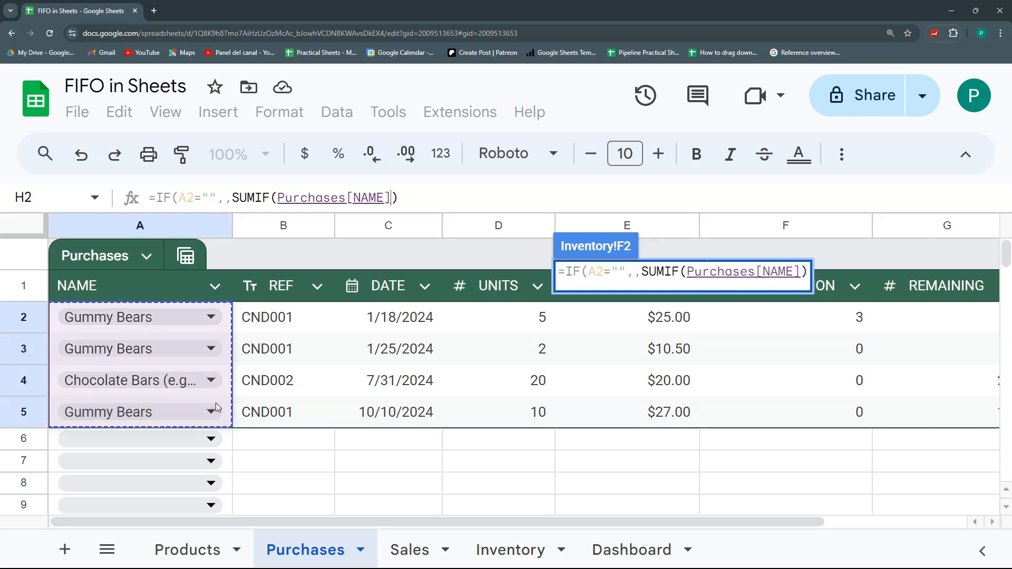
{"action": "type", "text": ";"}
{"action": "left_click", "coordinate": [533, 549]}
{"action": "left_click", "coordinate": [147, 274]}
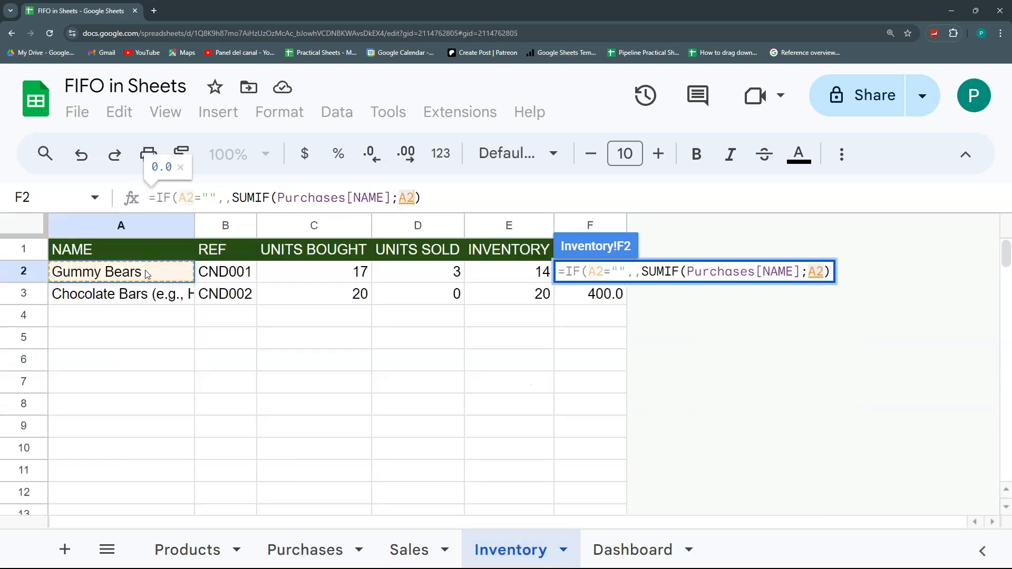
Complete the SUMIF with Purchases[REMAINING COST] as the sum range and fill the formula down to F3.
{"action": "type", "text": ";"}
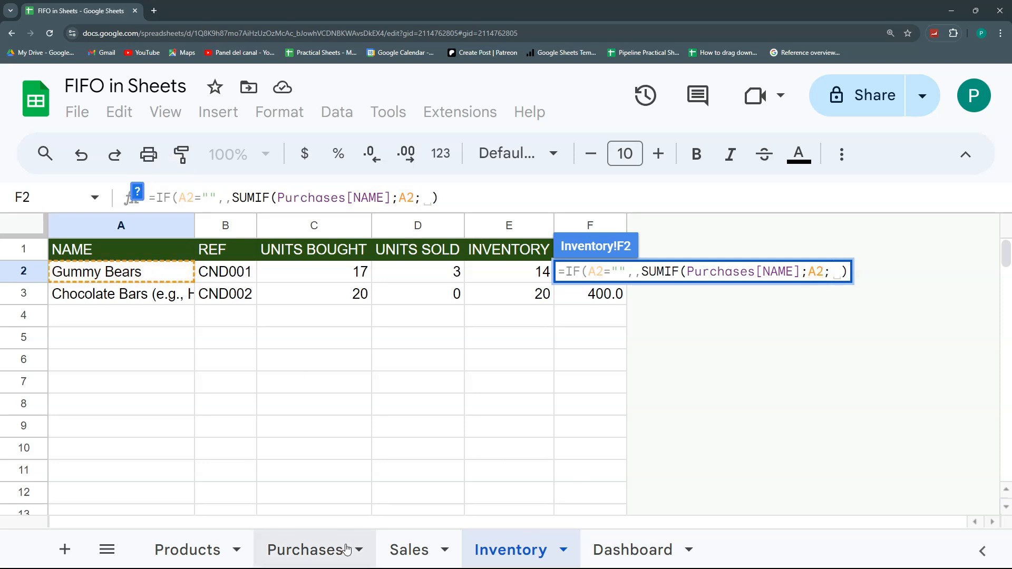
{"action": "left_click", "coordinate": [319, 549]}
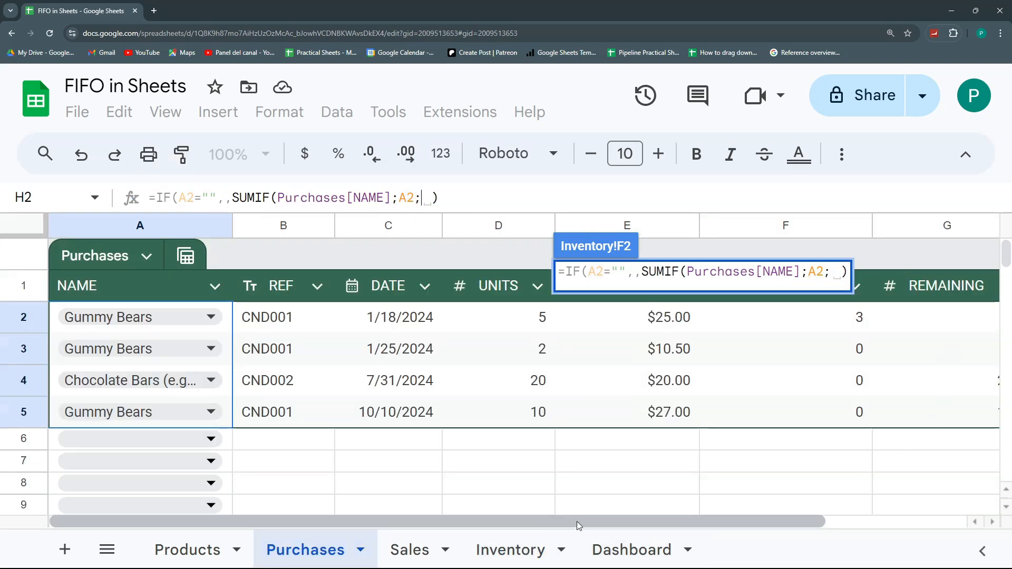
{"action": "left_click_drag", "start_coordinate": [577, 521], "coordinate": [912, 509]}
{"action": "left_click_drag", "start_coordinate": [941, 328], "coordinate": [938, 418]}
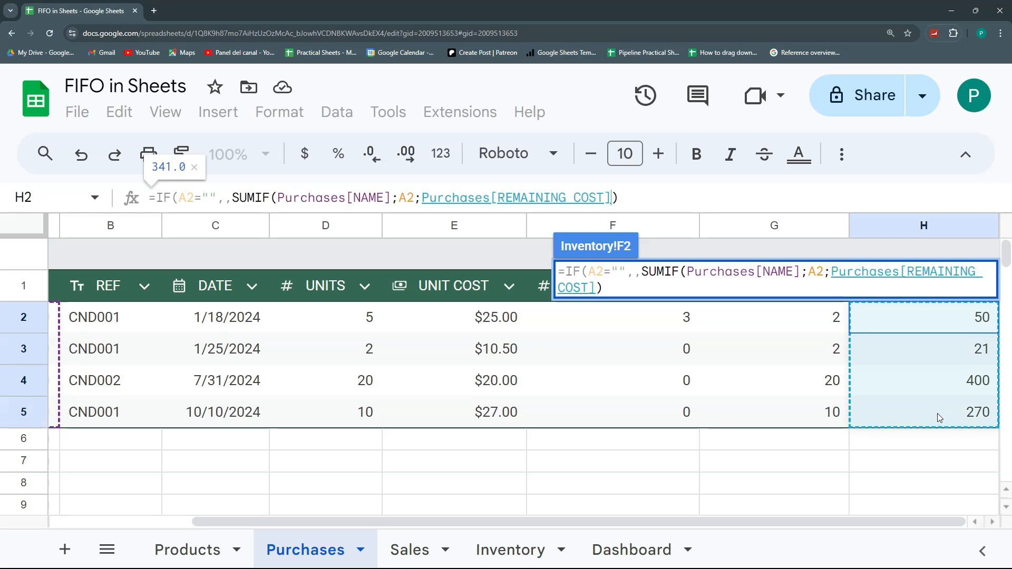
{"action": "key", "text": "Return"}
{"action": "left_click_drag", "start_coordinate": [627, 283], "coordinate": [626, 296]}
{"action": "left_click", "coordinate": [613, 272]}
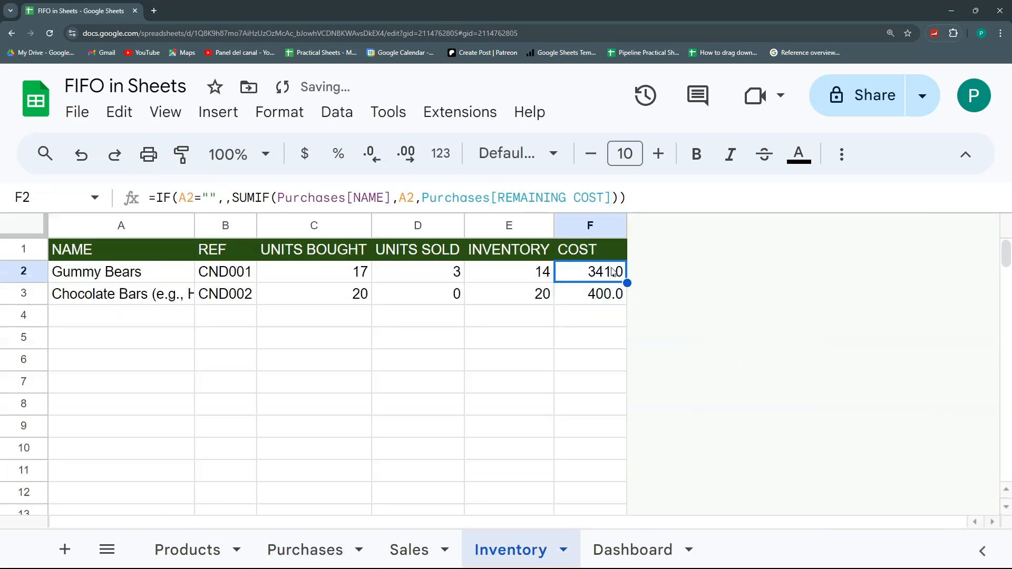
Add a Gummy Bears sale in row 4 of the Sales table, dated 10/16/2024, with 3 units.
{"action": "left_click", "coordinate": [305, 550]}
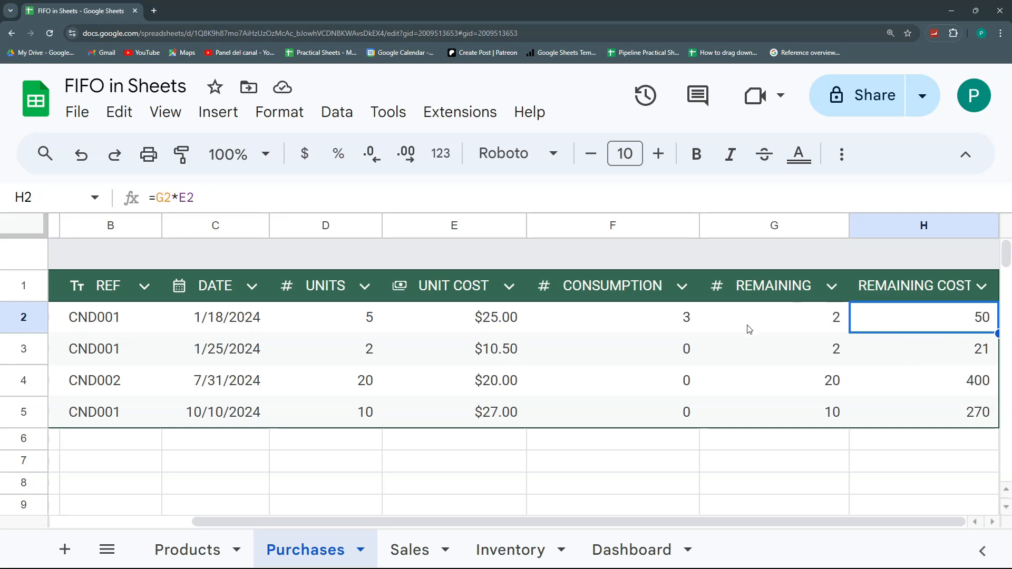
{"action": "left_click", "coordinate": [406, 549]}
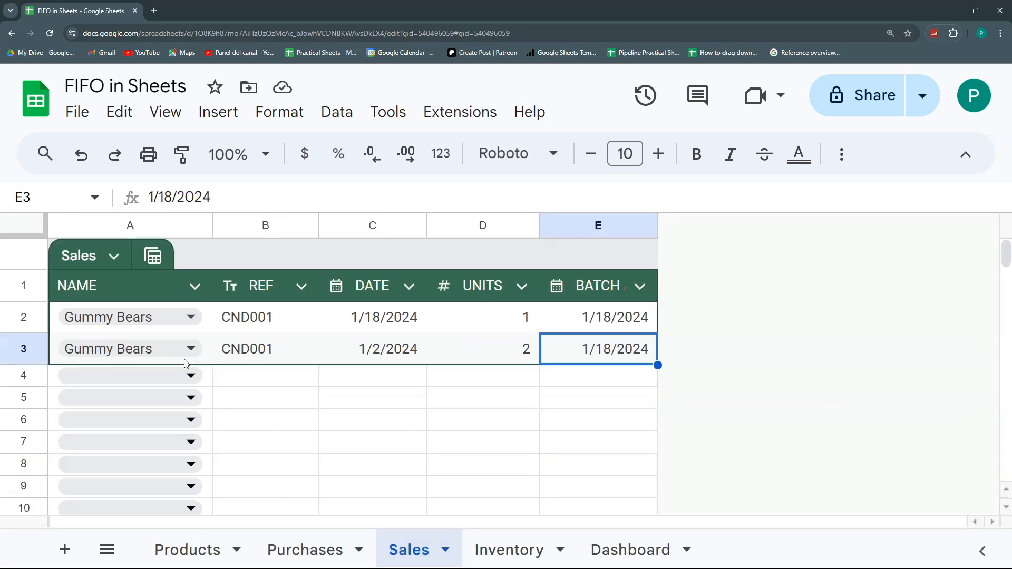
{"action": "left_click", "coordinate": [190, 376]}
{"action": "left_click", "coordinate": [103, 348]}
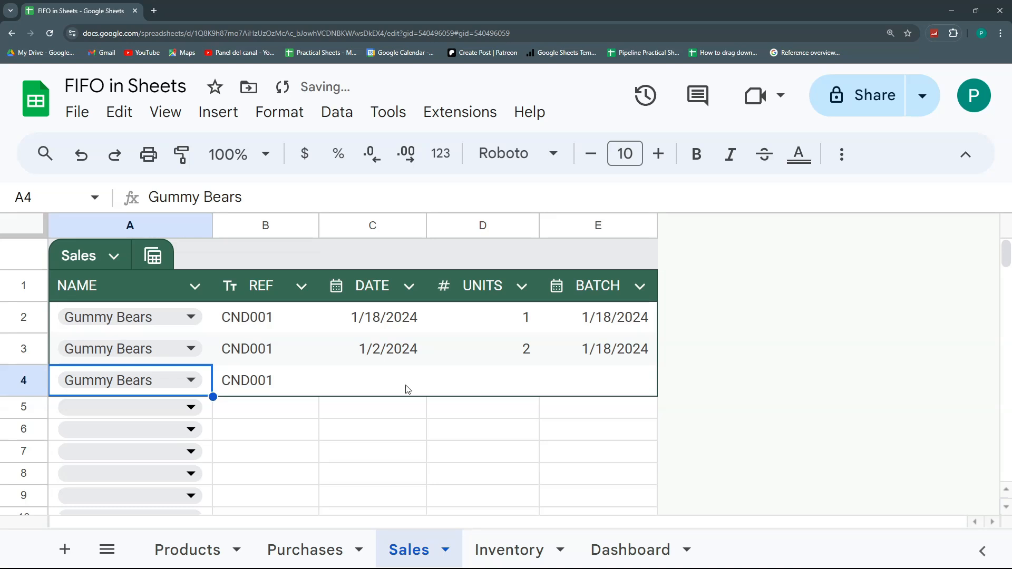
{"action": "double_click", "coordinate": [374, 385]}
{"action": "left_click", "coordinate": [372, 219]}
{"action": "left_click", "coordinate": [518, 385]}
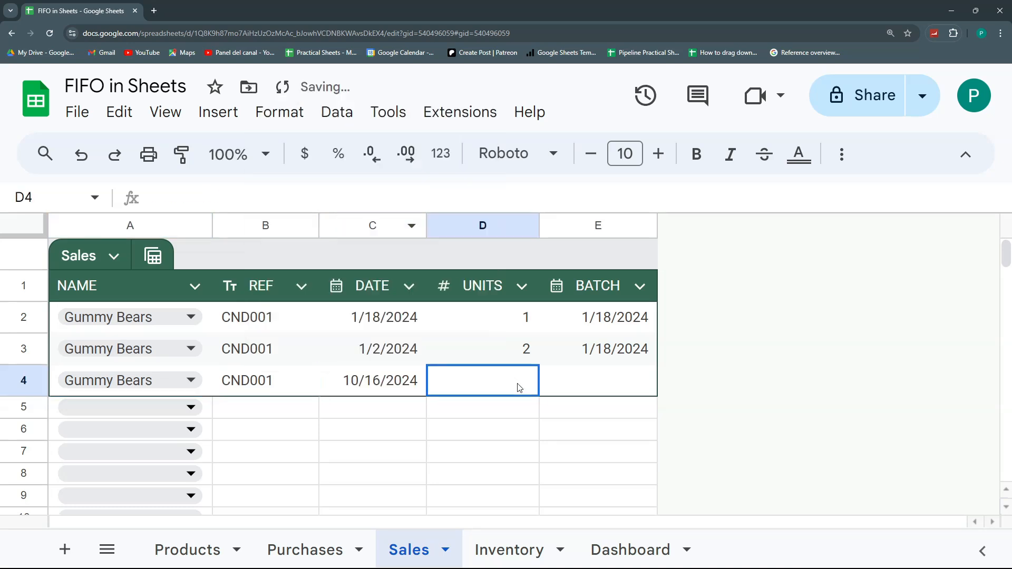
{"action": "type", "text": "3"}
Copy the batch date 1/18/2024 from E3 into E4 and check the batch's remaining units in Purchases.
{"action": "left_click", "coordinate": [598, 351]}
{"action": "key", "text": "ctrl+c"}
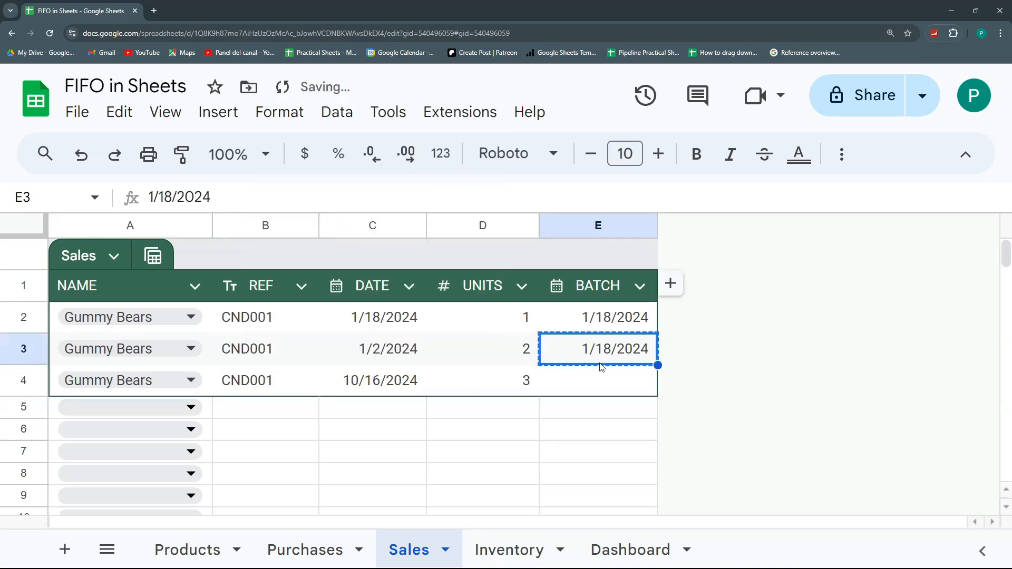
{"action": "left_click", "coordinate": [606, 383]}
{"action": "key", "text": "ctrl+v"}
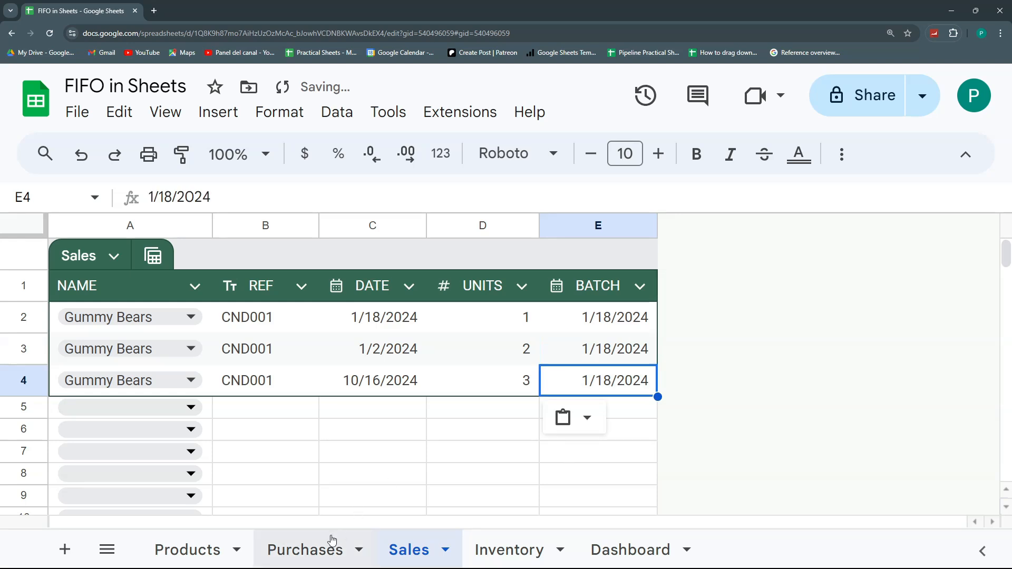
{"action": "left_click", "coordinate": [282, 550]}
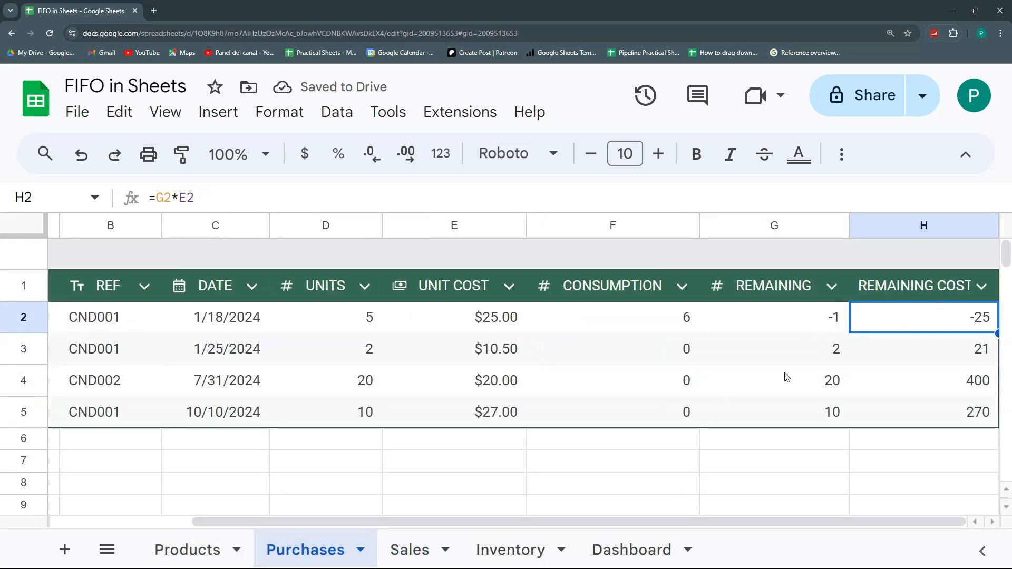
Set the units of the 10/16/2024 Gummy Bears sale in Sales to 2.
{"action": "left_click", "coordinate": [401, 541]}
{"action": "left_click", "coordinate": [506, 380]}
{"action": "type", "text": "2"}
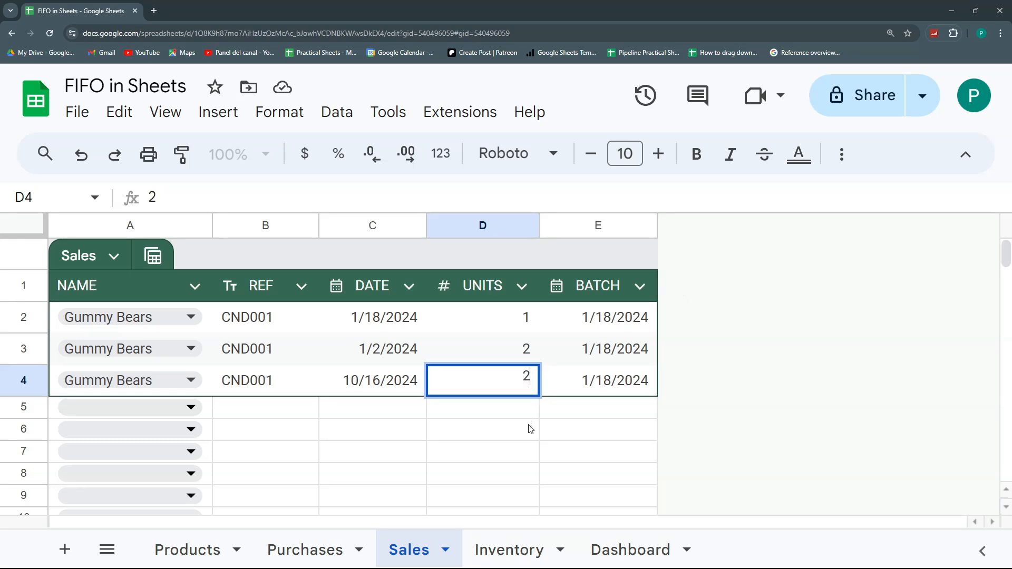
{"action": "left_click", "coordinate": [530, 427]}
Examine the 1/18/2024 batch's row and the next batch's remaining cost in Purchases, and the batch dates in Sales.
{"action": "left_click", "coordinate": [270, 536]}
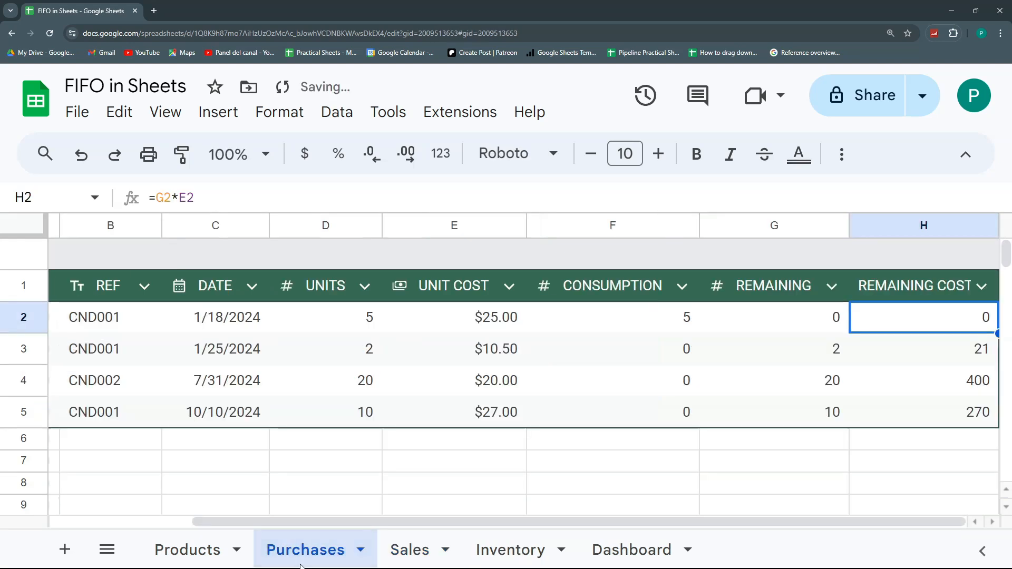
{"action": "left_click", "coordinate": [837, 317]}
{"action": "left_click_drag", "start_coordinate": [937, 321], "coordinate": [132, 319]}
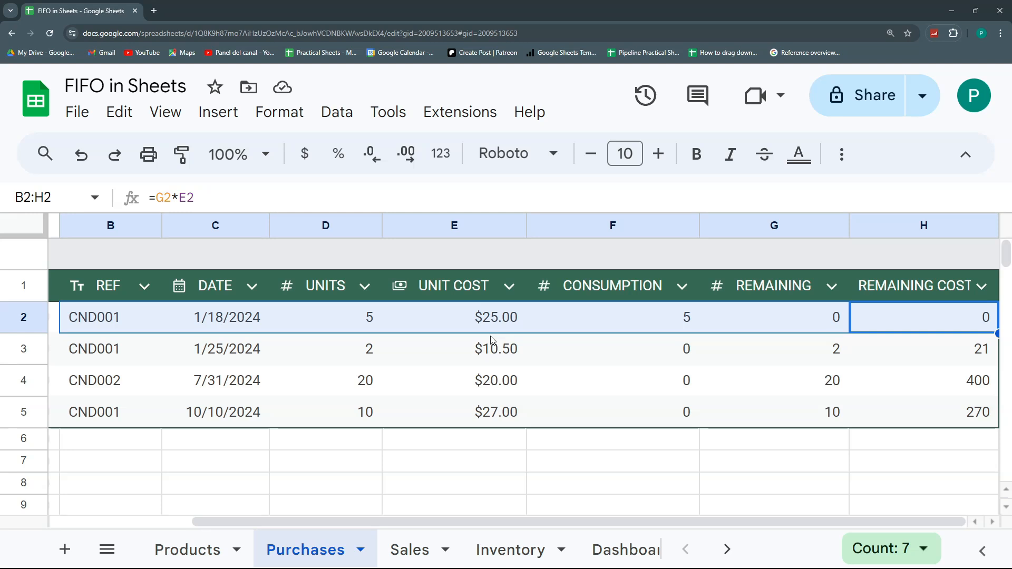
{"action": "left_click", "coordinate": [884, 350]}
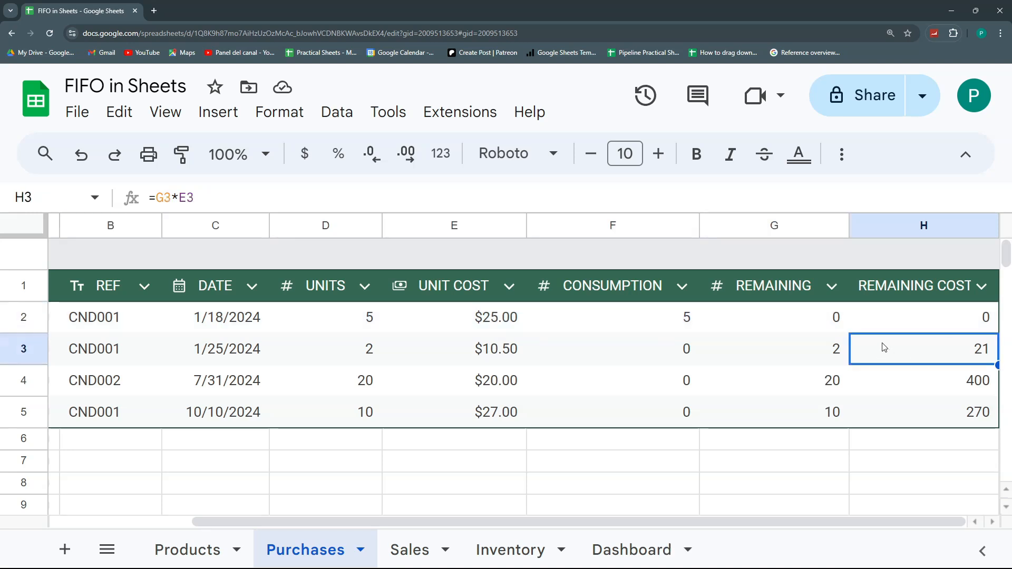
{"action": "left_click", "coordinate": [422, 547]}
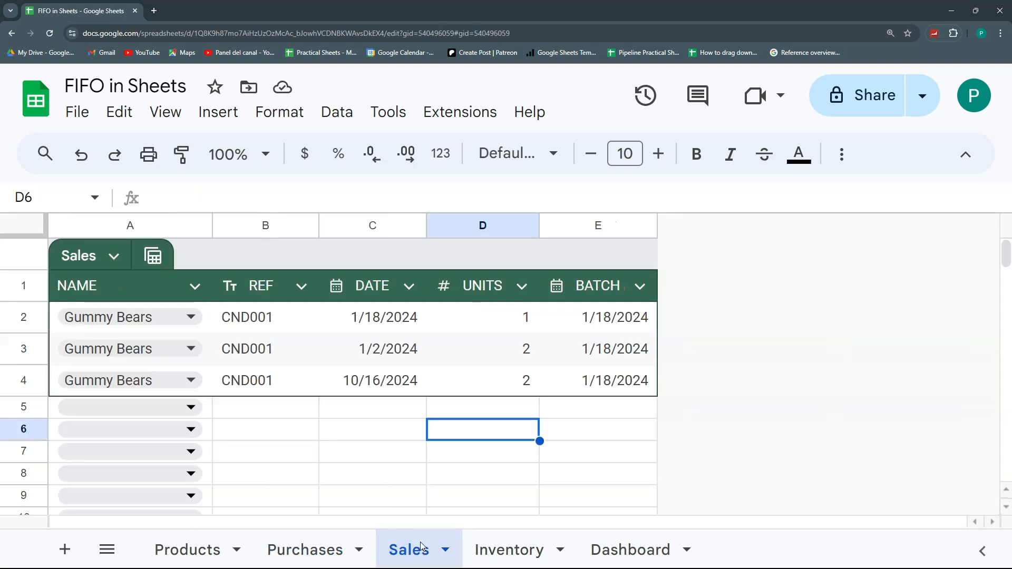
{"action": "left_click", "coordinate": [599, 324]}
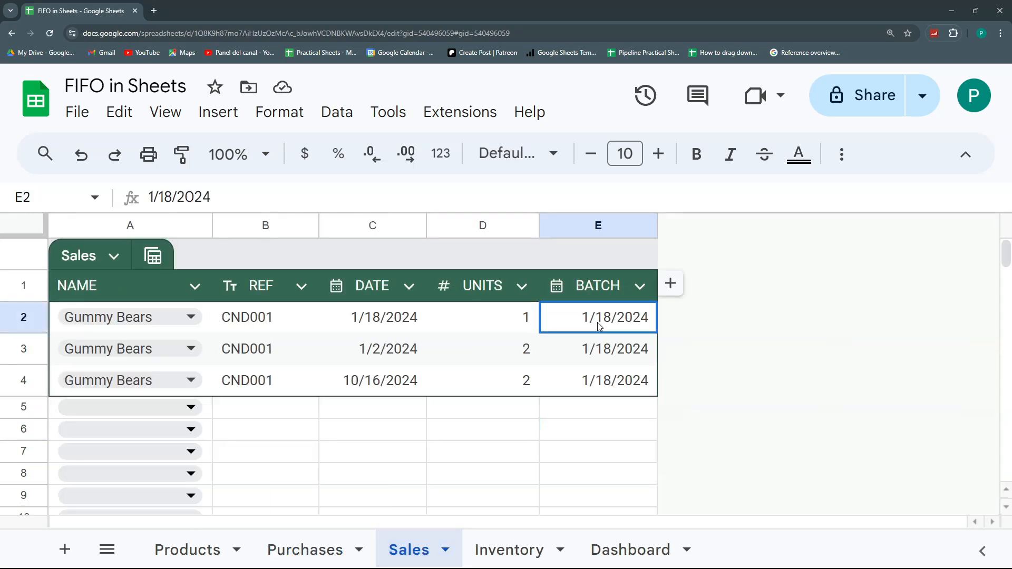
{"action": "left_click", "coordinate": [605, 354]}
{"action": "left_click", "coordinate": [605, 376]}
{"action": "left_click_drag", "start_coordinate": [657, 226], "coordinate": [662, 226]}
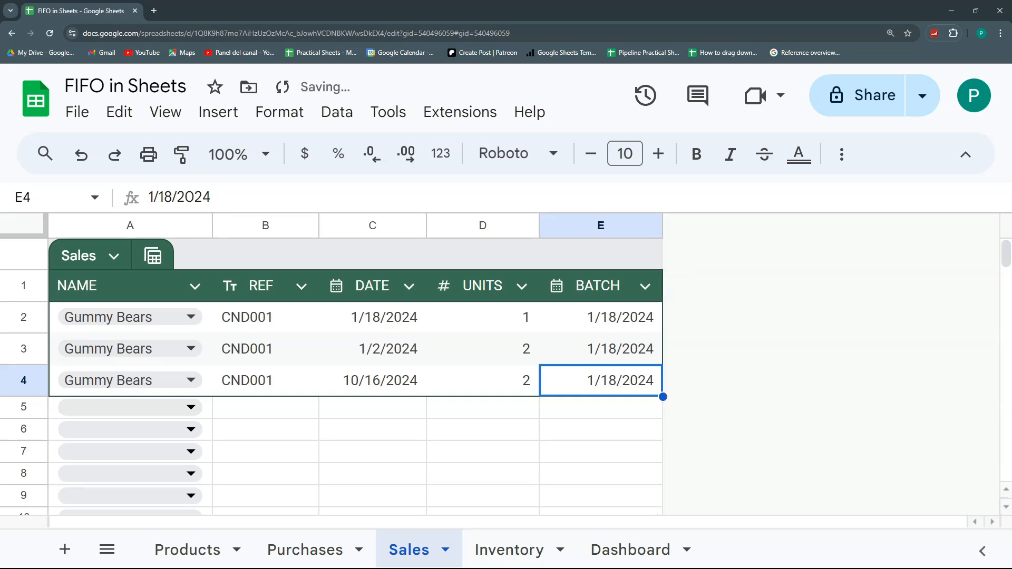
{"action": "left_click", "coordinate": [561, 409]}
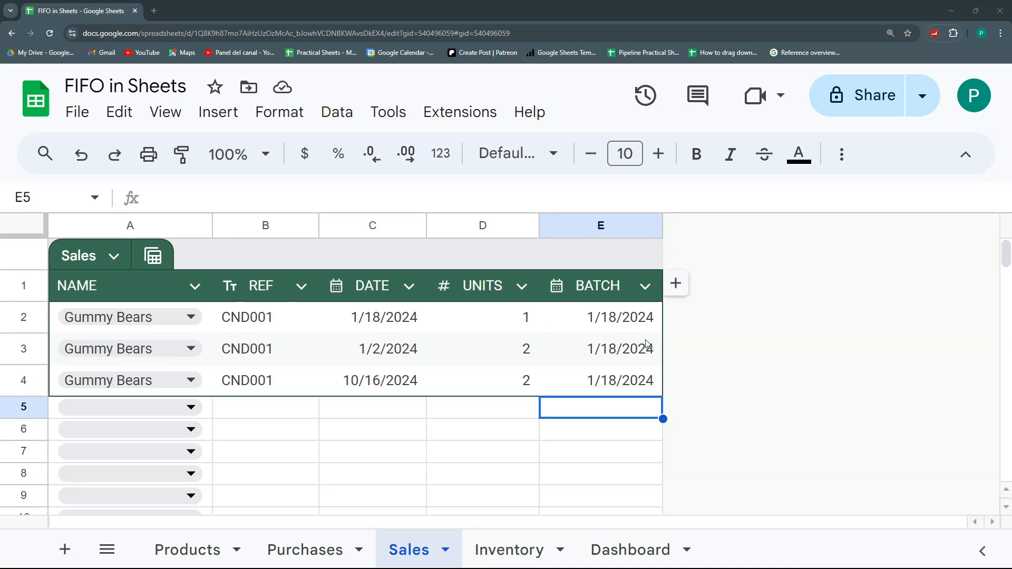
{"action": "left_click", "coordinate": [636, 323]}
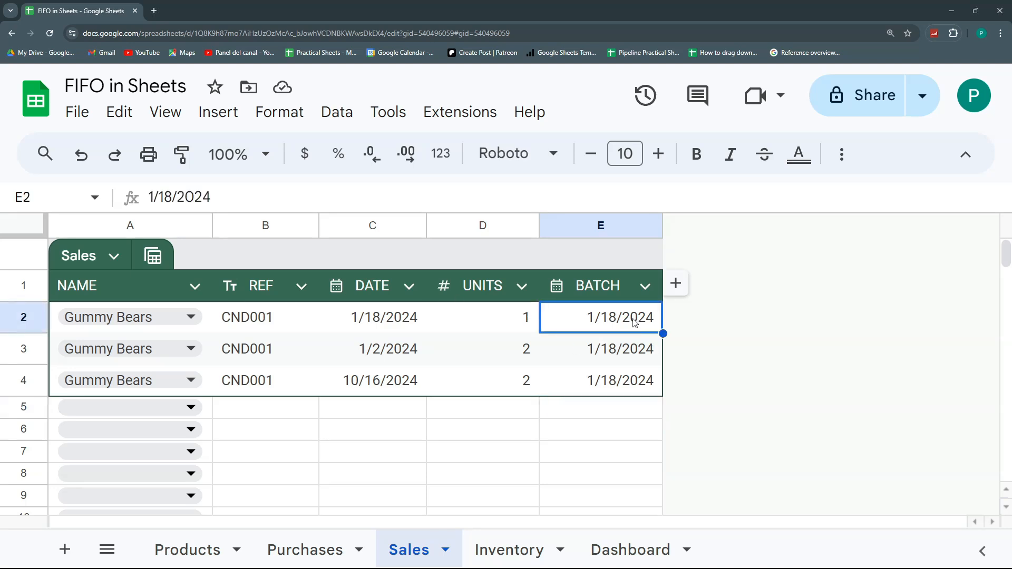
Open an Apps Script project for the spreadsheet and rename its default function to searchForBatch.
{"action": "left_click", "coordinate": [460, 111]}
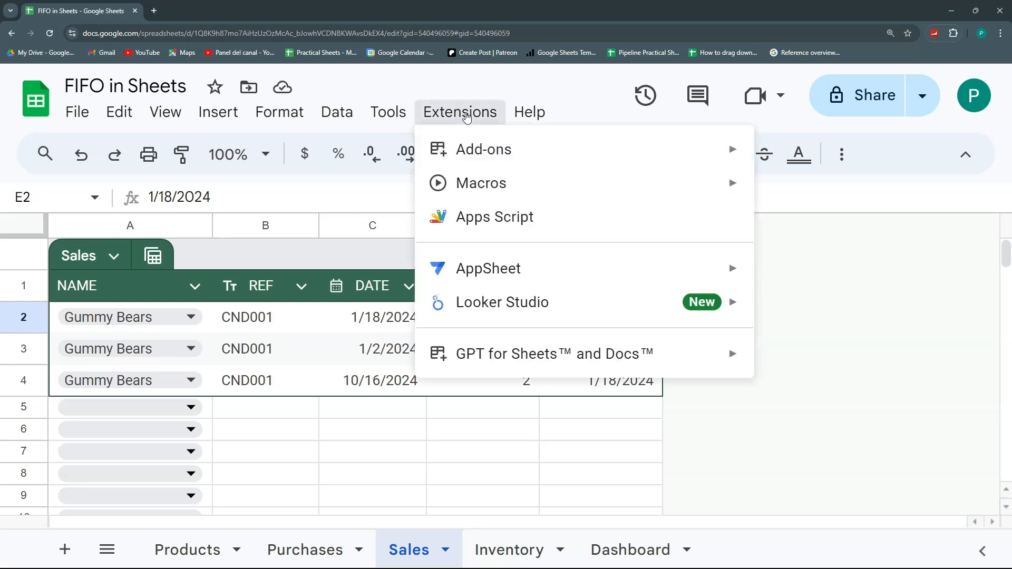
{"action": "left_click", "coordinate": [502, 217]}
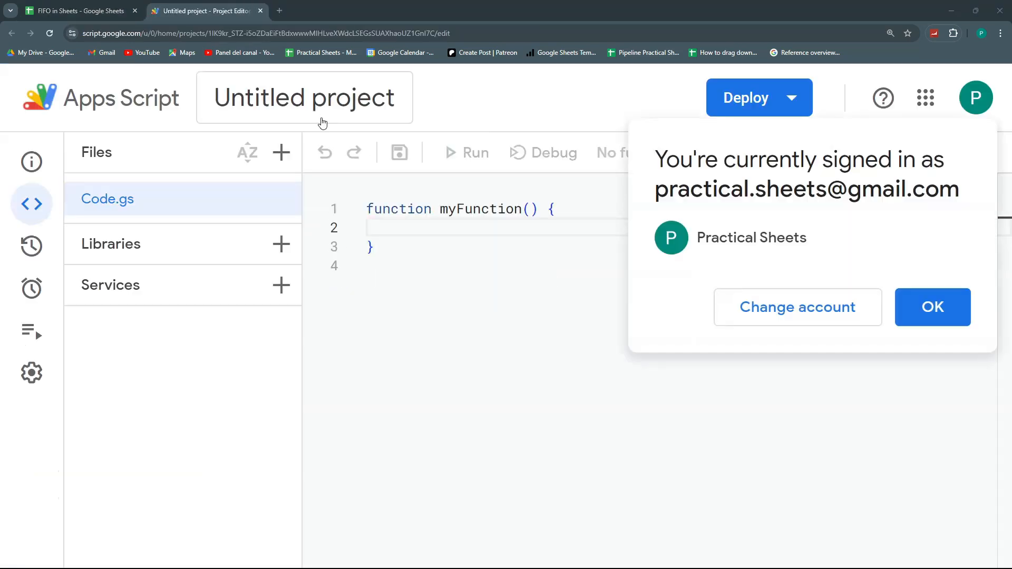
{"action": "left_click", "coordinate": [511, 224]}
{"action": "left_click_drag", "start_coordinate": [522, 211], "coordinate": [439, 211]}
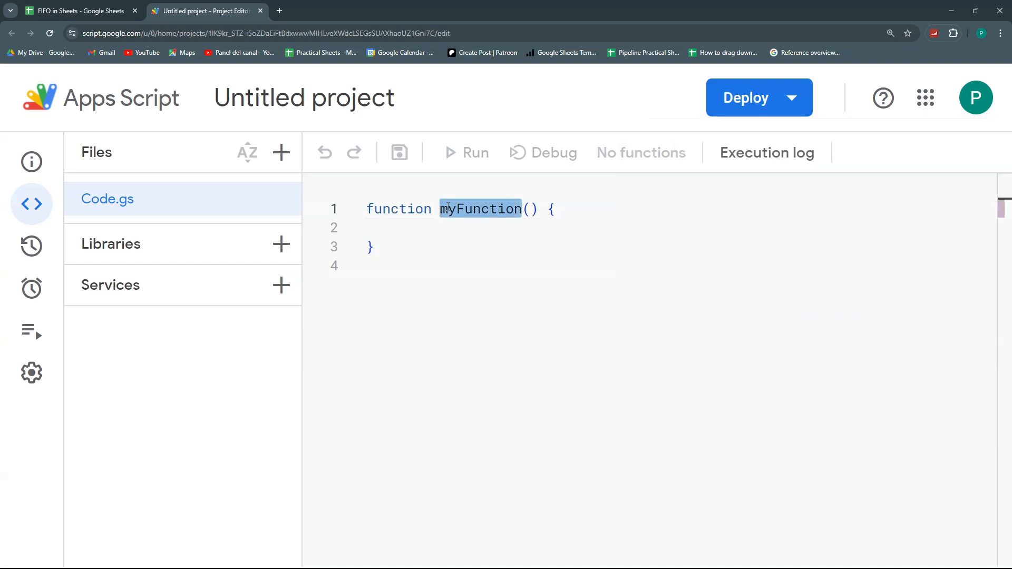
{"action": "key", "text": "BackSpace"}
{"action": "type", "text": "searchForBatc"}
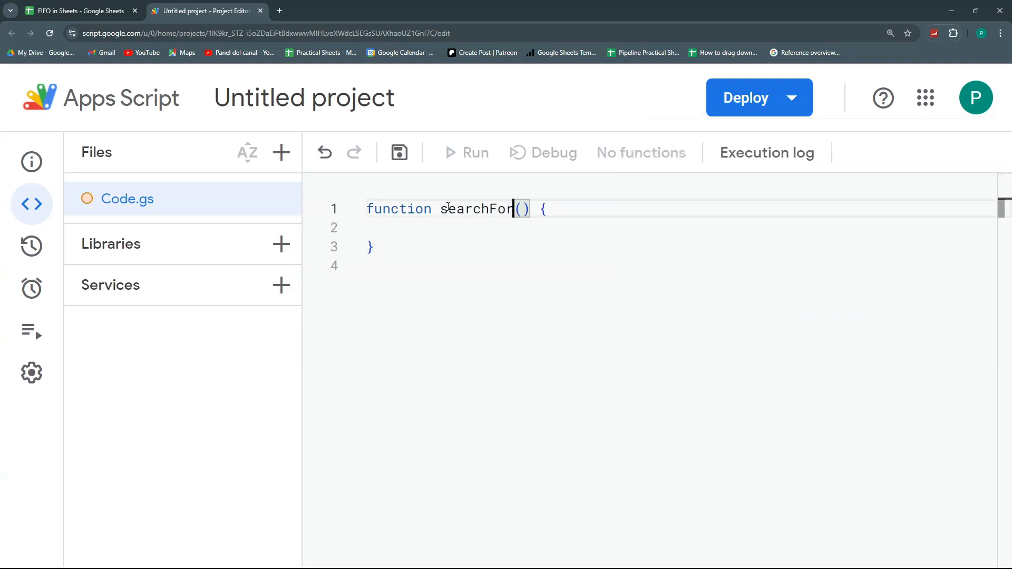
{"action": "type", "text": "h"}
{"action": "left_click", "coordinate": [457, 227]}
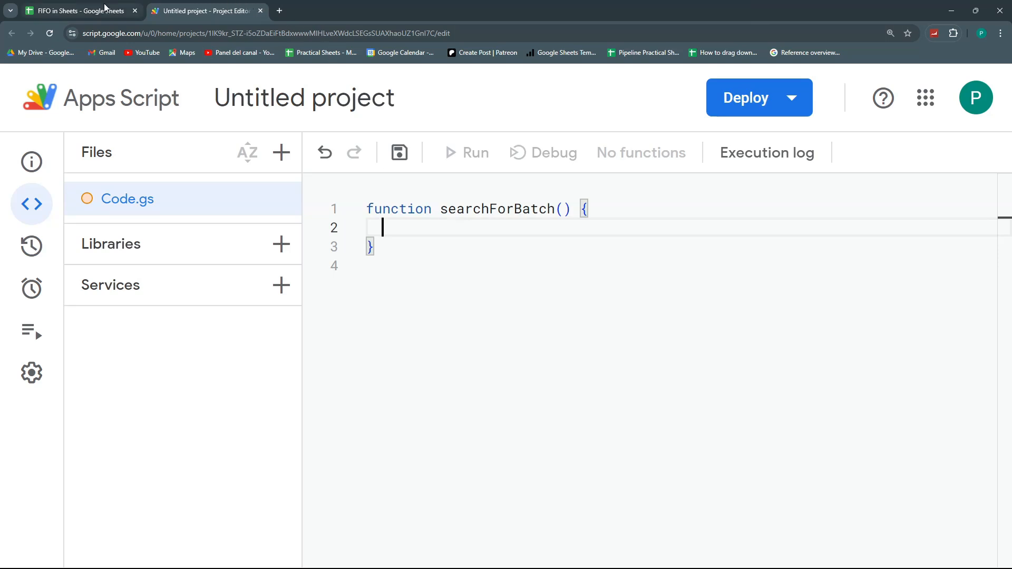
Review the product names and references in Sales, and add the comment "//Identify User's location" inside searchForBatch.
{"action": "left_click", "coordinate": [80, 11]}
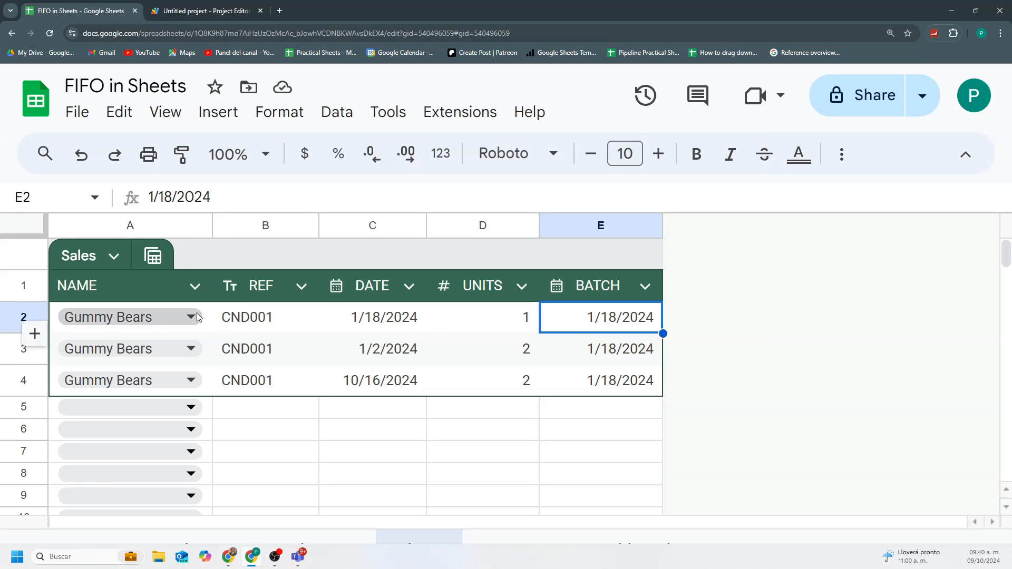
{"action": "left_click", "coordinate": [261, 318]}
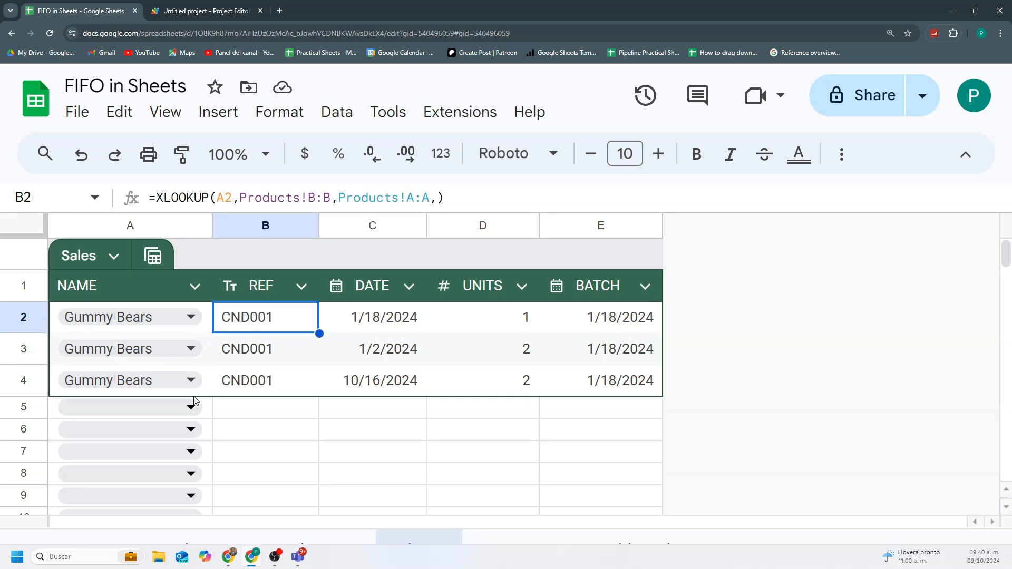
{"action": "left_click", "coordinate": [191, 378]}
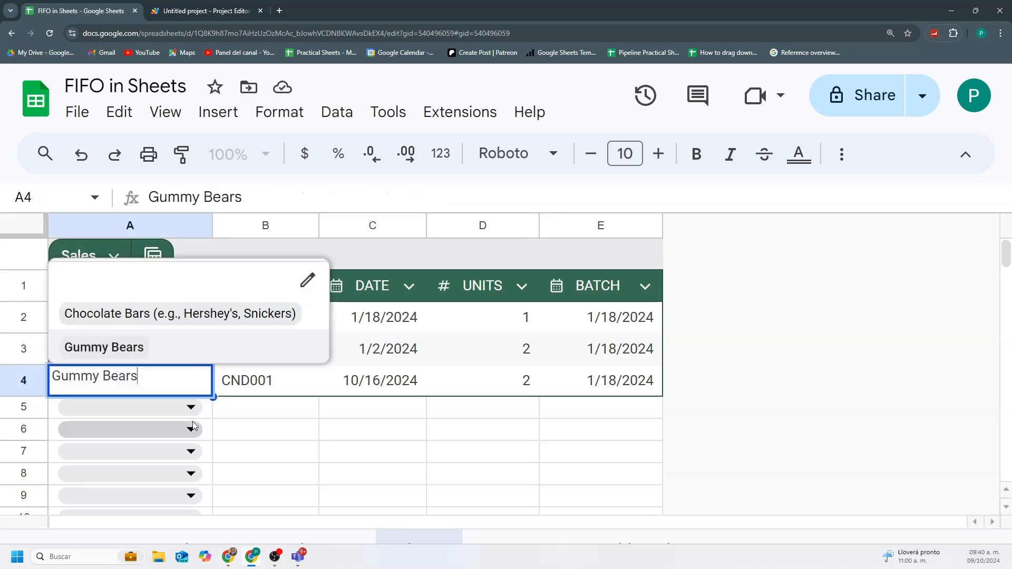
{"action": "left_click", "coordinate": [226, 425]}
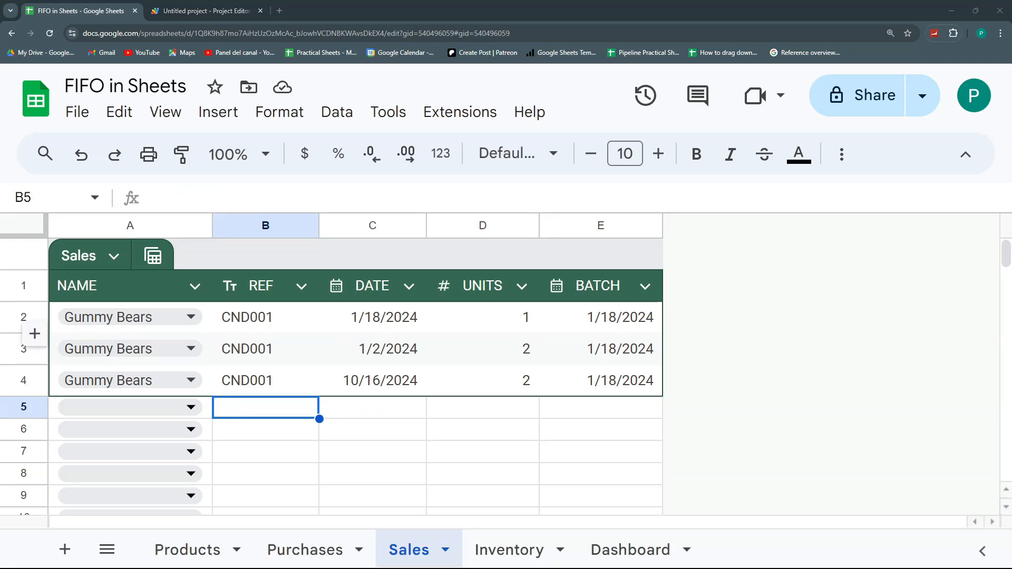
{"action": "left_click", "coordinate": [203, 10]}
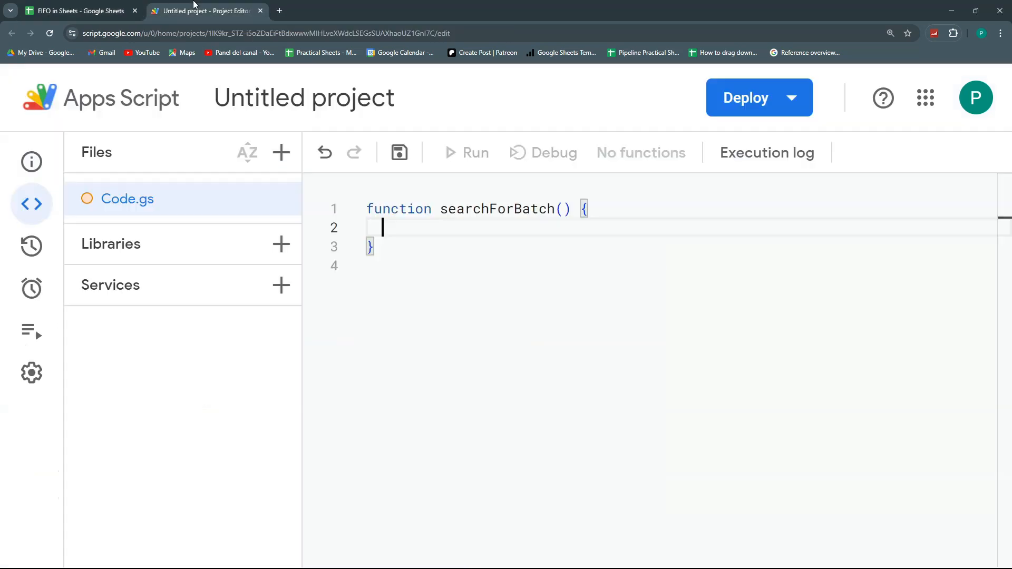
{"action": "type", "text": "//Identufy Use"}
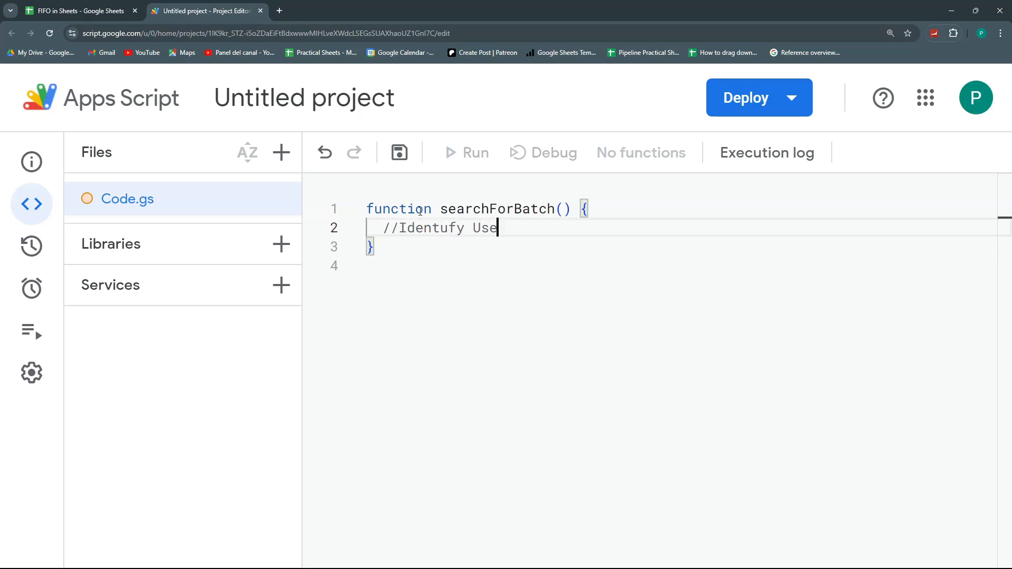
{"action": "type", "text": "r's location"}
{"action": "key", "text": "Return"}
{"action": "key", "text": "Return"}
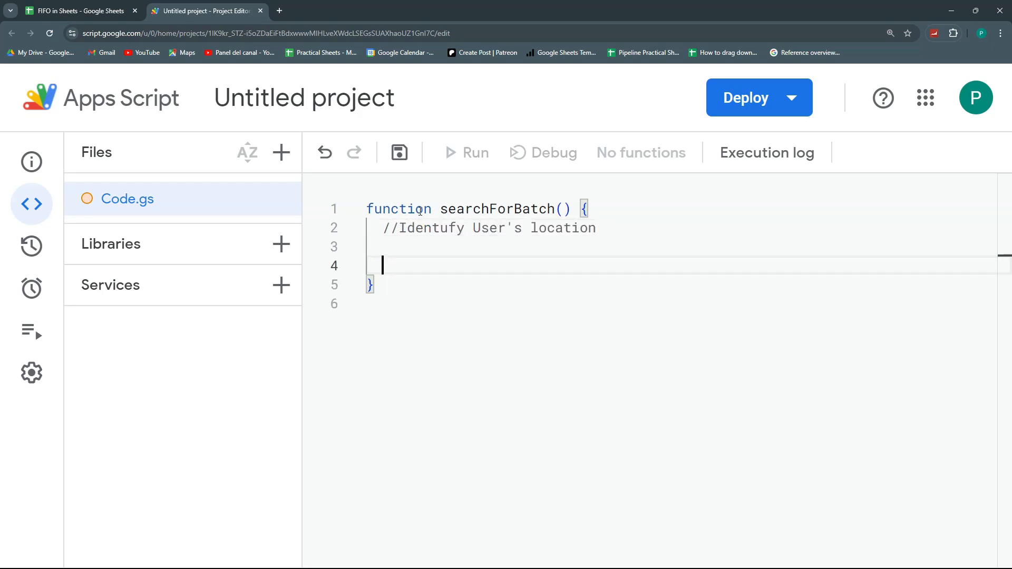
{"action": "left_click_drag", "start_coordinate": [449, 227], "coordinate": [443, 227]}
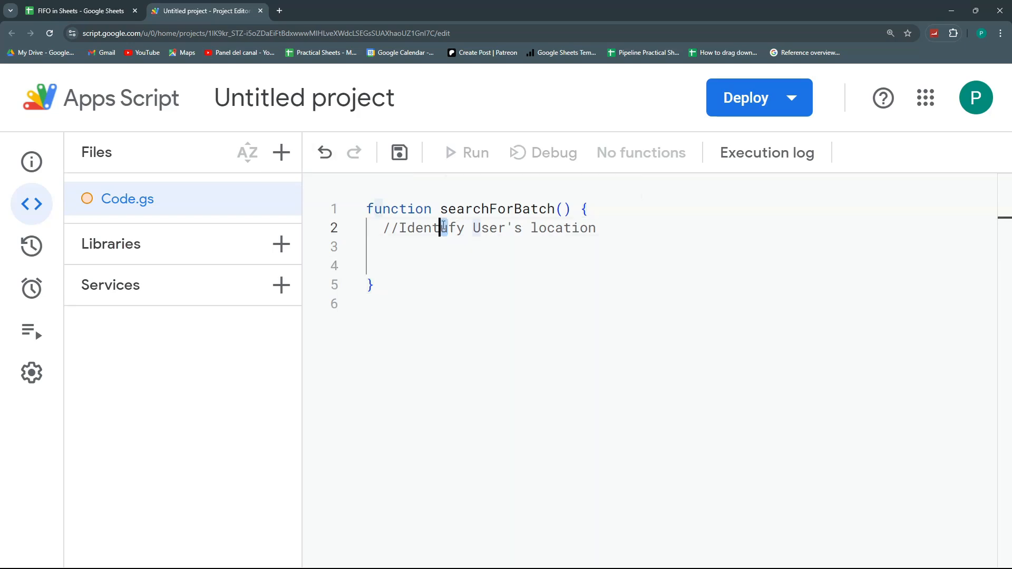
{"action": "type", "text": "i"}
Check the product name cell in Sales and add the comment "//Confirm if it's desired location" below the first comment in searchForBatch.
{"action": "left_click", "coordinate": [79, 11]}
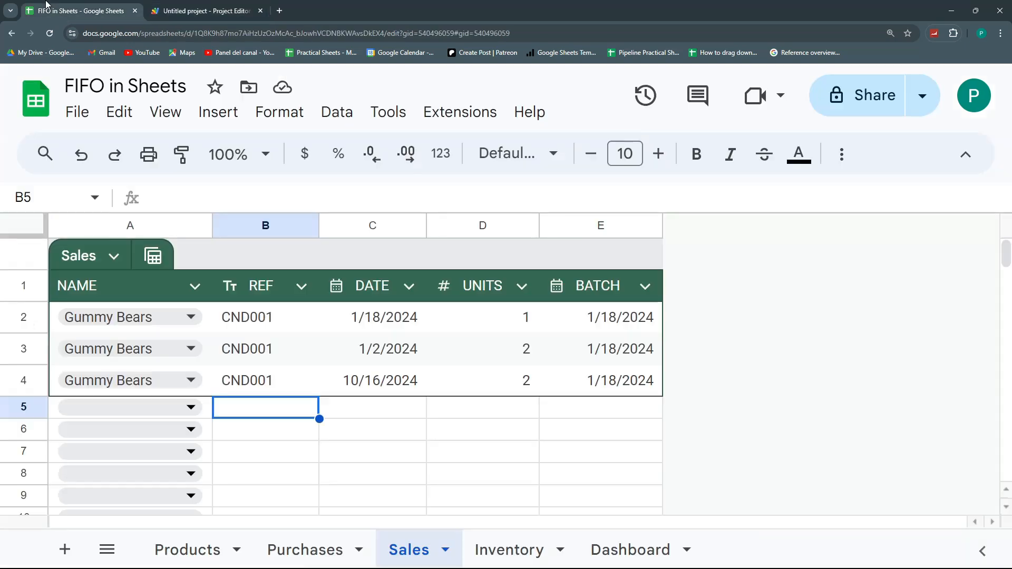
{"action": "left_click", "coordinate": [210, 385]}
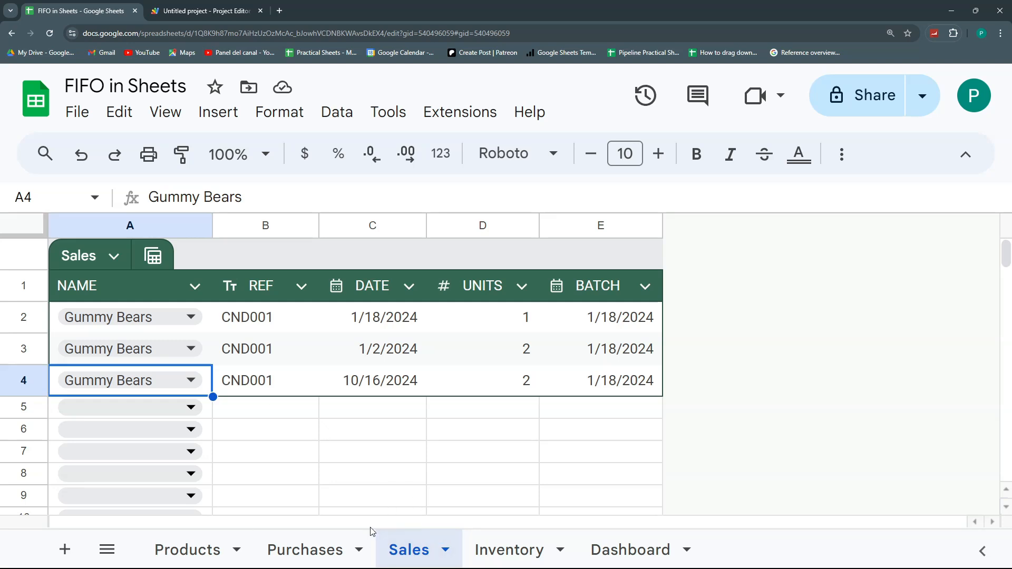
{"action": "key", "text": "ctrl+Tab"}
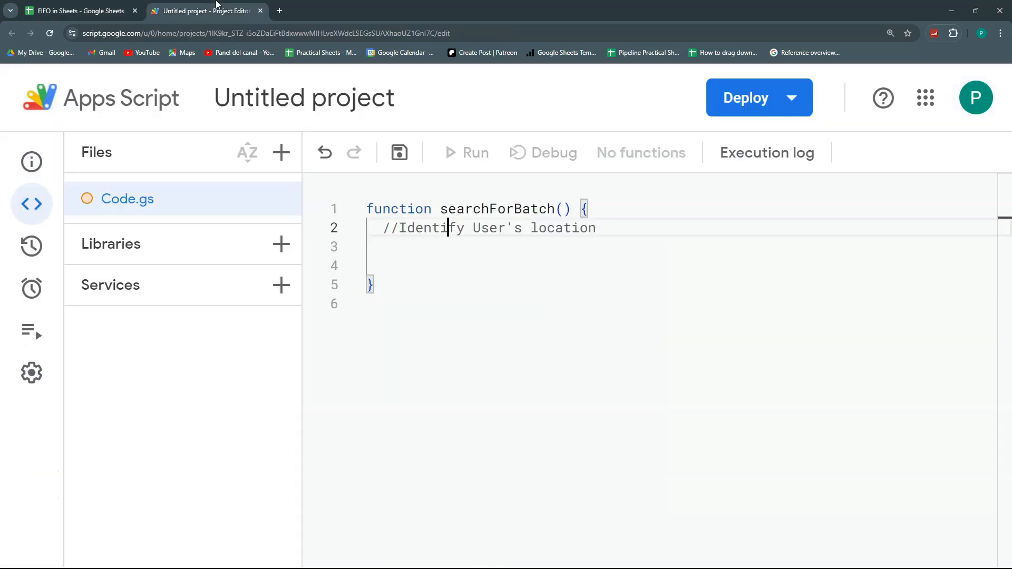
{"action": "left_click", "coordinate": [416, 254]}
{"action": "key", "text": "Return"}
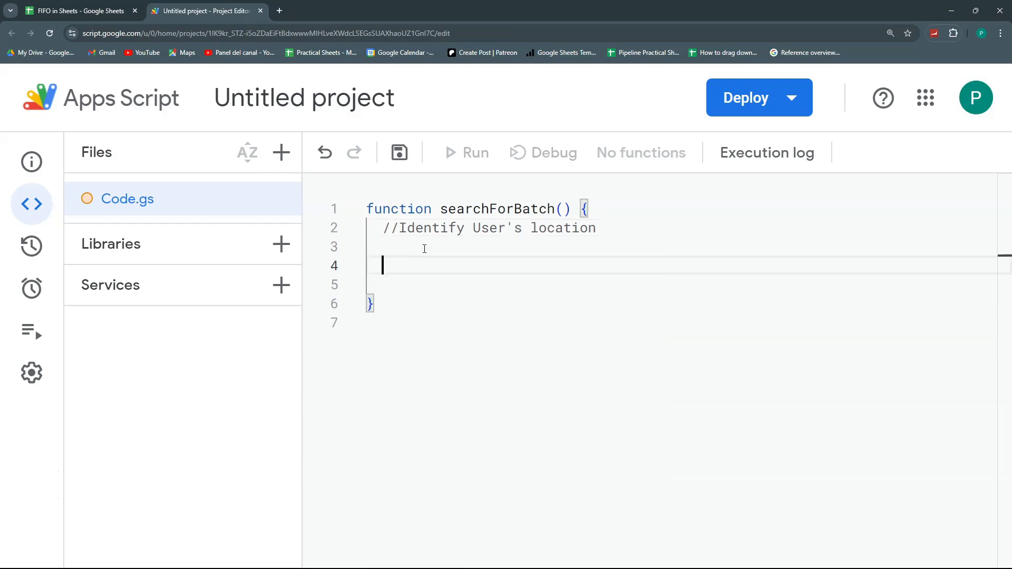
{"action": "type", "text": "//Confirm if it"}
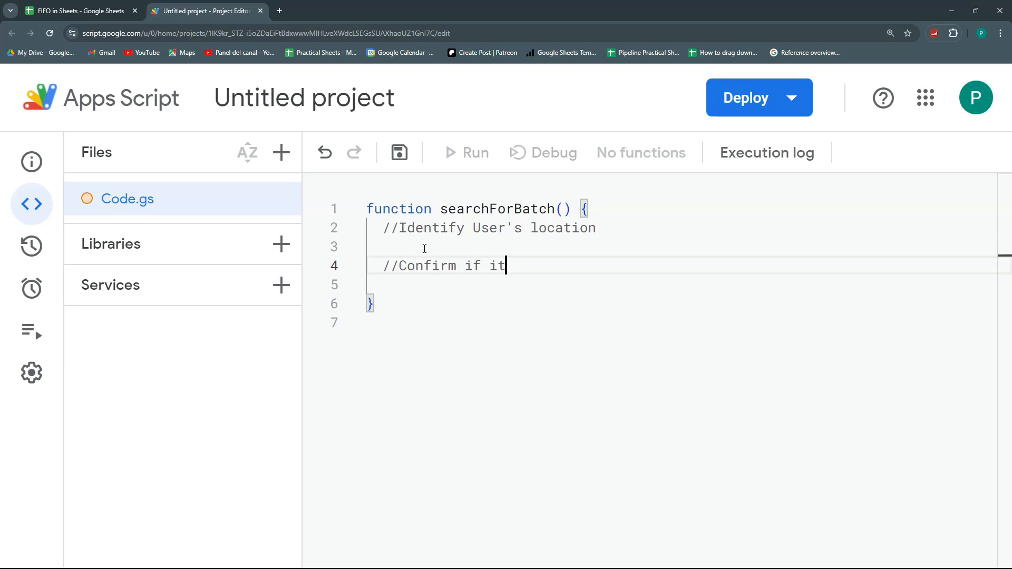
{"action": "type", "text": "'s desired location"}
{"action": "key", "text": "Return"}
{"action": "key", "text": "Return"}
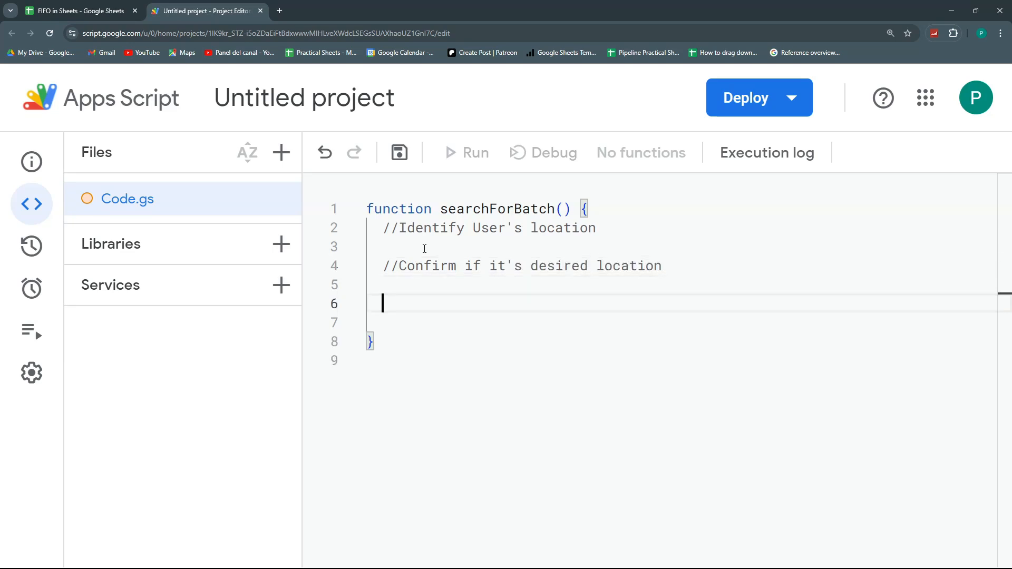
Examine the Gummy Bears batches in Purchases, comparing their remaining units and remaining cost.
{"action": "left_click", "coordinate": [125, 5]}
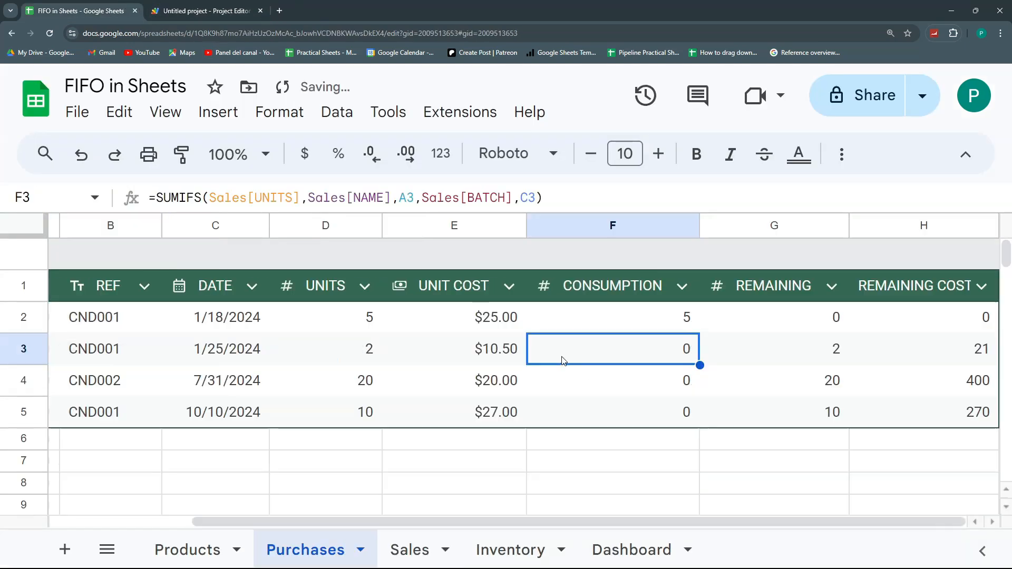
{"action": "key", "text": "Left"}
{"action": "key", "text": "Left"}
{"action": "key", "text": "Left"}
{"action": "key", "text": "Left"}
{"action": "key", "text": "Left"}
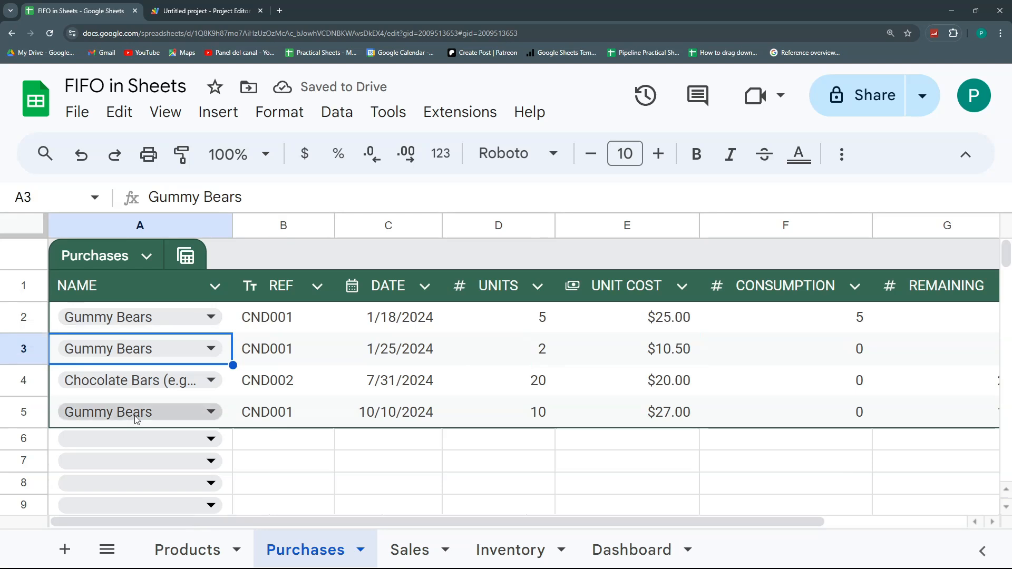
{"action": "key", "text": "Right"}
{"action": "key", "text": "Right"}
{"action": "key", "text": "Right"}
{"action": "key", "text": "Right"}
{"action": "key", "text": "Right"}
{"action": "key", "text": "Right"}
{"action": "key", "text": "Right"}
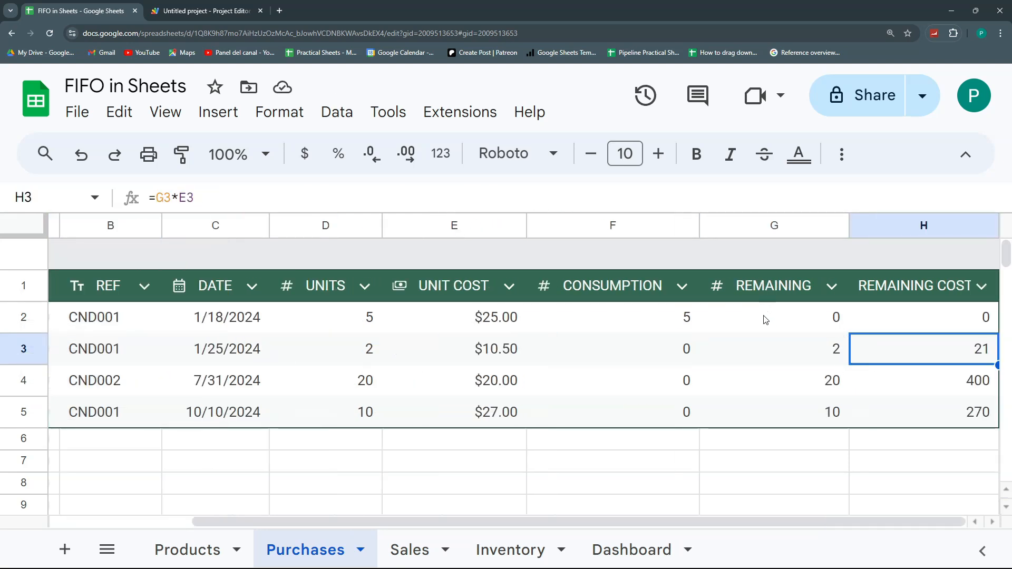
{"action": "left_click", "coordinate": [771, 331]}
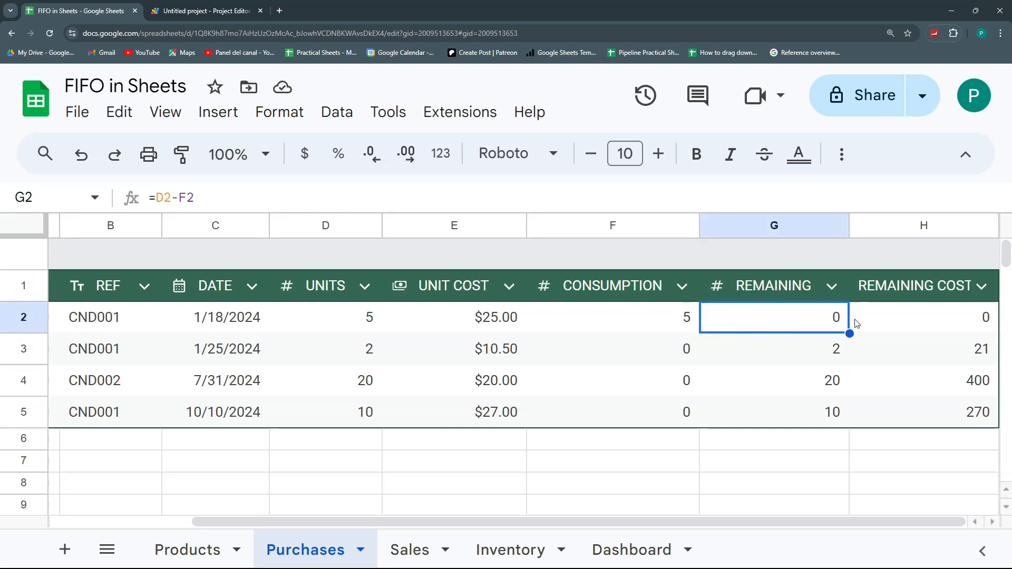
{"action": "left_click", "coordinate": [878, 314]}
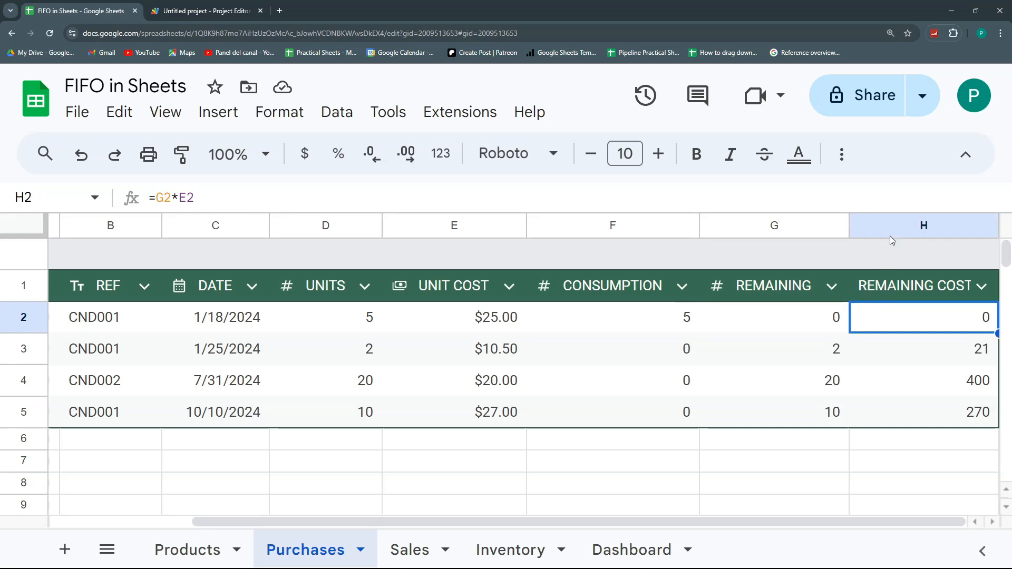
Insert a column after REMAINING COST in the Purchases table and name it BATCH STATUS.
{"action": "left_click", "coordinate": [891, 227]}
{"action": "right_click", "coordinate": [891, 226]}
{"action": "left_click", "coordinate": [959, 356]}
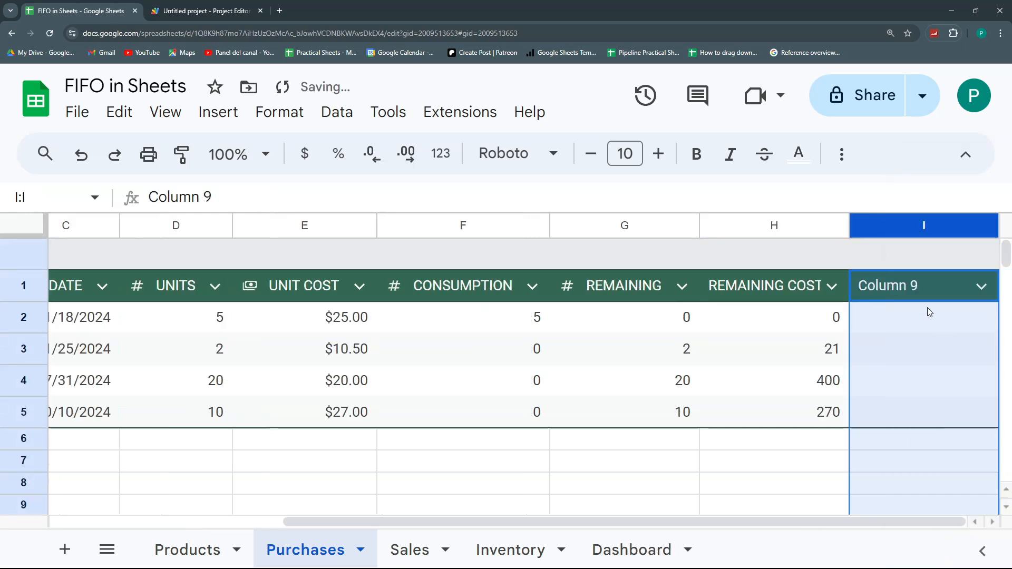
{"action": "left_click", "coordinate": [922, 285]}
{"action": "type", "text": "BATCH STATUS"}
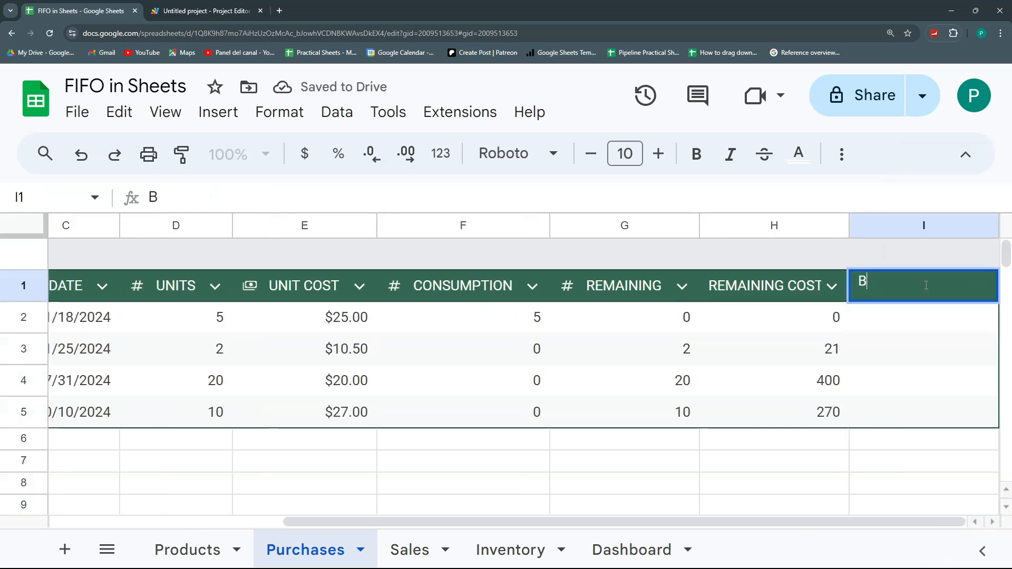
{"action": "key", "text": "Return"}
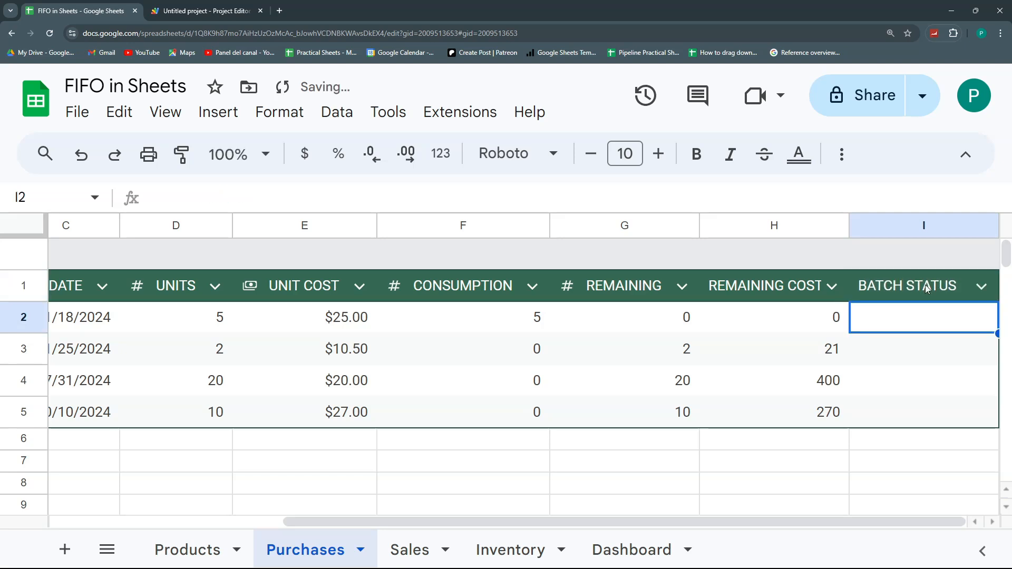
Enter =IF(G2=0,"Depleted","Active") in I2 and accept the suggested autofill for the rest of the BATCH STATUS column.
{"action": "type", "text": "="}
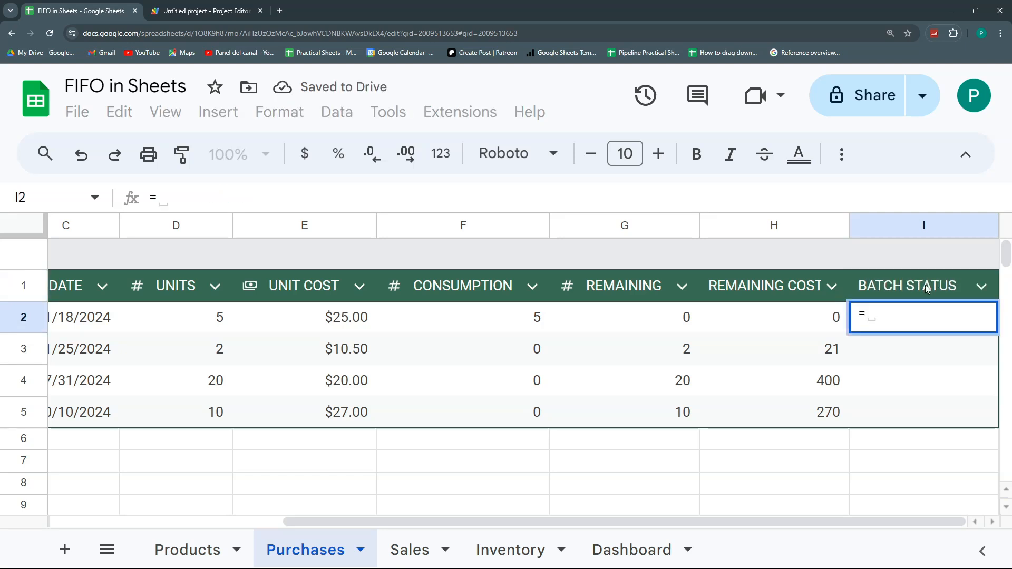
{"action": "type", "text": "I"}
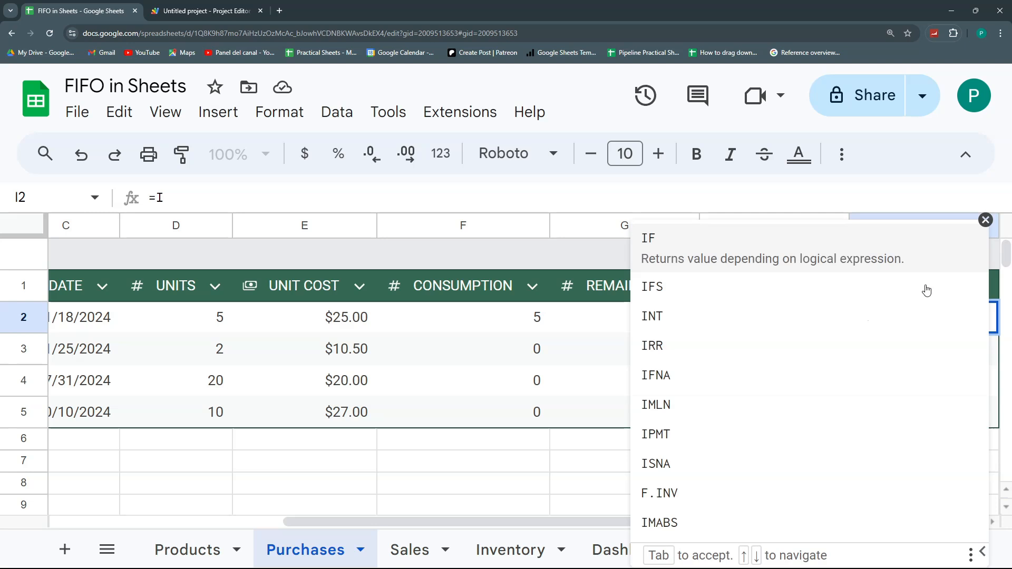
{"action": "type", "text": "F("}
{"action": "key", "text": "Left"}
{"action": "key", "text": "Left"}
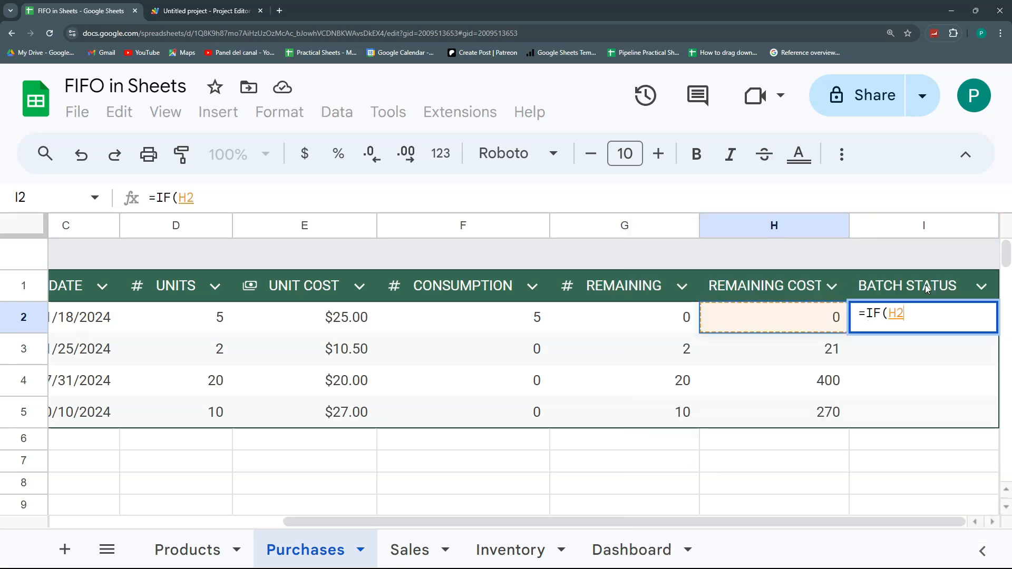
{"action": "type", "text": "=0"}
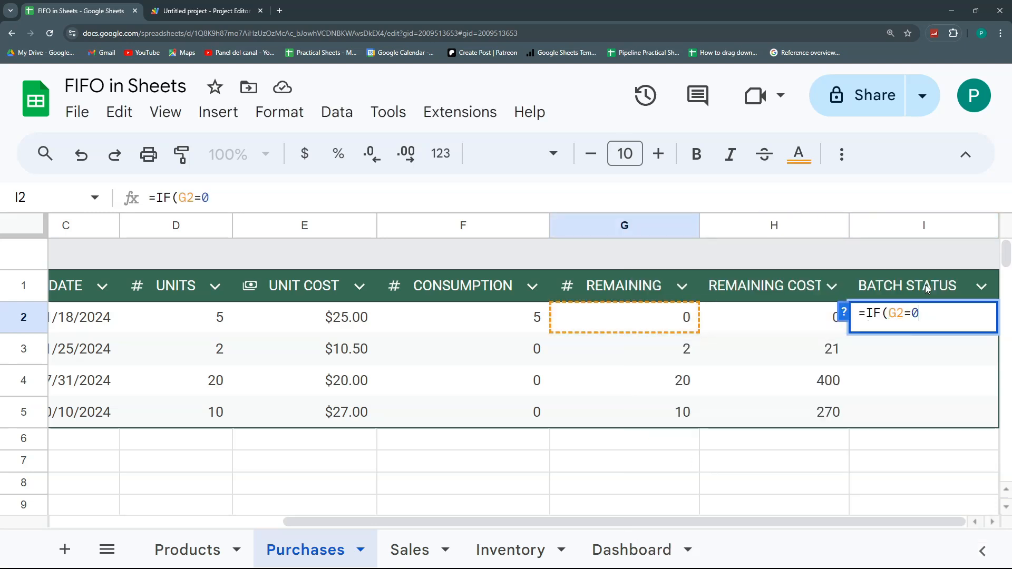
{"action": "type", "text": ";\"Depleted\""}
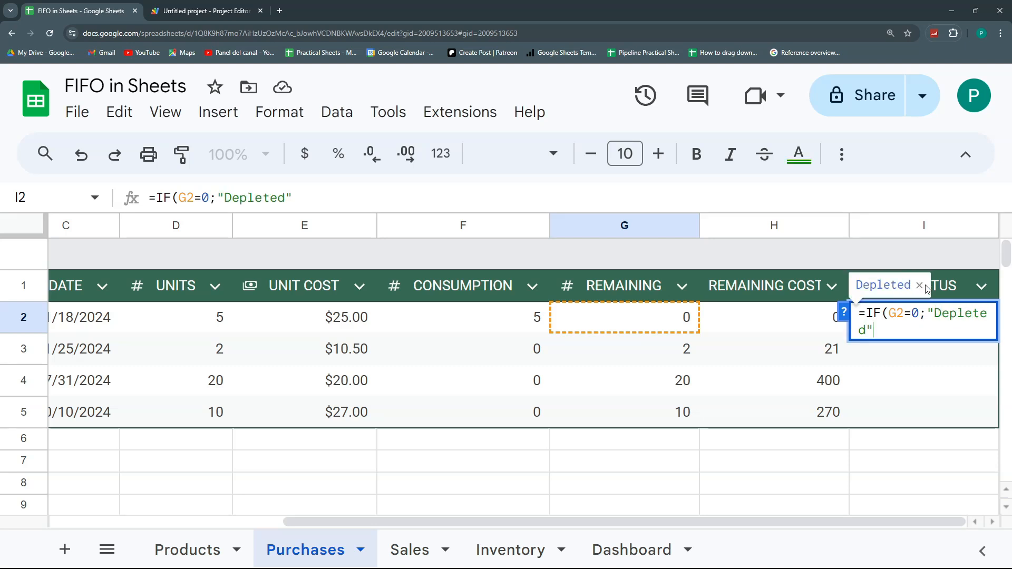
{"action": "type", "text": ";\"Active\")"}
{"action": "key", "text": "Return"}
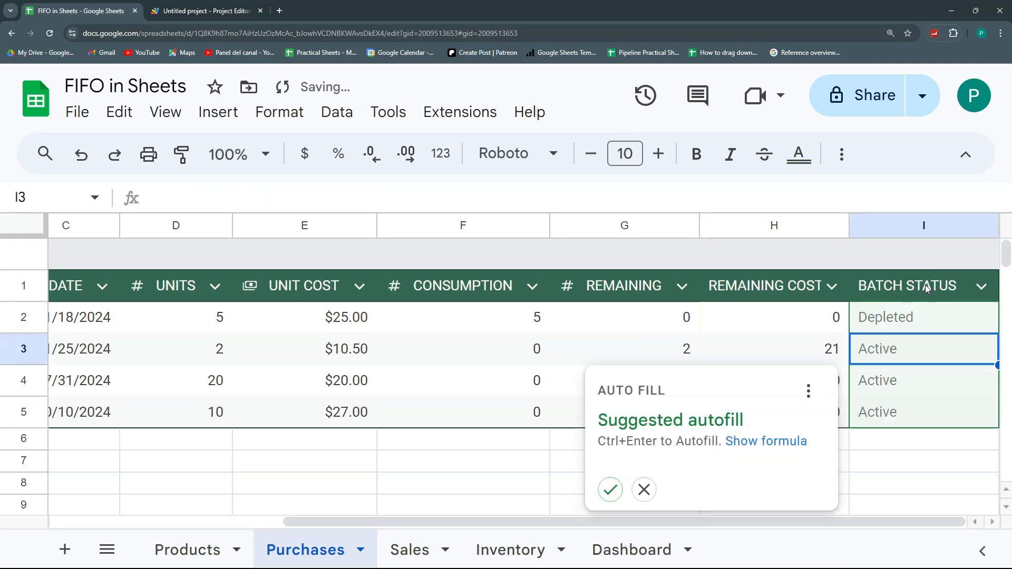
{"action": "left_click", "coordinate": [610, 490]}
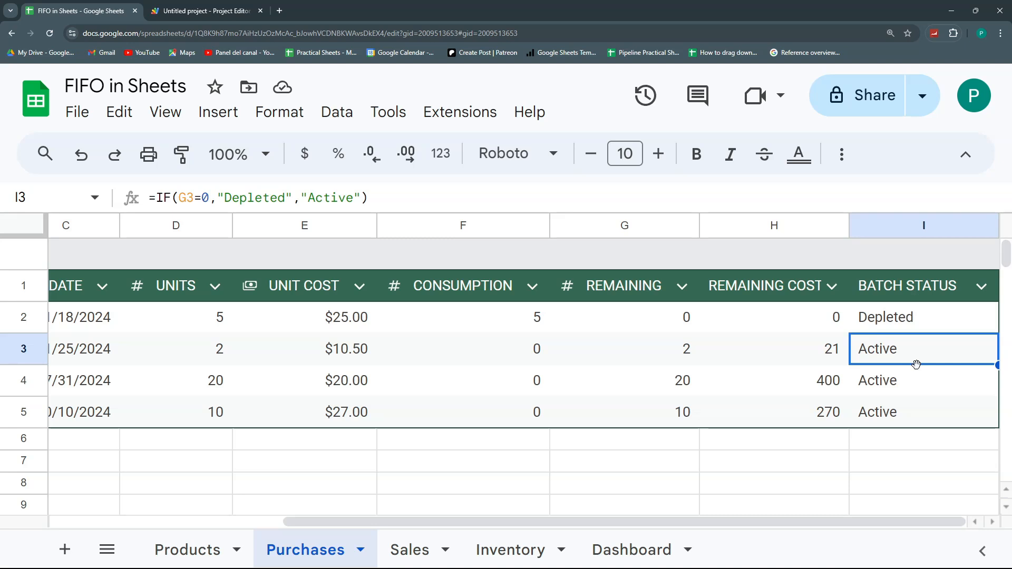
Examine the second and last Gummy Bears batch rows in Purchases, from the product name across to the batch status.
{"action": "key", "text": "Left"}
{"action": "key", "text": "Left"}
{"action": "key", "text": "Left"}
{"action": "key", "text": "Left"}
{"action": "key", "text": "Left"}
{"action": "key", "text": "Left"}
{"action": "key", "text": "Left"}
{"action": "key", "text": "Left"}
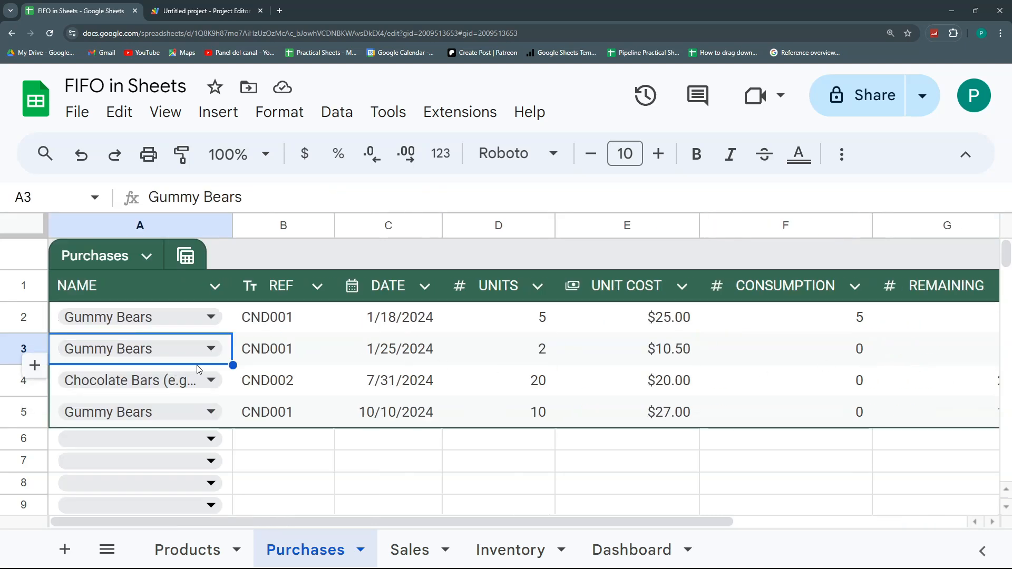
{"action": "left_click", "coordinate": [227, 418]}
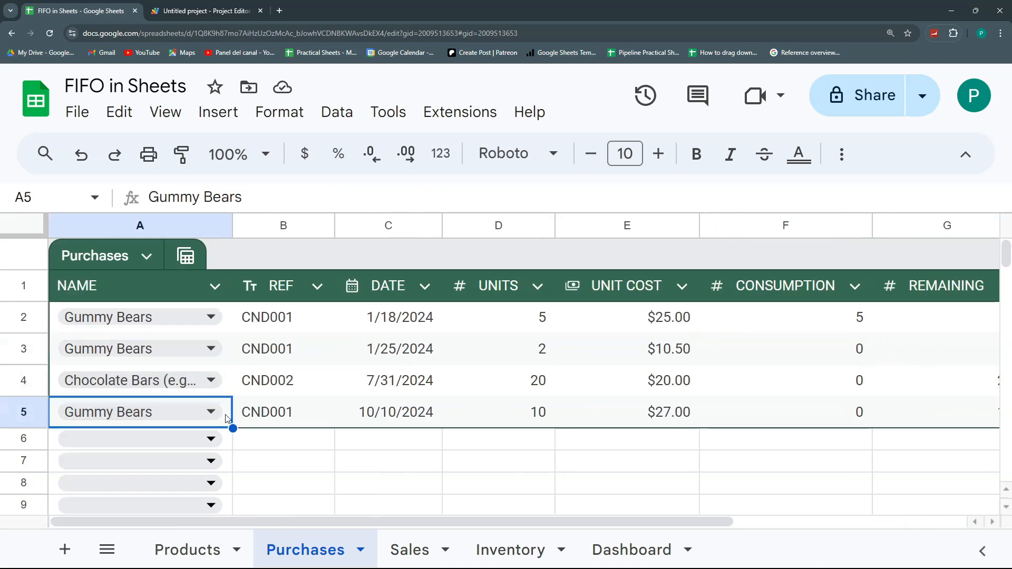
{"action": "key", "text": "Right"}
{"action": "key", "text": "Right"}
{"action": "key", "text": "Right"}
{"action": "key", "text": "Right"}
{"action": "key", "text": "Right"}
{"action": "key", "text": "Right"}
{"action": "key", "text": "Right"}
{"action": "key", "text": "Right"}
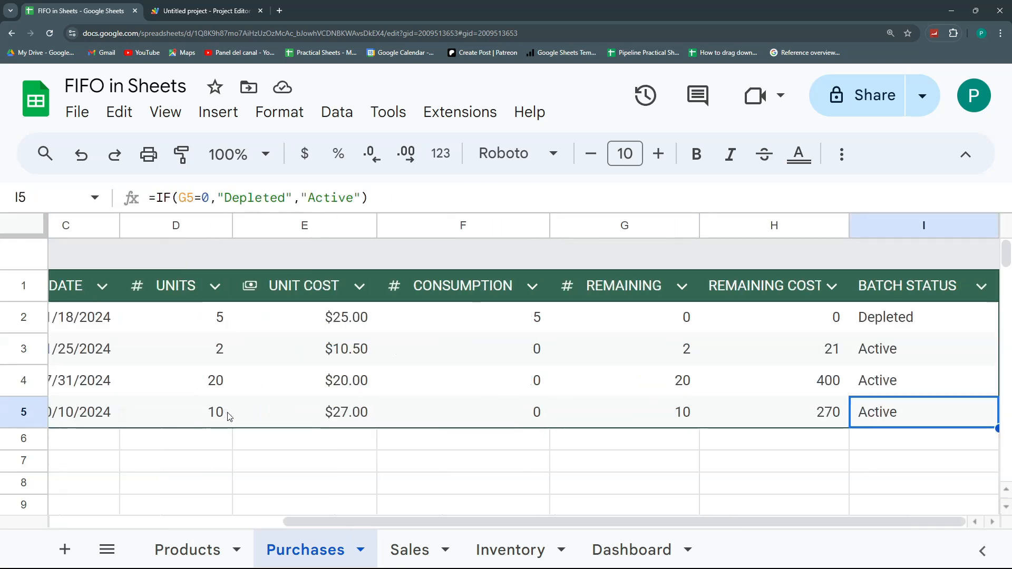
Compare the purchase dates of the active Gummy Bears batches and review the date range C2:C5.
{"action": "key", "text": "Left"}
{"action": "key", "text": "Left"}
{"action": "key", "text": "Left"}
{"action": "key", "text": "Left"}
{"action": "key", "text": "Left"}
{"action": "key", "text": "Left"}
{"action": "key", "text": "Left"}
{"action": "key", "text": "Left"}
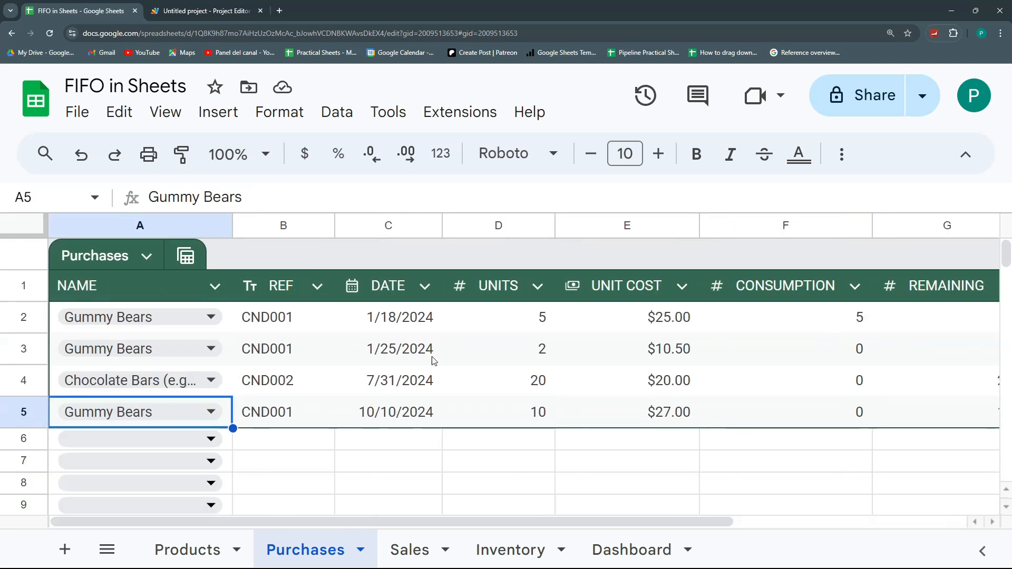
{"action": "left_click", "coordinate": [416, 350]}
{"action": "left_click", "coordinate": [409, 414]}
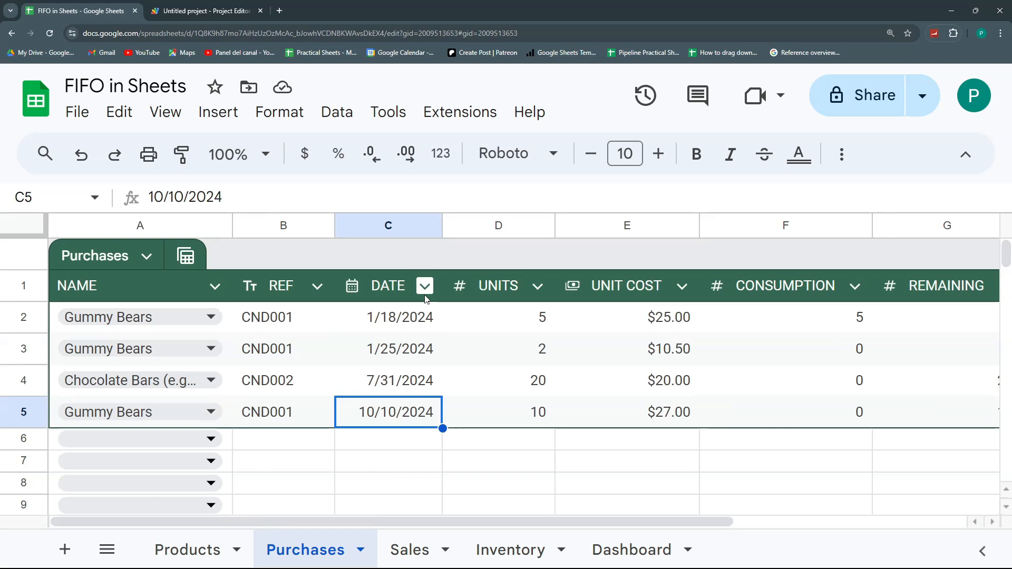
{"action": "left_click_drag", "start_coordinate": [424, 322], "coordinate": [420, 414]}
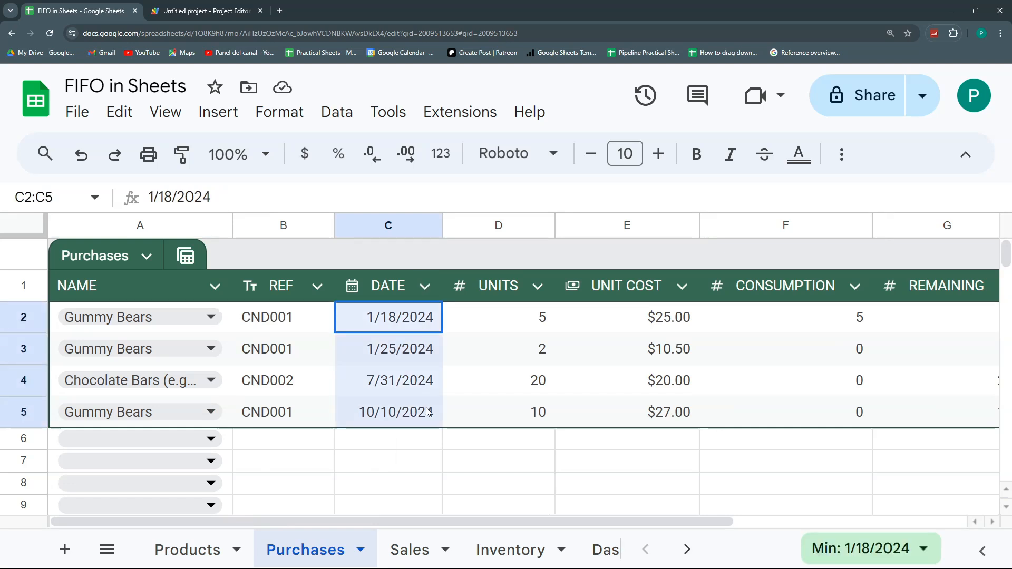
Switch to the Apps Script project and add the comment //Filter purchases by name and active batches to searchForBatch.
{"action": "left_click", "coordinate": [409, 352]}
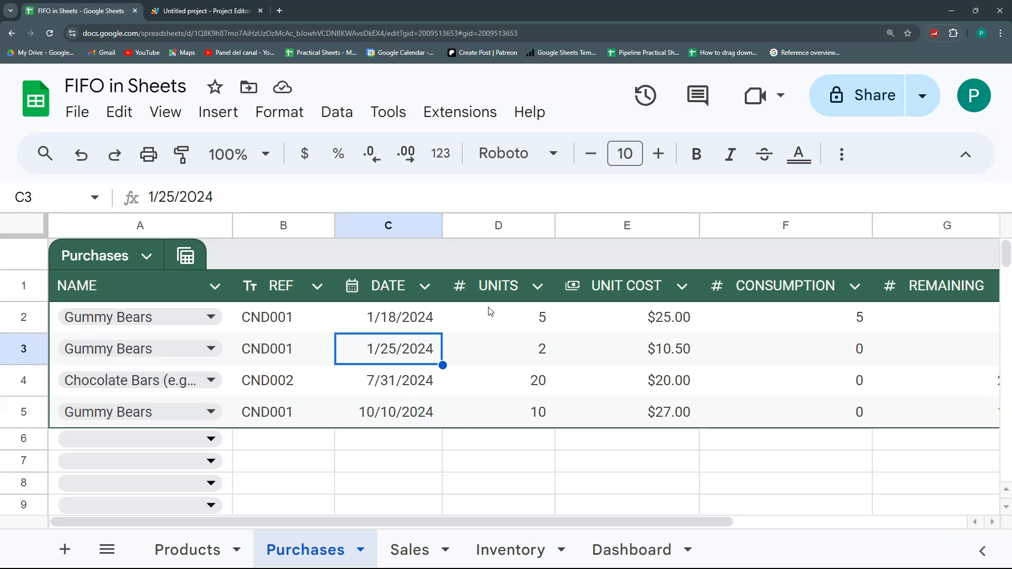
{"action": "left_click", "coordinate": [212, 9]}
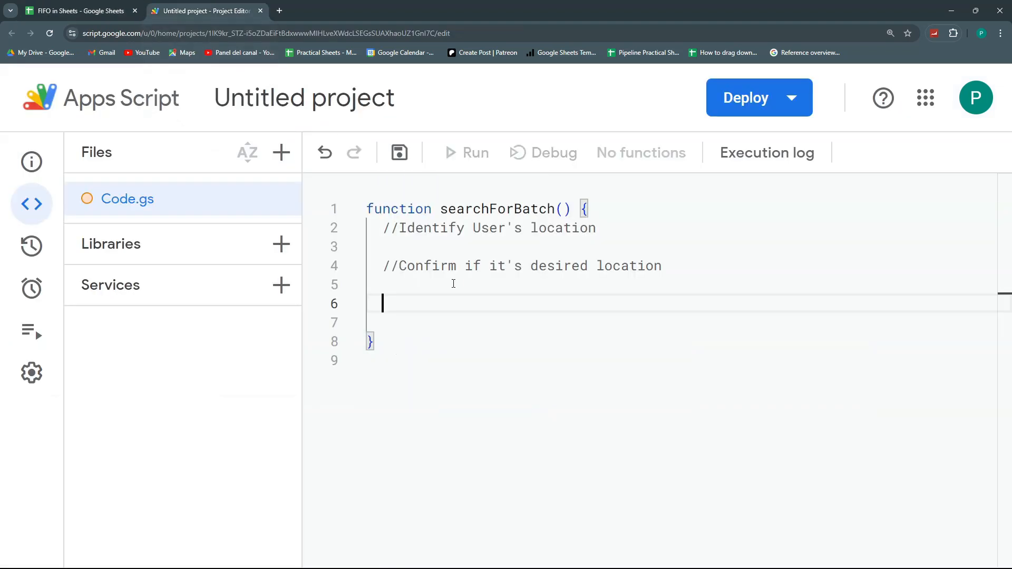
{"action": "type", "text": "//Filter purchas"}
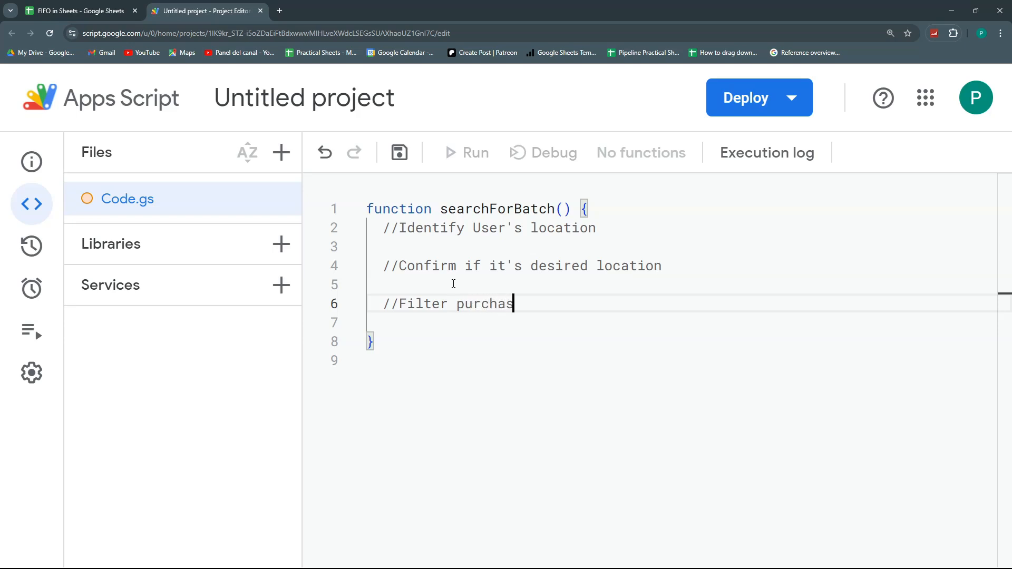
{"action": "type", "text": "es by name and "}
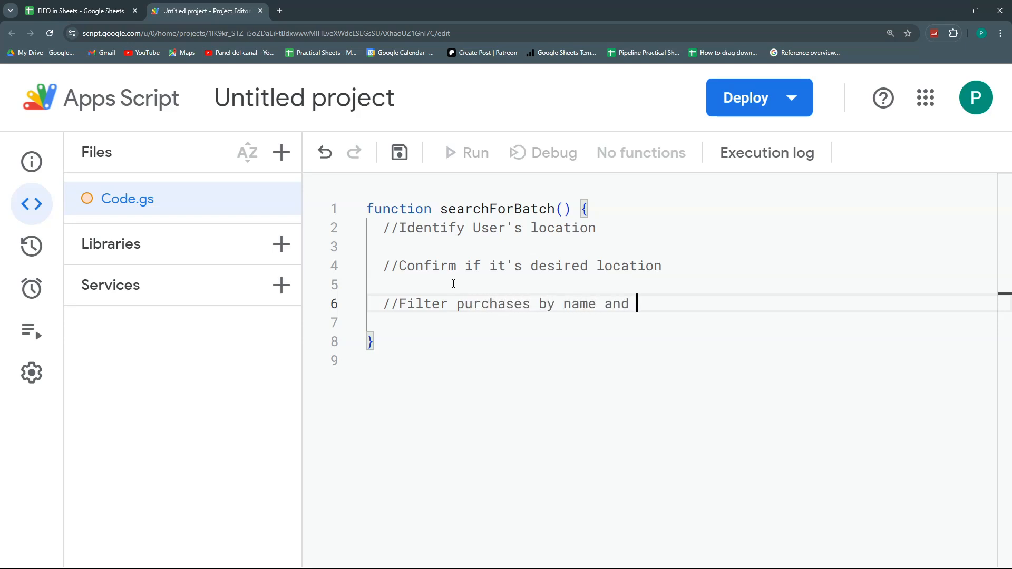
{"action": "type", "text": "active batches"}
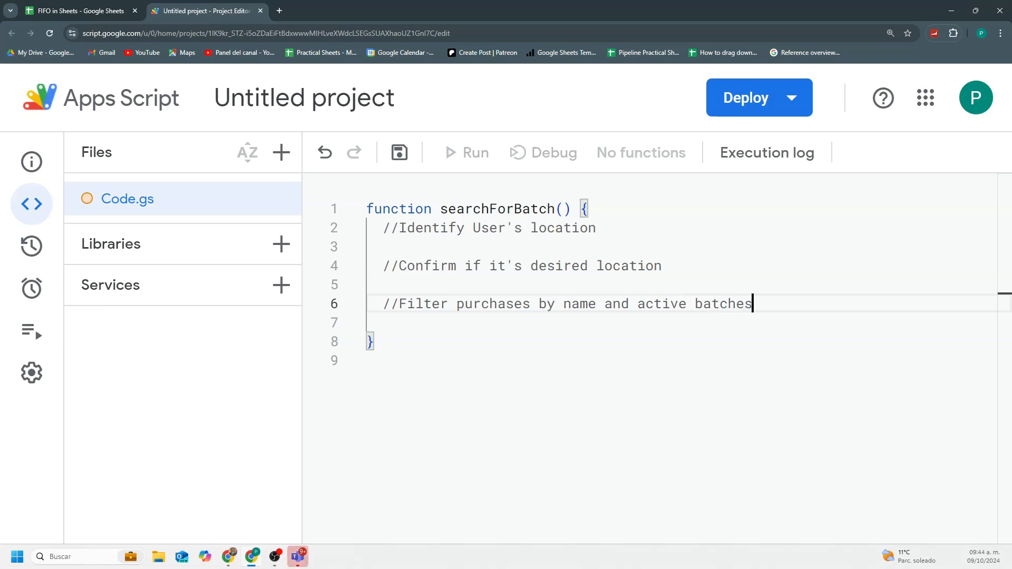
Add a final outline comment, //Print first batch's date, after a blank line beneath the purchase-filter comment.
{"action": "left_click", "coordinate": [501, 325]}
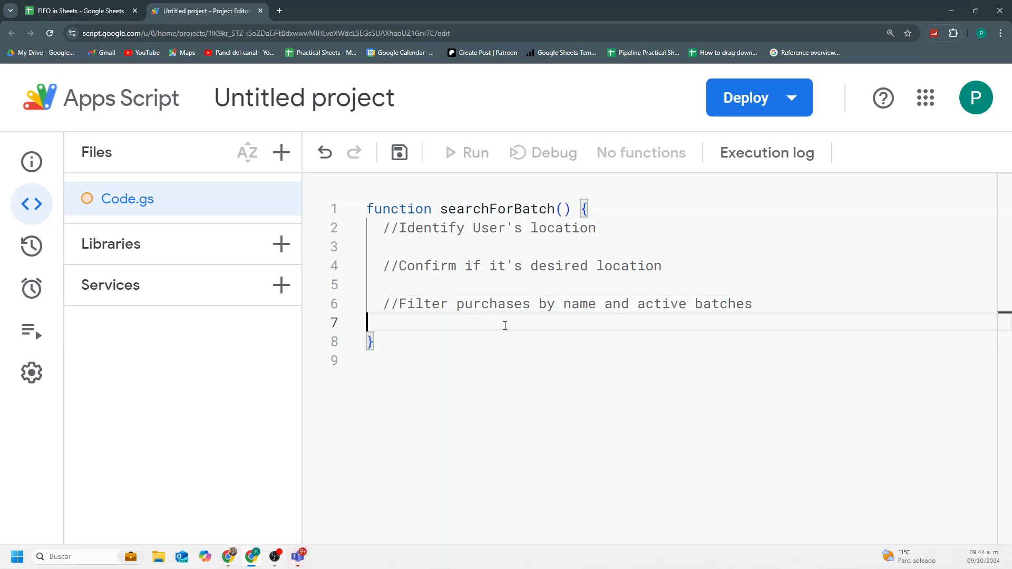
{"action": "key", "text": "Return"}
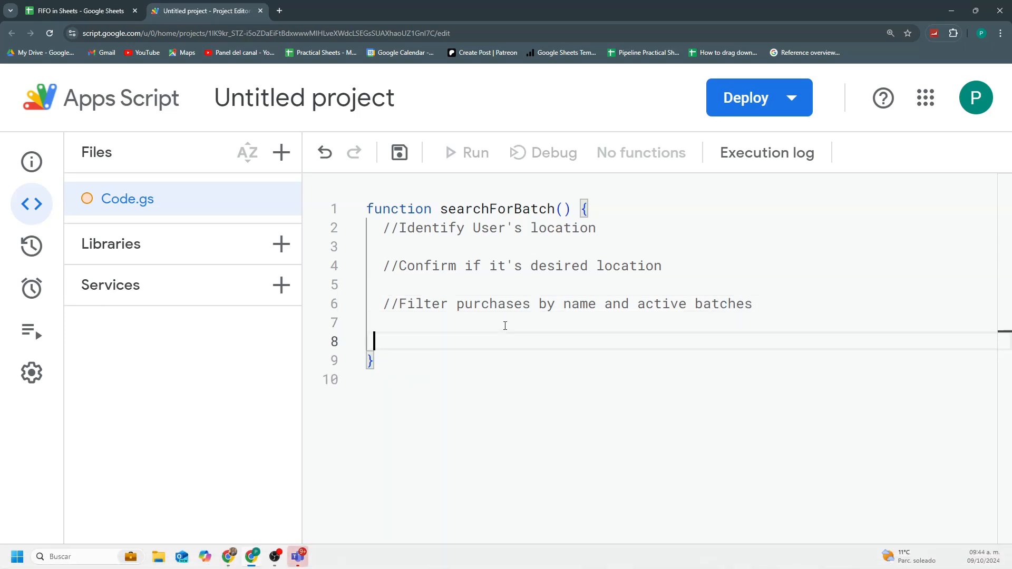
{"action": "type", "text": "//Print firs"}
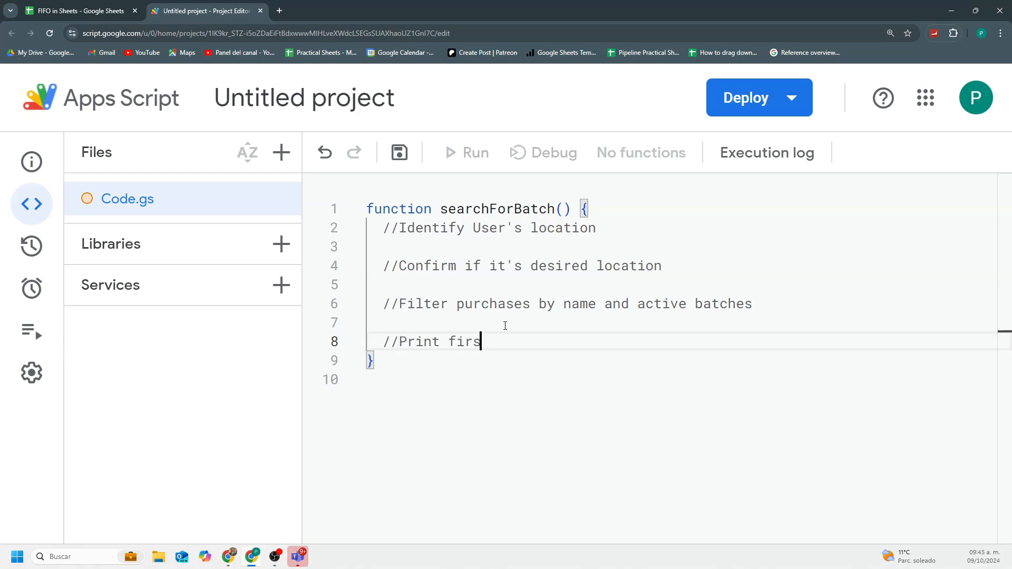
{"action": "type", "text": "t batch's date"}
Review the outline comments in searchForBatch, from //Identify User's location to //Print first batch's date, ending on the blank line under the first one.
{"action": "left_click_drag", "start_coordinate": [384, 228], "coordinate": [642, 335]}
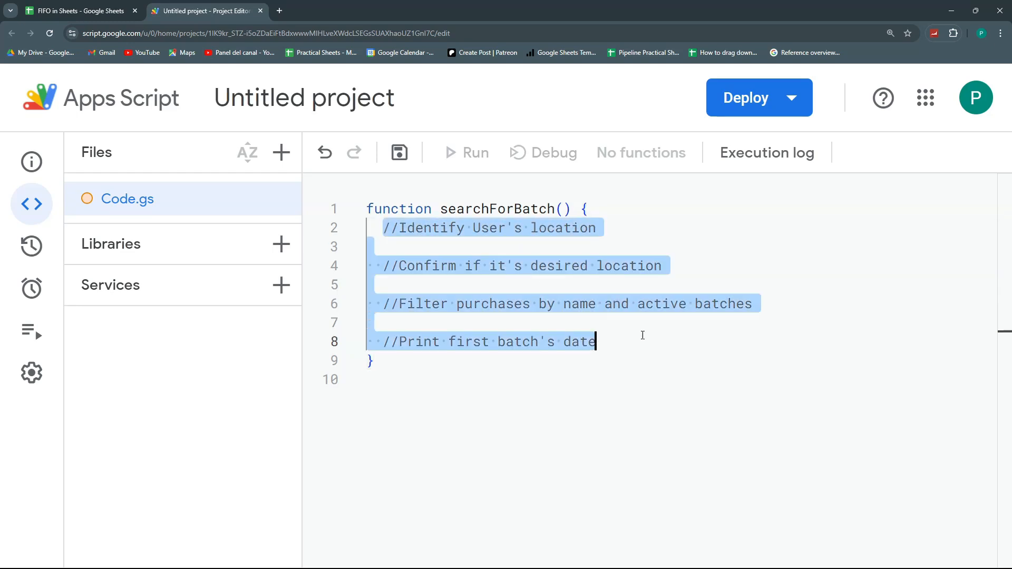
{"action": "left_click", "coordinate": [401, 246]}
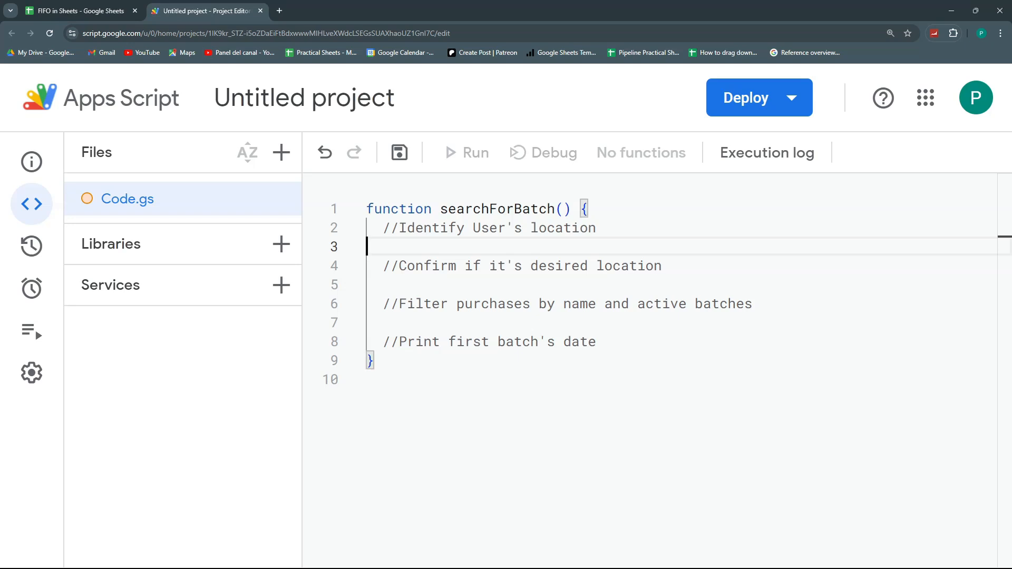
{"action": "left_click", "coordinate": [369, 206]}
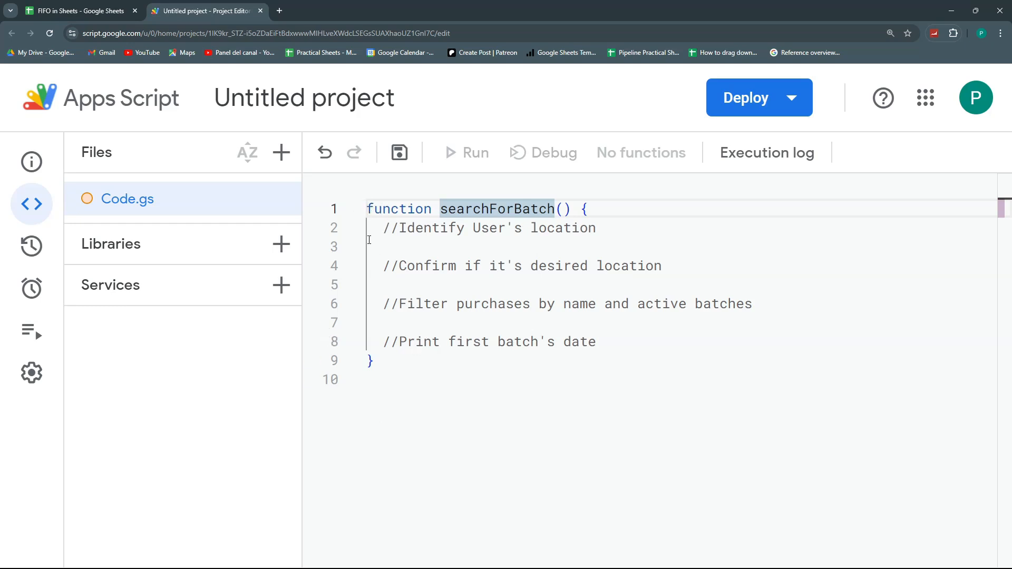
{"action": "left_click", "coordinate": [403, 240]}
{"action": "key", "text": "Tab"}
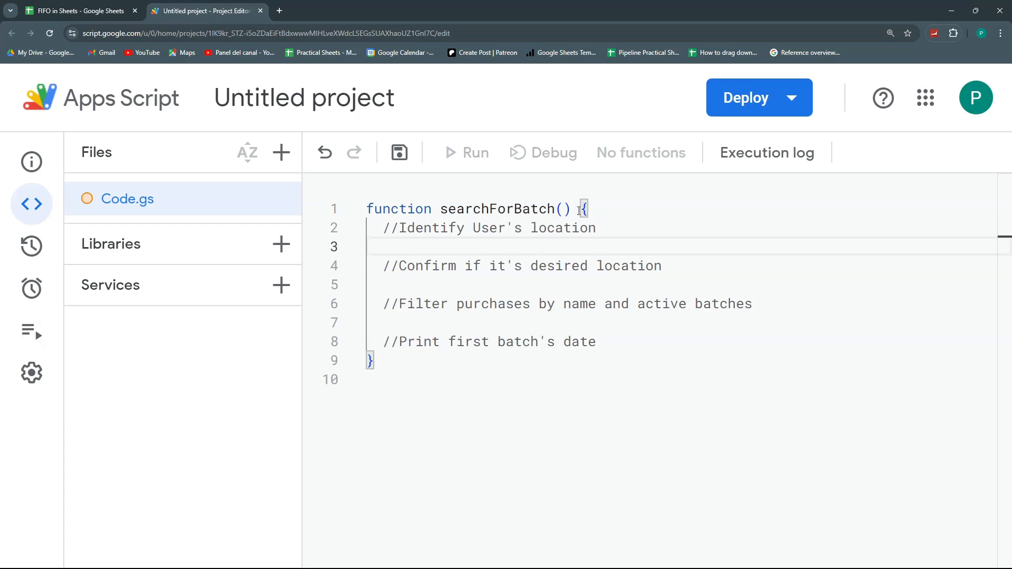
Switch to the FIFO in Sheets spreadsheet and try different cell selections in row 7 below the Purchases table, ending on D7.
{"action": "left_click", "coordinate": [89, 10]}
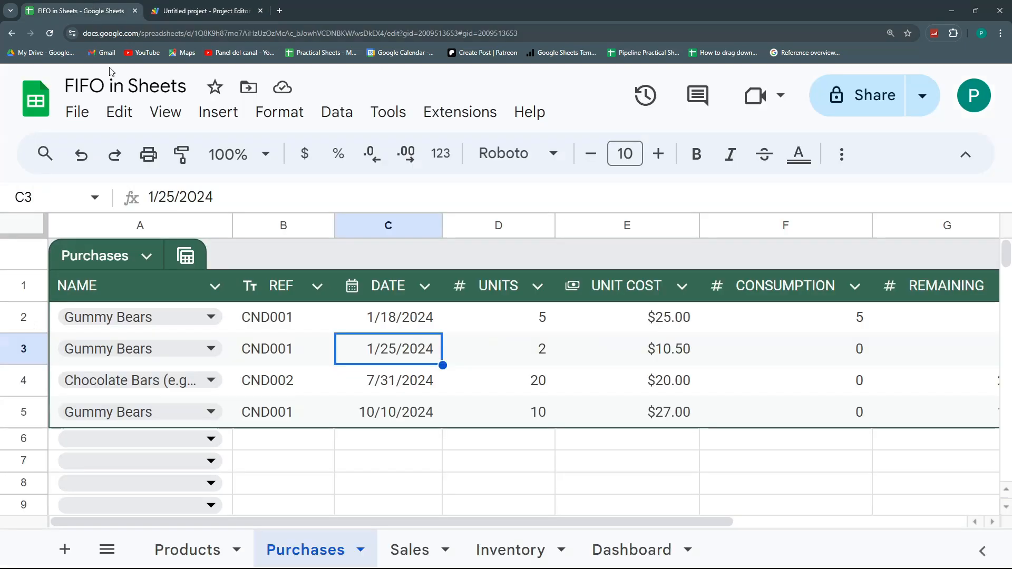
{"action": "left_click", "coordinate": [235, 4]}
{"action": "left_click", "coordinate": [103, 10]}
{"action": "left_click", "coordinate": [283, 461]}
{"action": "left_click", "coordinate": [393, 463]}
{"action": "left_click", "coordinate": [457, 460]}
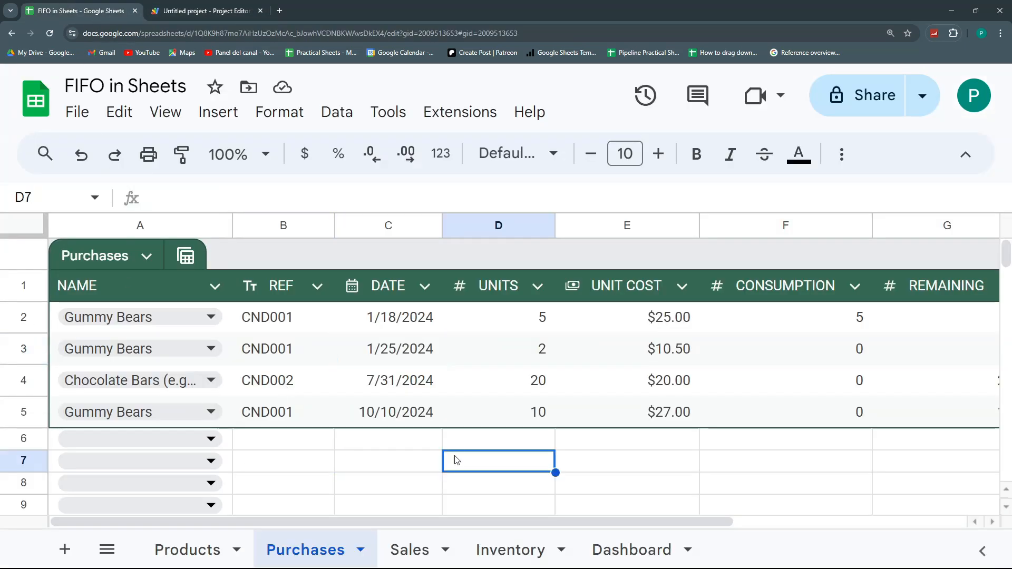
Return to the Apps Script project and enter SpreadsheetApp.getActiveRange() under the //Identify User's location comment.
{"action": "left_click", "coordinate": [214, 7]}
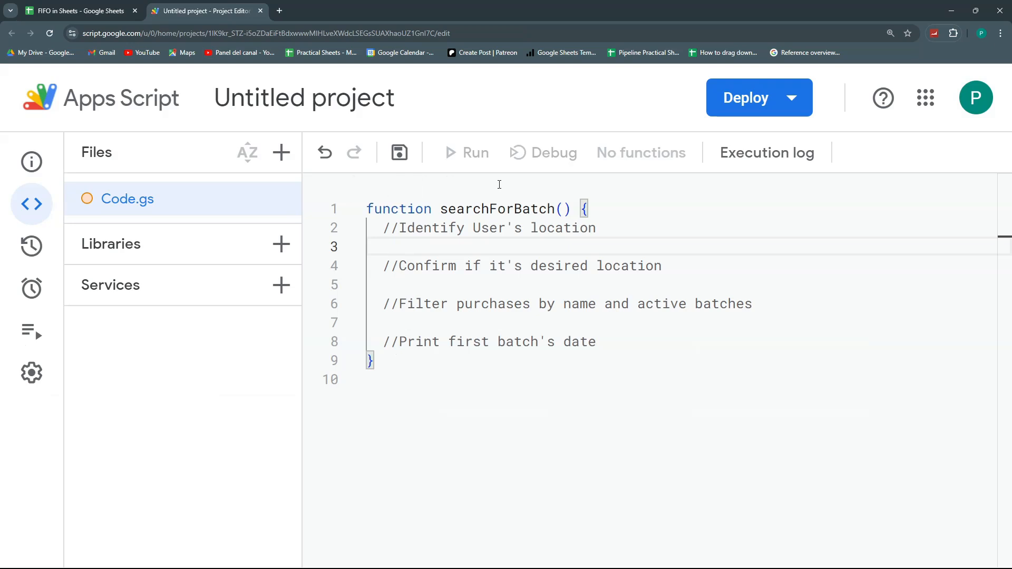
{"action": "type", "text": "sp"}
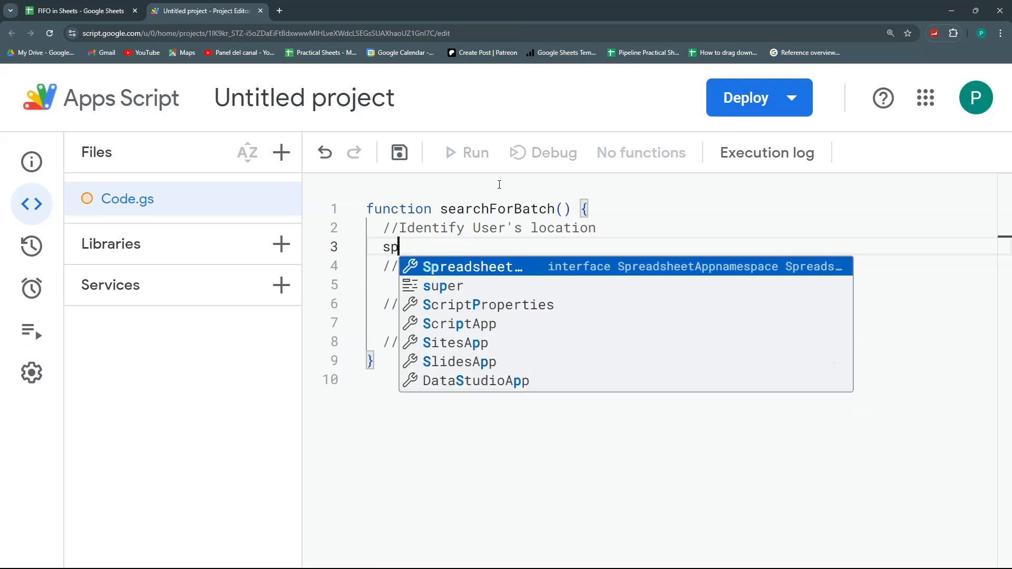
{"action": "key", "text": "Return"}
{"action": "type", "text": ".getA"}
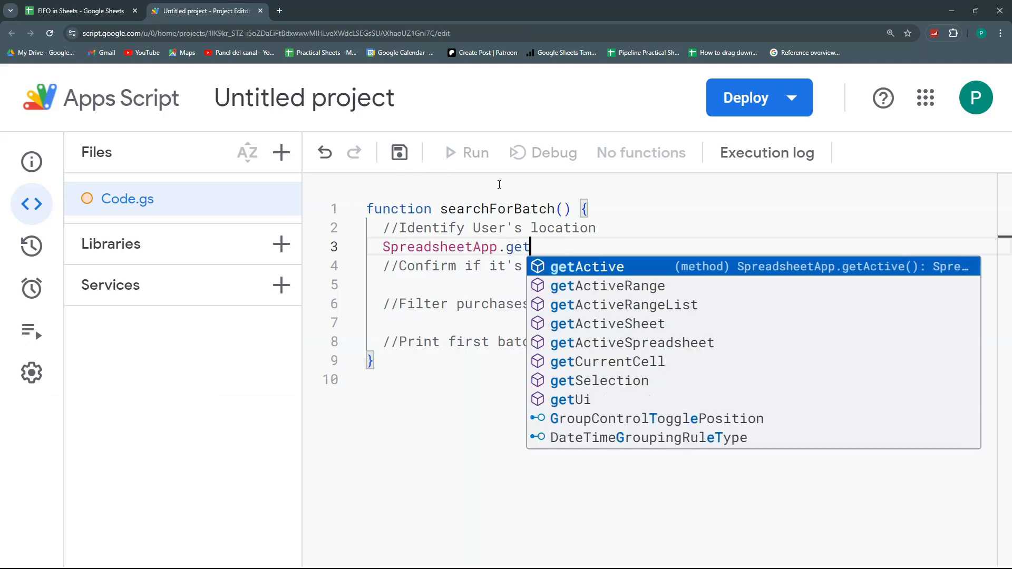
{"action": "key", "text": "Down"}
{"action": "key", "text": "Down"}
{"action": "key", "text": "Down"}
{"action": "key", "text": "Up"}
{"action": "key", "text": "Up"}
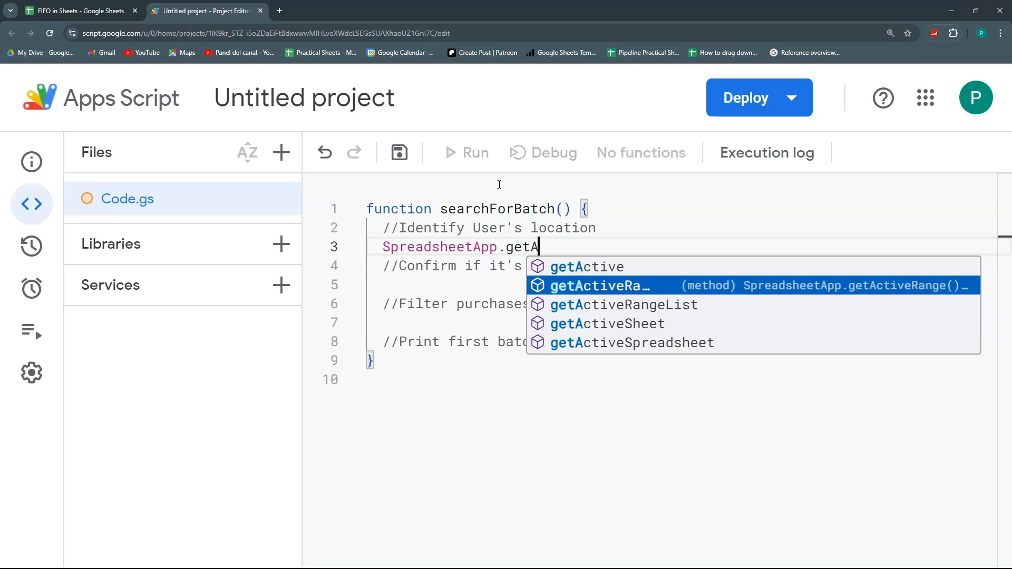
{"action": "key", "text": "Return"}
{"action": "type", "text": "("}
Store the SpreadsheetApp.getActiveRange() call in a variable declared as let activeCell and start a new line below it.
{"action": "key", "text": "Right"}
{"action": "key", "text": "Right"}
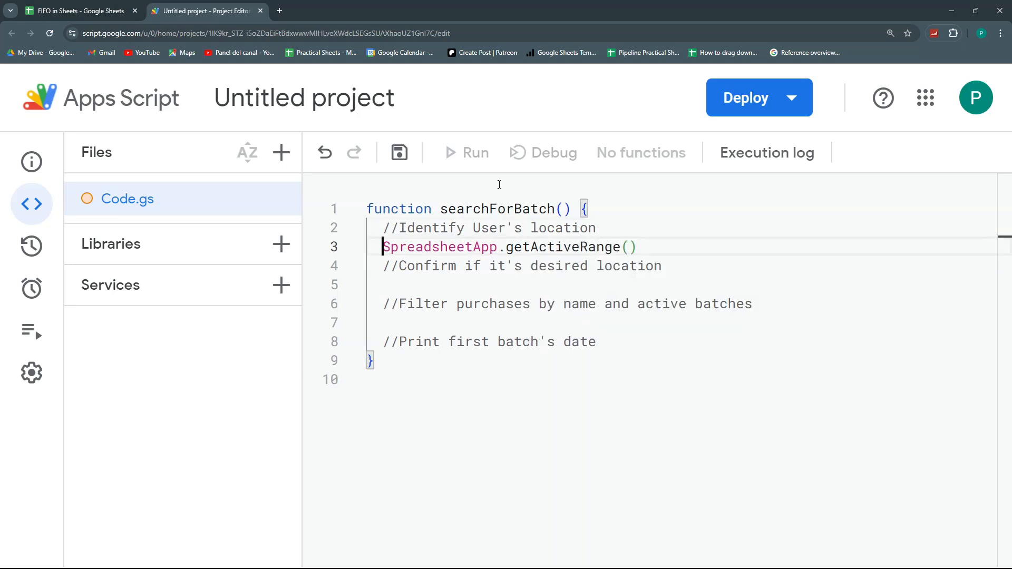
{"action": "type", "text": "let"}
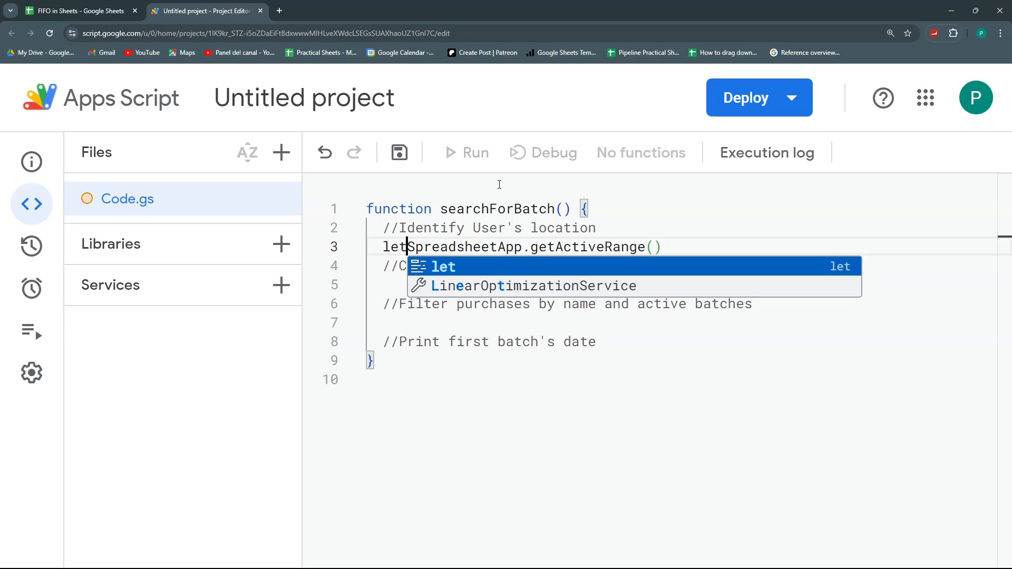
{"action": "type", "text": " activeCell="}
{"action": "left_click", "coordinate": [781, 252]}
{"action": "key", "text": "Return"}
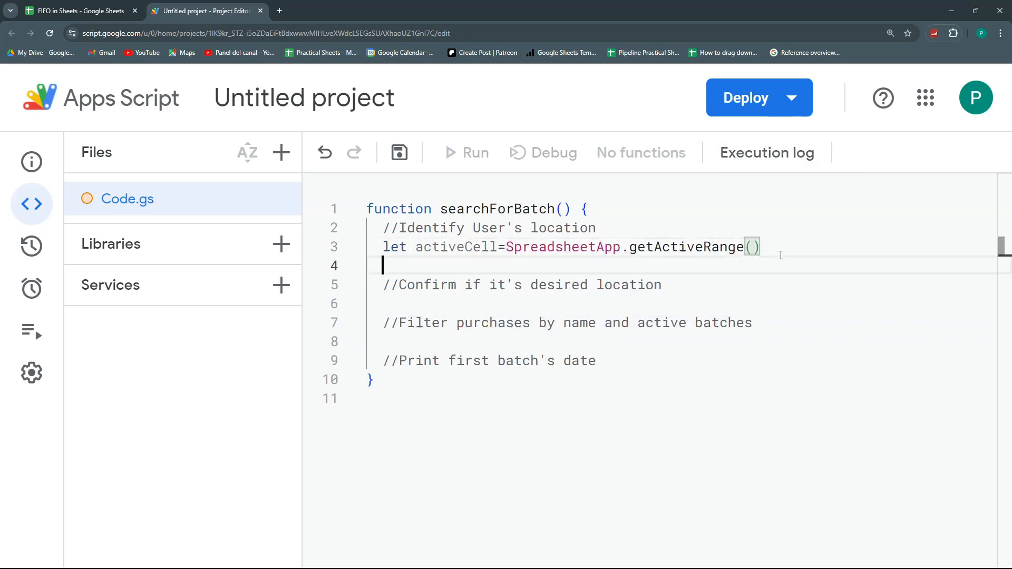
Switch to the spreadsheet's Sales sheet and examine the NAME column and the REF cell B3.
{"action": "left_click", "coordinate": [82, 8]}
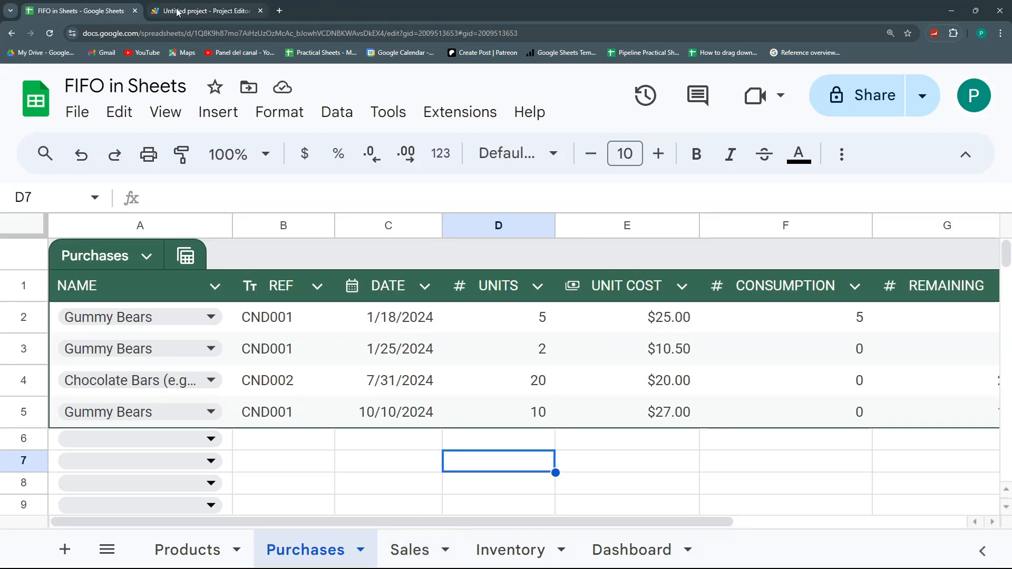
{"action": "left_click", "coordinate": [392, 543]}
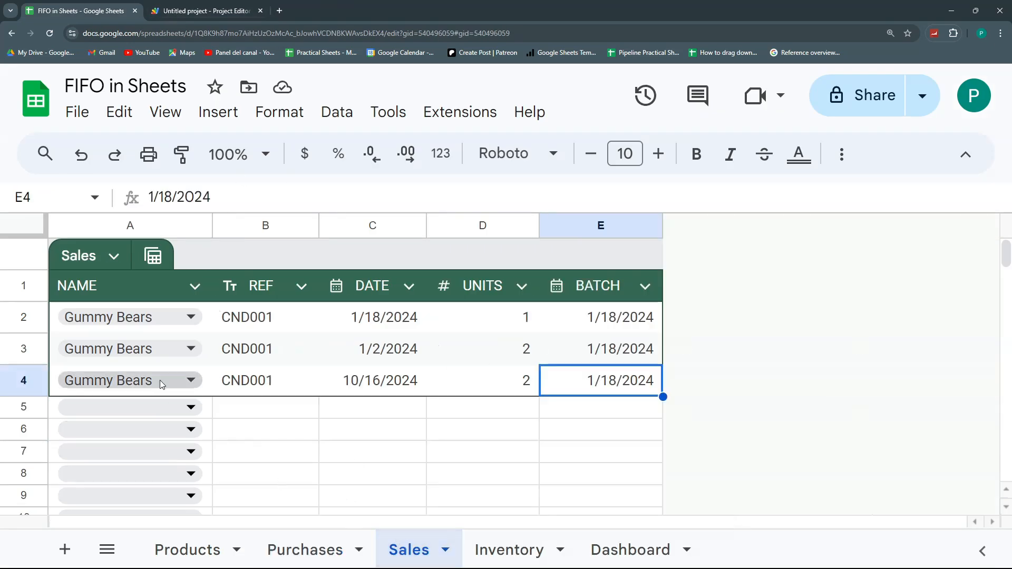
{"action": "left_click", "coordinate": [174, 222]}
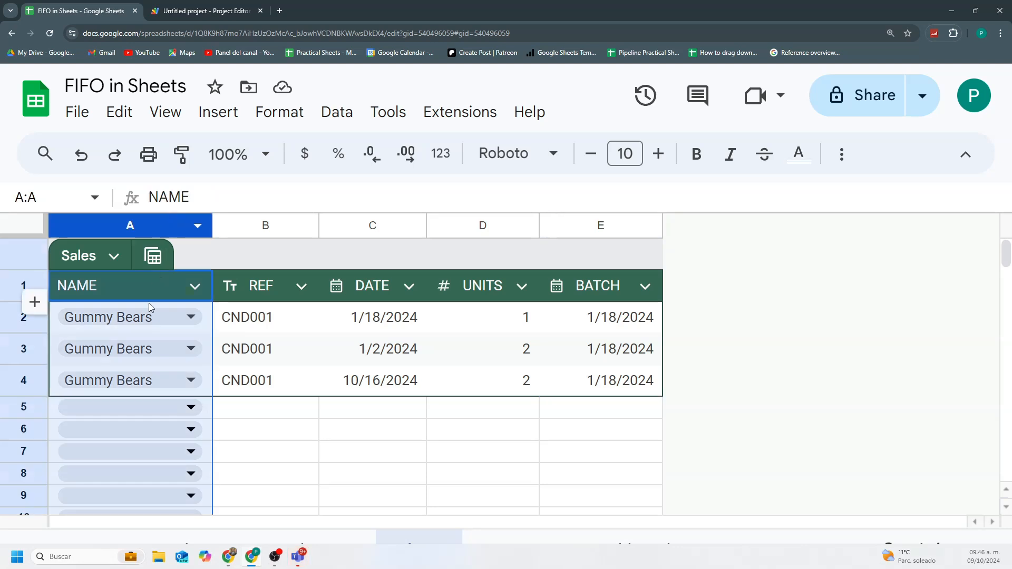
{"action": "left_click", "coordinate": [258, 349]}
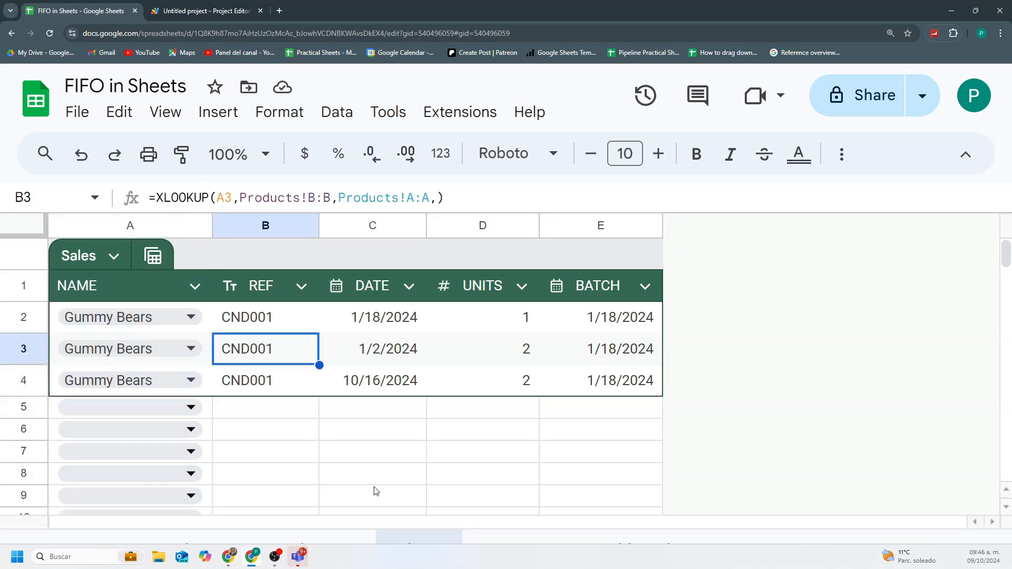
Return to the Apps Script project and enter activeCell.getColumn() below the activeCell declaration.
{"action": "left_click", "coordinate": [182, 6]}
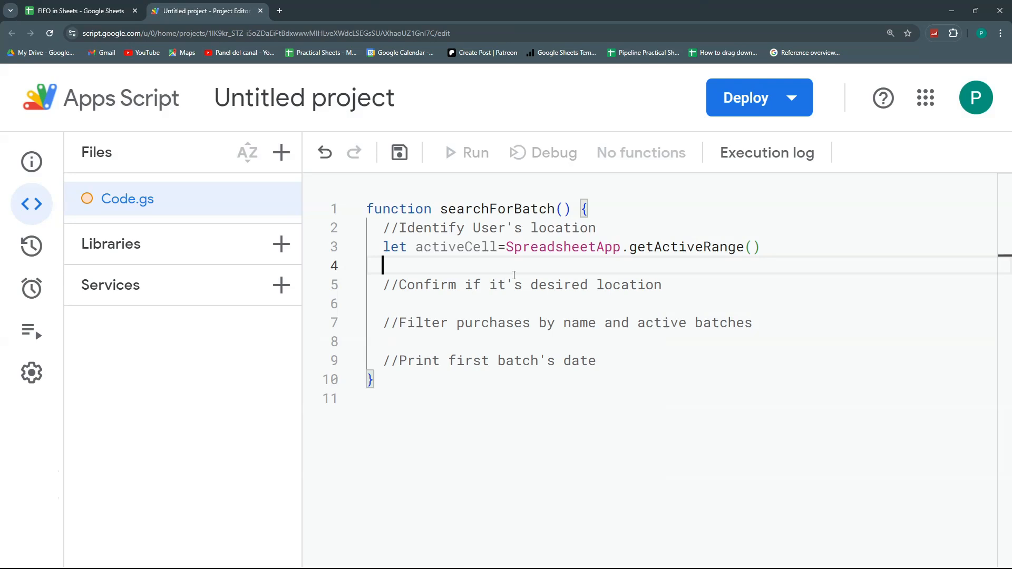
{"action": "type", "text": "activeCell"}
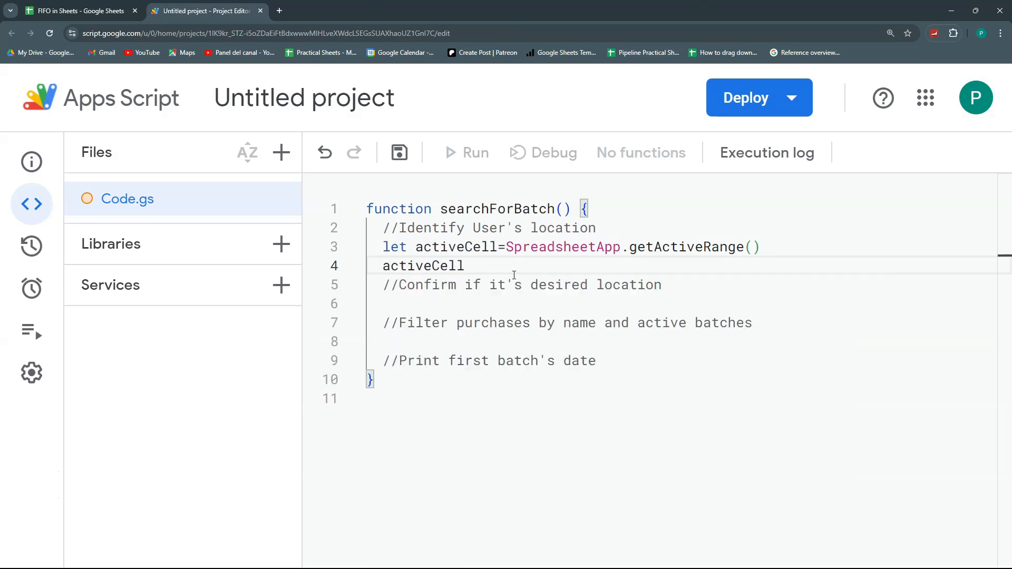
{"action": "type", "text": ".getCol"}
{"action": "key", "text": "Tab"}
{"action": "type", "text": "()"}
Add activeCell.getRow() on a new line below the getColumn call.
{"action": "key", "text": "Return"}
{"action": "type", "text": "activeC"}
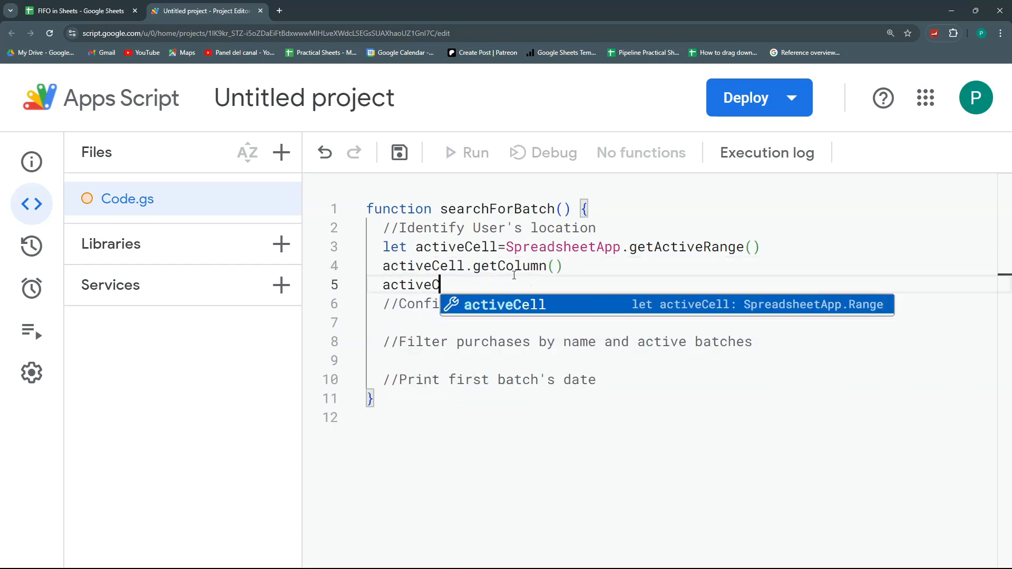
{"action": "key", "text": "Tab"}
{"action": "type", "text": ".getRo"}
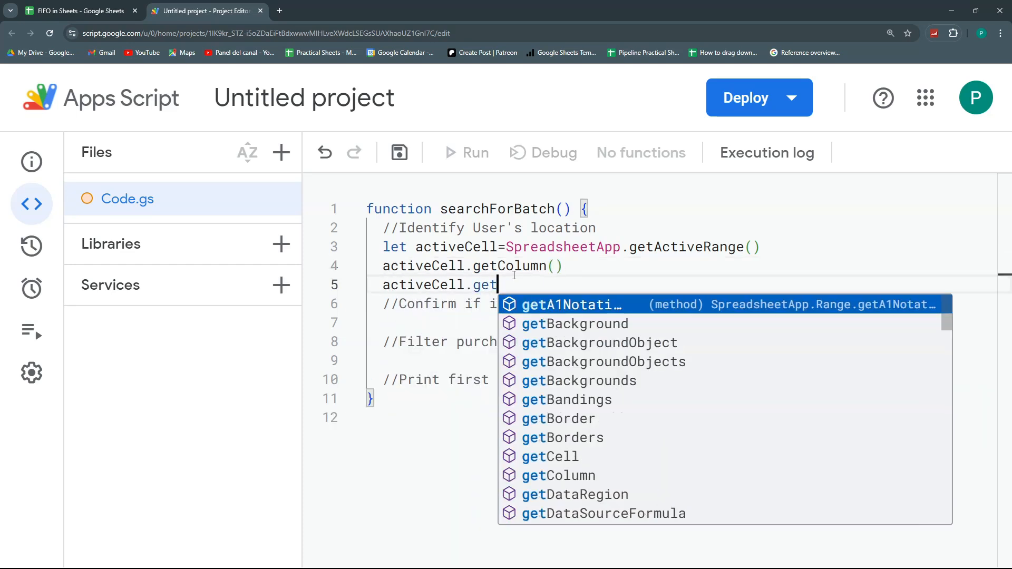
{"action": "key", "text": "Tab"}
{"action": "type", "text": "()"}
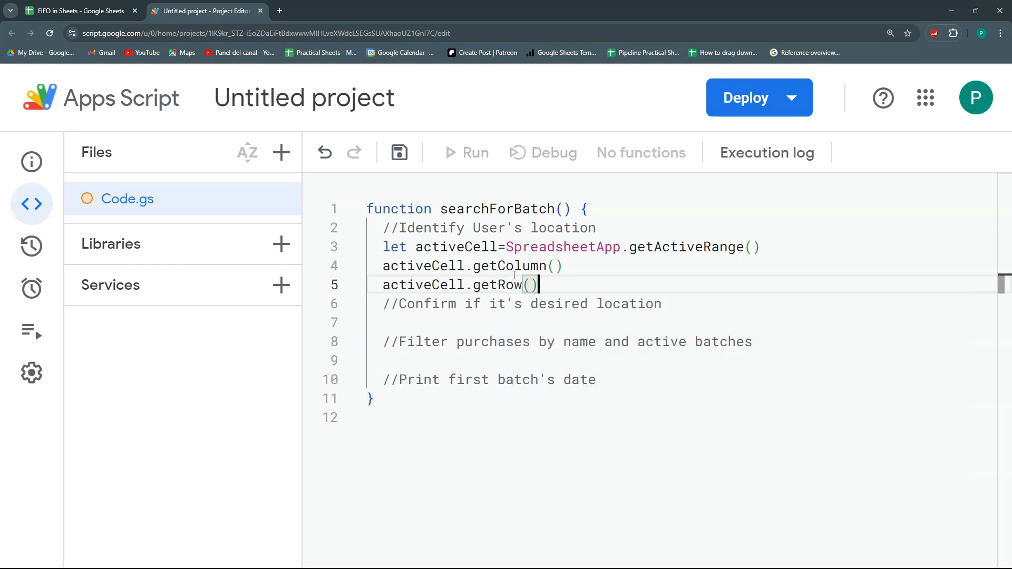
Add activeCell.getSheet() on a new line below the getRow call.
{"action": "key", "text": "Return"}
{"action": "type", "text": "activ"}
{"action": "key", "text": "Tab"}
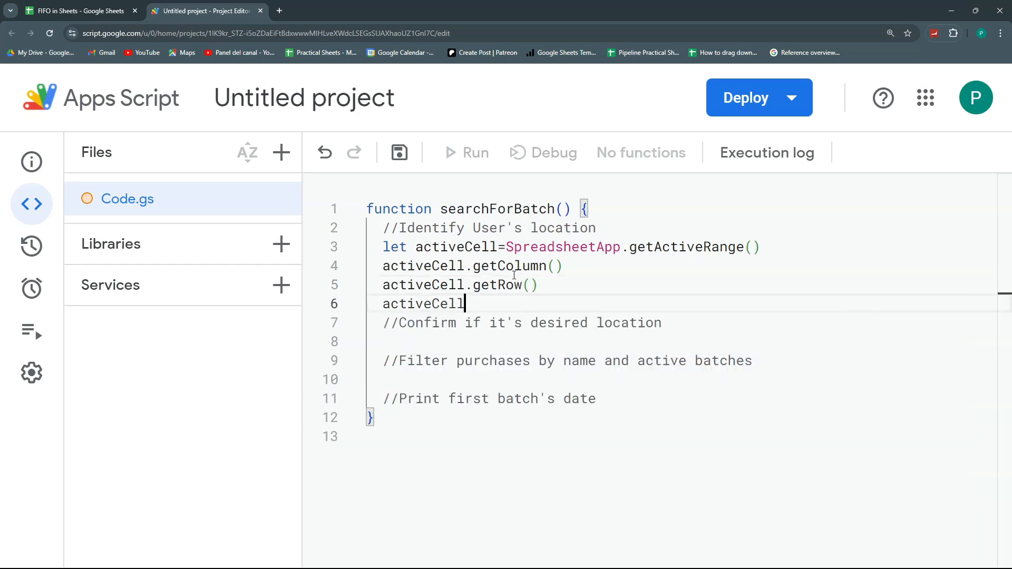
{"action": "type", "text": ".getSheet()"}
Assign the getColumn, getRow and getSheet calls to variables named col, row and sheet, and leave a blank line below them.
{"action": "left_click", "coordinate": [514, 275]}
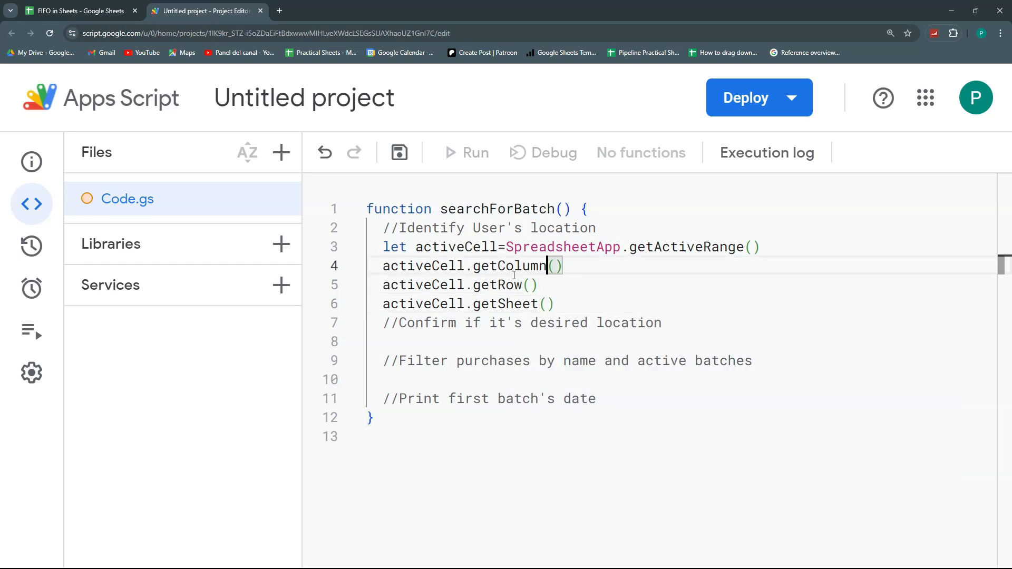
{"action": "key", "text": "Home"}
{"action": "type", "text": "let col="}
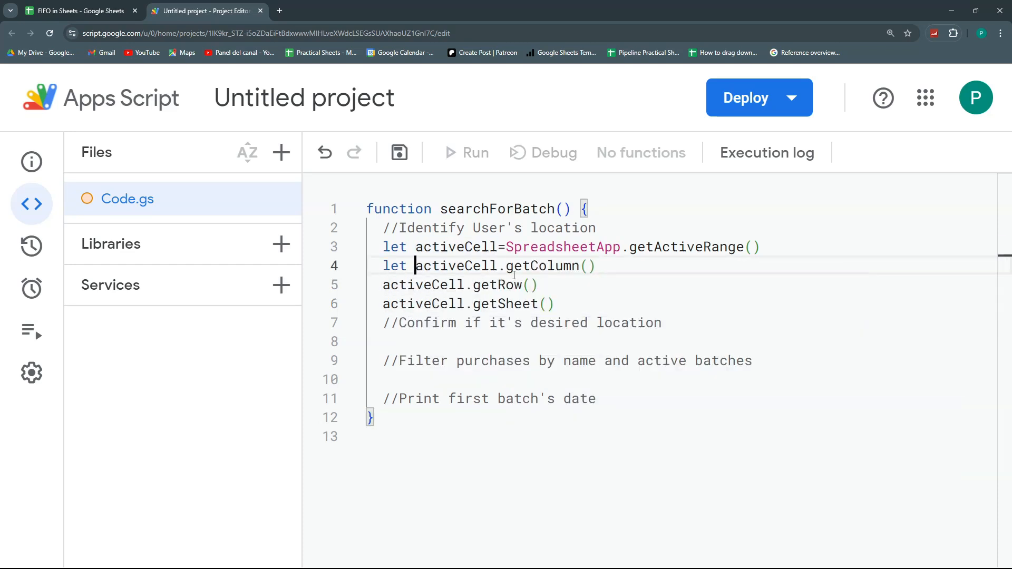
{"action": "key", "text": "Down"}
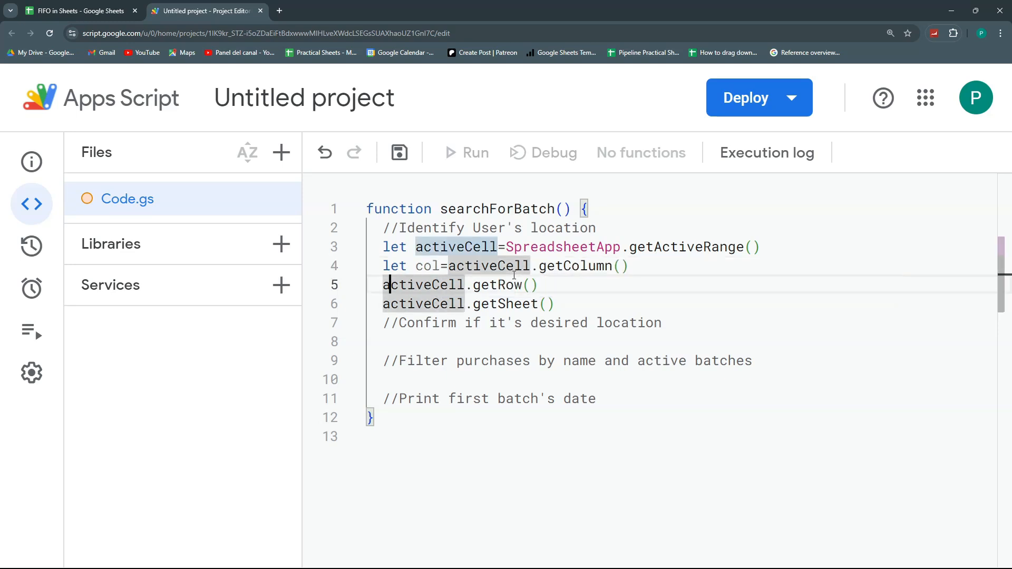
{"action": "type", "text": "let row="}
{"action": "key", "text": "Down"}
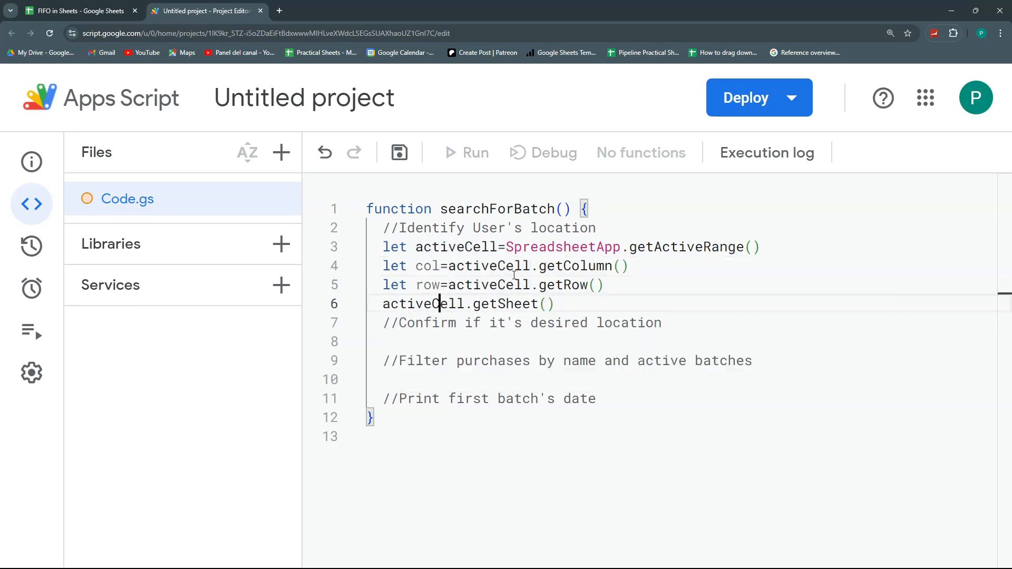
{"action": "key", "text": "Left"}
{"action": "type", "text": "let sheet="}
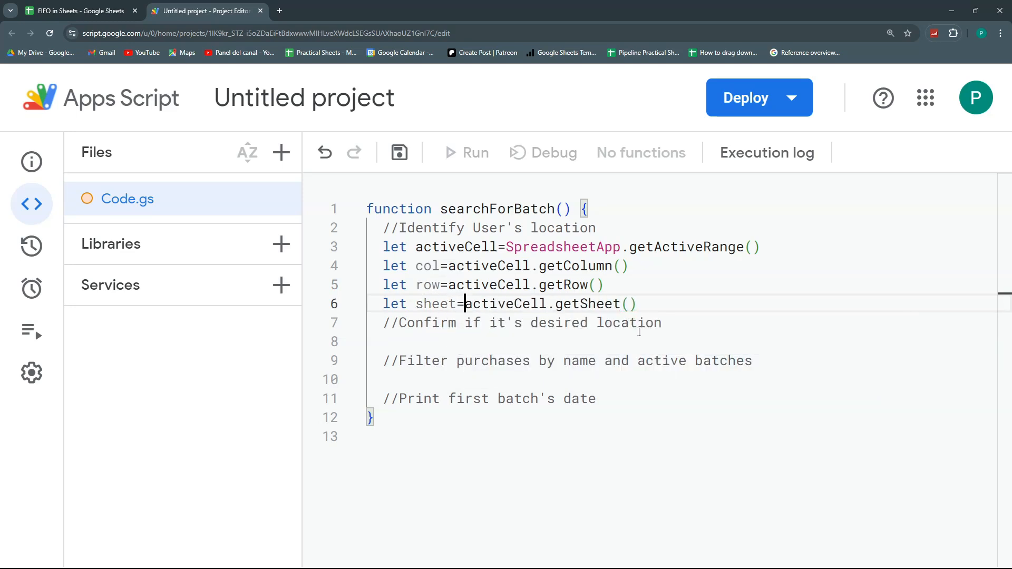
{"action": "left_click", "coordinate": [642, 305]}
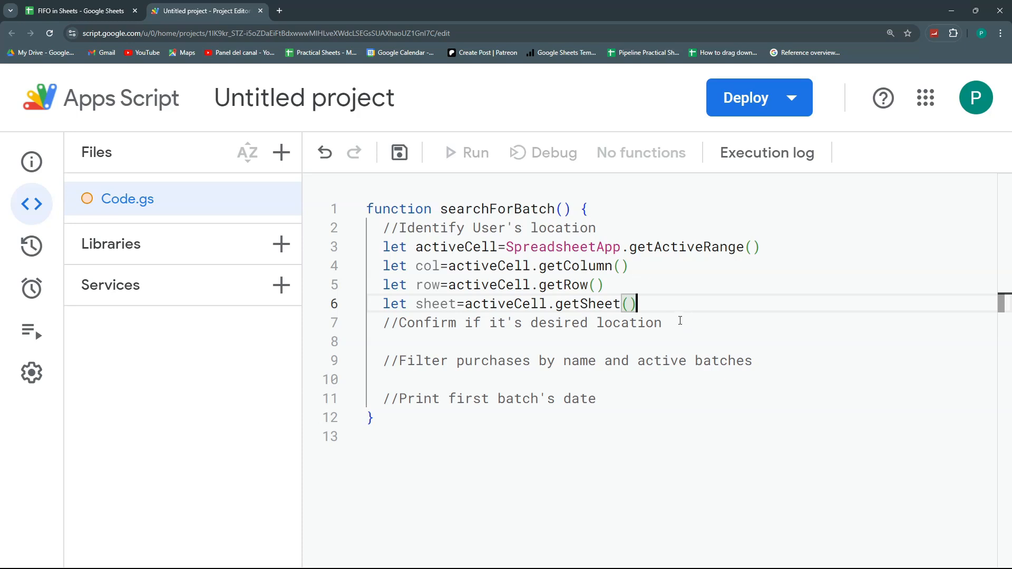
{"action": "key", "text": "Return"}
Start an if condition testing col==1 below the desired-location comment, checking the NAME column's position on the spreadsheet's Sales sheet.
{"action": "left_click", "coordinate": [679, 338]}
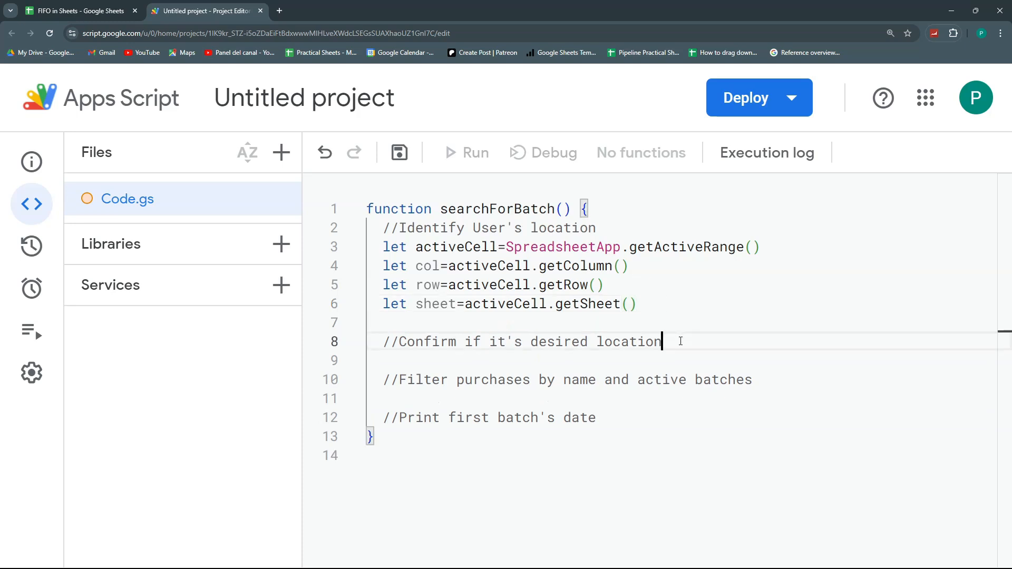
{"action": "key", "text": "Return"}
{"action": "type", "text": "i"}
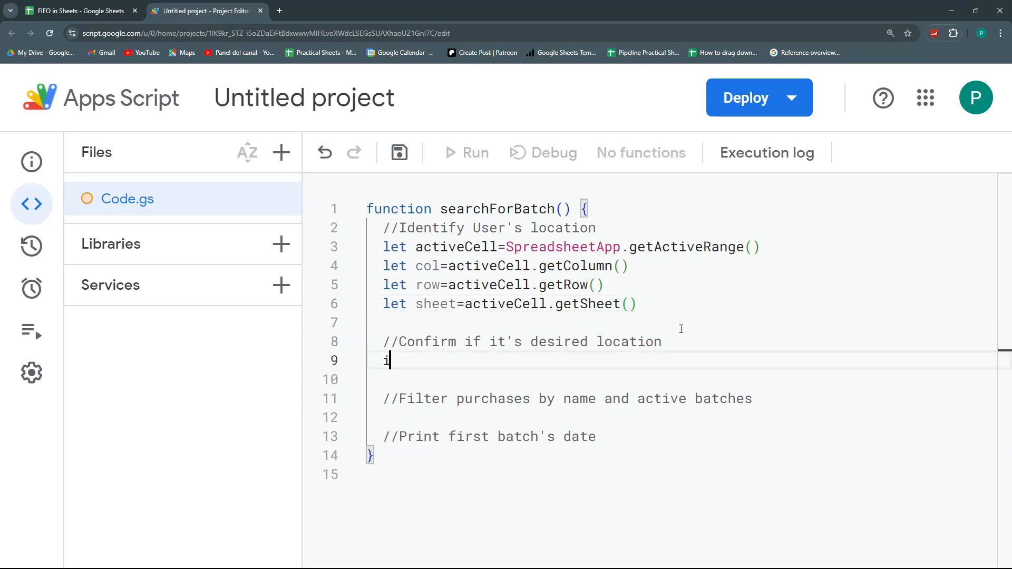
{"action": "type", "text": "f("}
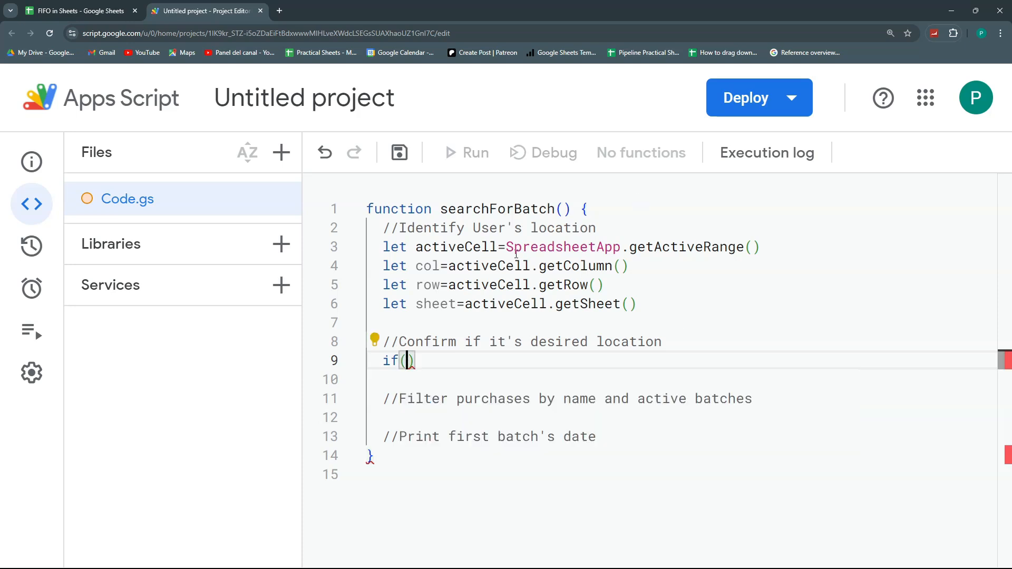
{"action": "left_click_drag", "start_coordinate": [418, 268], "coordinate": [448, 303]}
{"action": "left_click", "coordinate": [407, 361]}
{"action": "type", "text": "col"}
{"action": "type", "text": "==1"}
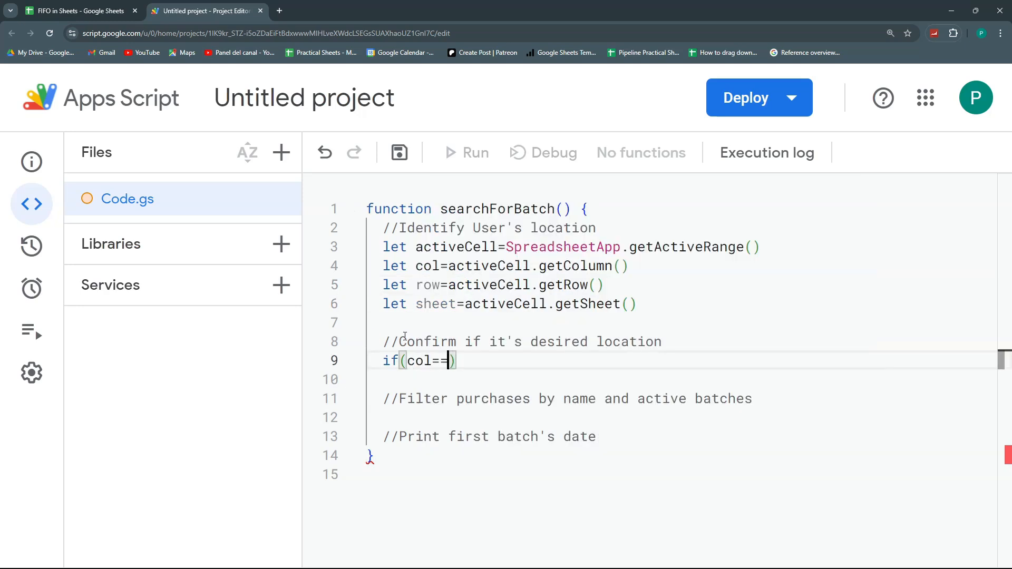
{"action": "left_click", "coordinate": [79, 10]}
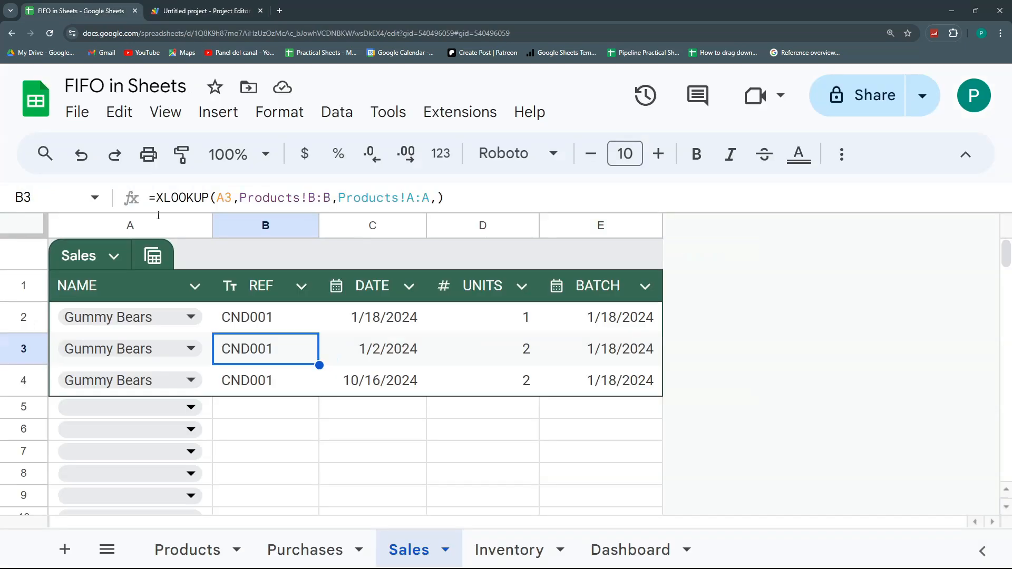
{"action": "left_click", "coordinate": [185, 363]}
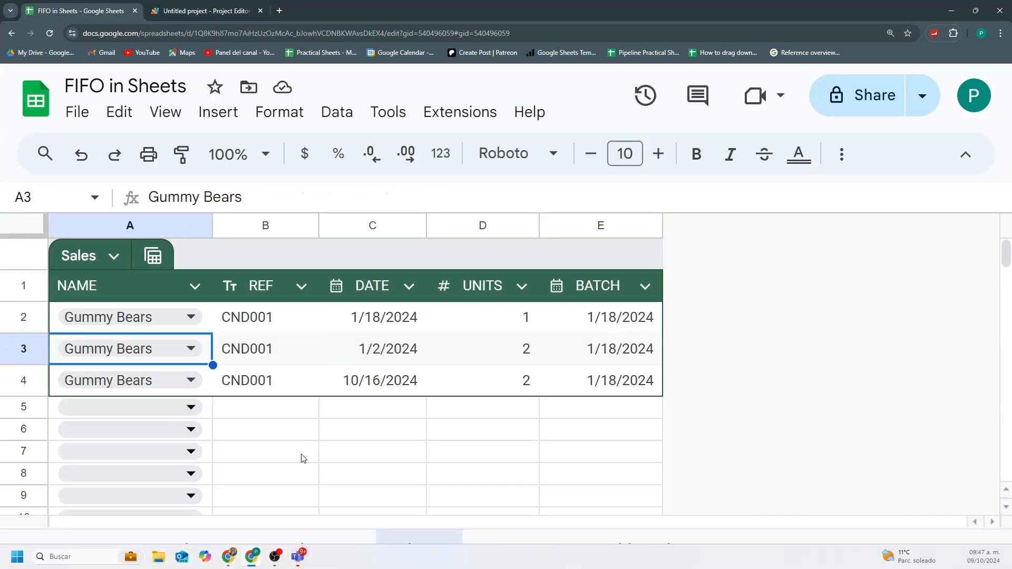
{"action": "left_click", "coordinate": [299, 561]}
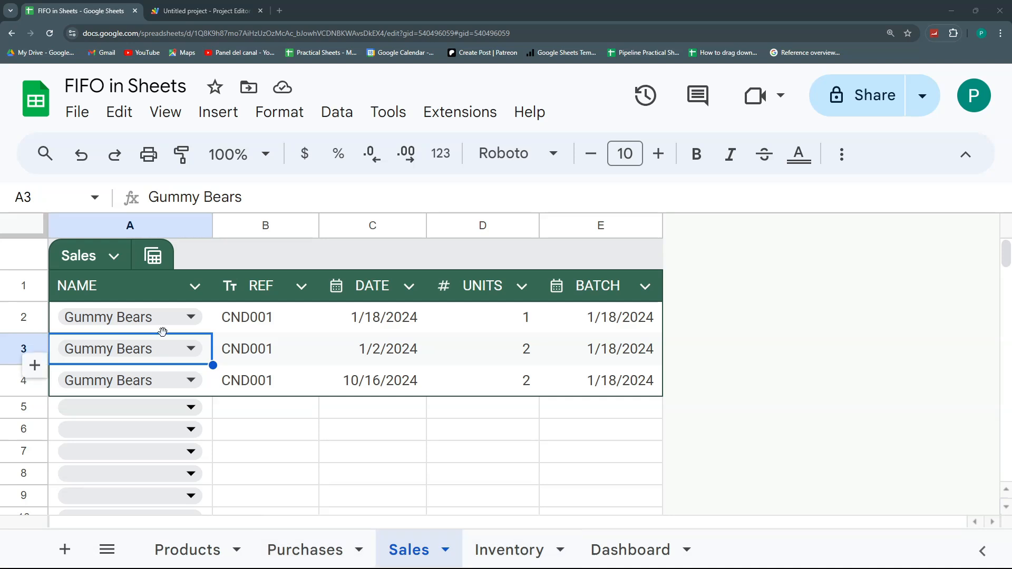
{"action": "key", "text": "ctrl+Tab"}
Extend the if condition with && row>1, checking the header row on the spreadsheet's Sales sheet.
{"action": "type", "text": "&&"}
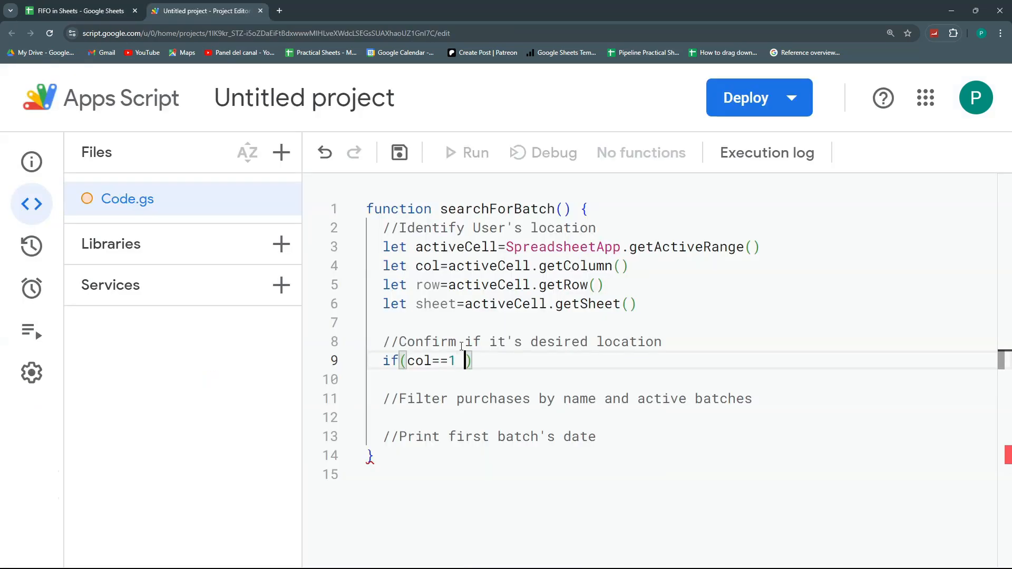
{"action": "type", "text": " row"}
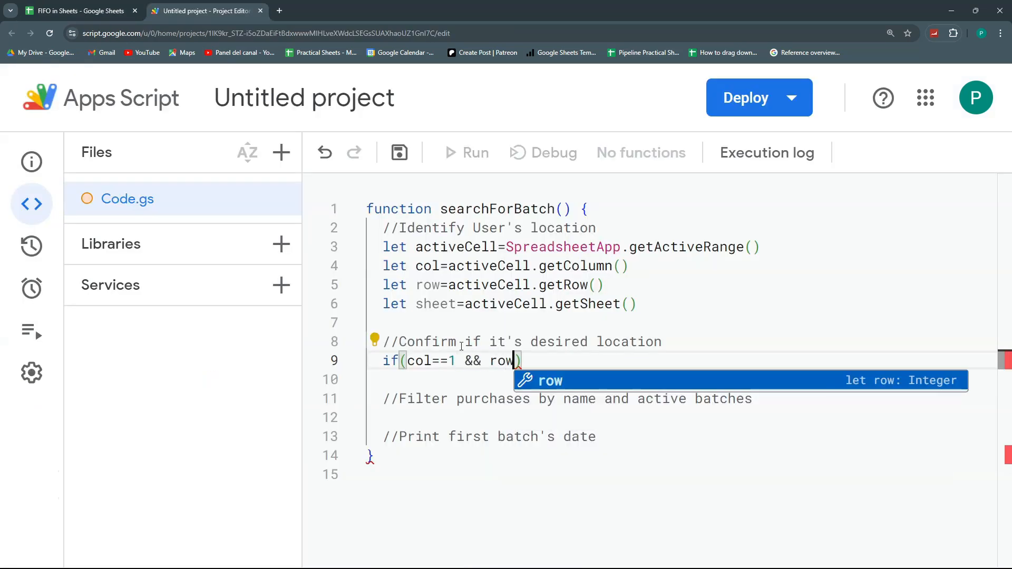
{"action": "left_click", "coordinate": [104, 4]}
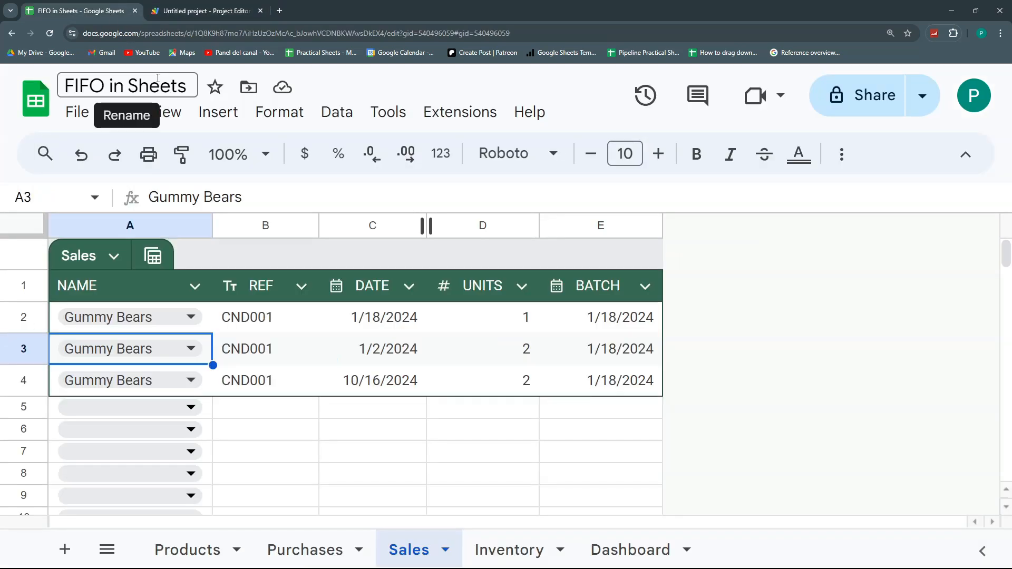
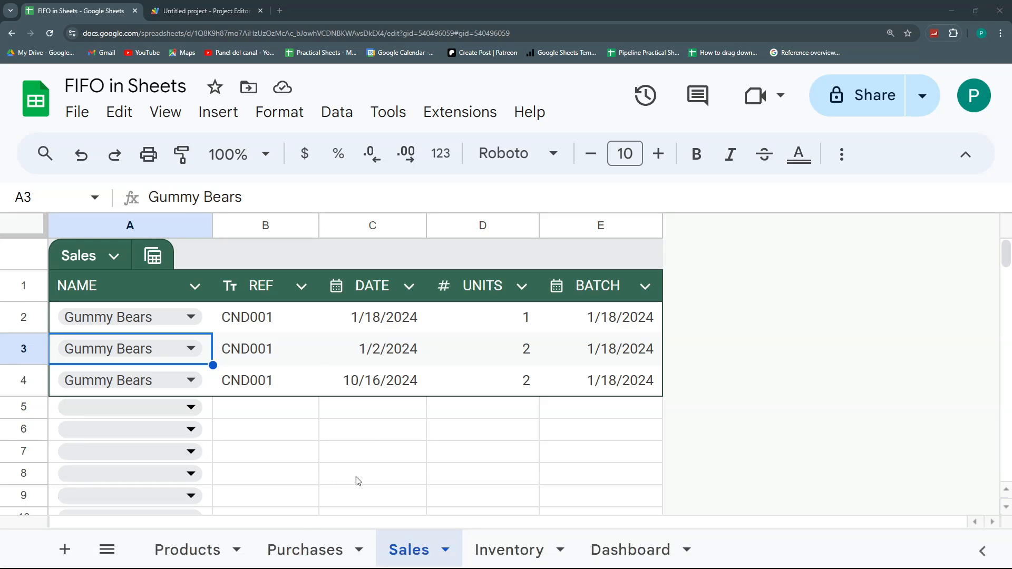
{"action": "left_click_drag", "start_coordinate": [64, 287], "coordinate": [703, 288]}
{"action": "left_click", "coordinate": [221, 10]}
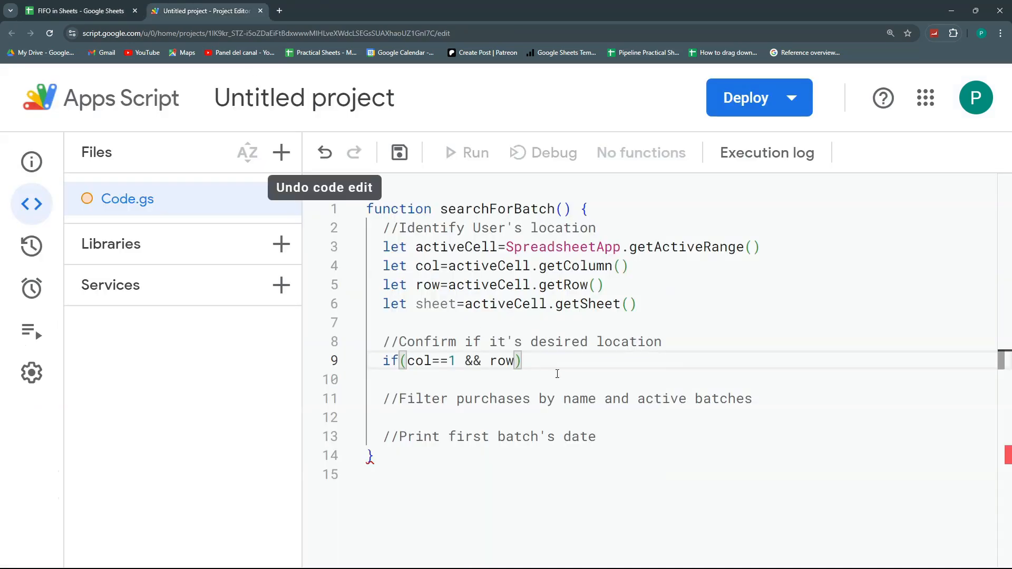
{"action": "type", "text": ">1 "}
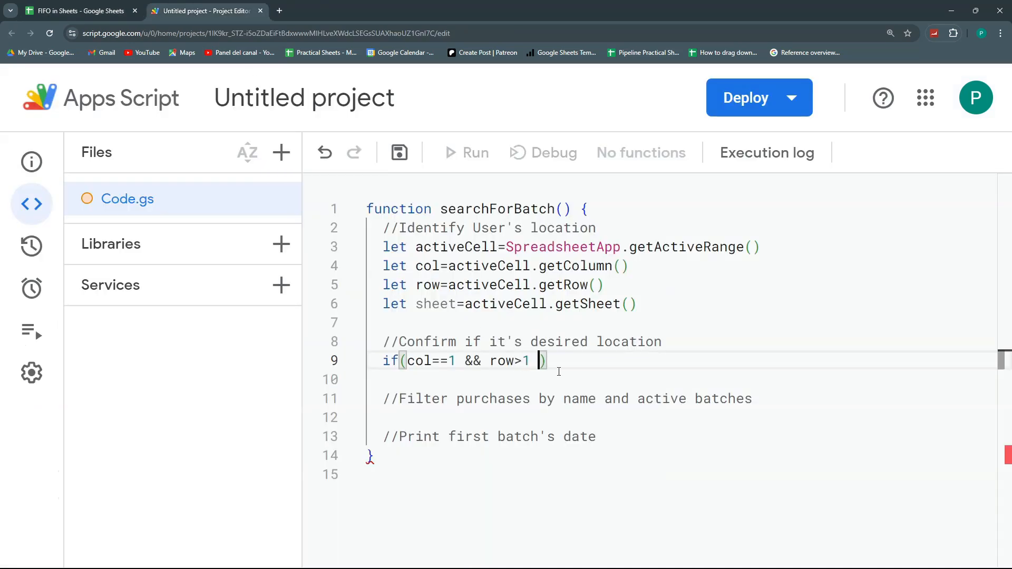
Add && sheet.getName()=="Sales" to the if condition and open its braced code block.
{"action": "type", "text": "&& sheet"}
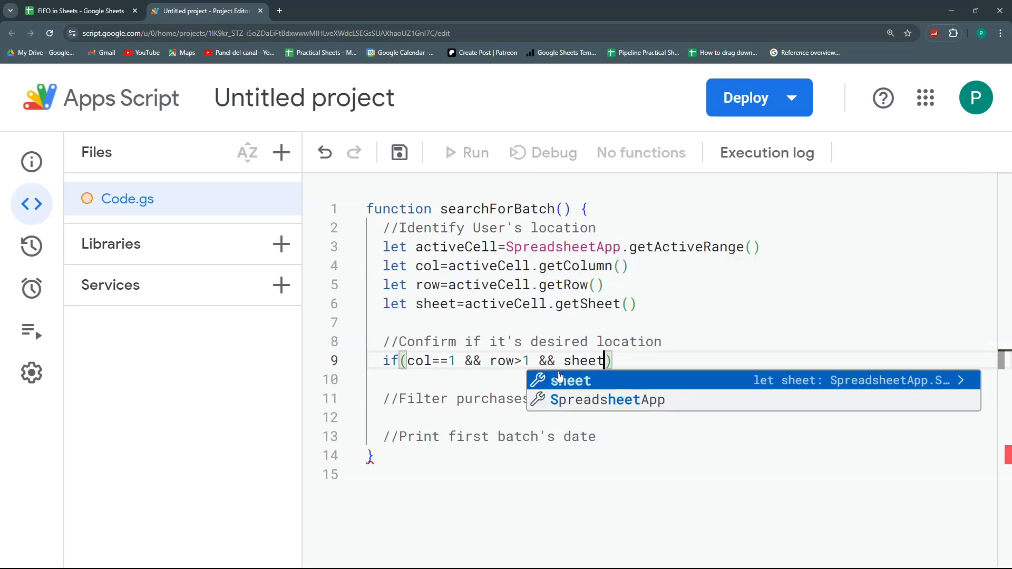
{"action": "type", "text": ".getName()=="}
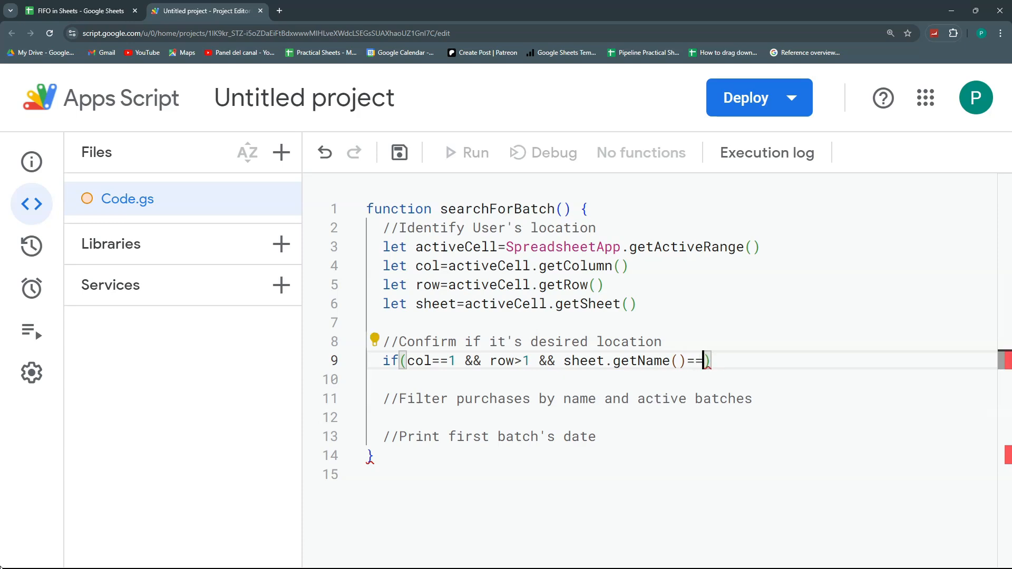
{"action": "key", "text": "ctrl+Tab"}
{"action": "left_click", "coordinate": [216, 11]}
{"action": "type", "text": "\"Sales\")"}
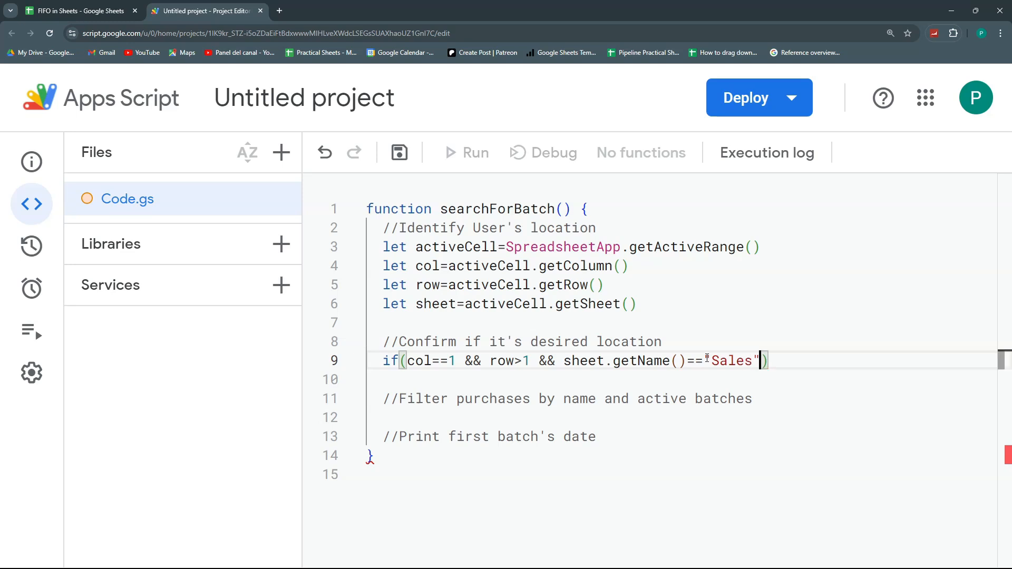
{"action": "type", "text": "{"}
{"action": "key", "text": "Return"}
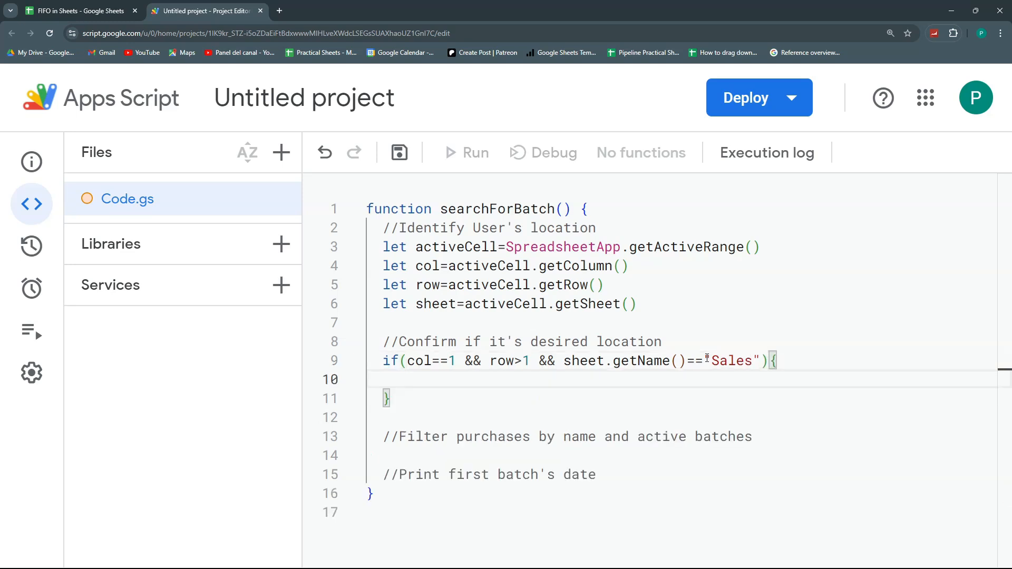
Move the if block's closing brace below the "Print first batch's date" comment and remove the blank lines after the condition.
{"action": "key", "text": "Return"}
{"action": "left_click", "coordinate": [383, 418]}
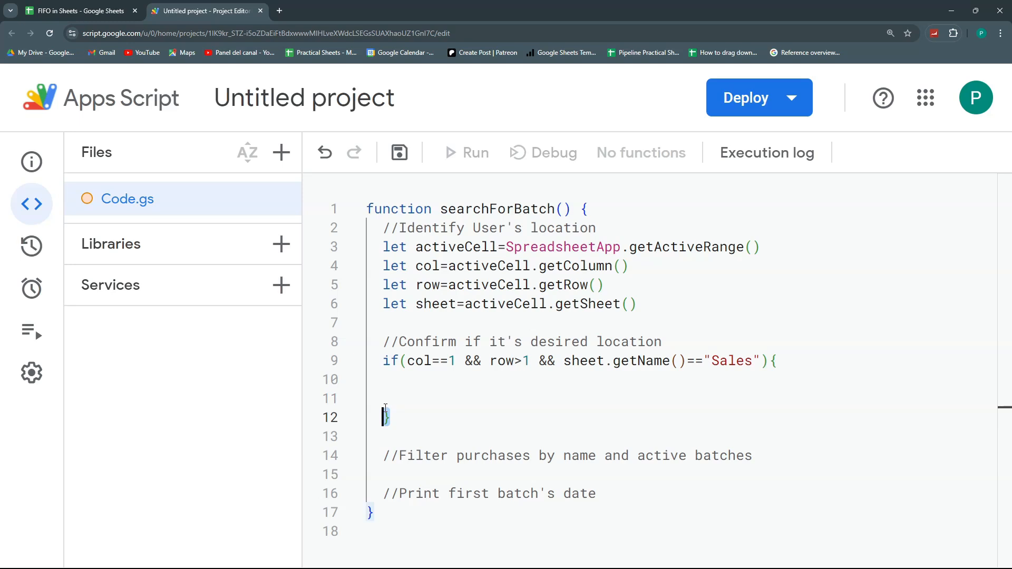
{"action": "key", "text": "alt+Down"}
{"action": "key", "text": "alt+Down"}
{"action": "key", "text": "alt+Down"}
{"action": "key", "text": "alt+Down"}
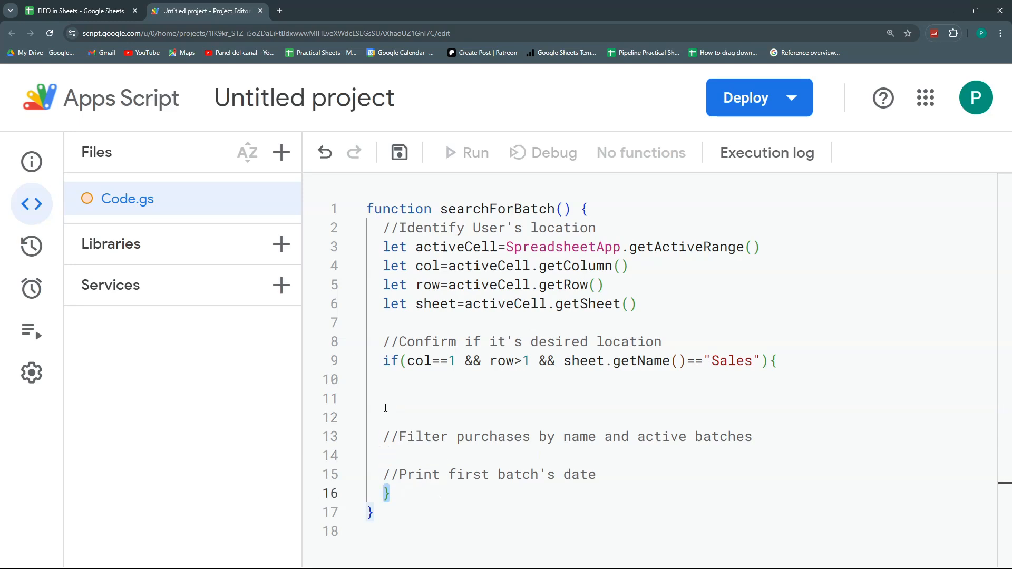
{"action": "left_click", "coordinate": [386, 408]}
{"action": "key", "text": "BackSpace"}
{"action": "key", "text": "BackSpace"}
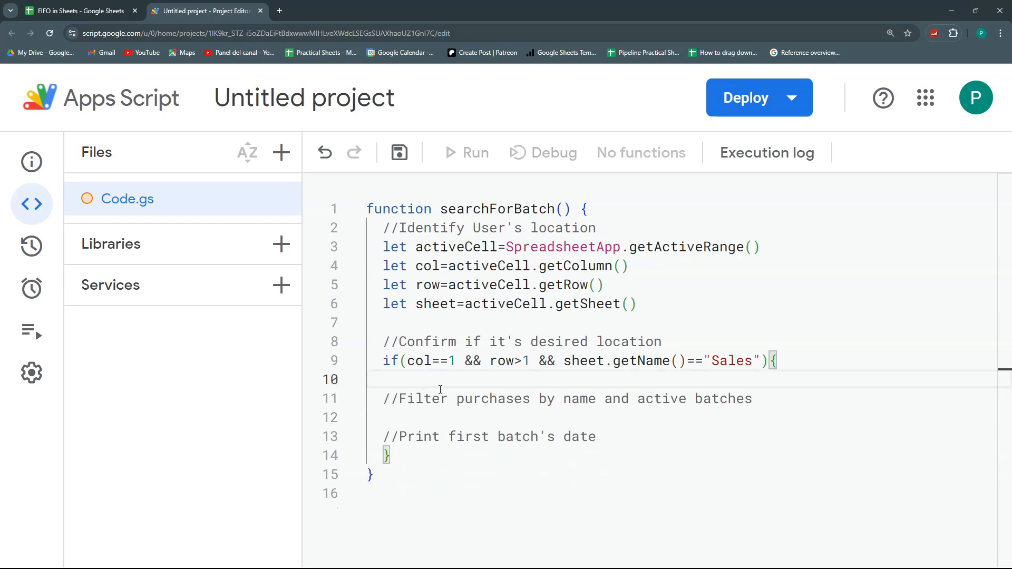
{"action": "key", "text": "BackSpace"}
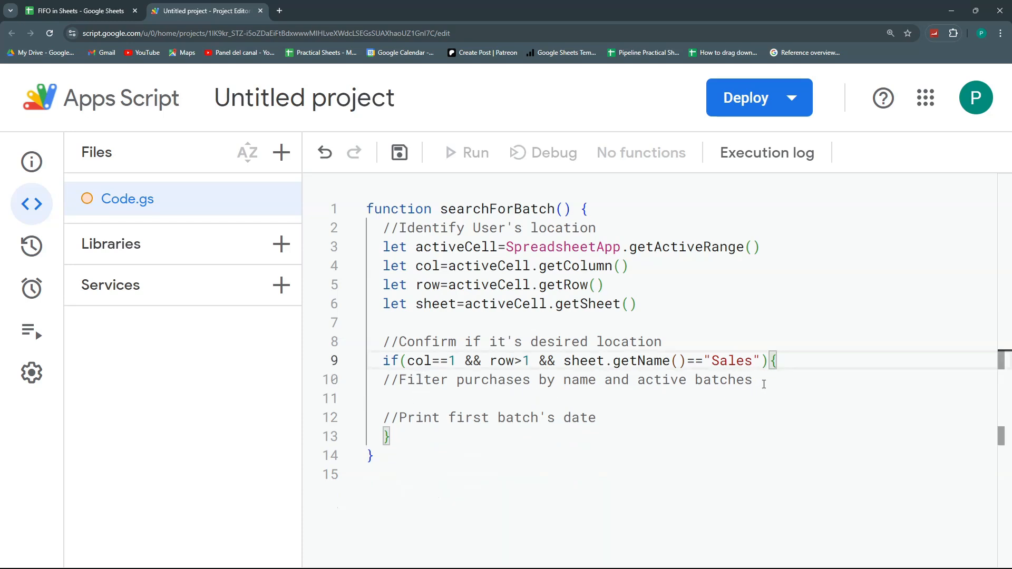
Add activeCell.getValue() on a new line below the "Filter purchases by name and active batches" comment.
{"action": "left_click", "coordinate": [769, 380]}
{"action": "key", "text": "Return"}
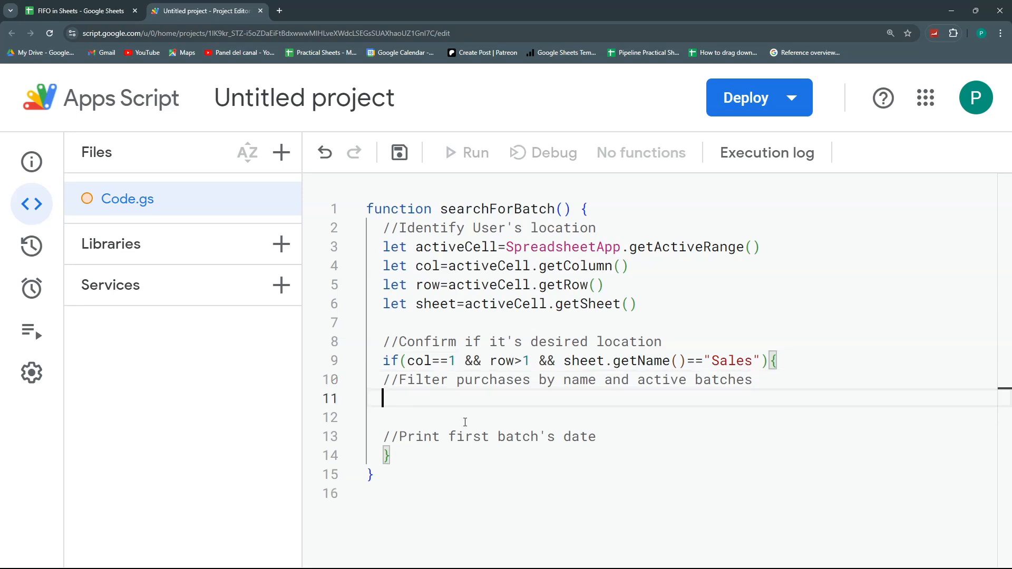
{"action": "left_click", "coordinate": [67, 7]}
{"action": "left_click", "coordinate": [180, 13]}
{"action": "left_click_drag", "start_coordinate": [415, 247], "coordinate": [498, 247]}
{"action": "left_click", "coordinate": [411, 396]}
{"action": "type", "text": "activ"}
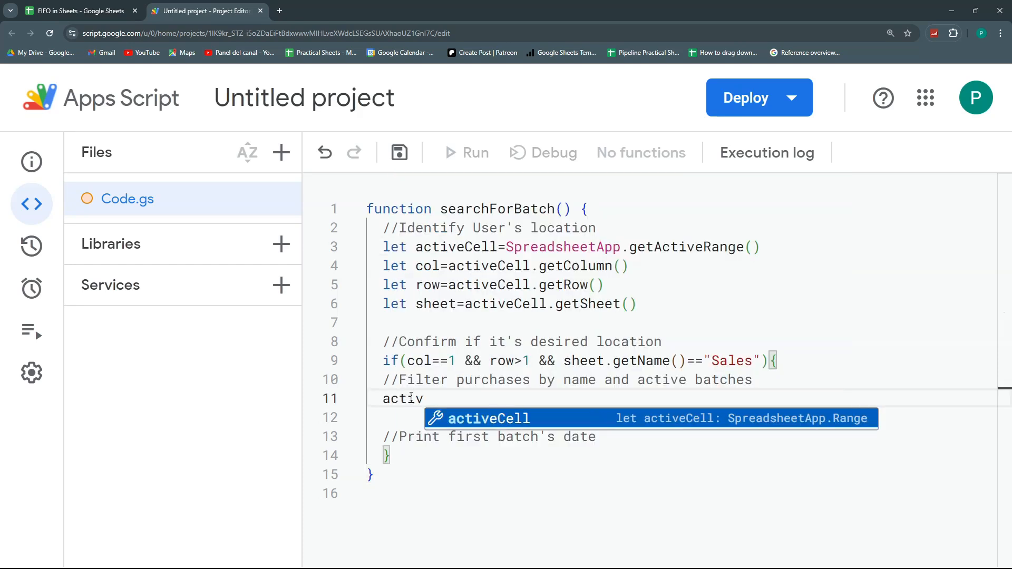
{"action": "key", "text": "Tab"}
{"action": "type", "text": ".getValue"}
{"action": "key", "text": "Tab"}
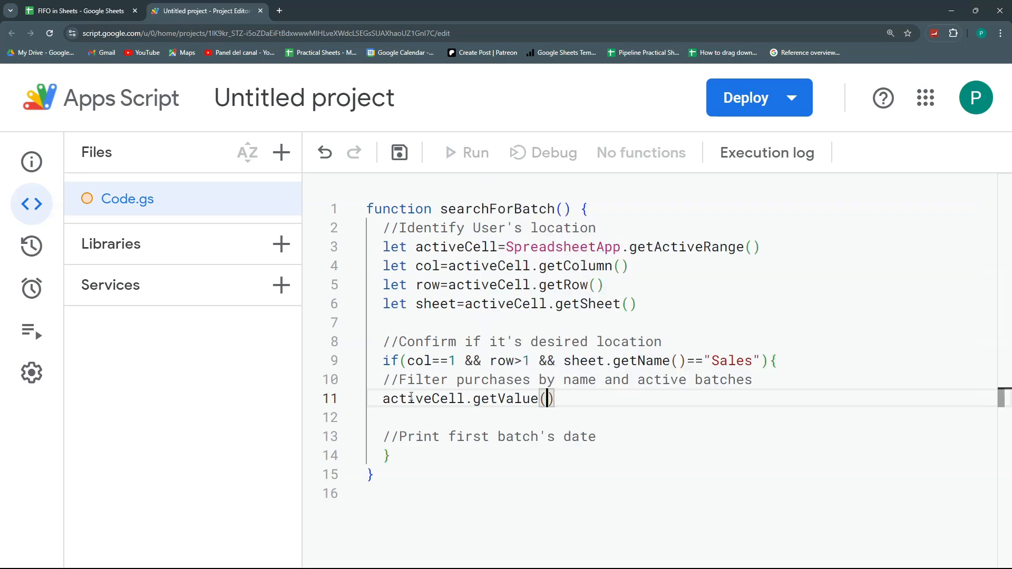
Assign the getValue call to a variable named name and add an empty line below it.
{"action": "key", "text": "Home"}
{"action": "type", "text": "let name"}
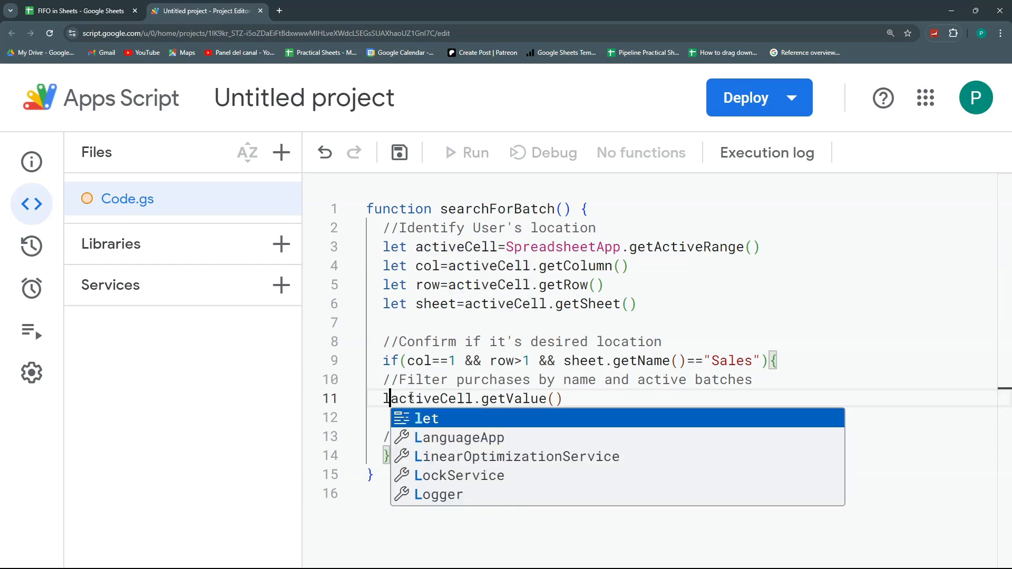
{"action": "type", "text": "="}
{"action": "left_click", "coordinate": [662, 398]}
{"action": "key", "text": "Return"}
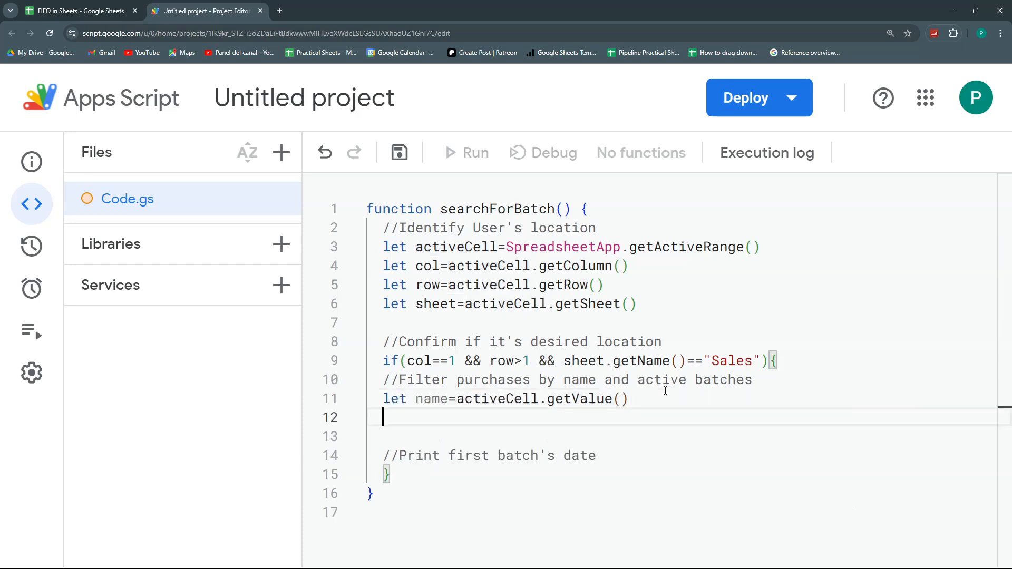
Examine the Purchases sheet's columns in the spreadsheet, and return to the end of the name declaration in the script.
{"action": "left_click_drag", "start_coordinate": [596, 377], "coordinate": [514, 378]}
{"action": "left_click", "coordinate": [79, 10]}
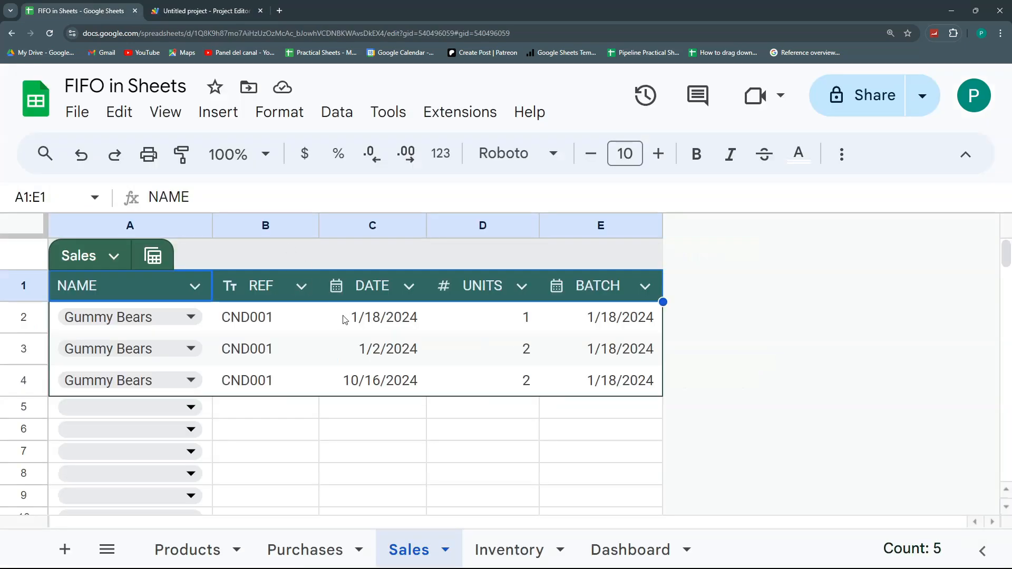
{"action": "left_click", "coordinate": [315, 549]}
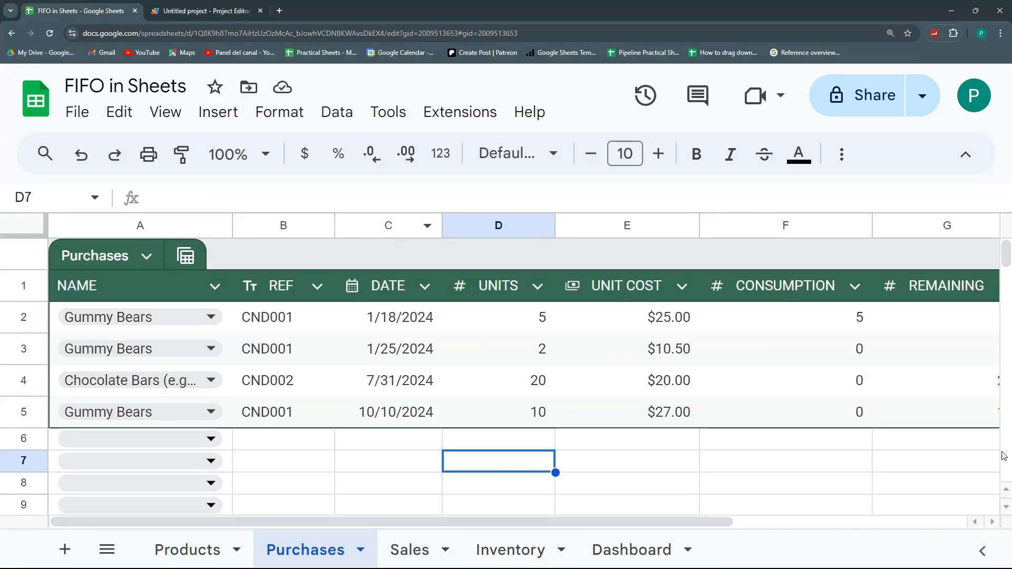
{"action": "left_click", "coordinate": [193, 8]}
{"action": "left_click", "coordinate": [686, 400]}
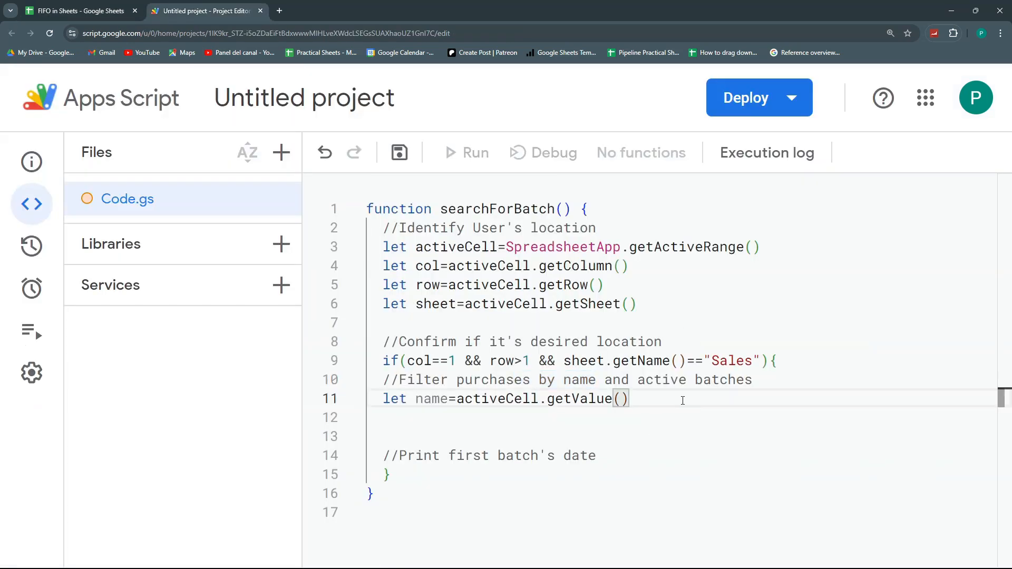
Add SpreadsheetApp.getActiveSpreadsheet on a new line below the name declaration.
{"action": "key", "text": "Return"}
{"action": "type", "text": "S"}
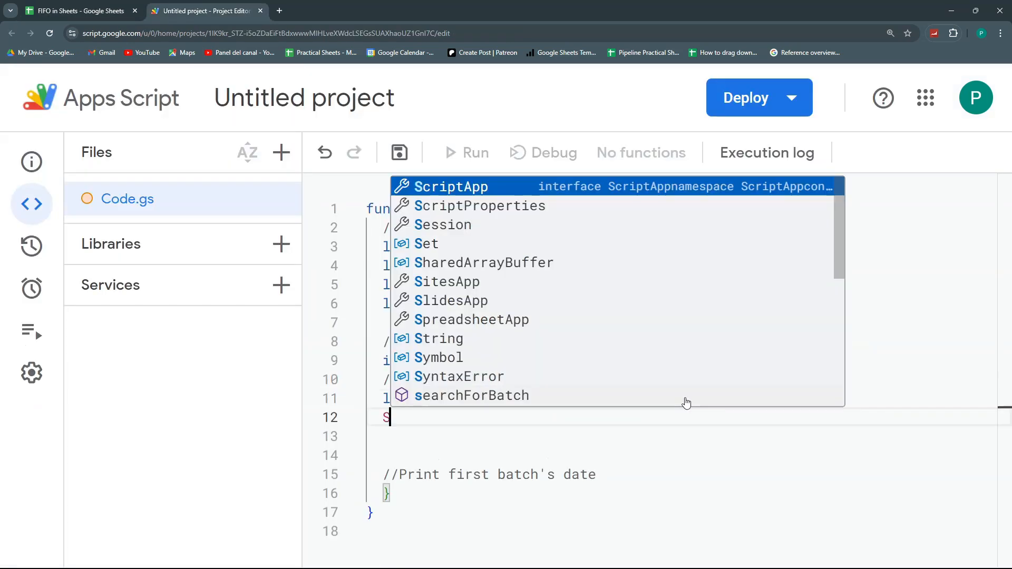
{"action": "type", "text": "preadsheetApp.get"}
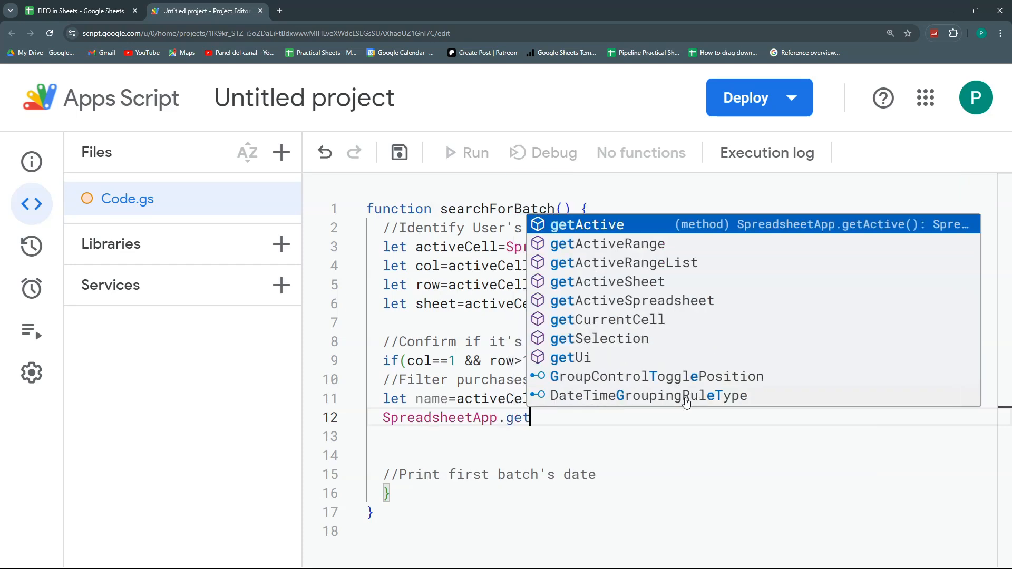
{"action": "type", "text": "A"}
{"action": "key", "text": "Down"}
{"action": "key", "text": "Down"}
{"action": "key", "text": "Down"}
{"action": "key", "text": "Down"}
{"action": "key", "text": "Return"}
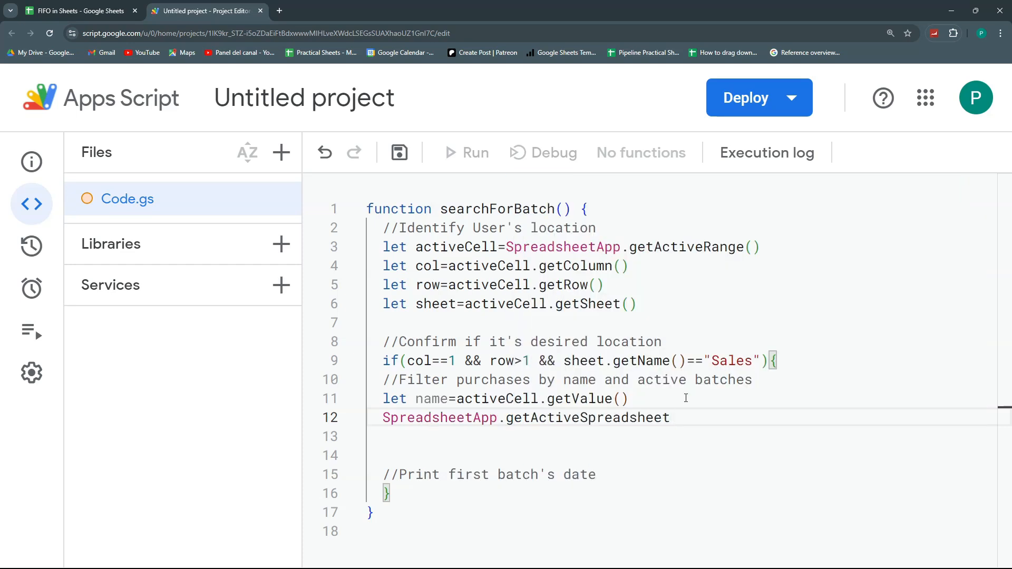
Complete the getActiveSpreadsheet() call and chain .getSheetByName("Purchases") to it.
{"action": "type", "text": "().get"}
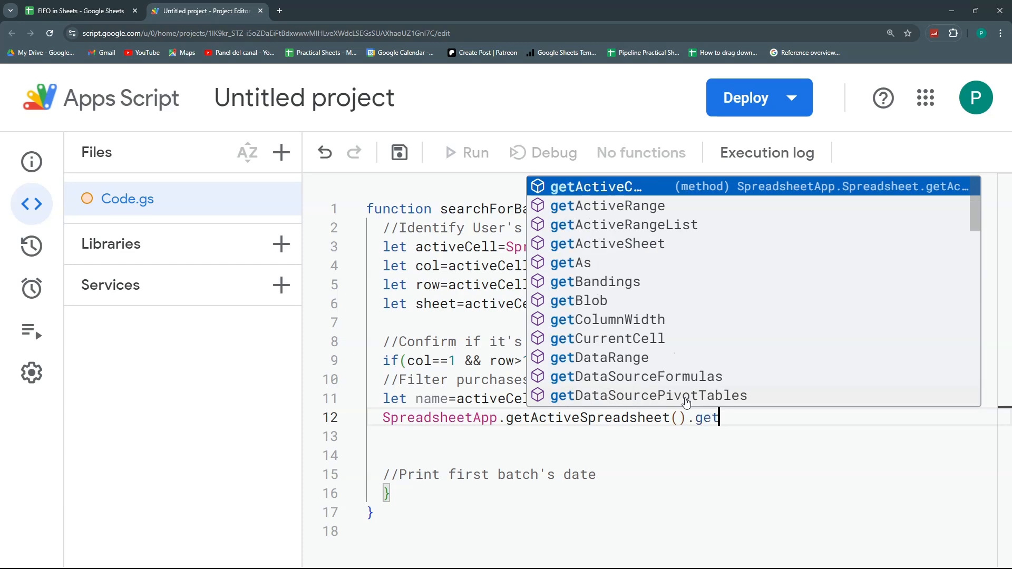
{"action": "type", "text": "Sheet"}
{"action": "key", "text": "Return"}
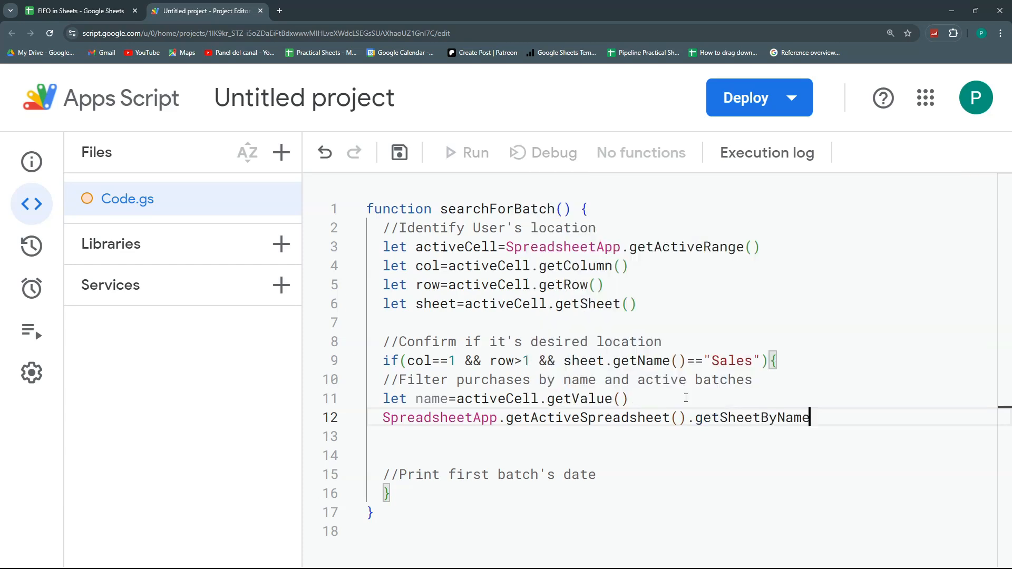
{"action": "type", "text": "(\"Purch"}
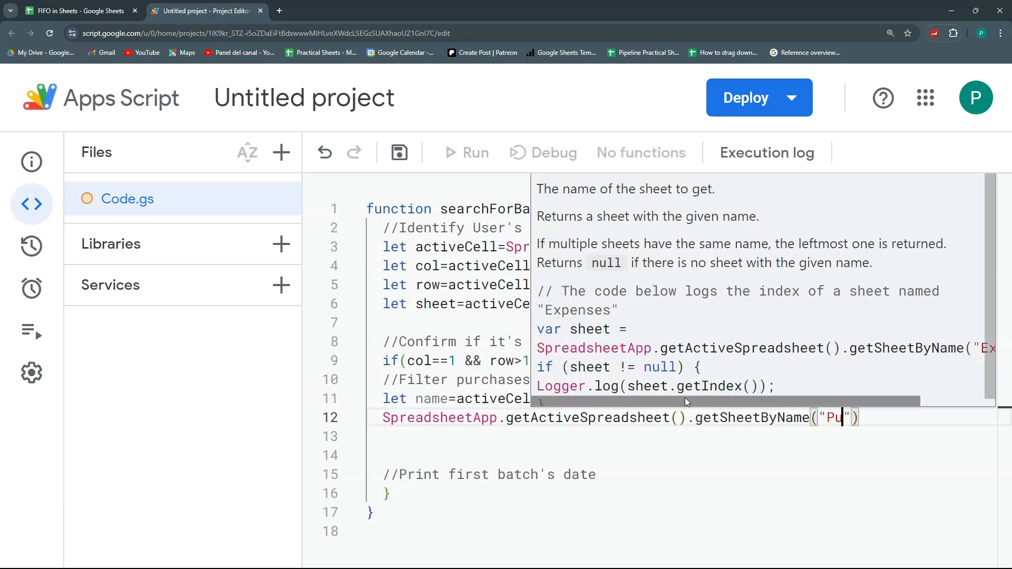
{"action": "type", "text": "ases"}
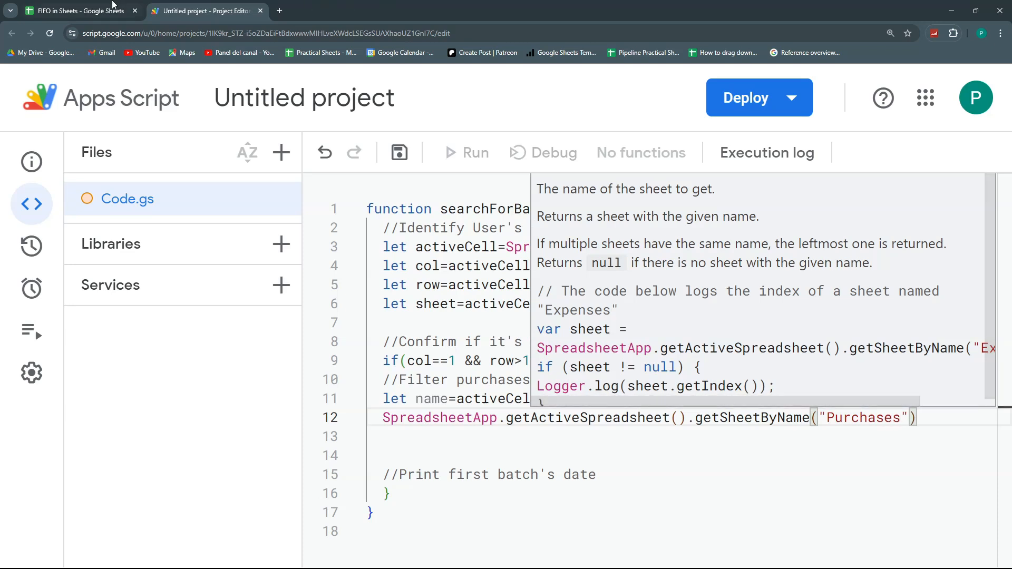
Glance at the FIFO in Sheets spreadsheet, return to the script and append .getDataRange() to the Purchases sheet call.
{"action": "left_click", "coordinate": [79, 11]}
{"action": "left_click", "coordinate": [205, 11]}
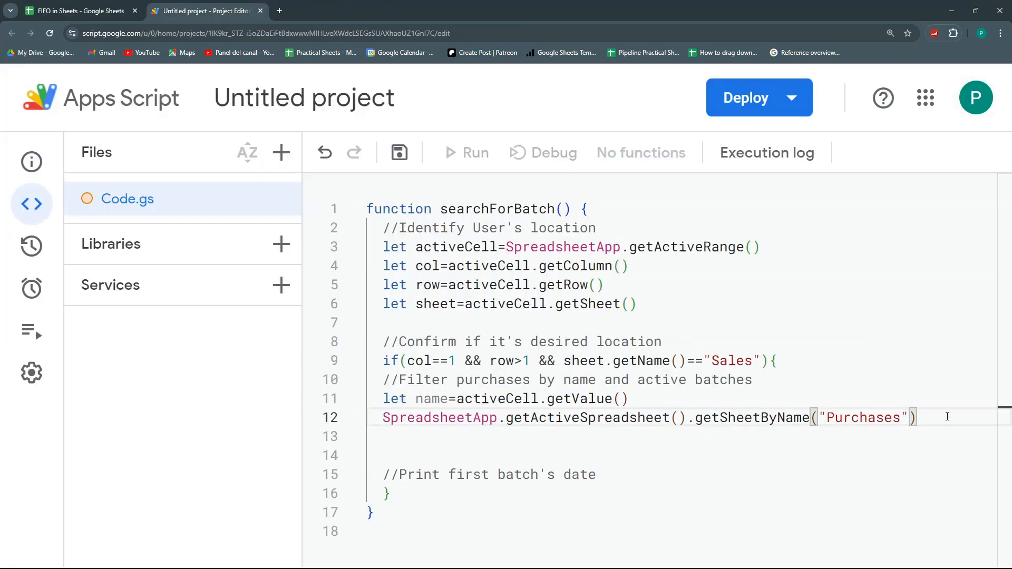
{"action": "type", "text": ".getD"}
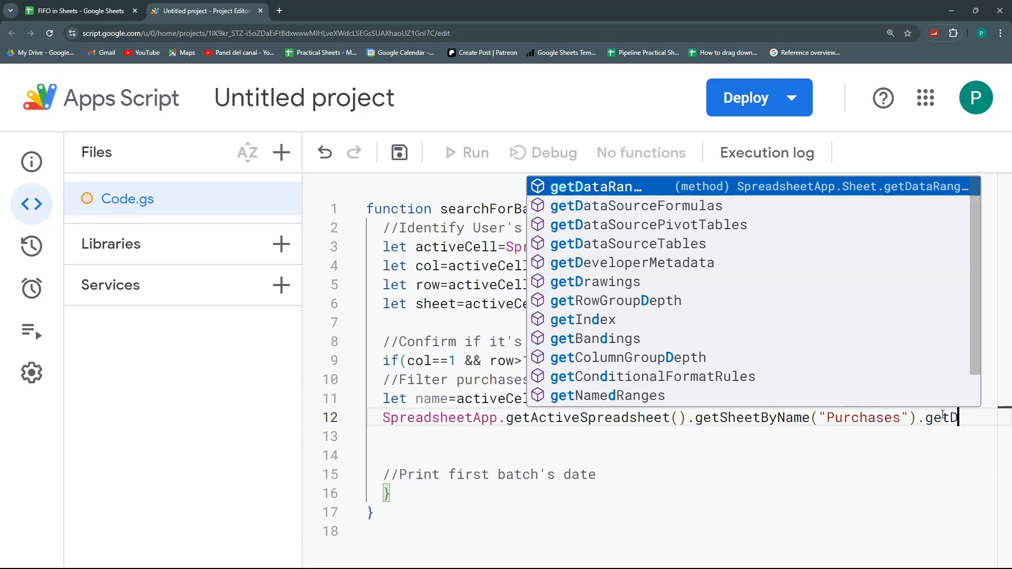
{"action": "key", "text": "Return"}
{"action": "type", "text": "()"}
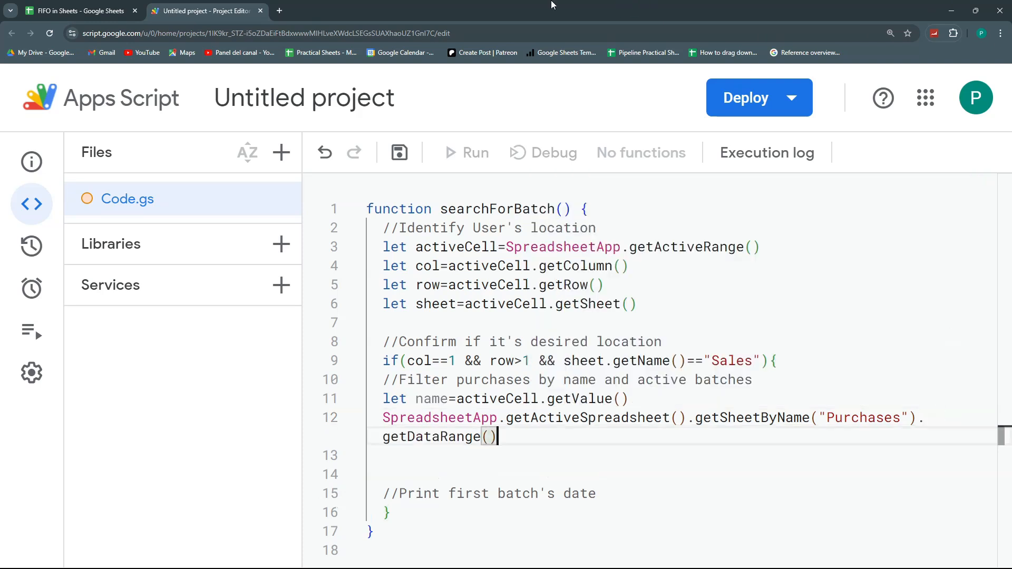
Select A1:G5 on the spreadsheet's Purchases sheet to review the data range, and append .getValues() to getDataRange() in the script.
{"action": "left_click", "coordinate": [64, 7]}
{"action": "left_click_drag", "start_coordinate": [937, 415], "coordinate": [201, 287]}
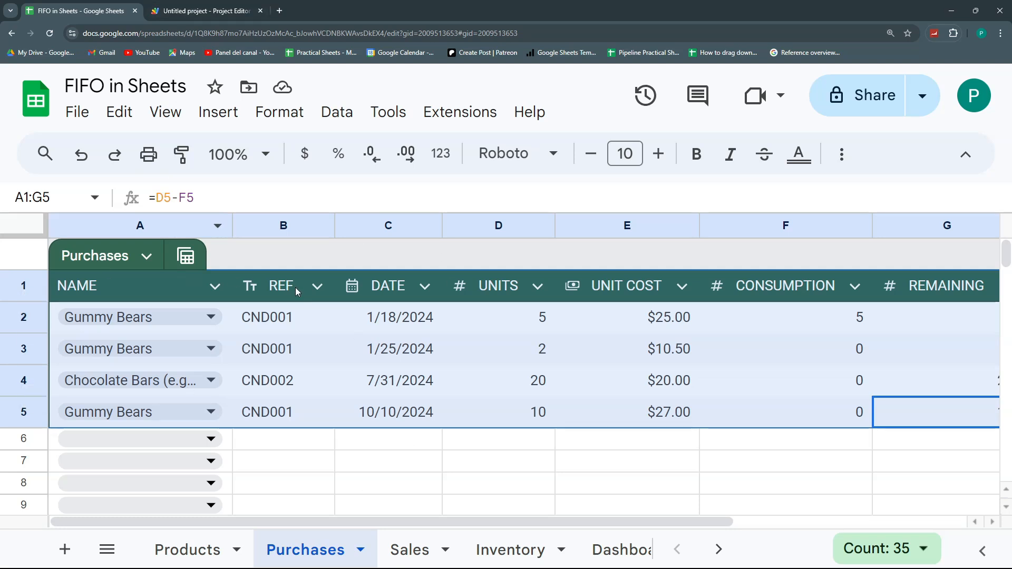
{"action": "left_click", "coordinate": [236, 6]}
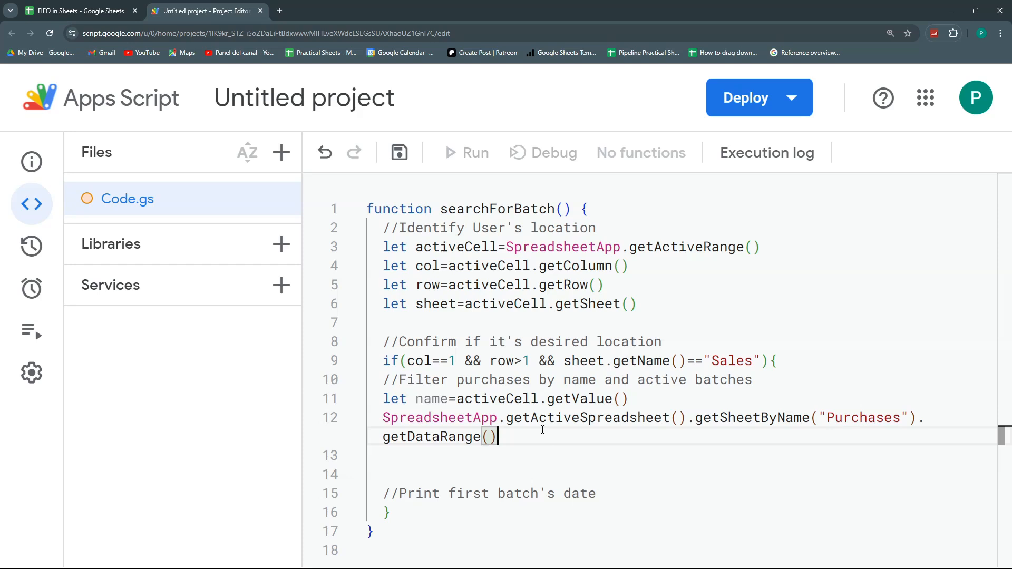
{"action": "type", "text": ".getValues"}
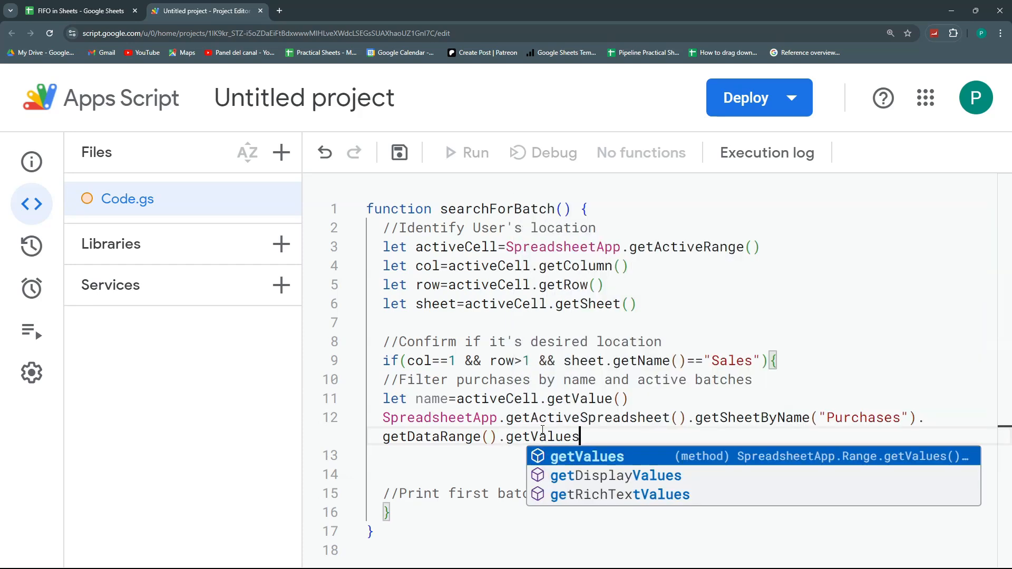
{"action": "type", "text": "()"}
Assign the Purchases getValues() expression to a variable named purchasesArray with let, and add an empty line below it.
{"action": "key", "text": "Up"}
{"action": "key", "text": "Left"}
{"action": "key", "text": "Left"}
{"action": "key", "text": "Left"}
{"action": "key", "text": "Left"}
{"action": "key", "text": "Left"}
{"action": "key", "text": "Left"}
{"action": "key", "text": "Left"}
{"action": "key", "text": "Left"}
{"action": "key", "text": "Left"}
{"action": "key", "text": "Left"}
{"action": "key", "text": "Left"}
{"action": "key", "text": "Left"}
{"action": "key", "text": "Left"}
{"action": "key", "text": "Left"}
{"action": "key", "text": "Left"}
{"action": "key", "text": "Left"}
{"action": "key", "text": "Left"}
{"action": "key", "text": "Left"}
{"action": "key", "text": "Left"}
{"action": "key", "text": "Left"}
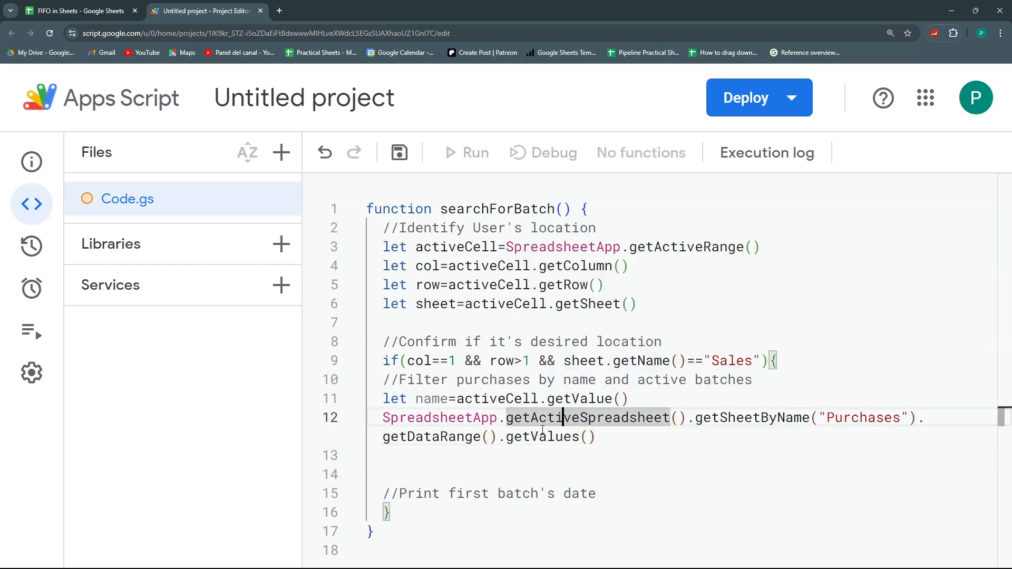
{"action": "type", "text": "let data"}
{"action": "key", "text": "BackSpace"}
{"action": "key", "text": "BackSpace"}
{"action": "key", "text": "BackSpace"}
{"action": "key", "text": "BackSpace"}
{"action": "type", "text": "purchasesArray"}
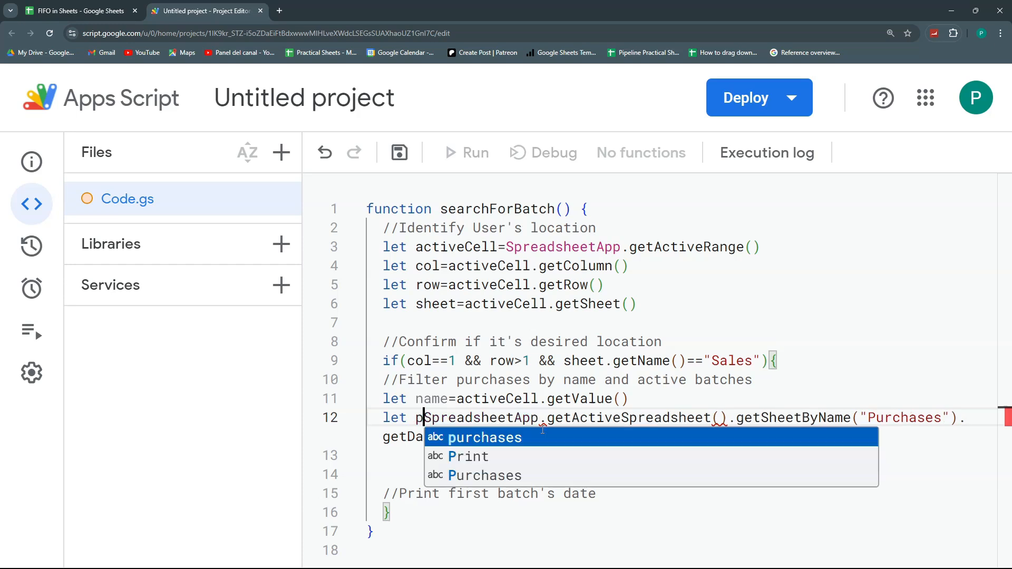
{"action": "type", "text": "="}
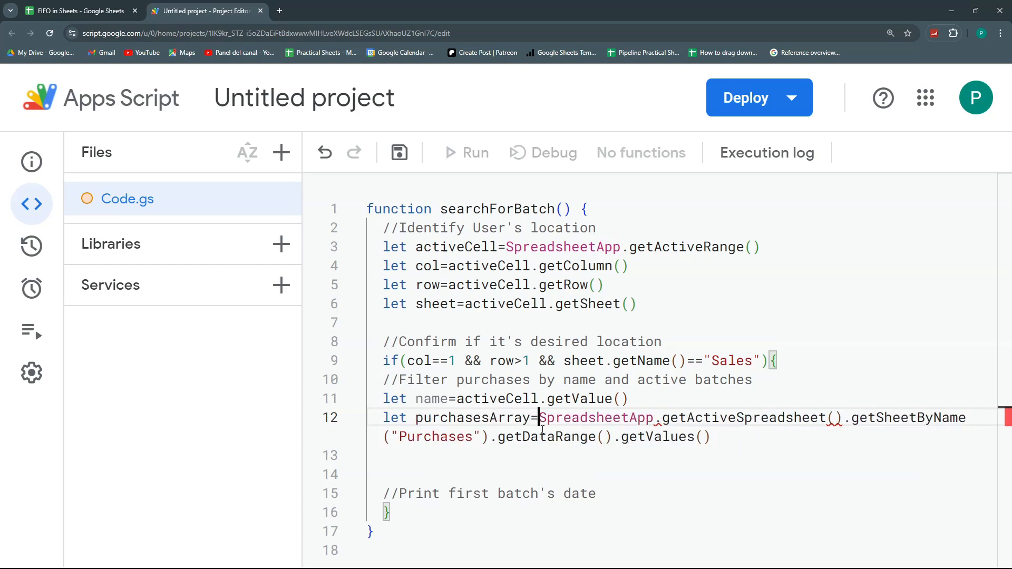
{"action": "left_click", "coordinate": [730, 431]}
{"action": "key", "text": "Return"}
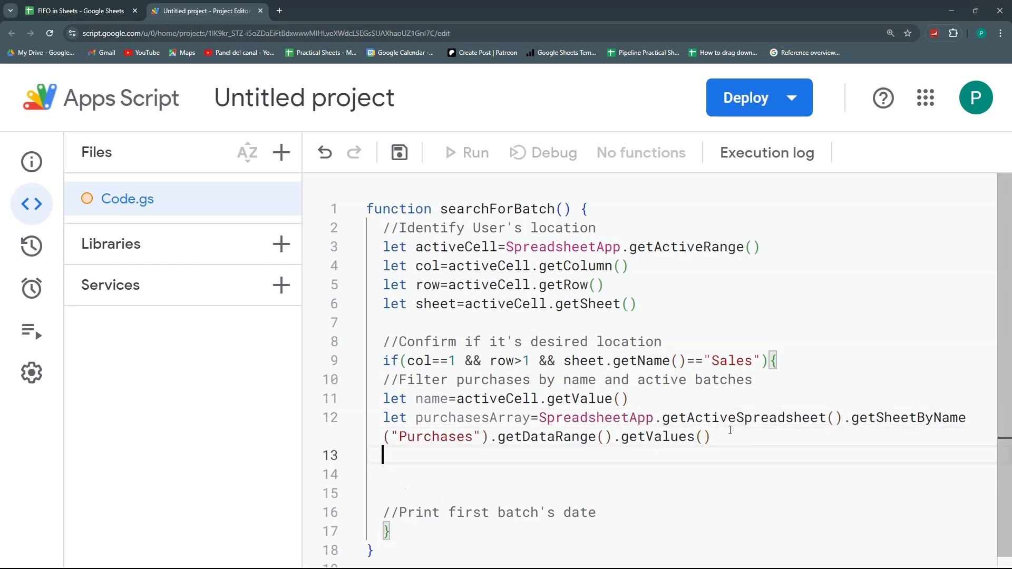
Begin a filter call on purchasesArray below its declaration, using an arrow function with the parameter row.
{"action": "type", "text": "purchasesArray"}
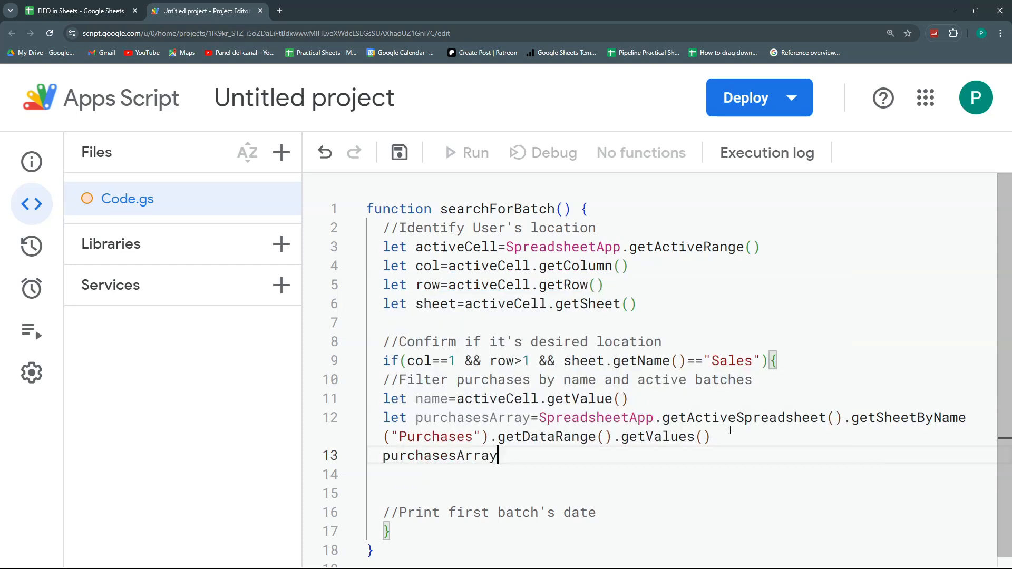
{"action": "type", "text": ".filter"}
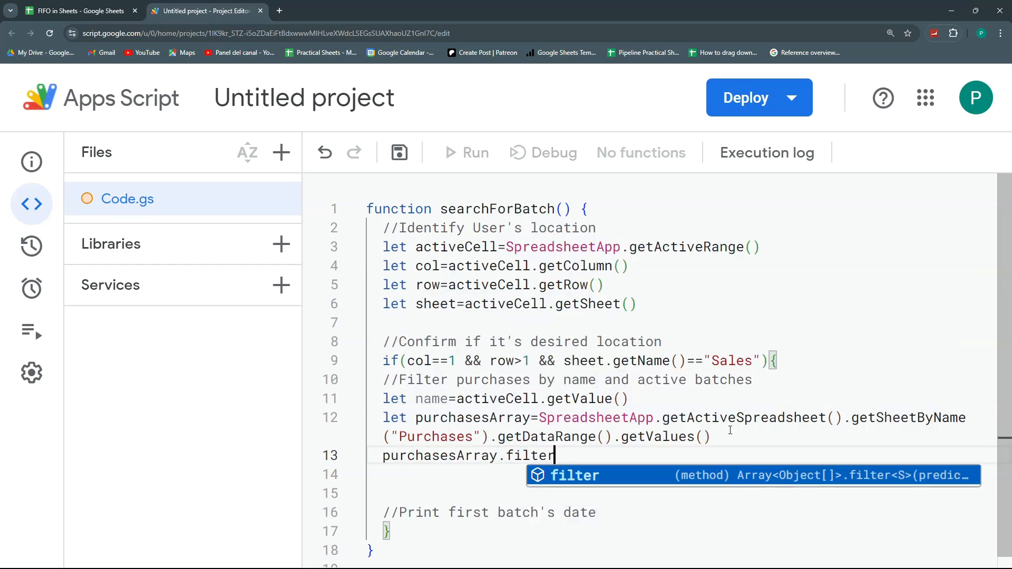
{"action": "type", "text": "("}
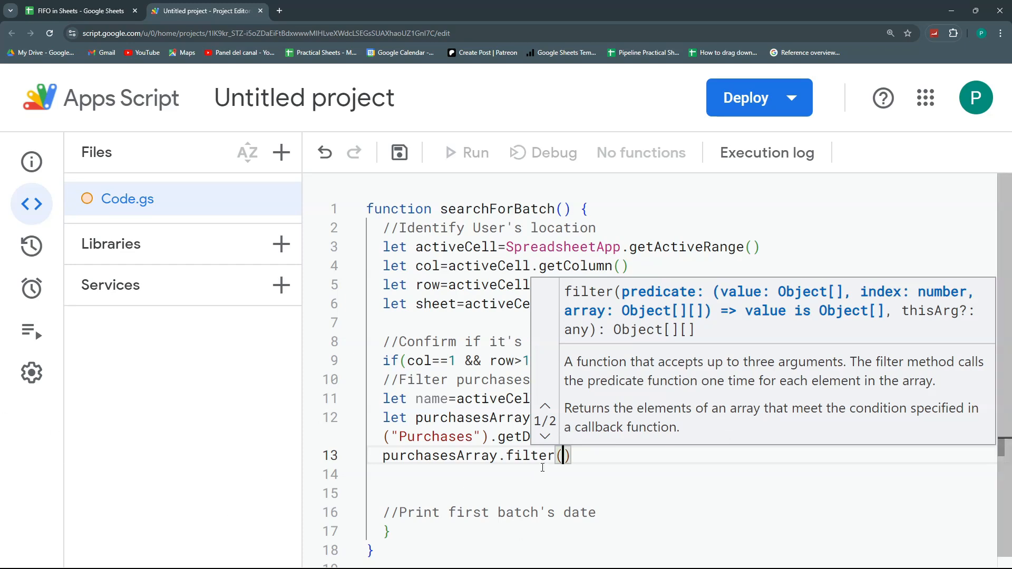
{"action": "left_click", "coordinate": [563, 456]}
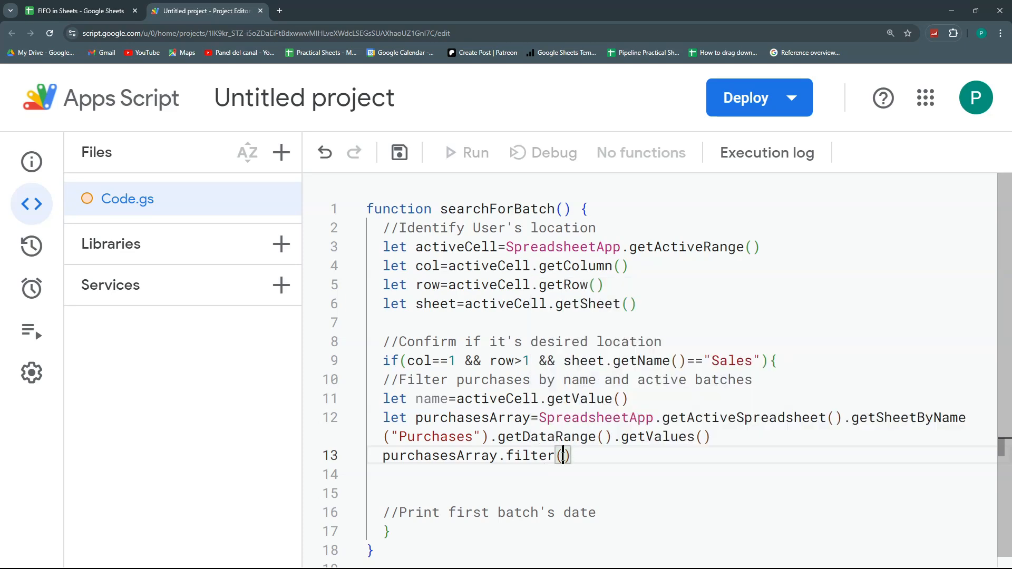
{"action": "type", "text": "row=>"}
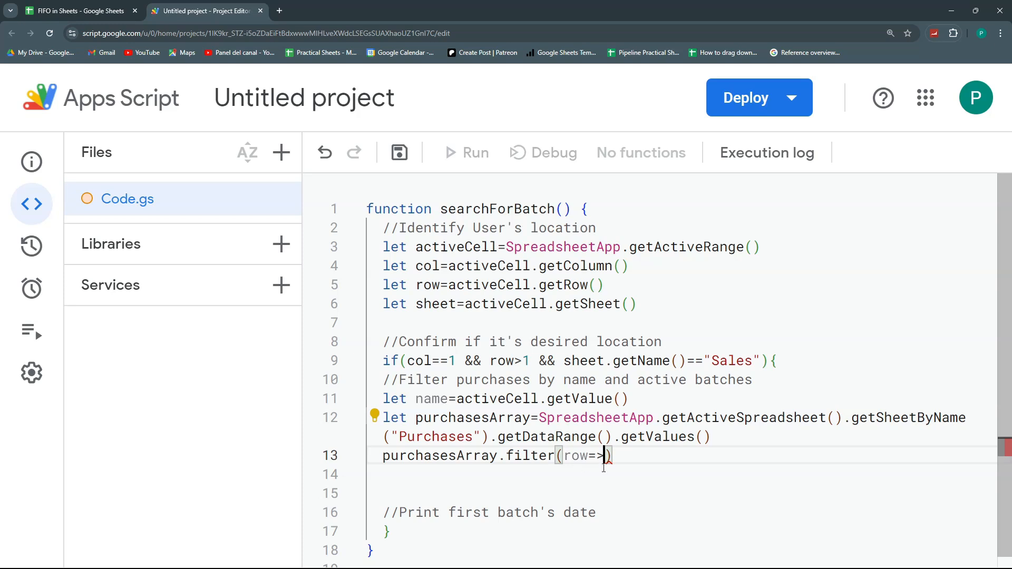
{"action": "left_click_drag", "start_coordinate": [591, 457], "coordinate": [605, 455]}
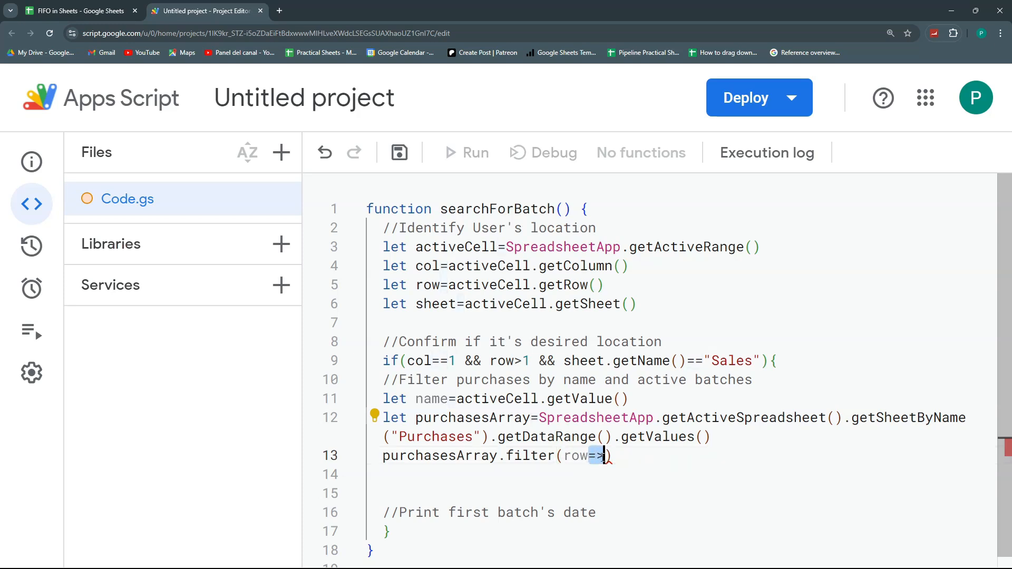
{"action": "left_click", "coordinate": [608, 455]}
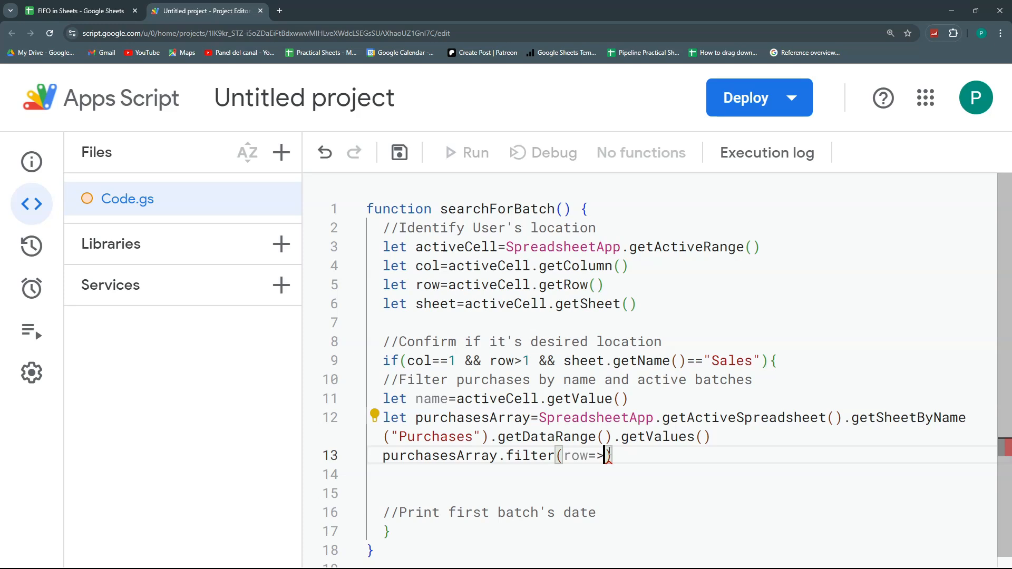
Check the name column's position in the Purchases sheet and write the filter's first condition as row[0]==name.
{"action": "type", "text": "row["}
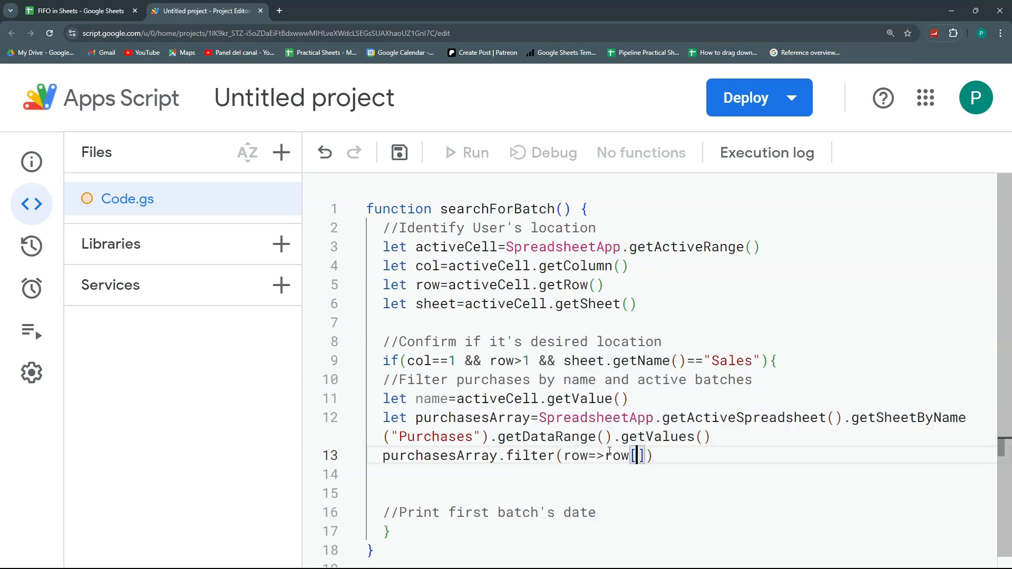
{"action": "left_click", "coordinate": [102, 6]}
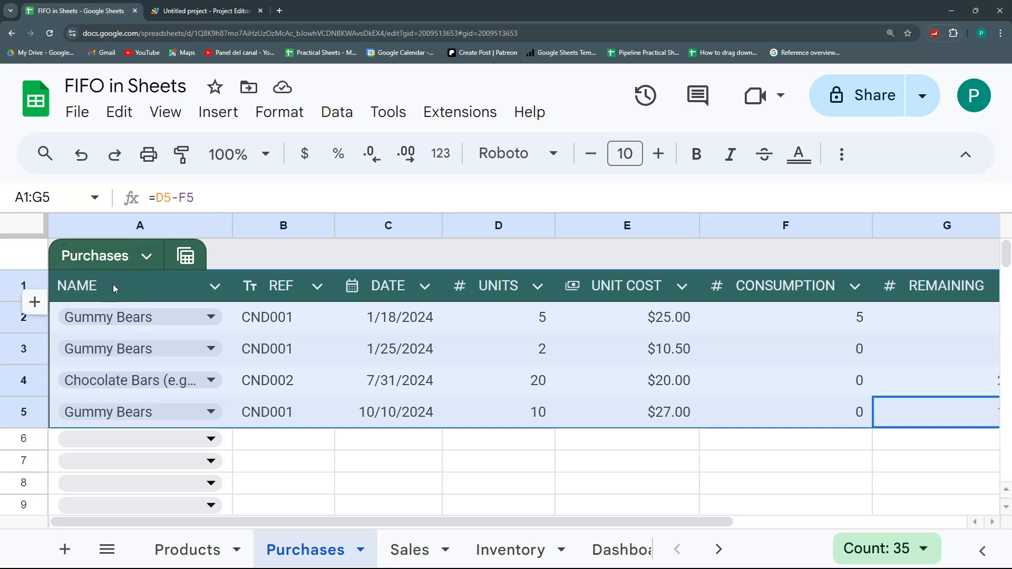
{"action": "left_click", "coordinate": [203, 11]}
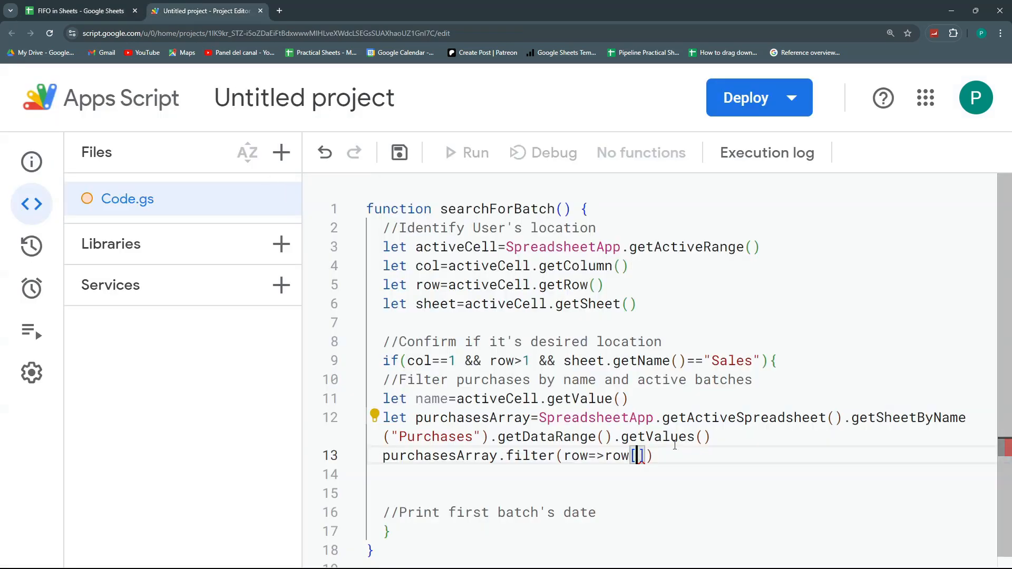
{"action": "type", "text": "0"}
{"action": "left_click", "coordinate": [658, 458]}
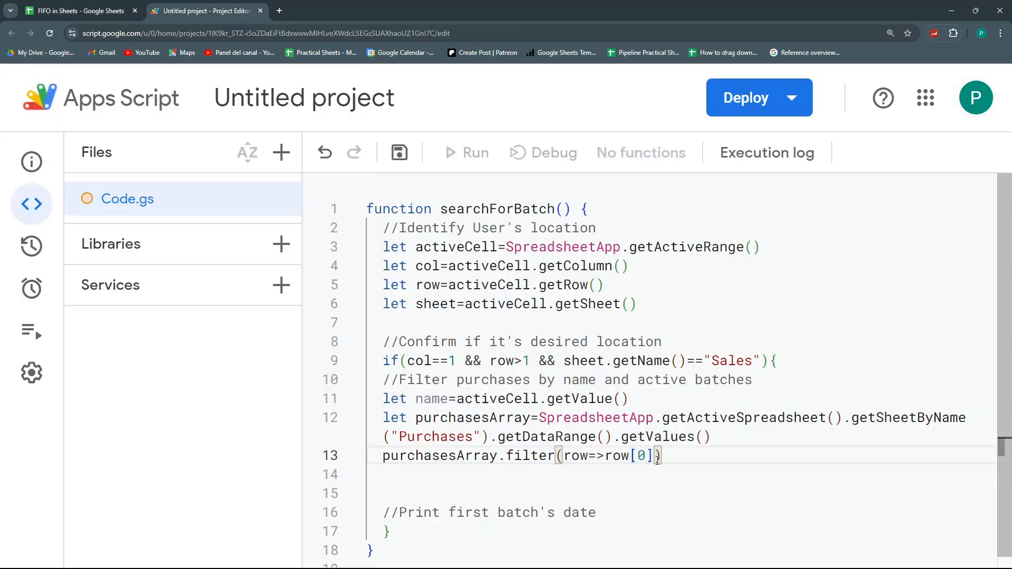
{"action": "type", "text": "==name"}
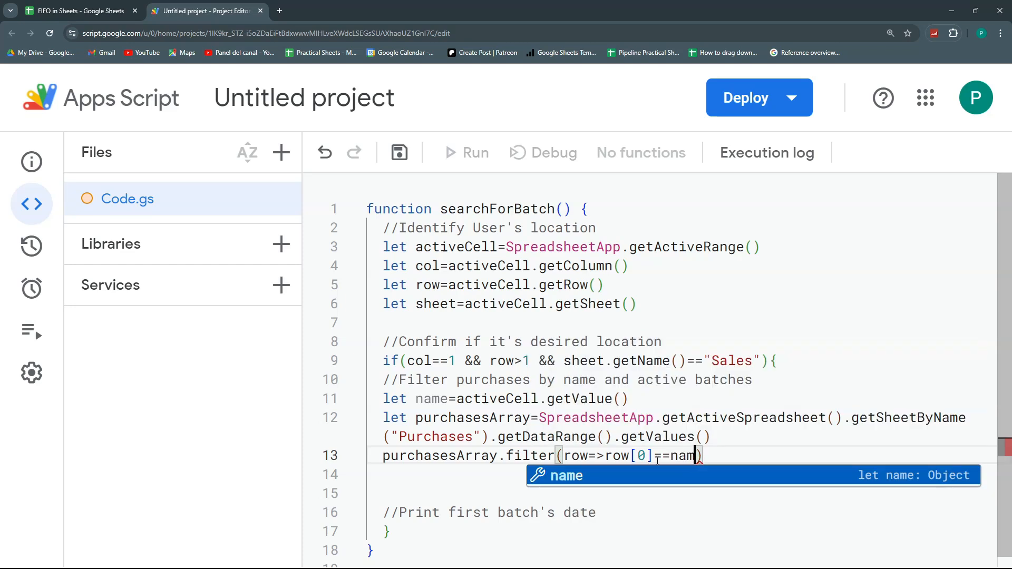
Look up the Batch Status column in the Purchases sheet and begin a second filter condition with && row.
{"action": "left_click", "coordinate": [121, 9]}
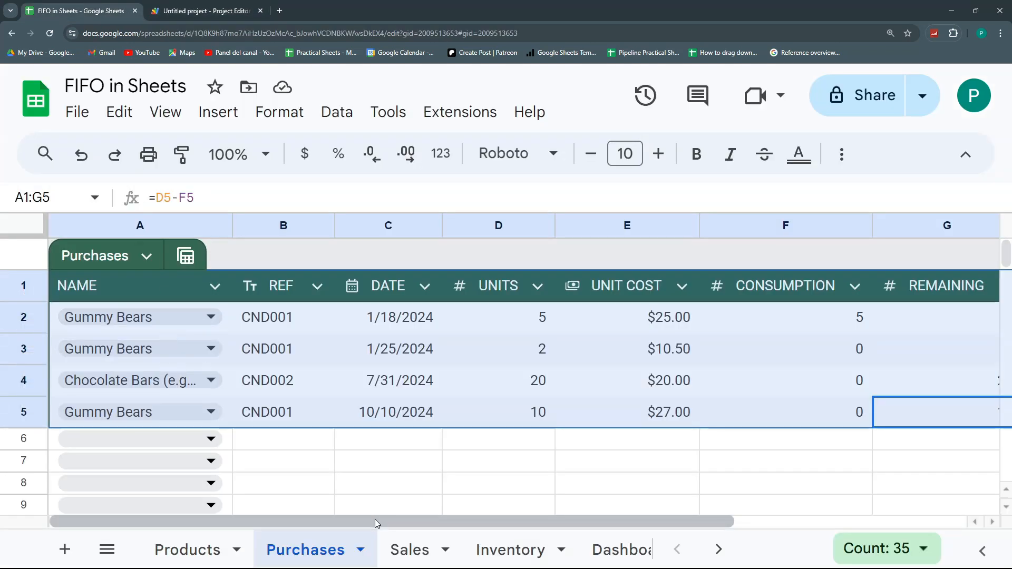
{"action": "left_click_drag", "start_coordinate": [381, 524], "coordinate": [615, 524]}
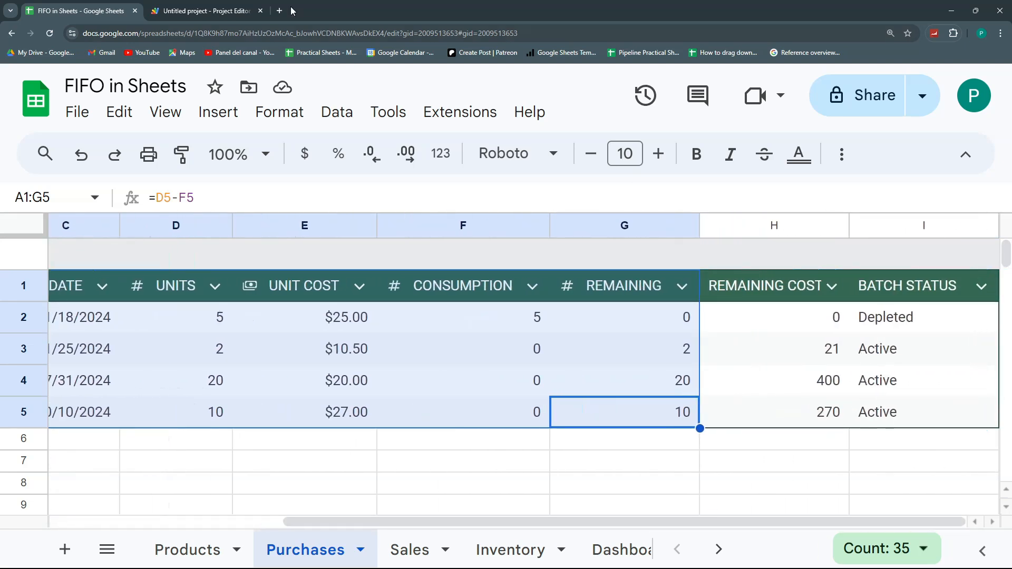
{"action": "left_click", "coordinate": [211, 10]}
{"action": "type", "text": "&&"}
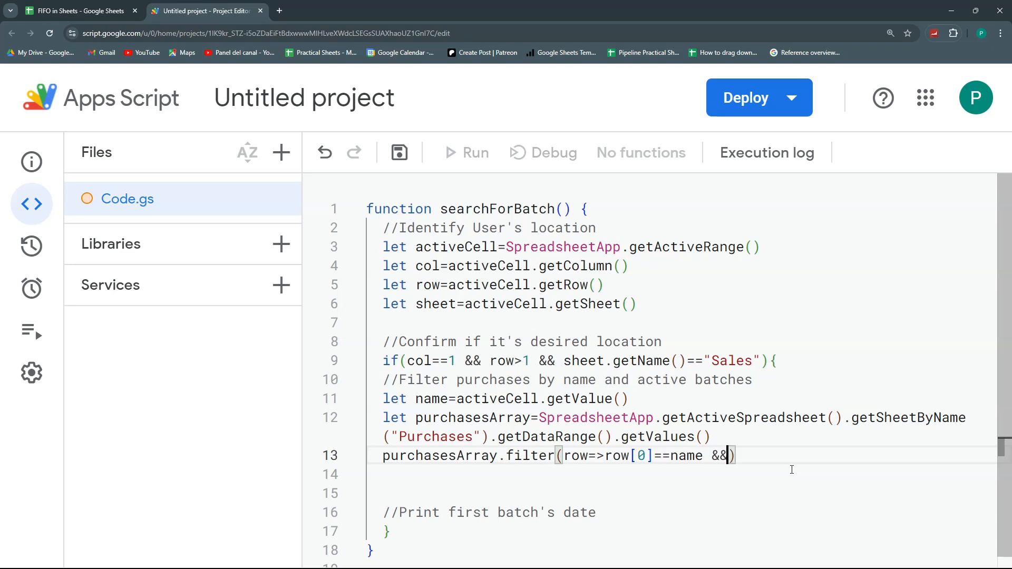
{"action": "type", "text": " row"}
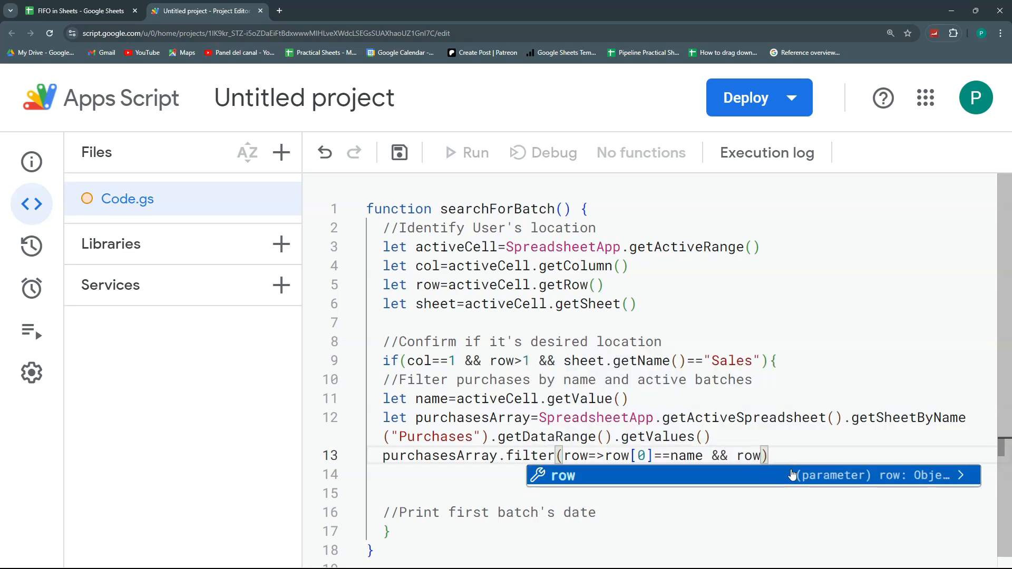
{"action": "key", "text": "Escape"}
Count the Purchases columns through to Batch Status and complete the filter's second condition as row[8]=="Active".
{"action": "left_click", "coordinate": [93, 12]}
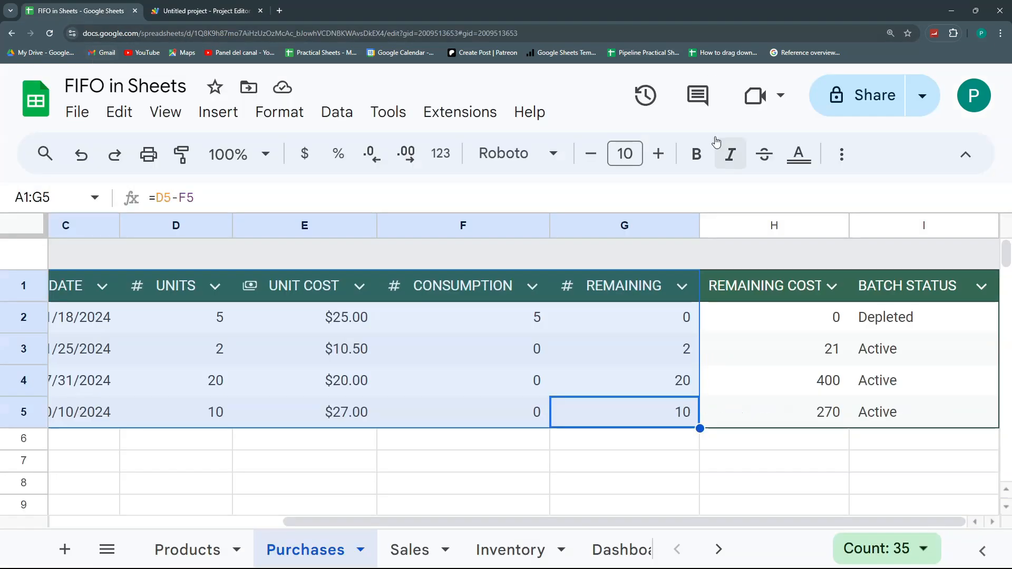
{"action": "left_click", "coordinate": [657, 309]}
{"action": "key", "text": "Left"}
{"action": "key", "text": "Left"}
{"action": "key", "text": "Left"}
{"action": "key", "text": "Left"}
{"action": "key", "text": "Left"}
{"action": "key", "text": "Right"}
{"action": "key", "text": "Right"}
{"action": "key", "text": "Right"}
{"action": "key", "text": "Right"}
{"action": "key", "text": "Right"}
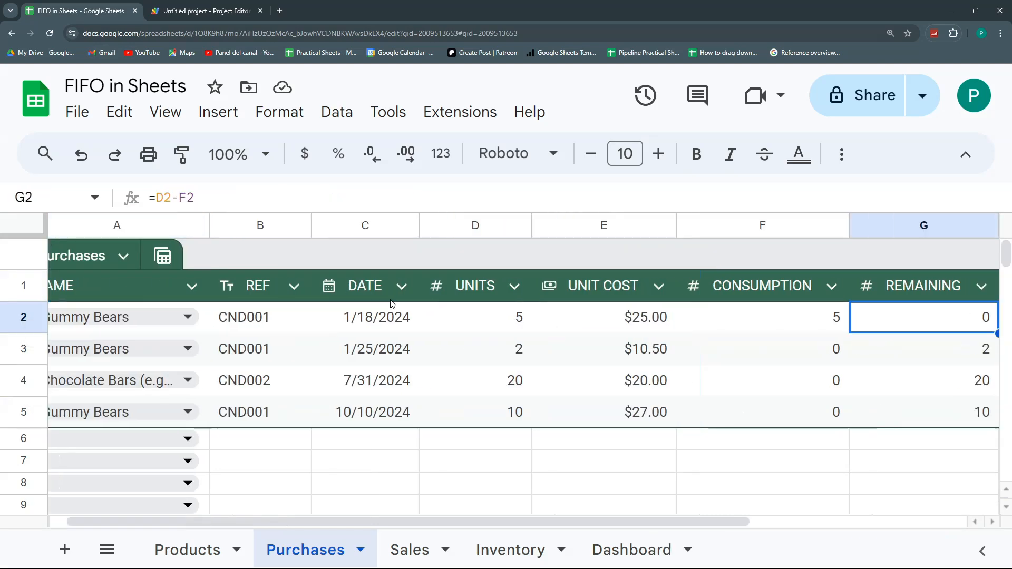
{"action": "key", "text": "Right"}
{"action": "key", "text": "Right"}
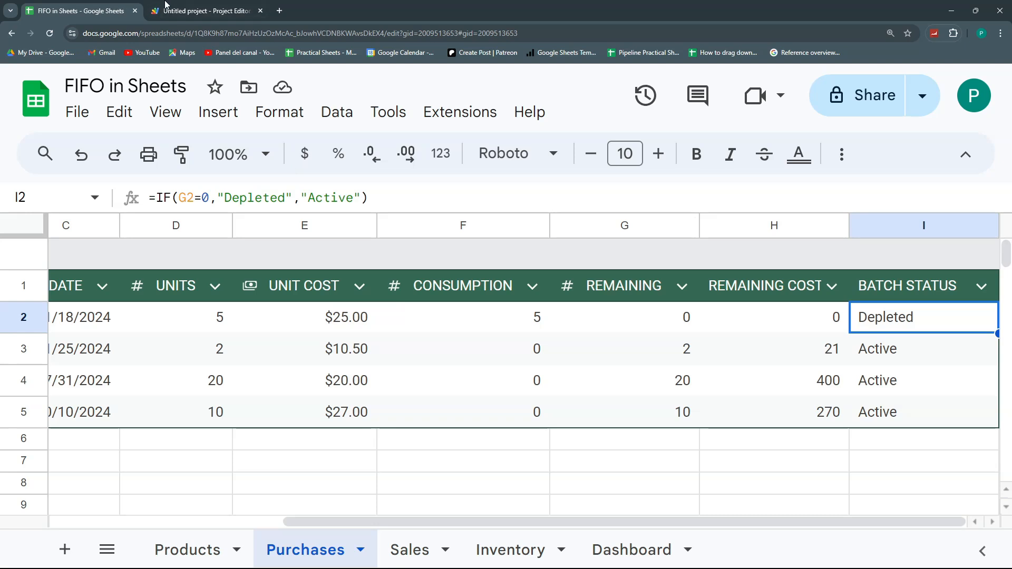
{"action": "left_click", "coordinate": [165, 5]}
{"action": "type", "text": "8]"}
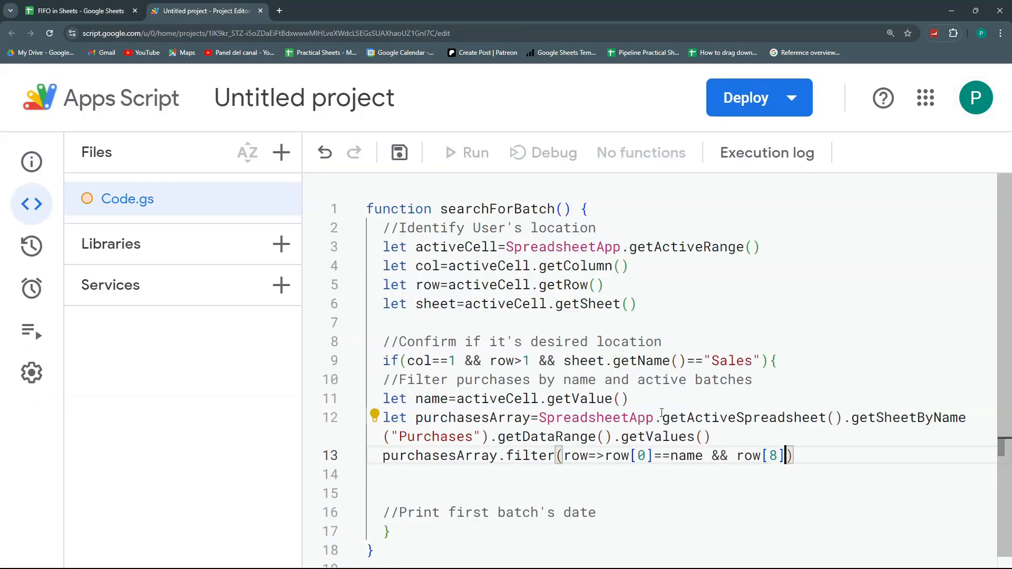
{"action": "type", "text": "==\"Active"}
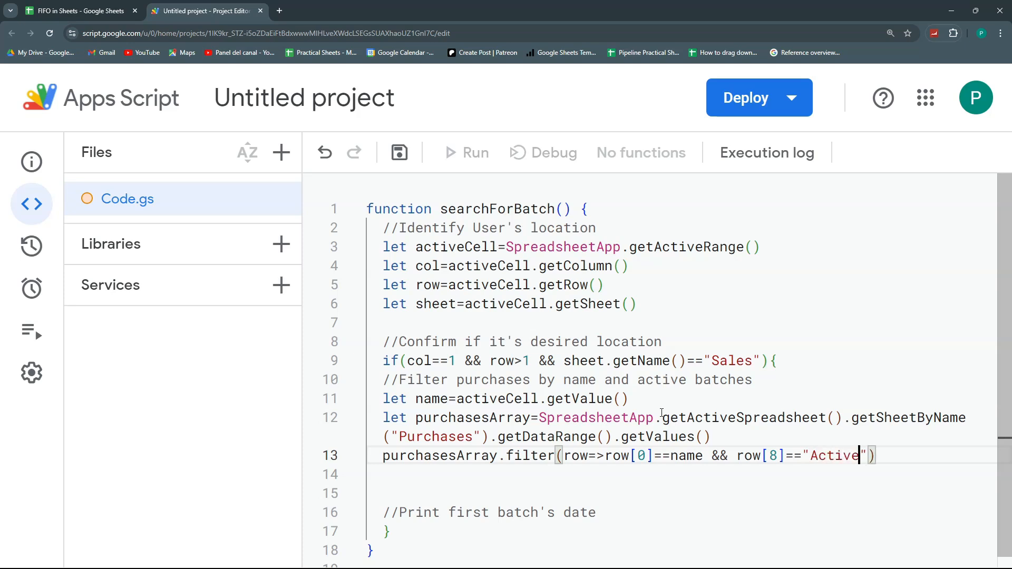
Store the filter result in a new variable declared as let filteredArray.
{"action": "left_click", "coordinate": [98, 8]}
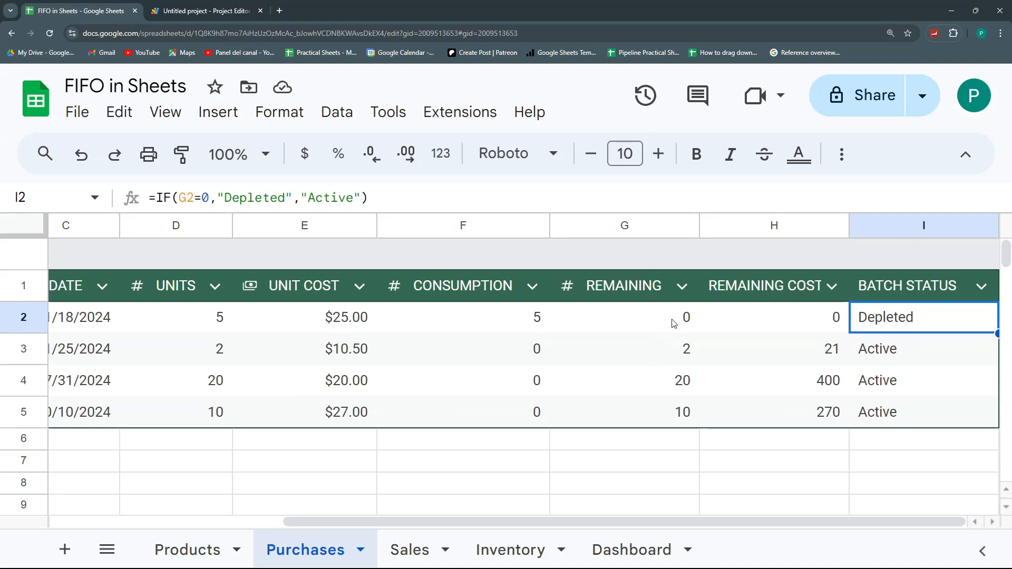
{"action": "left_click", "coordinate": [257, 8]}
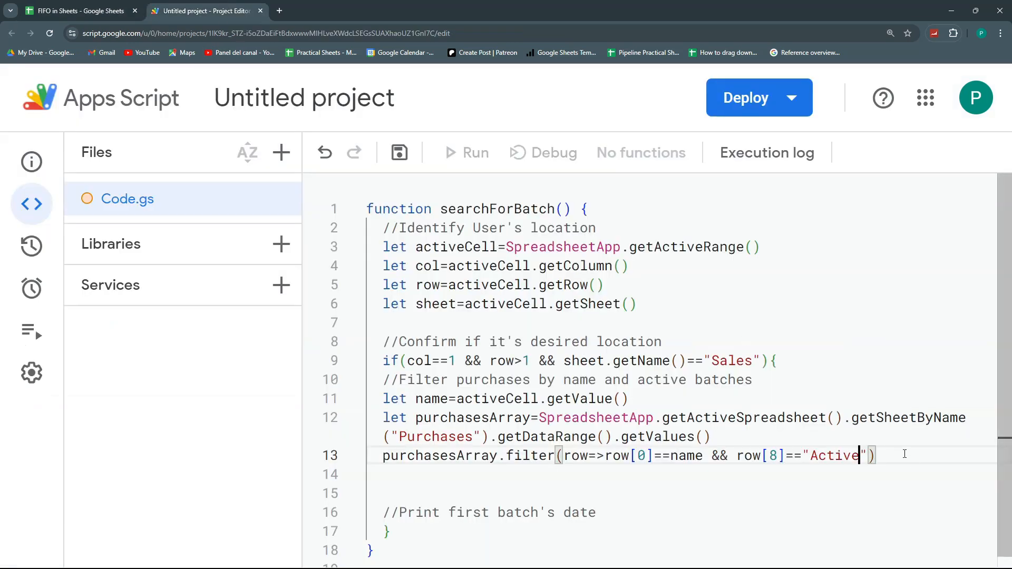
{"action": "left_click", "coordinate": [384, 455]}
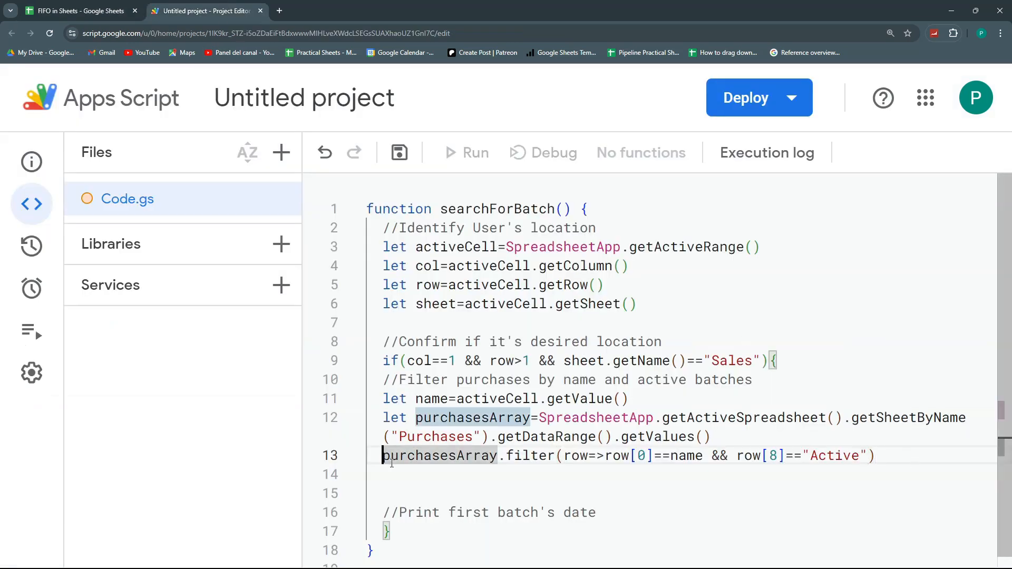
{"action": "type", "text": "let filteredArray="}
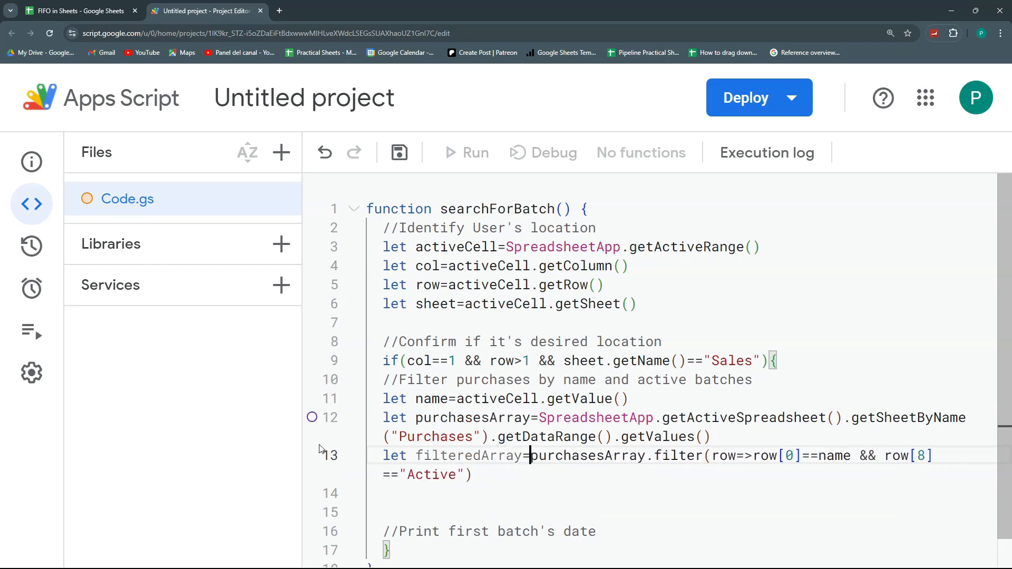
{"action": "left_click", "coordinate": [512, 474]}
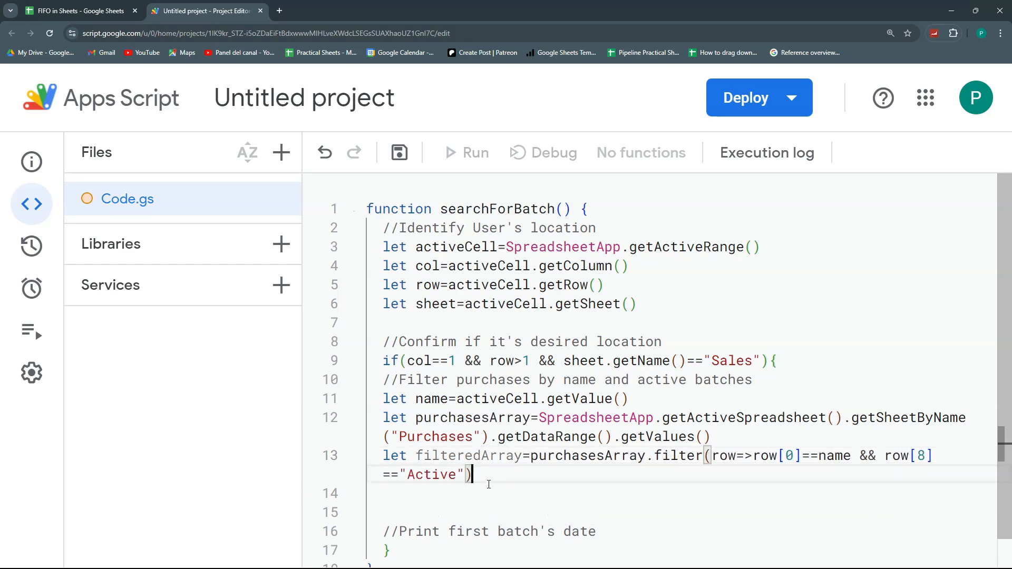
Examine which Gummy Bears purchases match the filter by highlighting rows 3 and 5 in the Purchases sheet.
{"action": "left_click", "coordinate": [73, 9]}
{"action": "left_click_drag", "start_coordinate": [152, 375], "coordinate": [234, 324]}
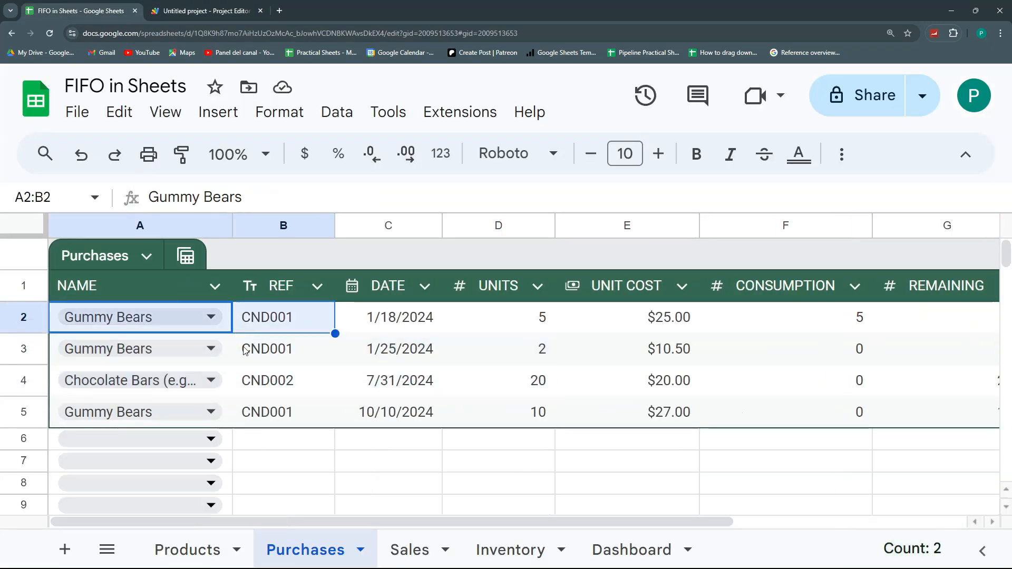
{"action": "left_click", "coordinate": [23, 349]}
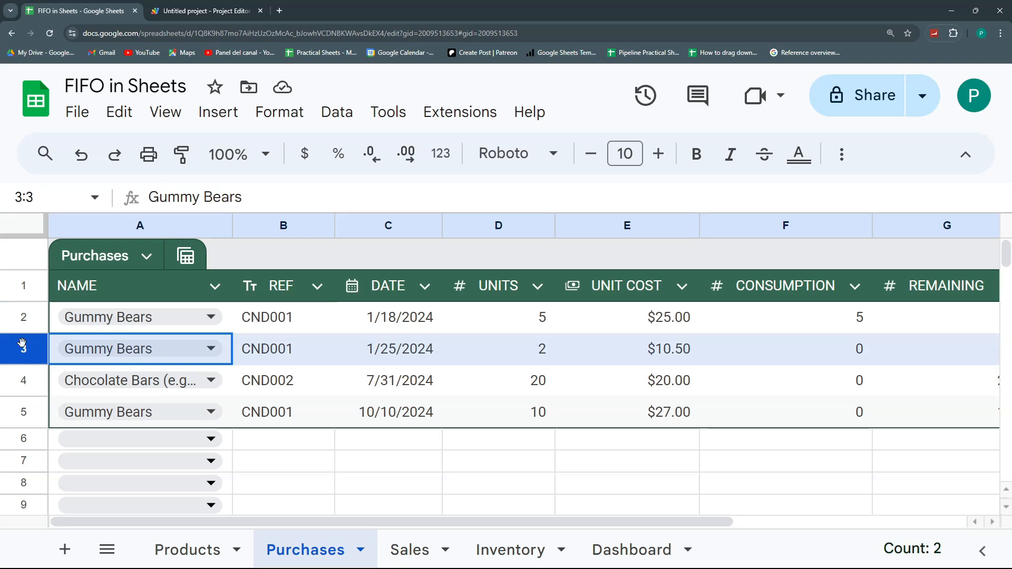
{"action": "left_click", "coordinate": [17, 417], "text": "ctrl"}
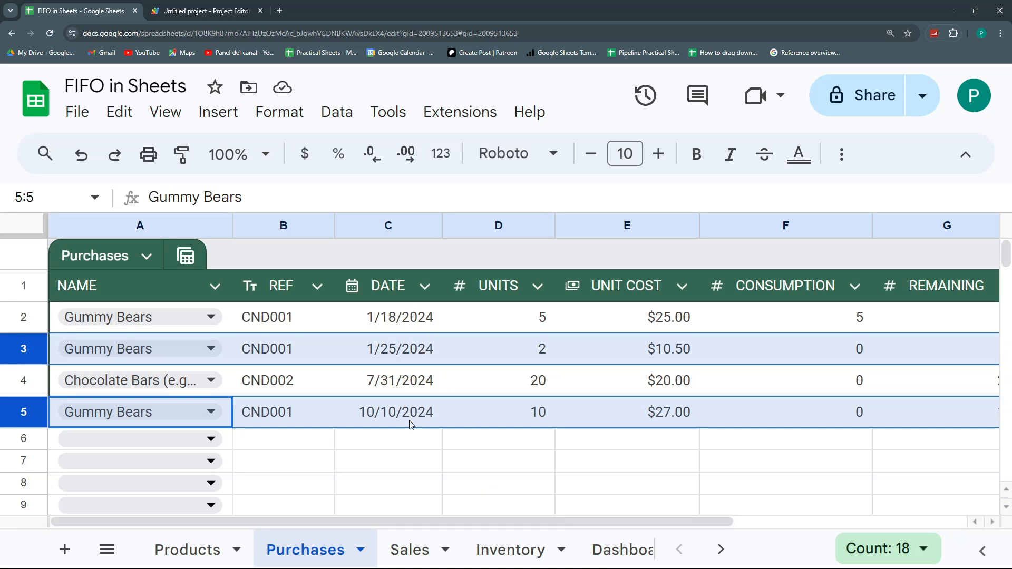
{"action": "left_click", "coordinate": [269, 16]}
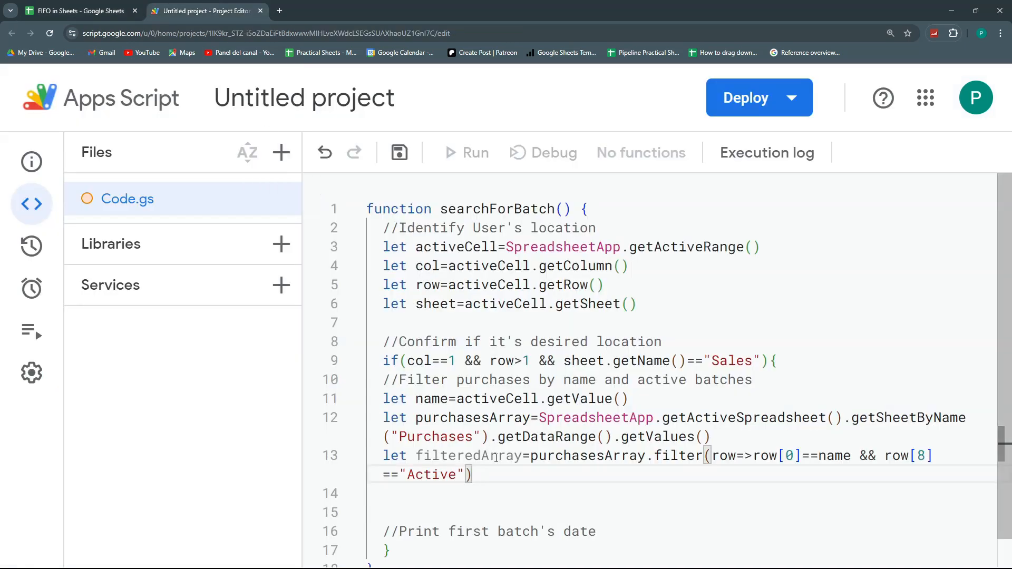
{"action": "type", "text": ".sort("}
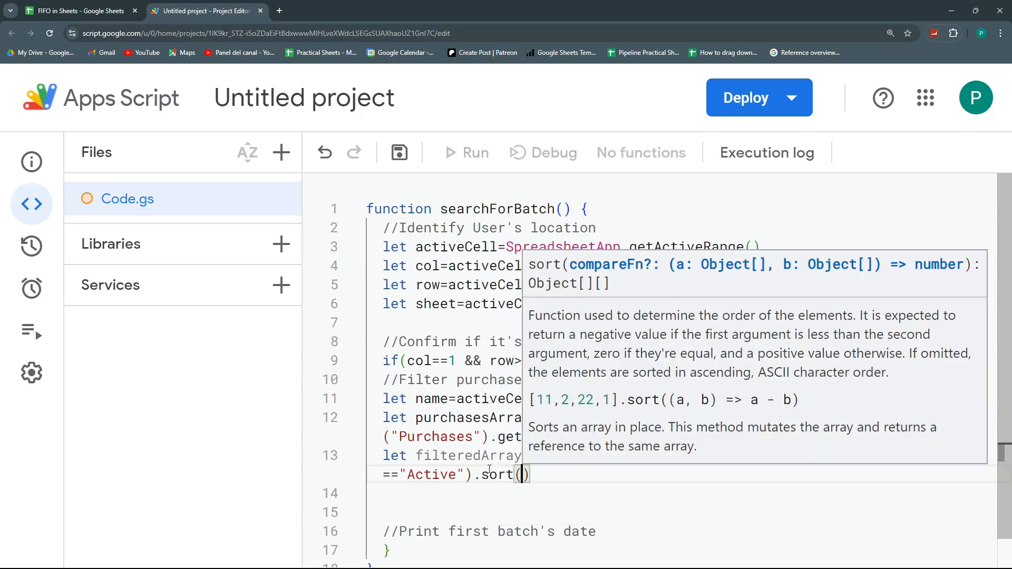
{"action": "key", "text": "End"}
{"action": "key", "text": "shift+Left"}
{"action": "key", "text": "shift+Left"}
{"action": "key", "text": "shift+Left"}
{"action": "key", "text": "shift+Left"}
{"action": "key", "text": "shift+Left"}
{"action": "key", "text": "shift+Left"}
{"action": "key", "text": "shift+Left"}
{"action": "key", "text": "BackSpace"}
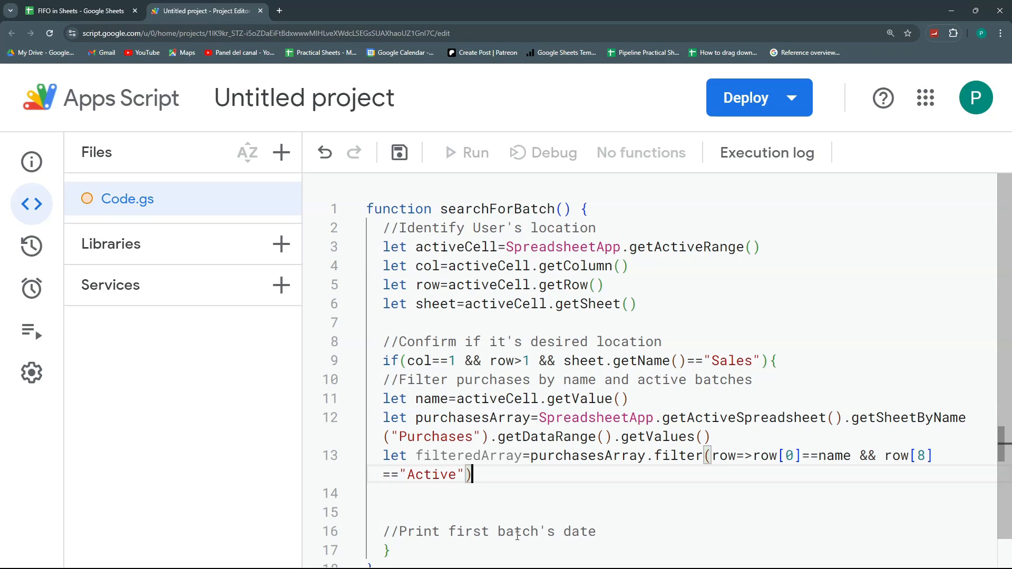
Begin a line below the filter statement with filteredArray[0] and an opening second index bracket.
{"action": "key", "text": "Return"}
{"action": "type", "text": "f"}
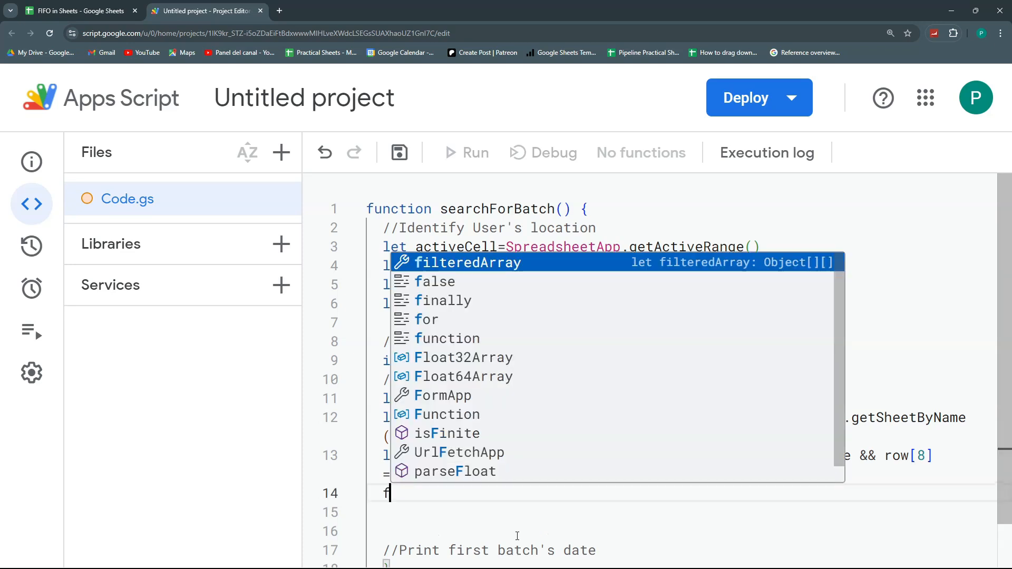
{"action": "type", "text": "iltered"}
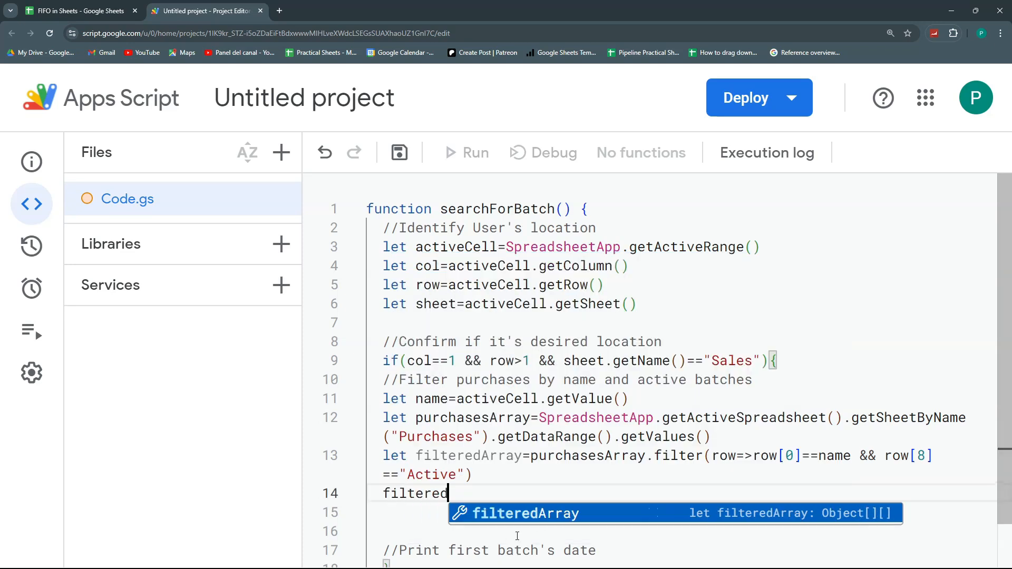
{"action": "type", "text": "Array[0"}
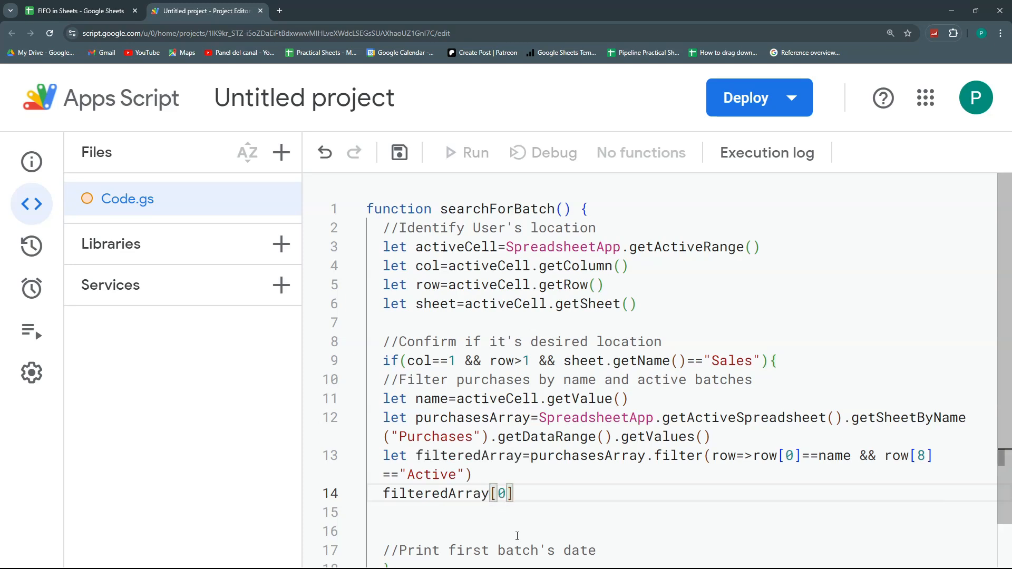
{"action": "type", "text": "]"}
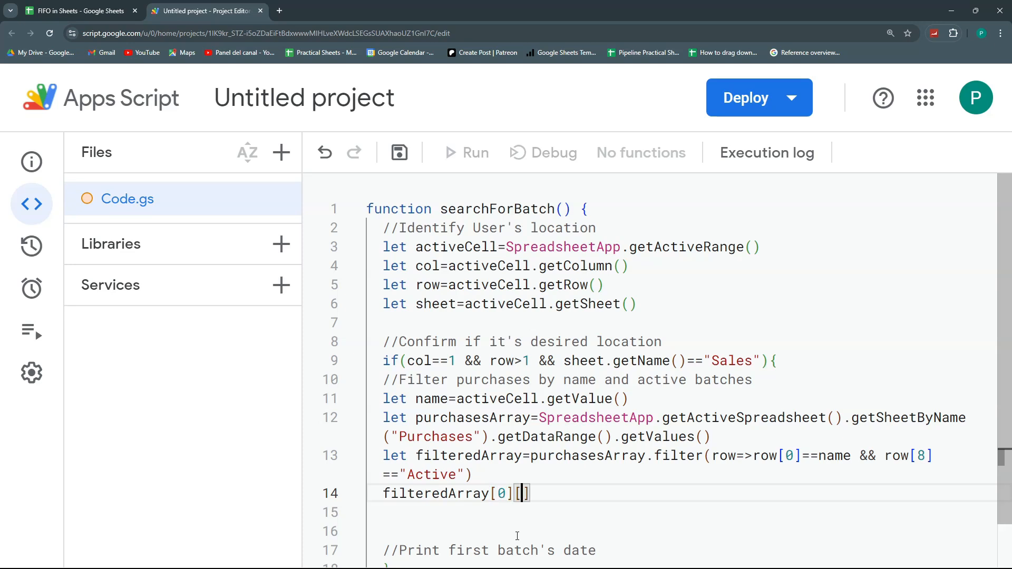
Check the Date column's position in the Purchases sheet and complete the line as let batch=filteredArray[0][2].
{"action": "left_click", "coordinate": [76, 8]}
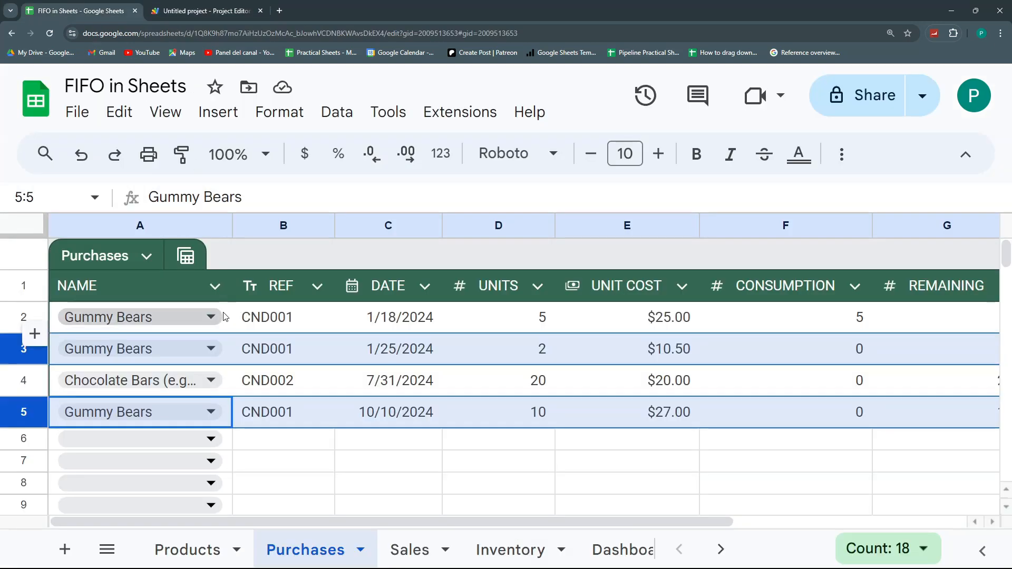
{"action": "left_click", "coordinate": [206, 10]}
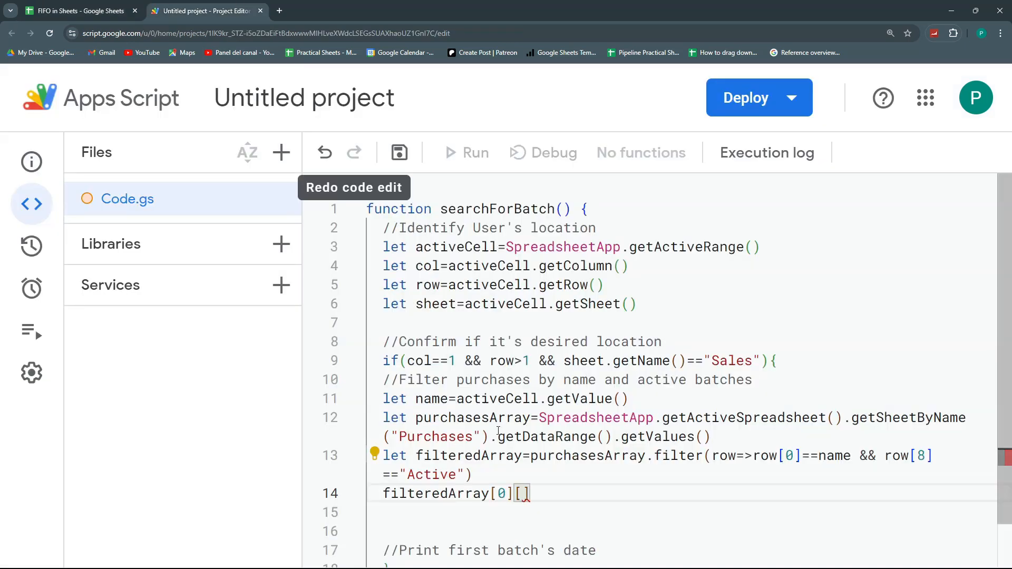
{"action": "type", "text": "2"}
{"action": "left_click", "coordinate": [383, 494]}
{"action": "type", "text": "let batch="}
{"action": "scroll", "coordinate": [532, 486], "scroll_direction": "down", "scroll_amount": 1}
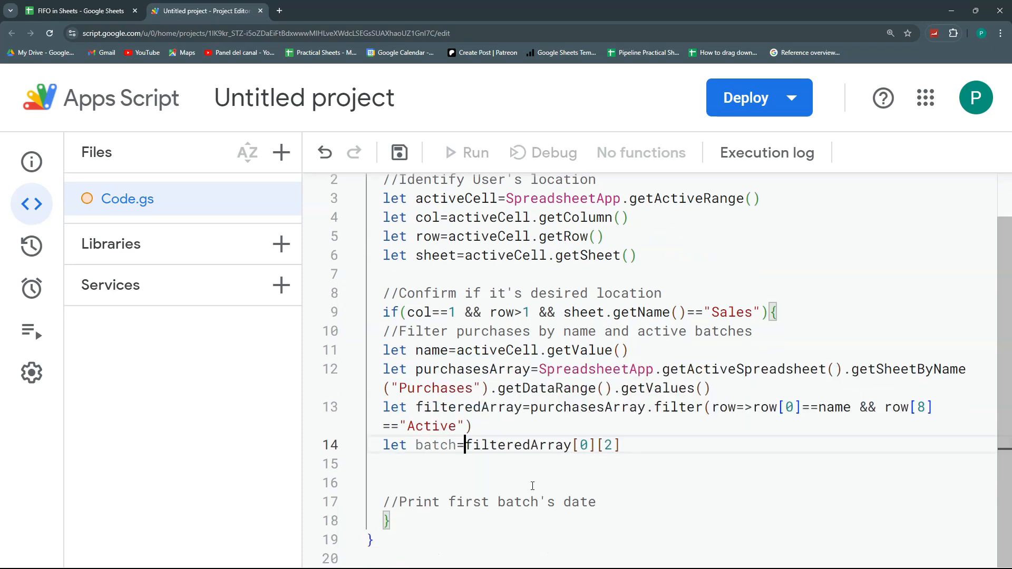
Move the let batch line beneath the //Print first batch's date comment.
{"action": "scroll", "coordinate": [533, 486], "scroll_direction": "up", "scroll_amount": 1}
{"action": "left_click_drag", "start_coordinate": [622, 464], "coordinate": [385, 464]}
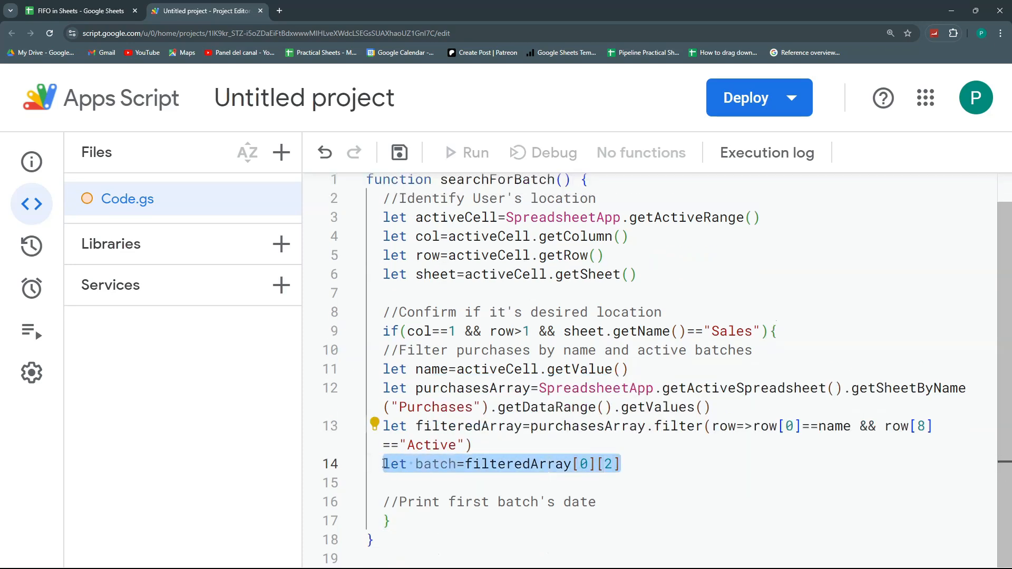
{"action": "key", "text": "alt+Down"}
{"action": "key", "text": "alt+Down"}
Add the comment //Getting the current batch after the filteredArray statement, separated by a blank line.
{"action": "left_click_drag", "start_coordinate": [414, 352], "coordinate": [758, 356]}
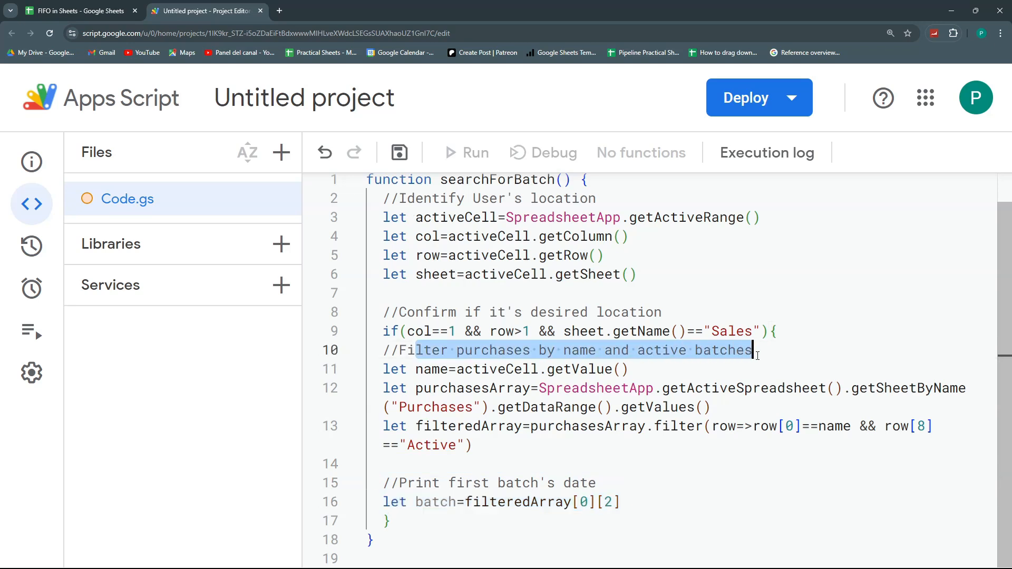
{"action": "left_click", "coordinate": [485, 443]}
{"action": "key", "text": "Return"}
{"action": "key", "text": "Return"}
{"action": "type", "text": "//"}
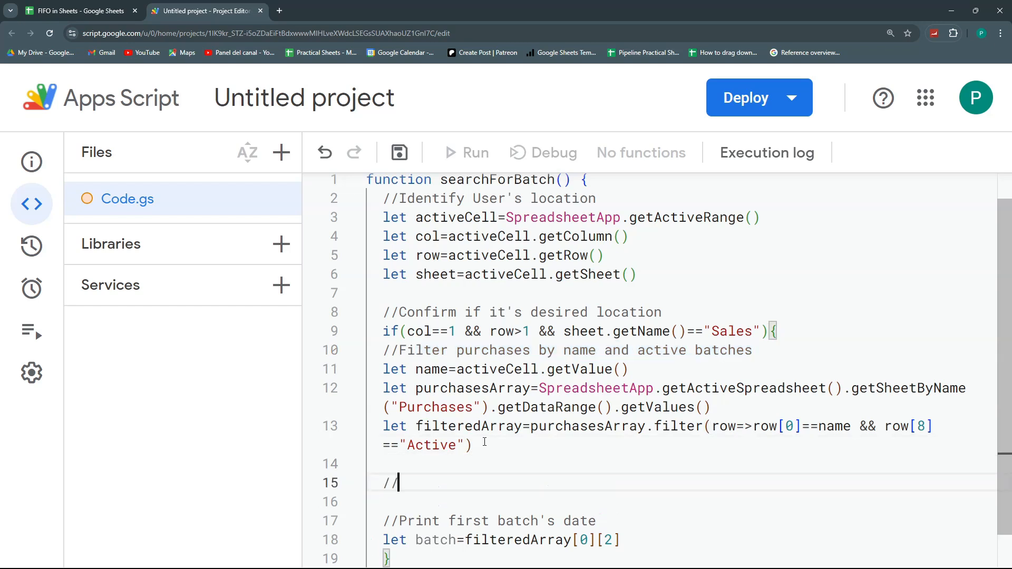
{"action": "type", "text": "Getting the "}
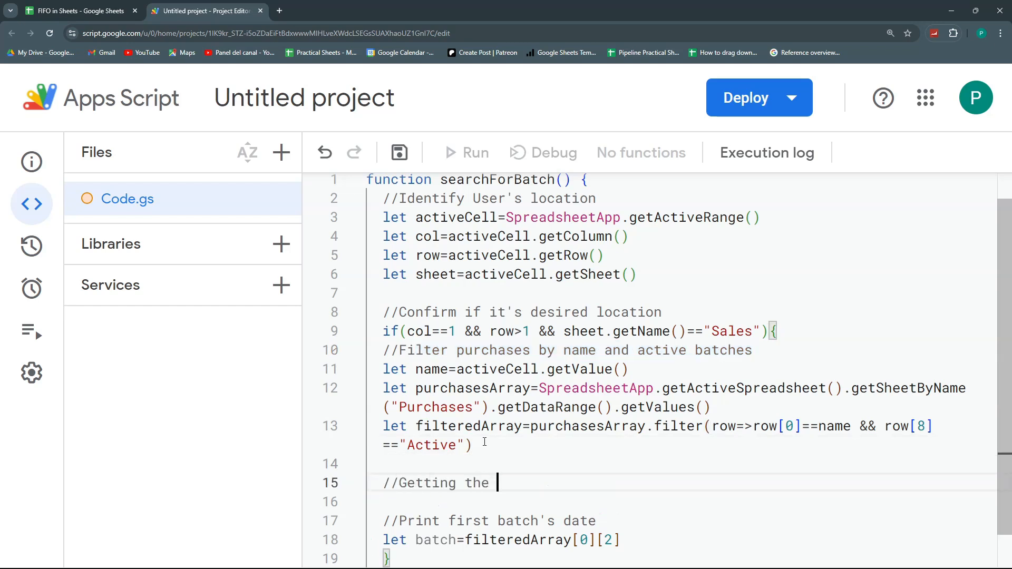
{"action": "type", "text": "current batch"}
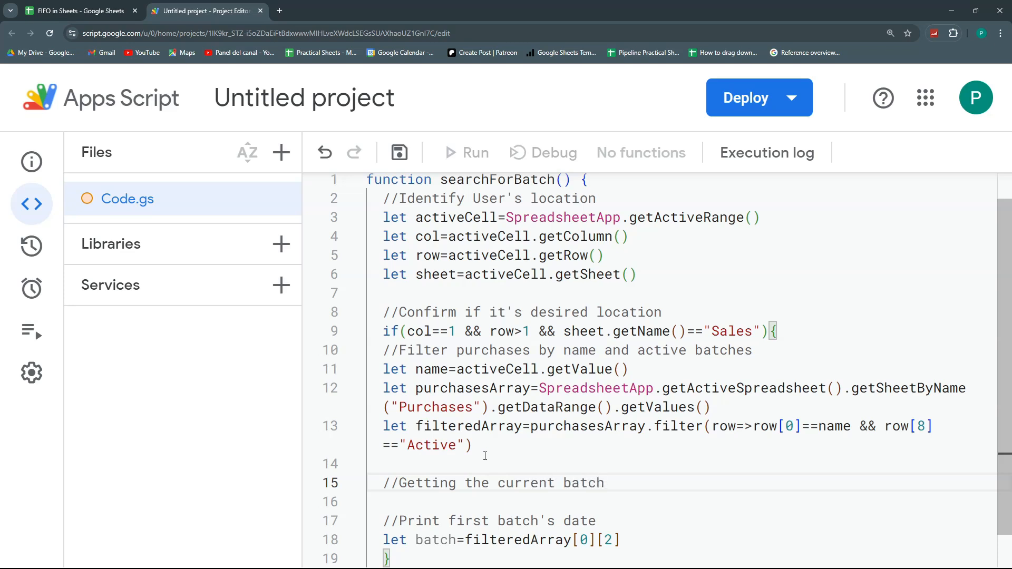
Move the let batch line directly under the //Getting the current batch comment and add an empty line below the //Print first batch's date comment.
{"action": "left_click_drag", "start_coordinate": [650, 541], "coordinate": [383, 540]}
{"action": "key", "text": "alt+Up"}
{"action": "key", "text": "alt+Up"}
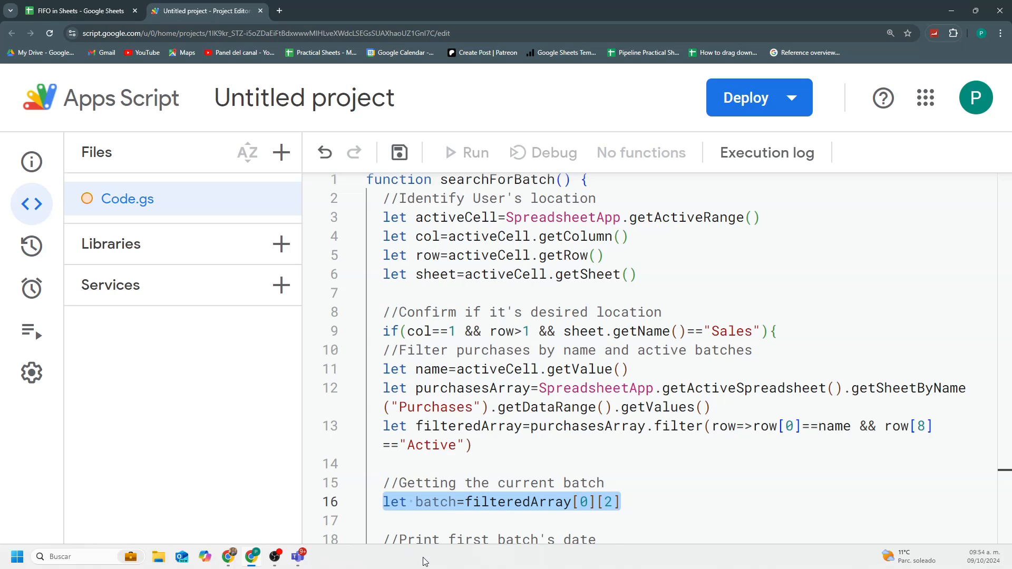
{"action": "scroll", "coordinate": [621, 501], "scroll_direction": "down", "scroll_amount": 1}
{"action": "left_click", "coordinate": [621, 501]}
{"action": "key", "text": "Return"}
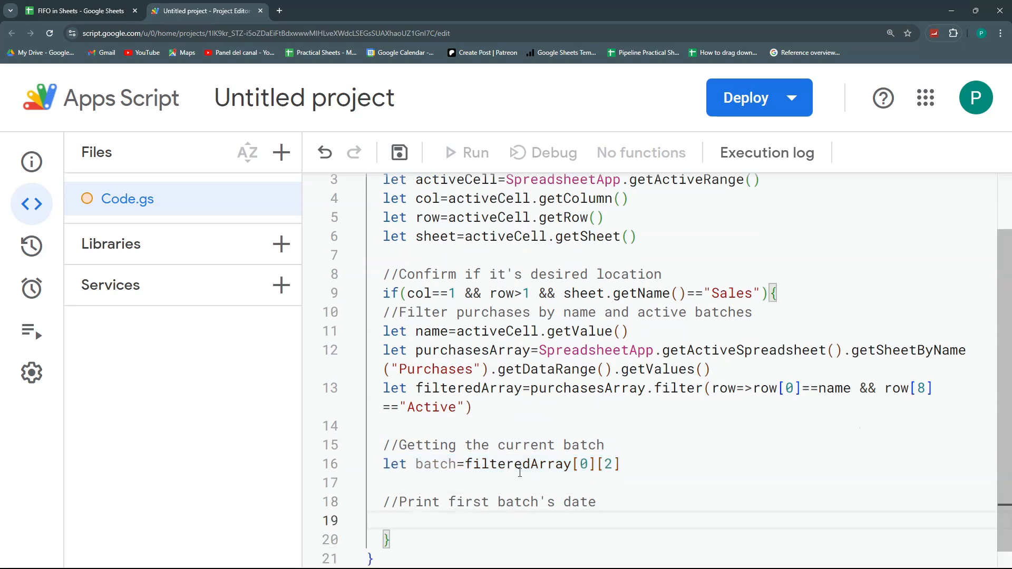
Review the activeCell and sheet variables, and start the print statement with sheet.getRange(row, under the //Print first batch's date comment.
{"action": "scroll", "coordinate": [507, 490], "scroll_direction": "up", "scroll_amount": 2}
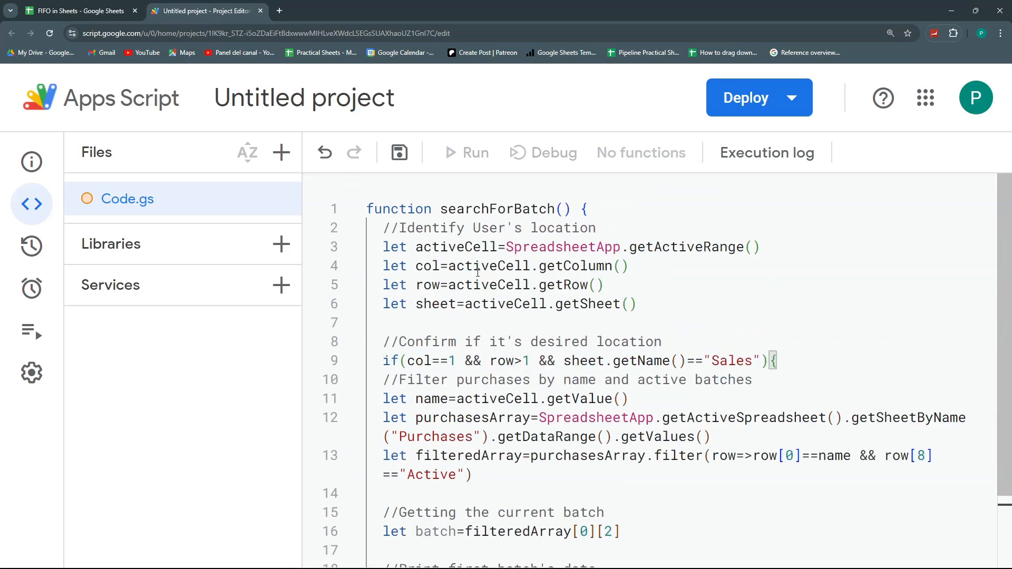
{"action": "left_click_drag", "start_coordinate": [421, 304], "coordinate": [457, 304]}
{"action": "left_click_drag", "start_coordinate": [417, 247], "coordinate": [499, 247]}
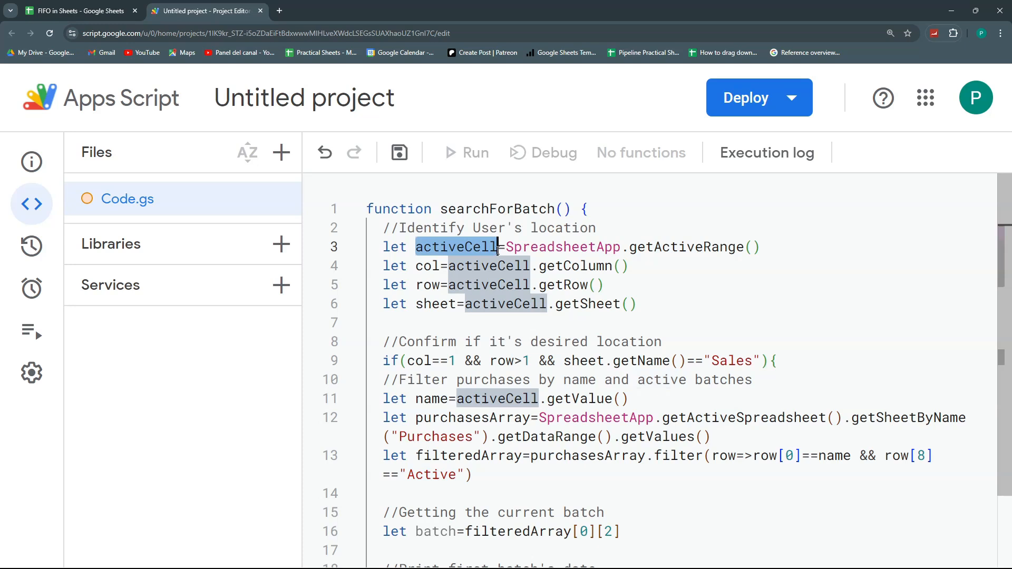
{"action": "left_click_drag", "start_coordinate": [416, 304], "coordinate": [456, 304]}
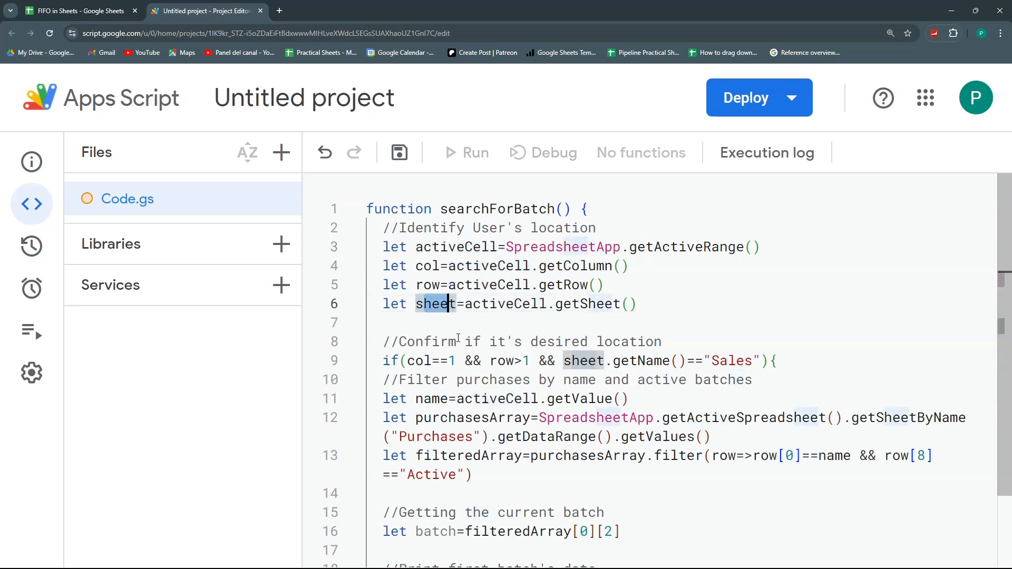
{"action": "scroll", "coordinate": [437, 369], "scroll_direction": "down", "scroll_amount": 2}
{"action": "left_click", "coordinate": [452, 498]}
{"action": "type", "text": "shee"}
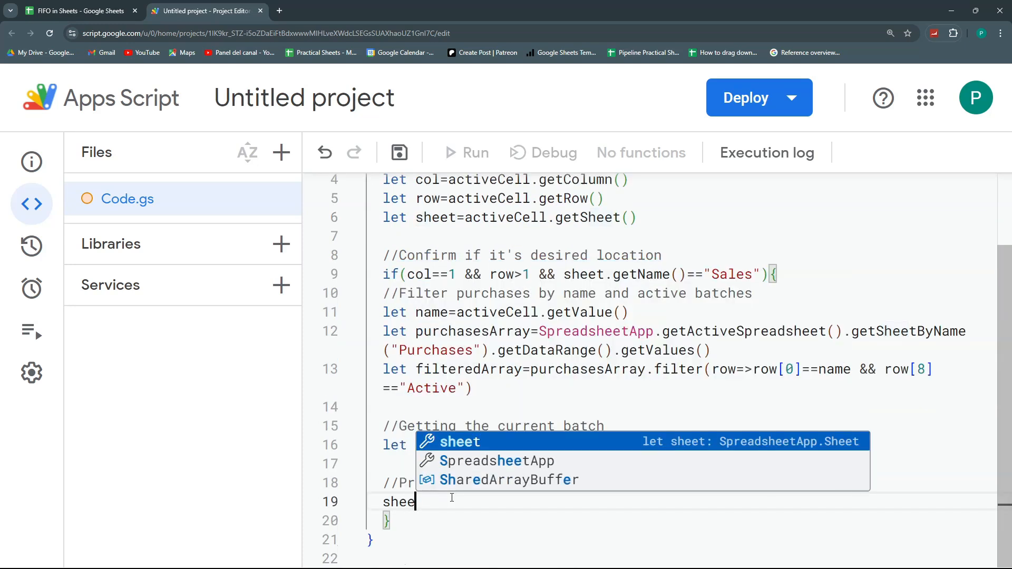
{"action": "type", "text": "t.getR"}
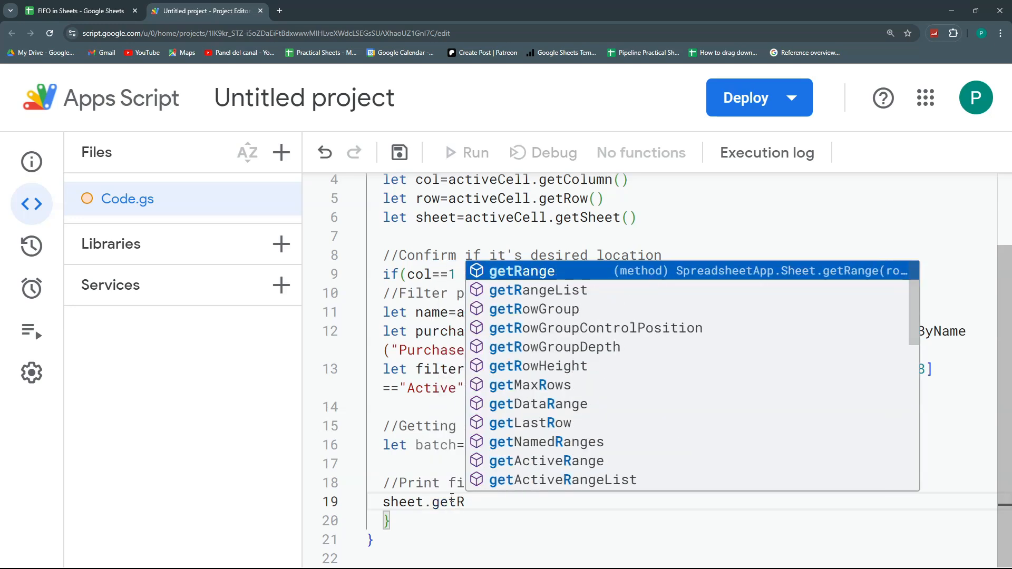
{"action": "key", "text": "Tab"}
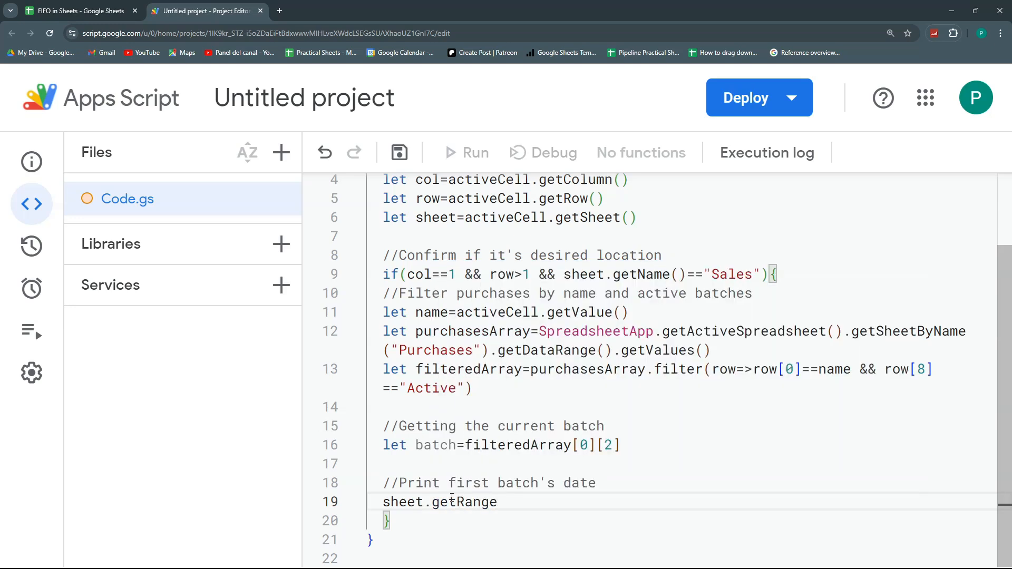
{"action": "type", "text": "("}
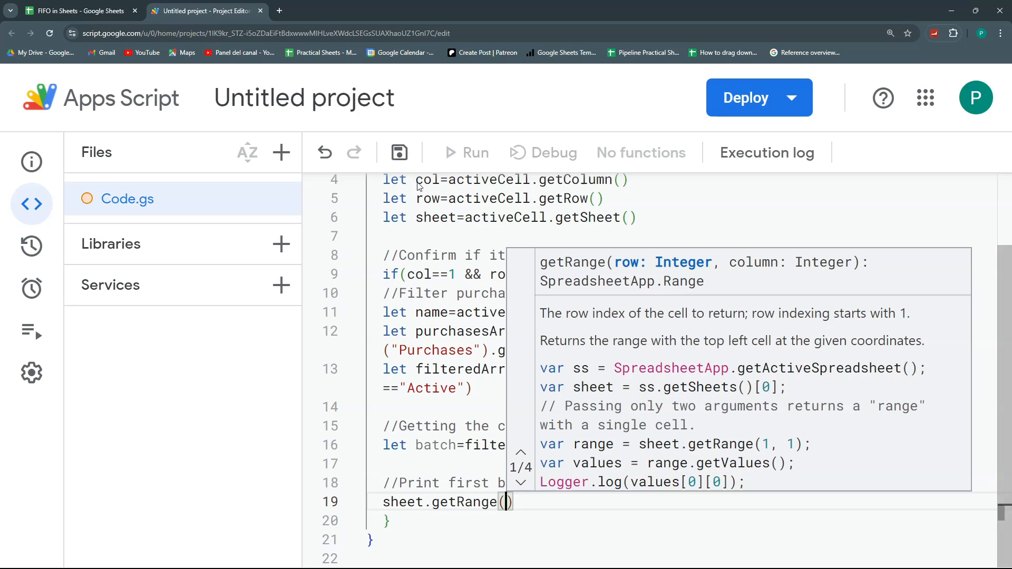
{"action": "type", "text": "row,"}
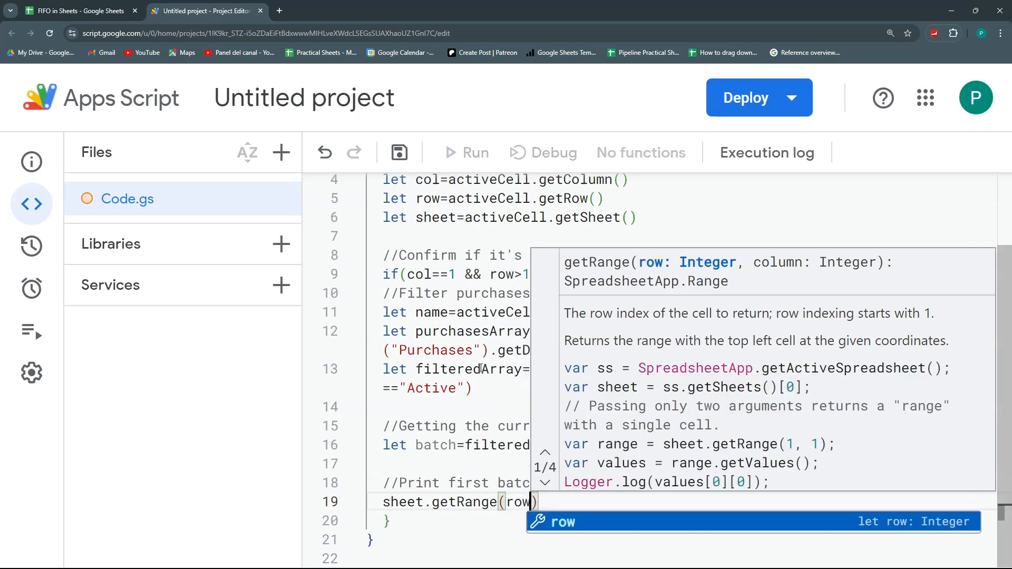
Look up the Batch column's position in the Sales sheet and complete the range call as sheet.getRange(row,5).
{"action": "left_click", "coordinate": [101, 16]}
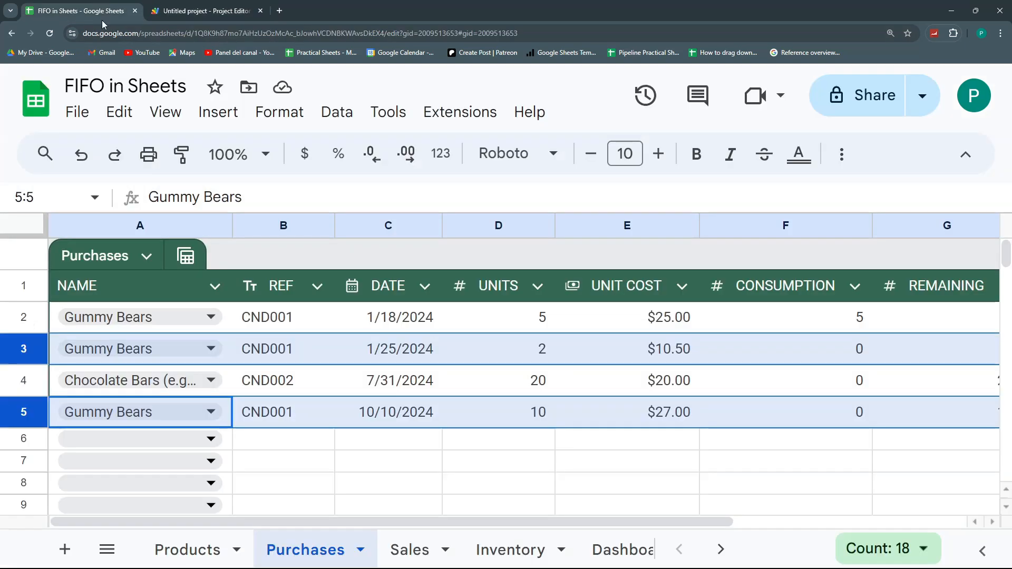
{"action": "left_click", "coordinate": [410, 549]}
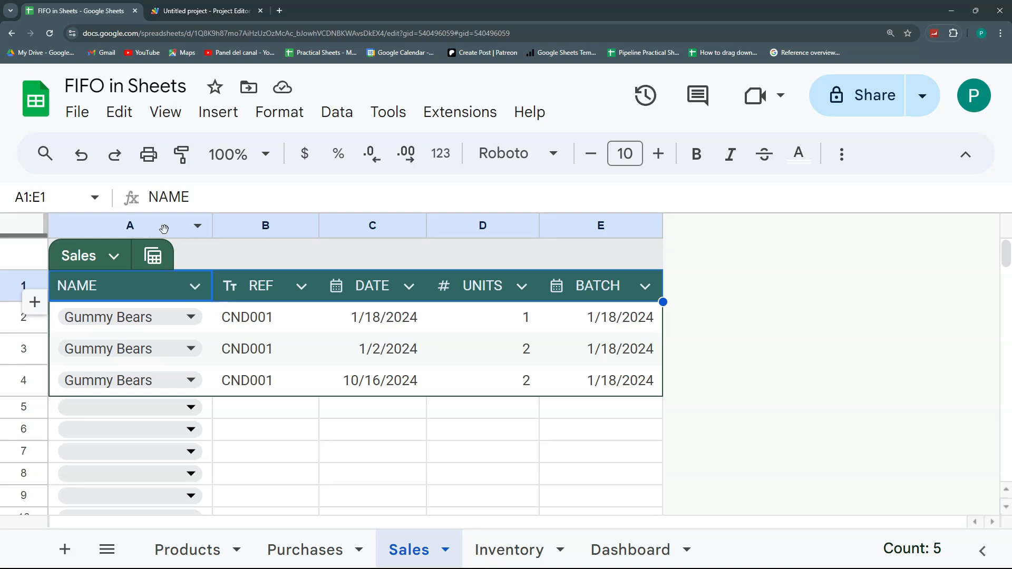
{"action": "left_click", "coordinate": [142, 221]}
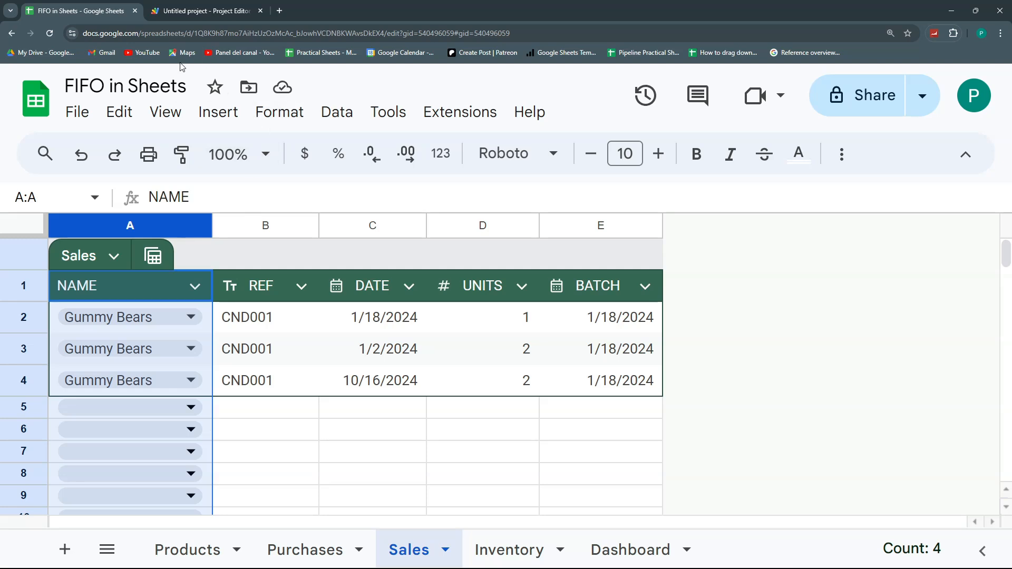
{"action": "left_click", "coordinate": [198, 6]}
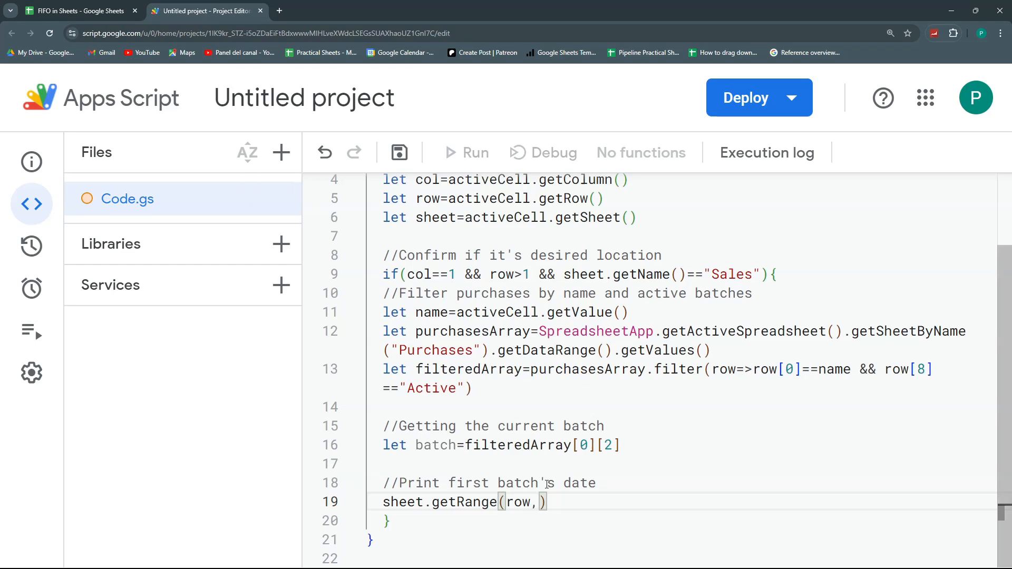
{"action": "left_click", "coordinate": [79, 10]}
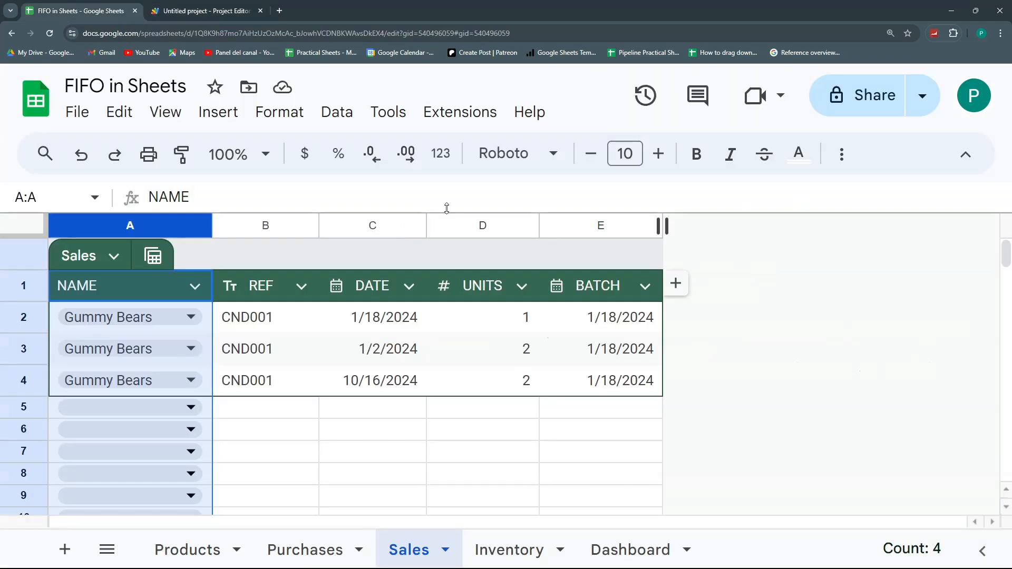
{"action": "left_click", "coordinate": [209, 7]}
{"action": "type", "text": "5)"}
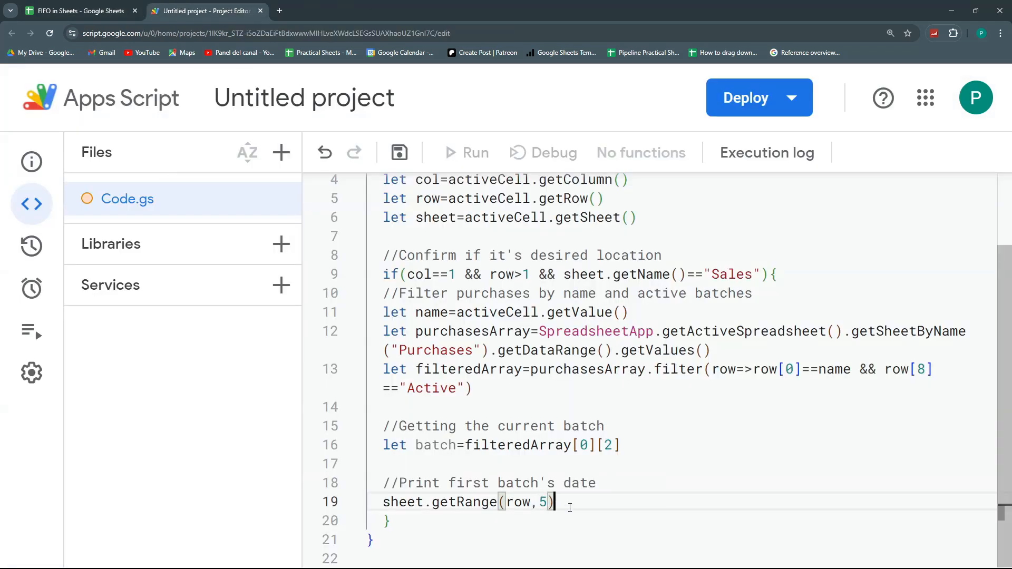
Append .setValue(batch) to the range call so it writes the batch date.
{"action": "type", "text": ".setVa"}
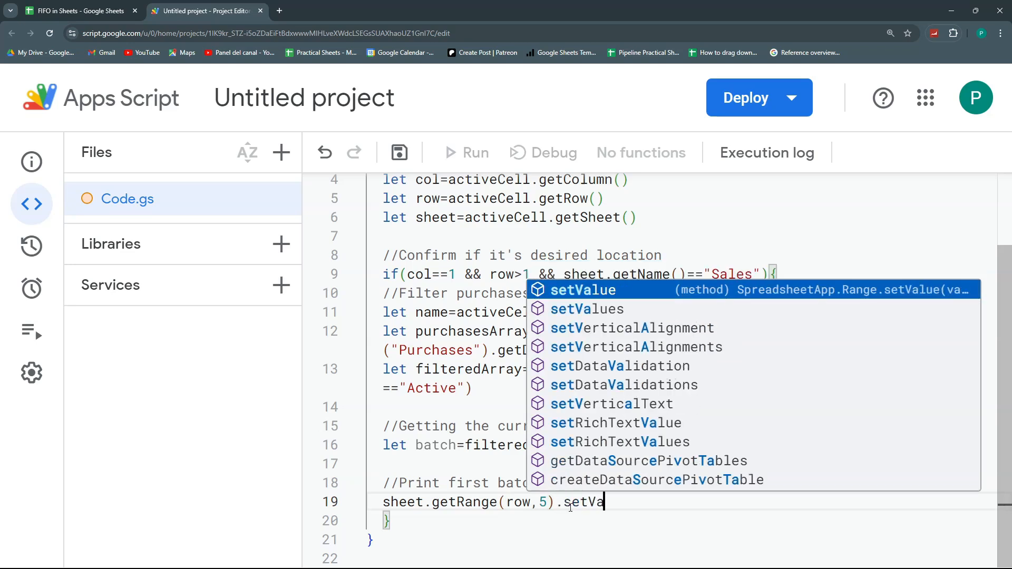
{"action": "type", "text": "lue("}
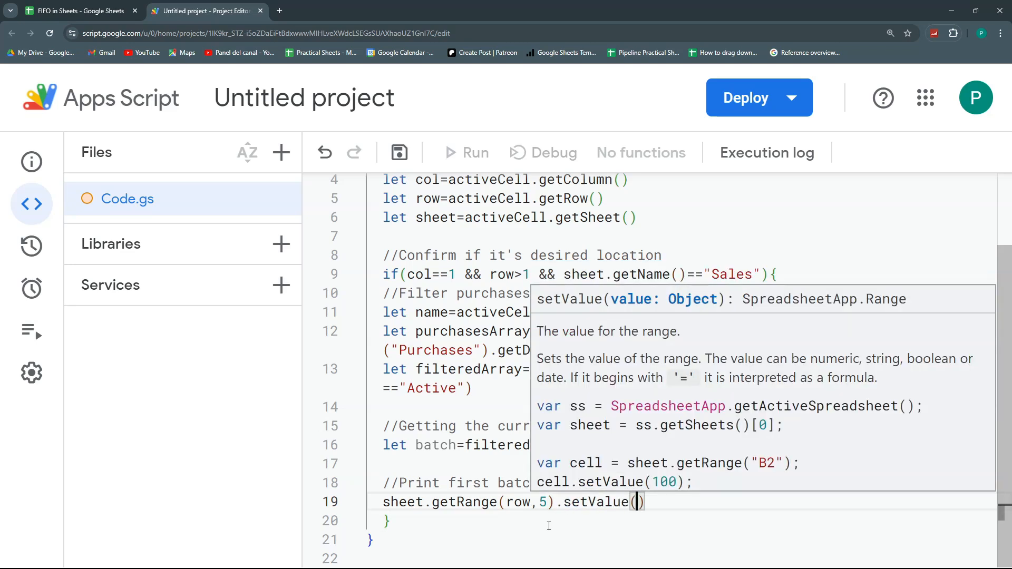
{"action": "left_click", "coordinate": [443, 502]}
{"action": "left_click", "coordinate": [638, 501]}
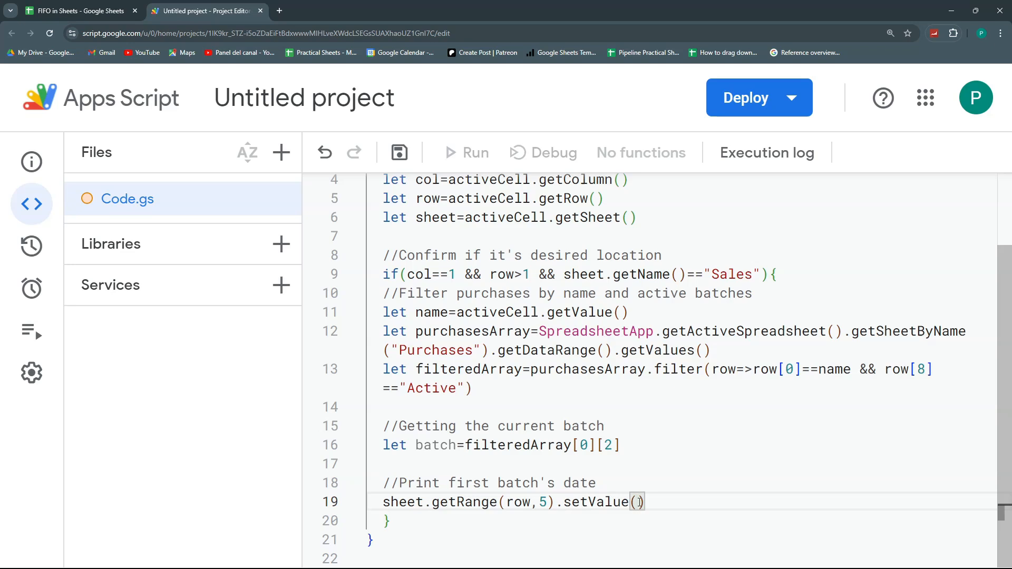
{"action": "type", "text": "batch"}
Declare an empty onEdit() function at the start of the script, above searchForBatch.
{"action": "scroll", "coordinate": [420, 295], "scroll_direction": "up", "scroll_amount": 3}
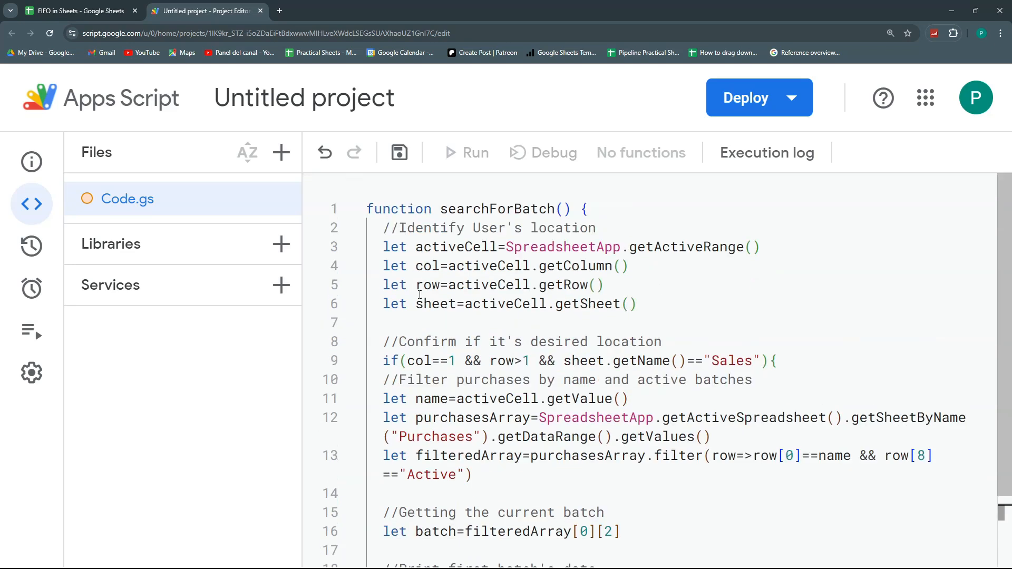
{"action": "left_click", "coordinate": [372, 199]}
{"action": "key", "text": "Return"}
{"action": "key", "text": "Return"}
{"action": "left_click", "coordinate": [377, 209]}
{"action": "type", "text": "fucn"}
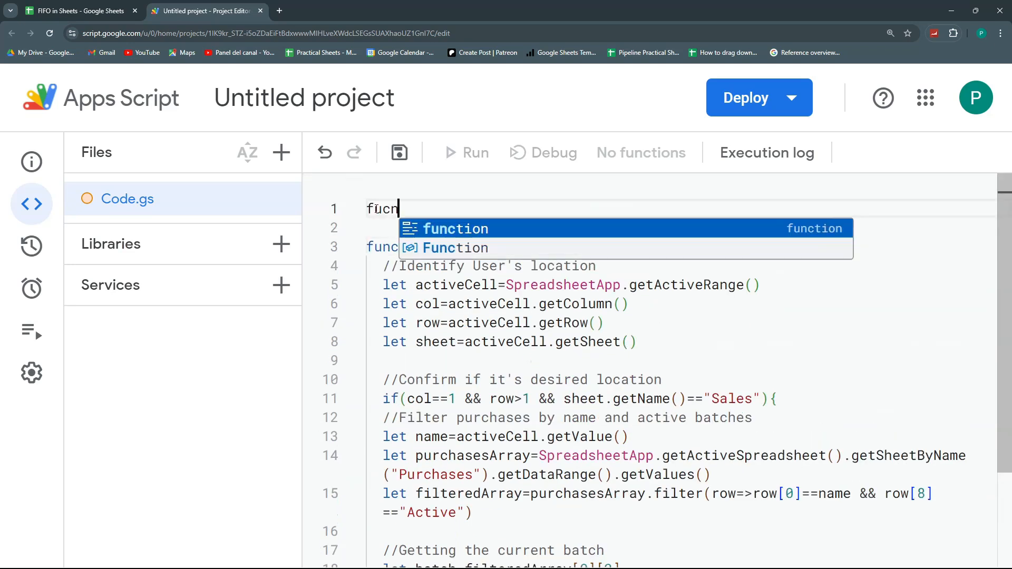
{"action": "key", "text": "Return"}
{"action": "type", "text": "on"}
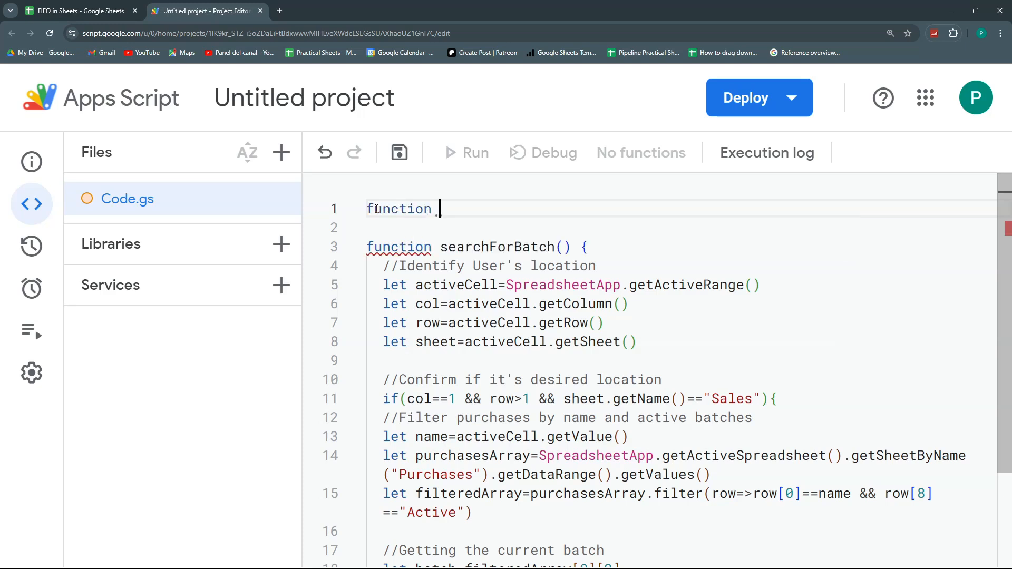
{"action": "type", "text": "onEdit()"}
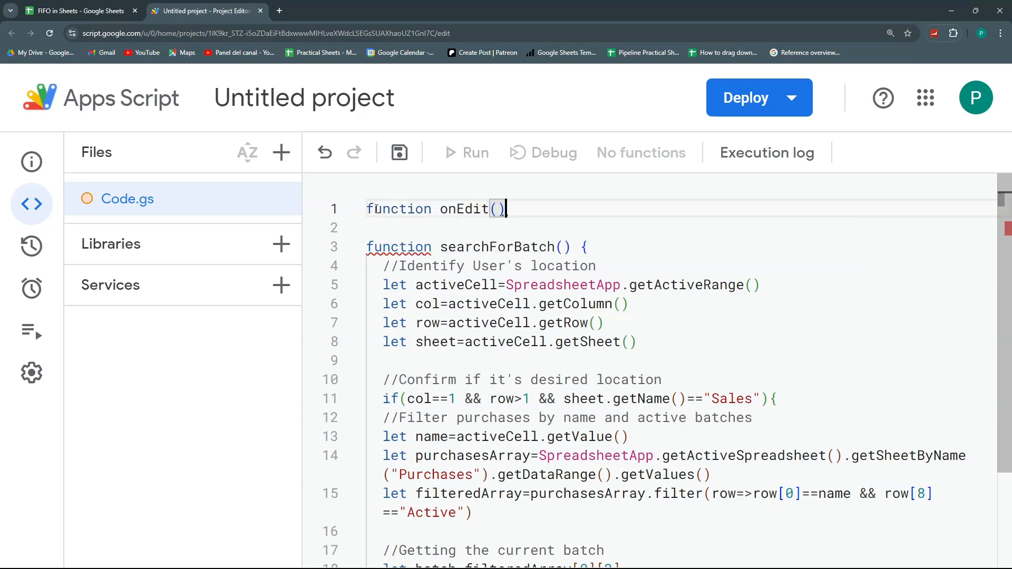
{"action": "type", "text": "{"}
{"action": "key", "text": "Return"}
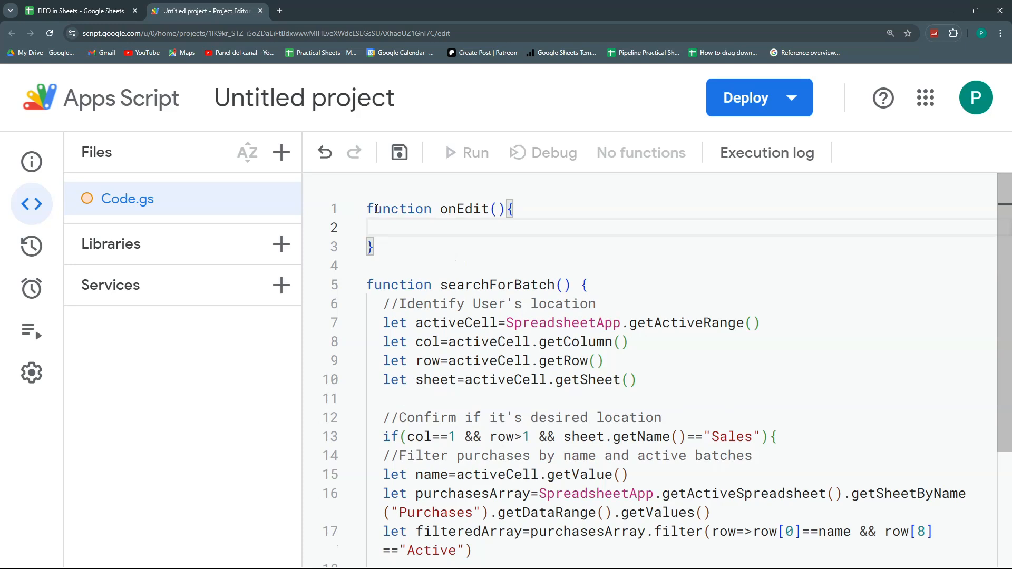
Call searchForBatch() inside the onEdit function and save the project.
{"action": "left_click_drag", "start_coordinate": [571, 285], "coordinate": [443, 285]}
{"action": "key", "text": "ctrl+c"}
{"action": "left_click", "coordinate": [432, 227]}
{"action": "key", "text": "ctrl+v"}
{"action": "left_click", "coordinate": [399, 157]}
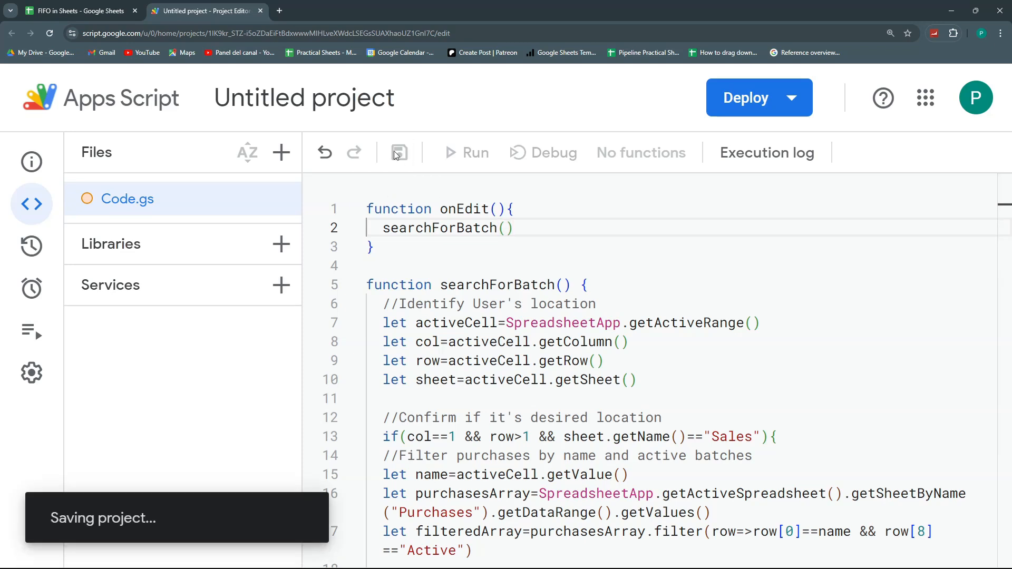
Rename the script project as FIFO Inventory.
{"action": "left_click", "coordinate": [377, 112]}
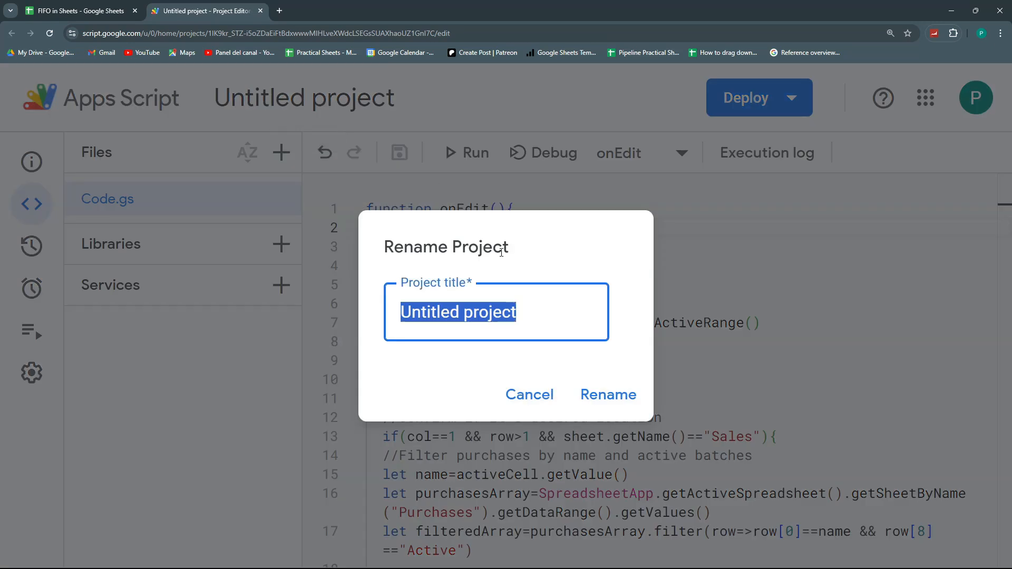
{"action": "type", "text": "FO Inventory"}
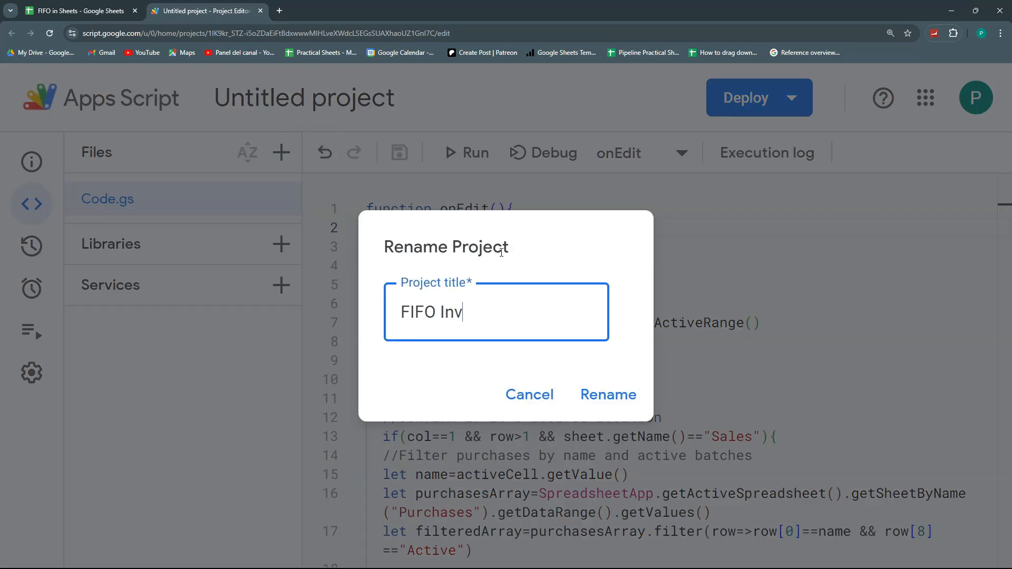
{"action": "left_click", "coordinate": [618, 397]}
Switch to the FIFO in Sheets spreadsheet and examine the remaining units and batch status of each batch in Purchases.
{"action": "left_click", "coordinate": [74, 6]}
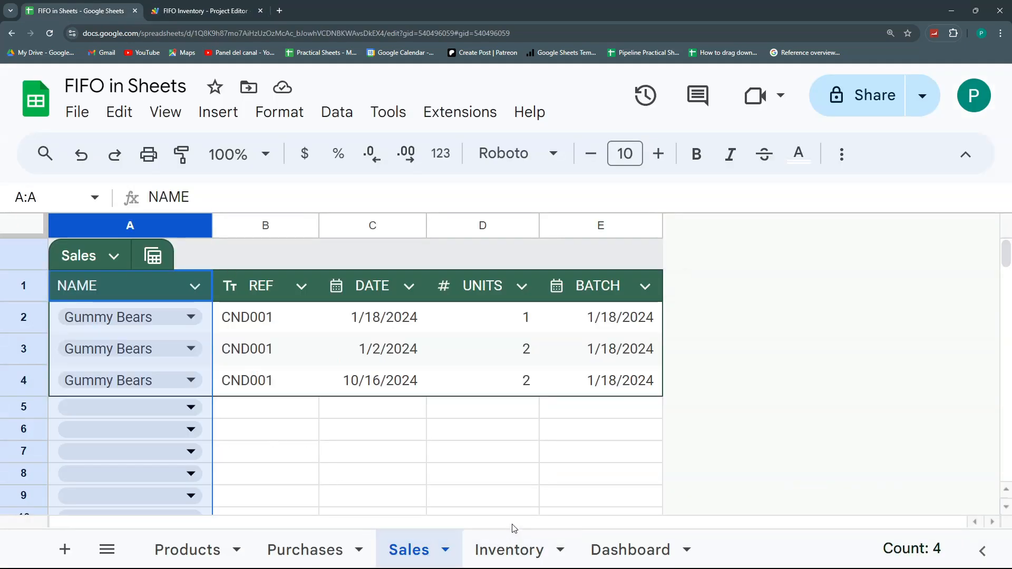
{"action": "left_click", "coordinate": [346, 548]}
{"action": "left_click", "coordinate": [686, 451]}
{"action": "key", "text": "Right"}
{"action": "key", "text": "Right"}
{"action": "key", "text": "Right"}
{"action": "key", "text": "Right"}
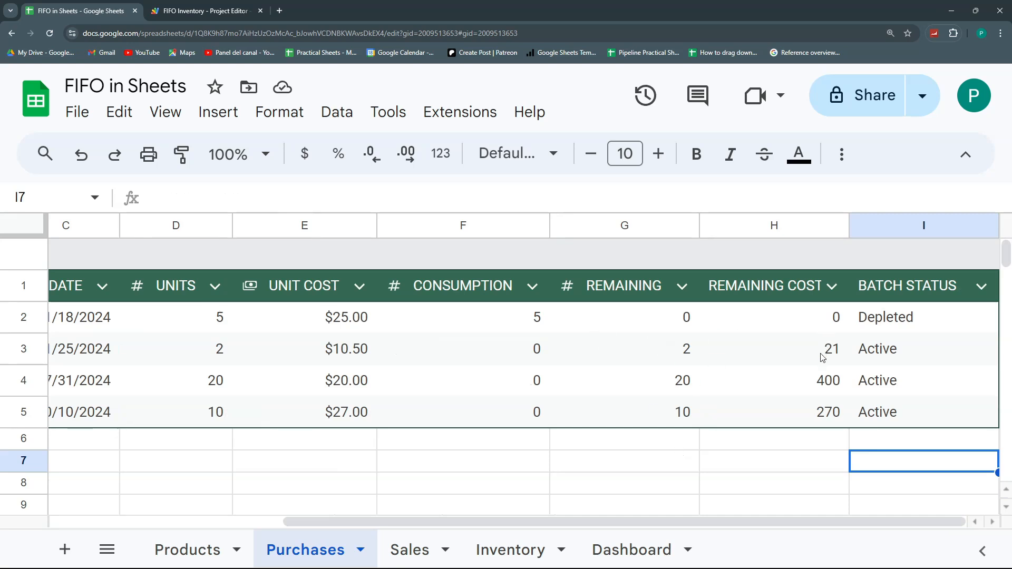
{"action": "key", "text": "Left"}
{"action": "key", "text": "Left"}
{"action": "key", "text": "Left"}
{"action": "key", "text": "Left"}
{"action": "key", "text": "Left"}
{"action": "key", "text": "Left"}
{"action": "key", "text": "Left"}
{"action": "key", "text": "Left"}
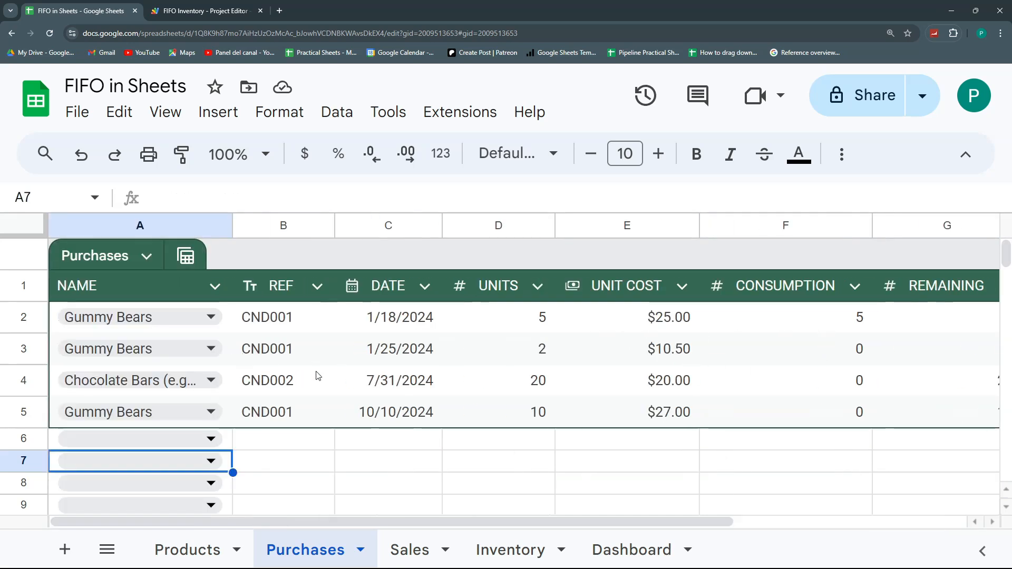
Examine the consumption formula in F4 and compare the first Gummy Bears batch's date with its batch status.
{"action": "key", "text": "ctrl+minus"}
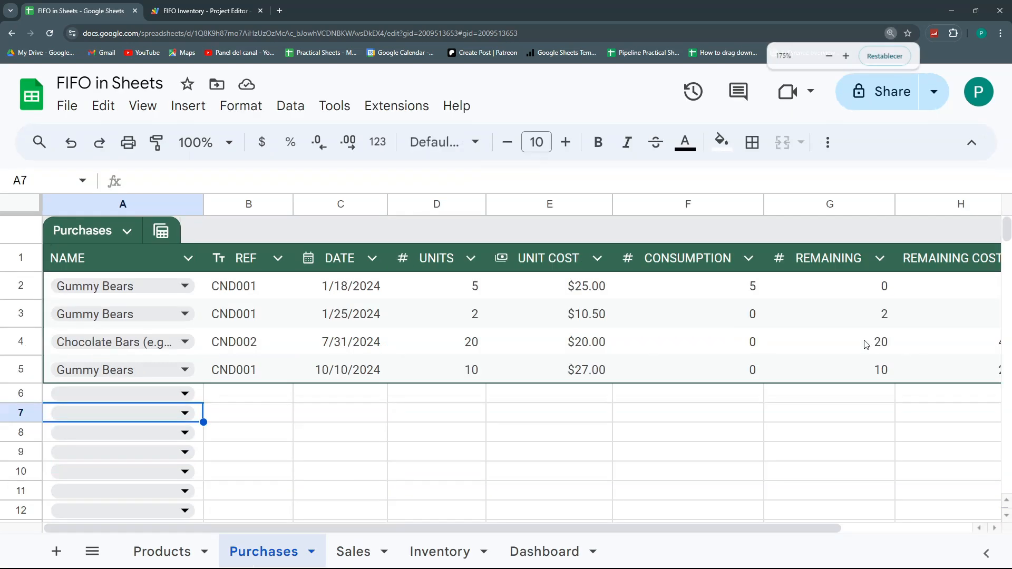
{"action": "left_click", "coordinate": [867, 345]}
{"action": "left_click", "coordinate": [709, 346]}
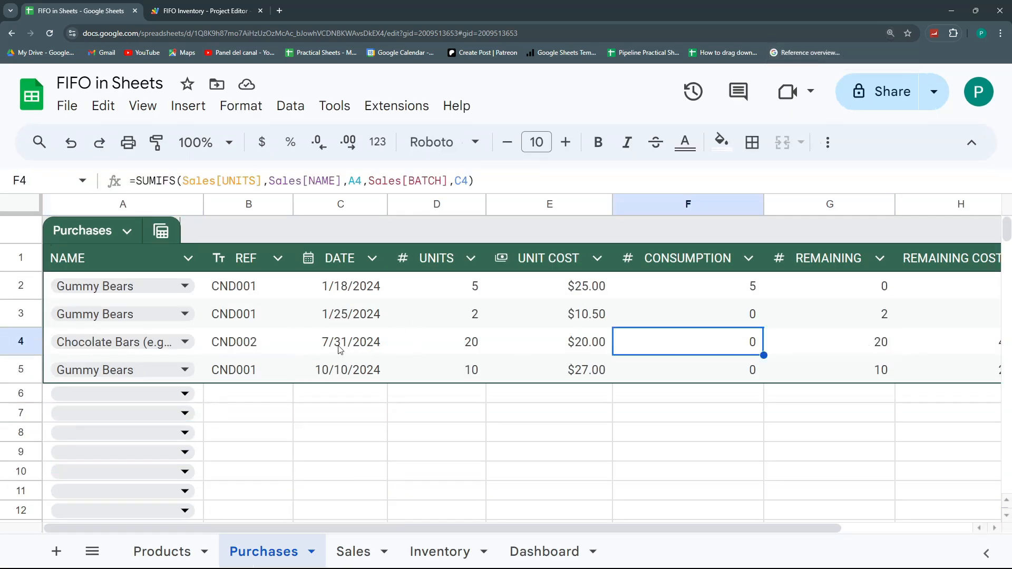
{"action": "left_click", "coordinate": [344, 289]}
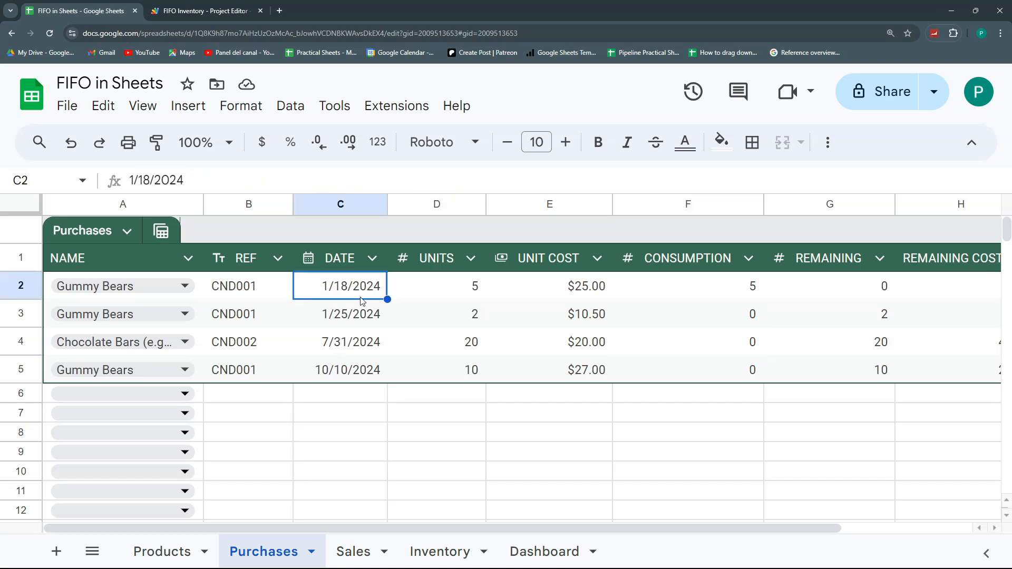
{"action": "key", "text": "Right"}
{"action": "key", "text": "Right"}
{"action": "key", "text": "Right"}
{"action": "key", "text": "Right"}
{"action": "key", "text": "Right"}
{"action": "key", "text": "Right"}
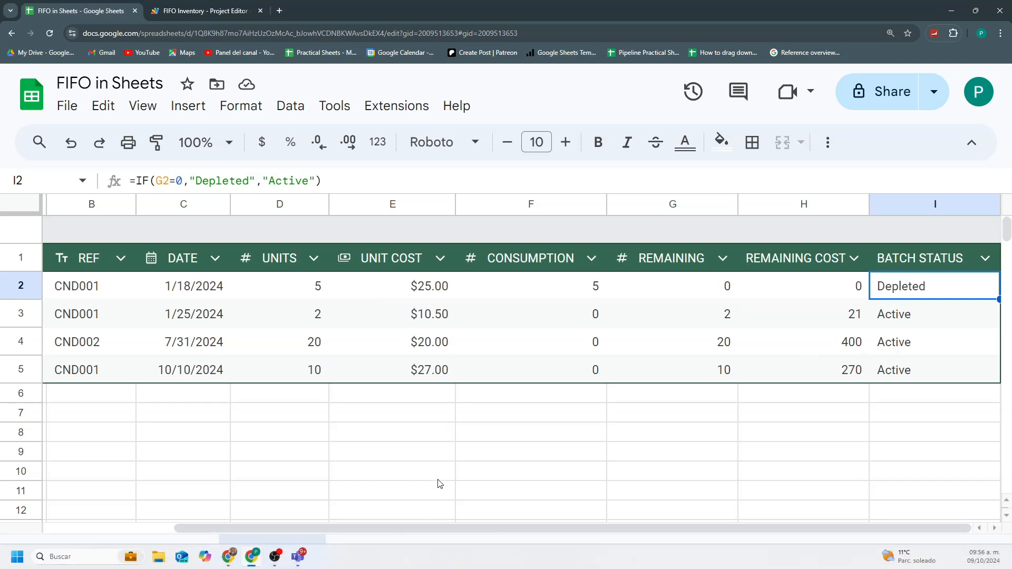
Test the script in the Sales sheet by choosing Gummy Bears in A5 and Chocolate Bars (e.g., Hershey's, Snickers) in A8.
{"action": "left_click", "coordinate": [348, 549]}
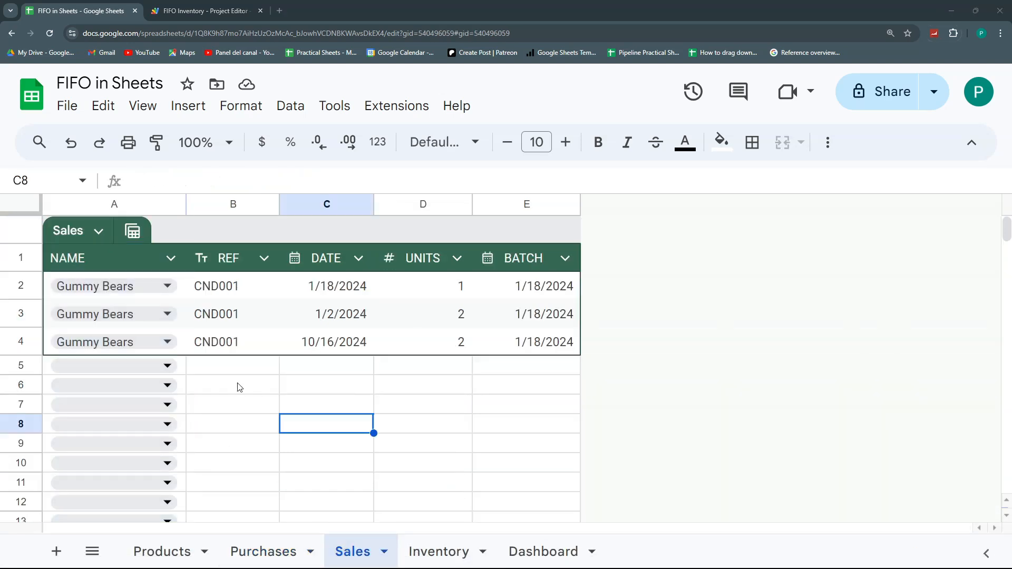
{"action": "left_click", "coordinate": [173, 365]}
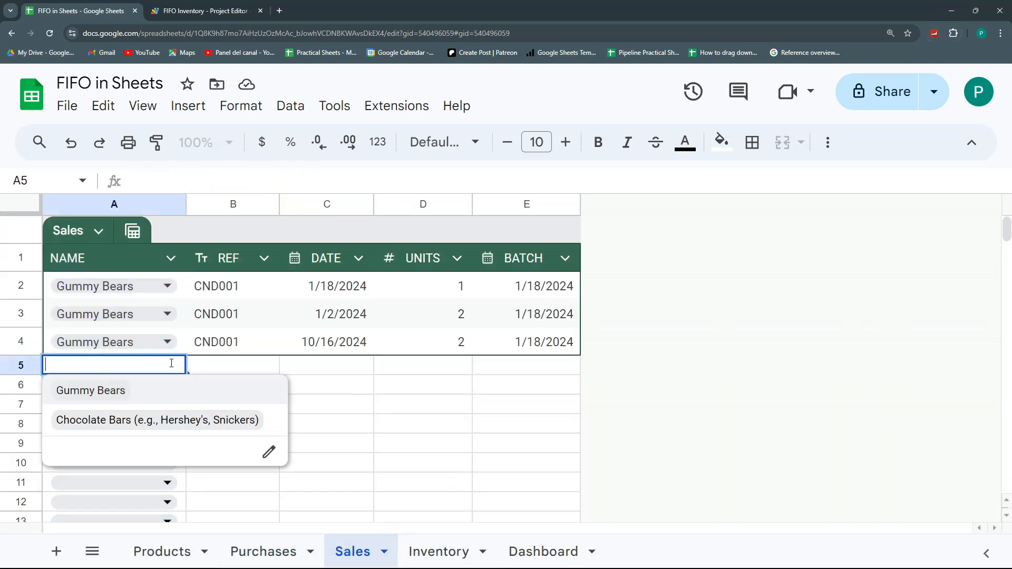
{"action": "left_click", "coordinate": [150, 403]}
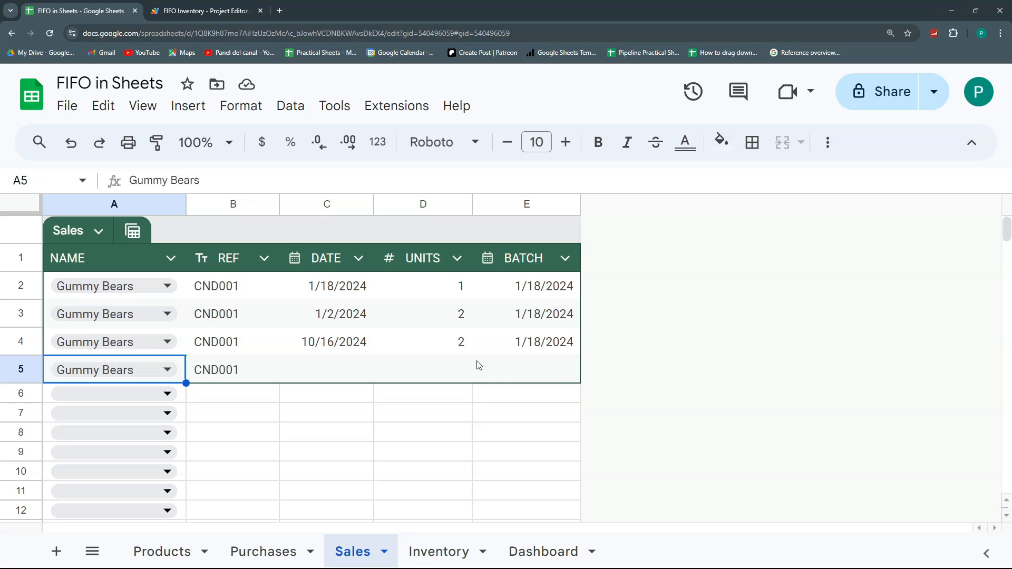
{"action": "left_click", "coordinate": [167, 434]}
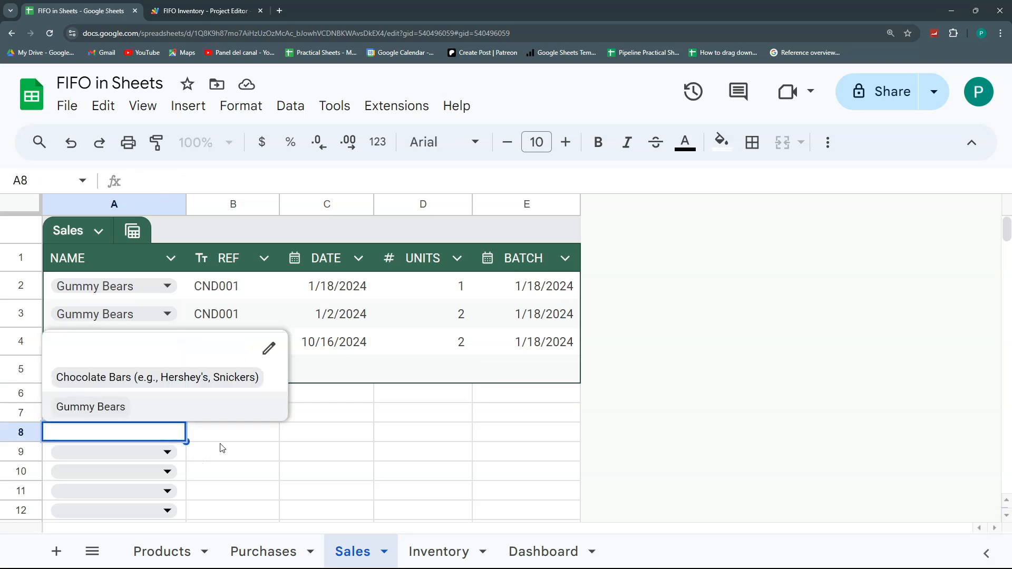
{"action": "left_click", "coordinate": [217, 437]}
{"action": "left_click", "coordinate": [168, 436]}
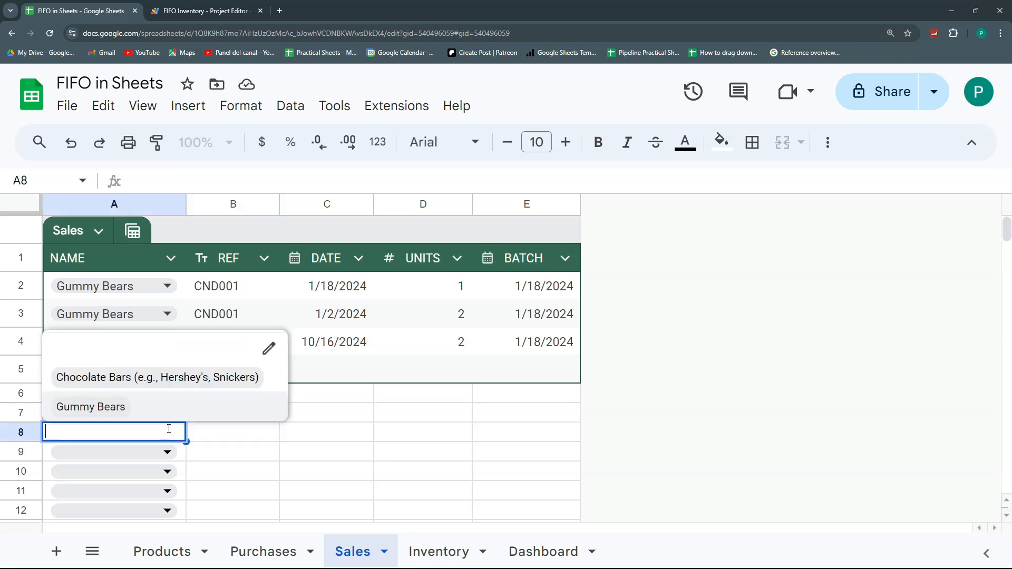
{"action": "left_click", "coordinate": [161, 376]}
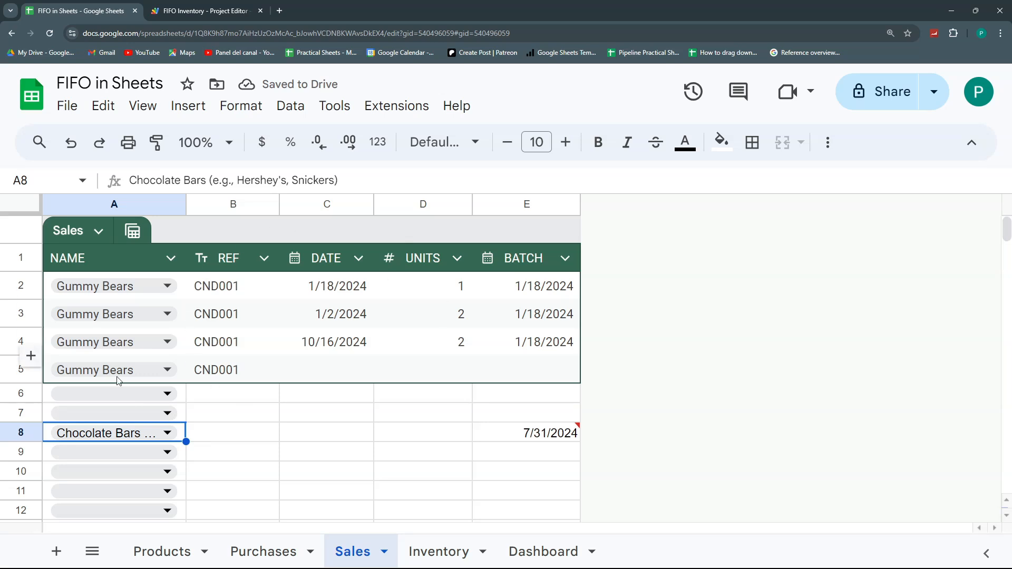
Change the product in A5 to Chocolate Bars (e.g., Hershey's, Snickers) and choose Gummy Bears in A6.
{"action": "left_click", "coordinate": [170, 372]}
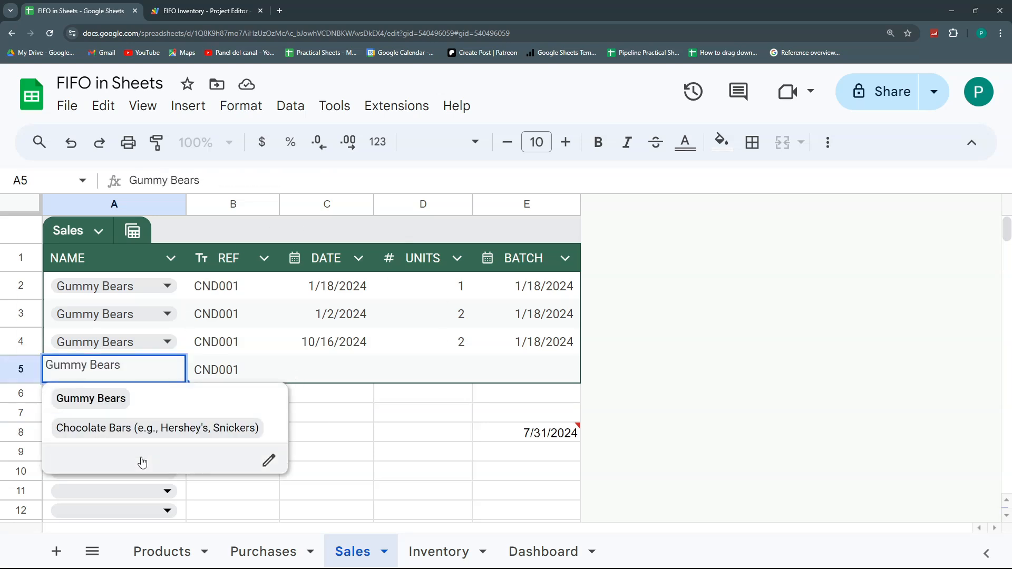
{"action": "left_click", "coordinate": [142, 425]}
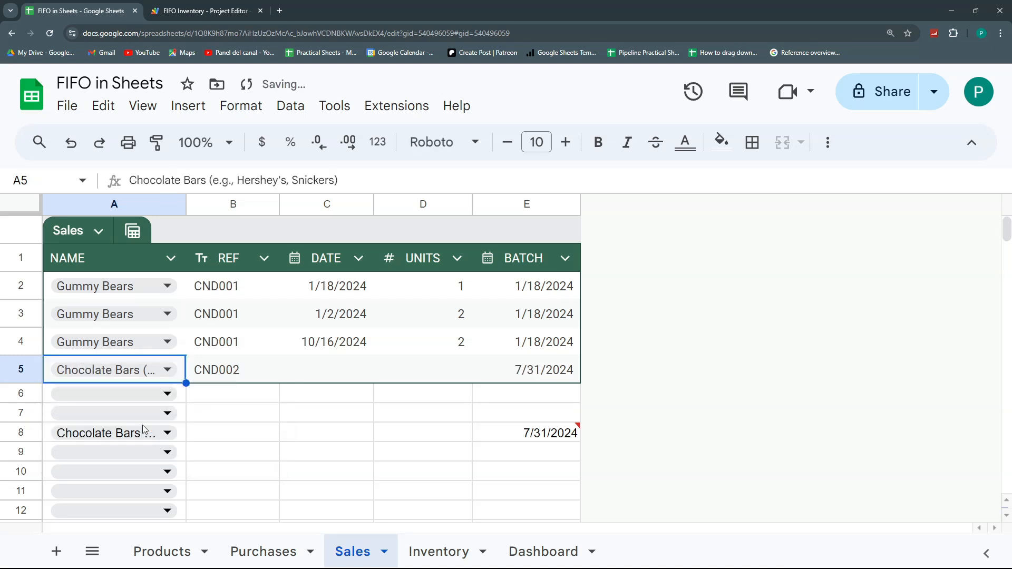
{"action": "left_click", "coordinate": [167, 393]}
{"action": "left_click", "coordinate": [163, 422]}
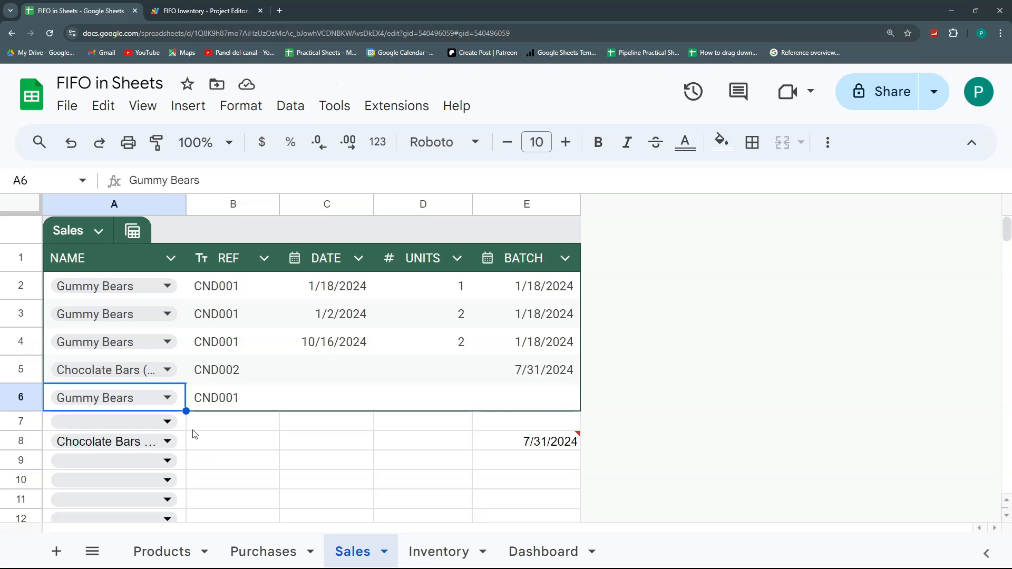
Revert the Sales table to unformatted data.
{"action": "left_click", "coordinate": [226, 377]}
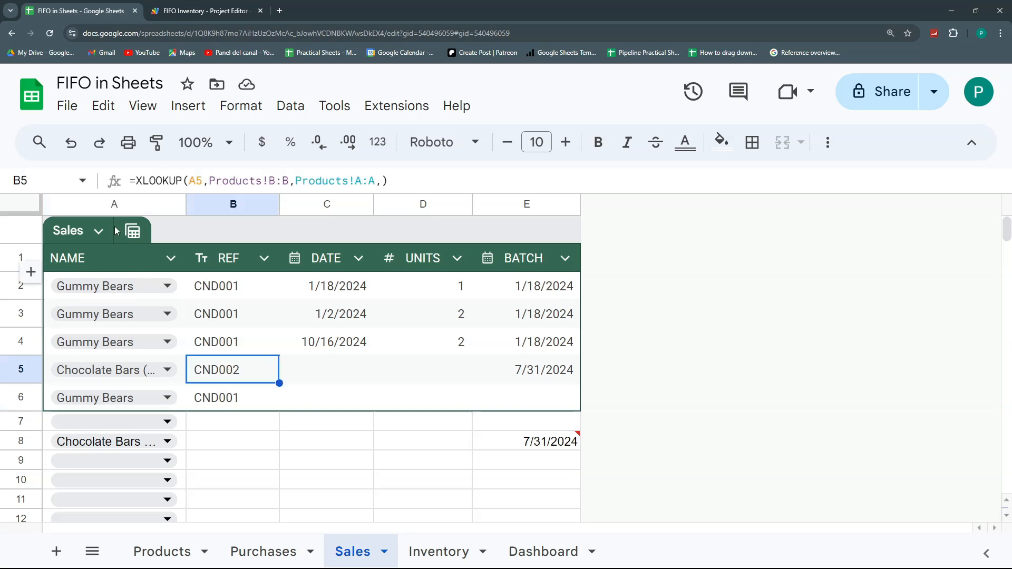
{"action": "left_click", "coordinate": [97, 232]}
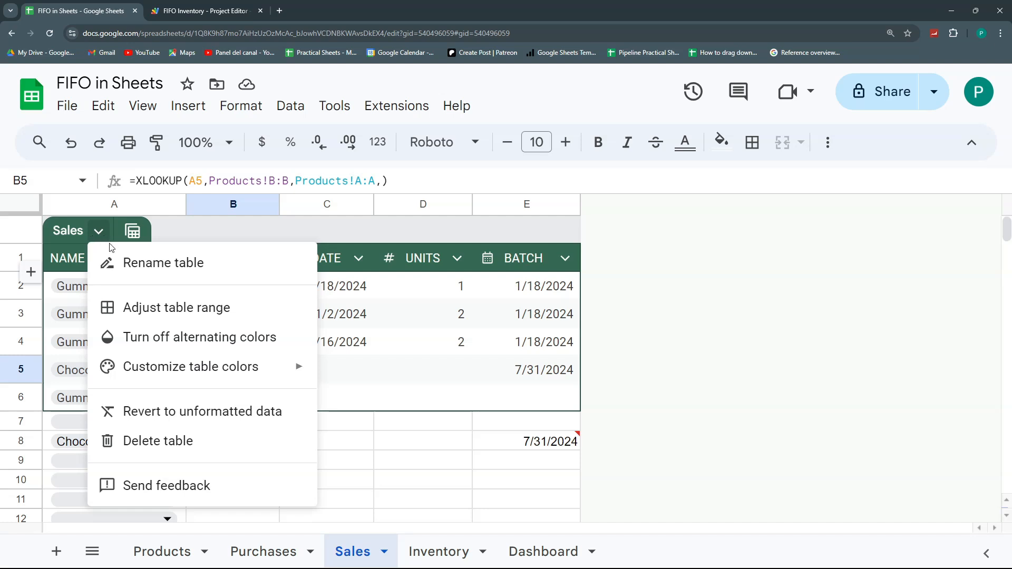
{"action": "left_click", "coordinate": [183, 412]}
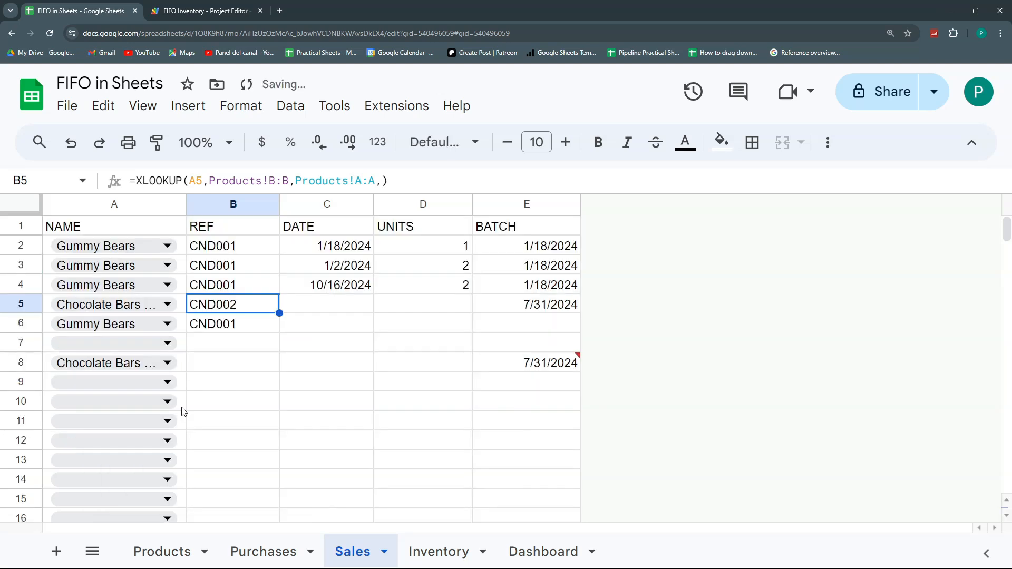
Fill the XLOOKUP formula in B6 down the rest of the REF column.
{"action": "left_click", "coordinate": [264, 328]}
{"action": "left_click", "coordinate": [260, 366]}
{"action": "left_click", "coordinate": [258, 327]}
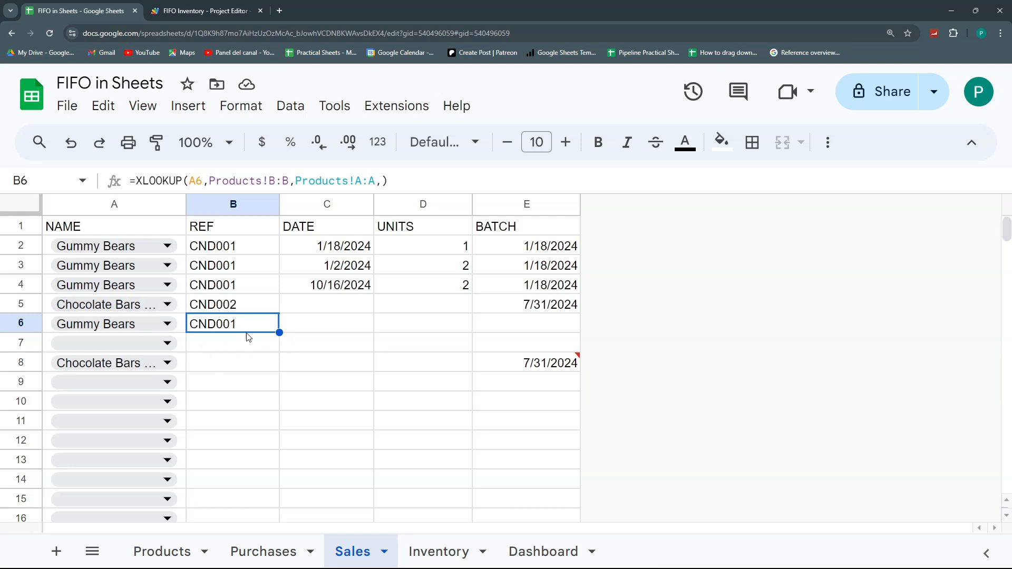
{"action": "double_click", "coordinate": [279, 332]}
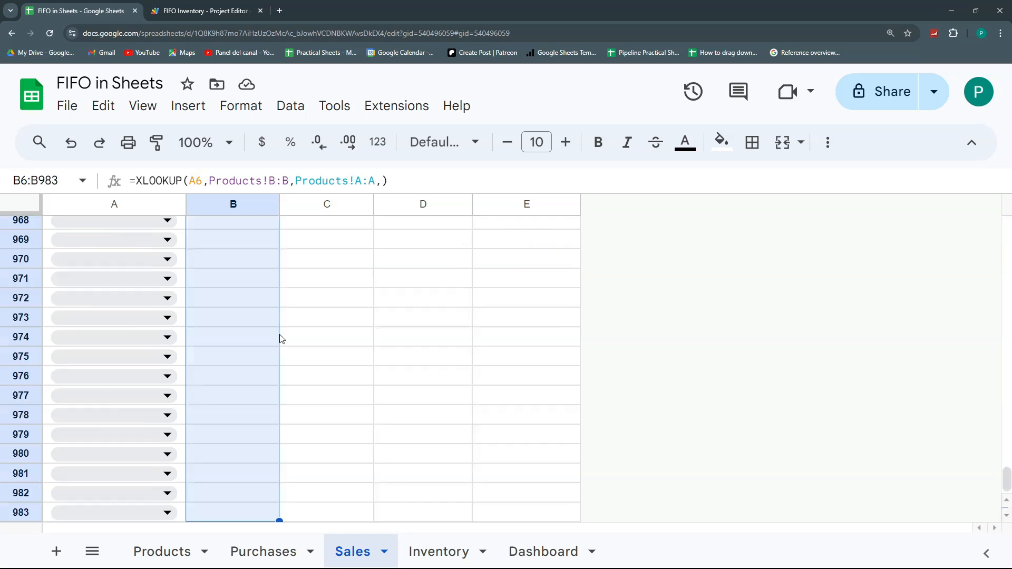
{"action": "key", "text": "Up"}
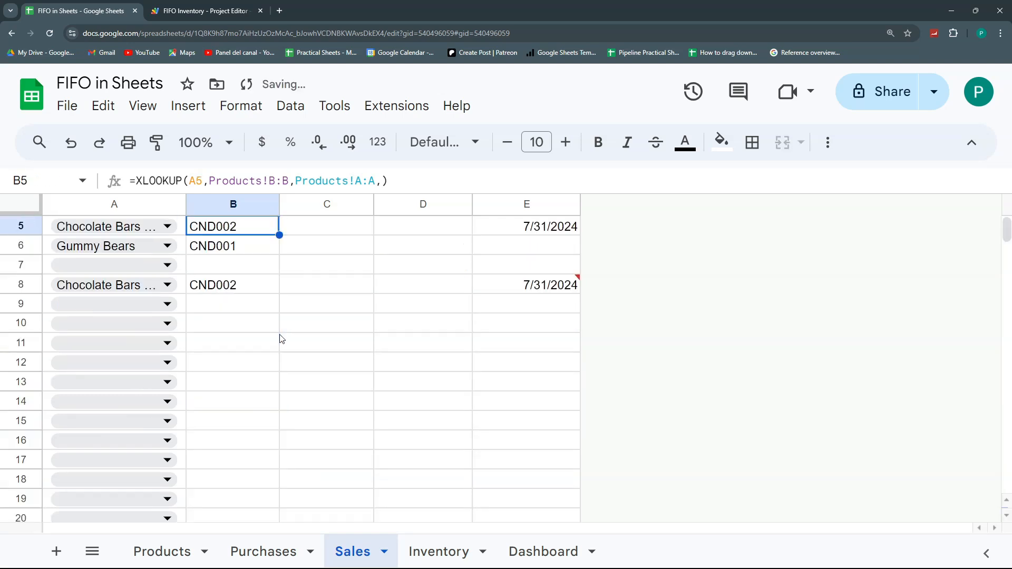
{"action": "left_click", "coordinate": [384, 181]}
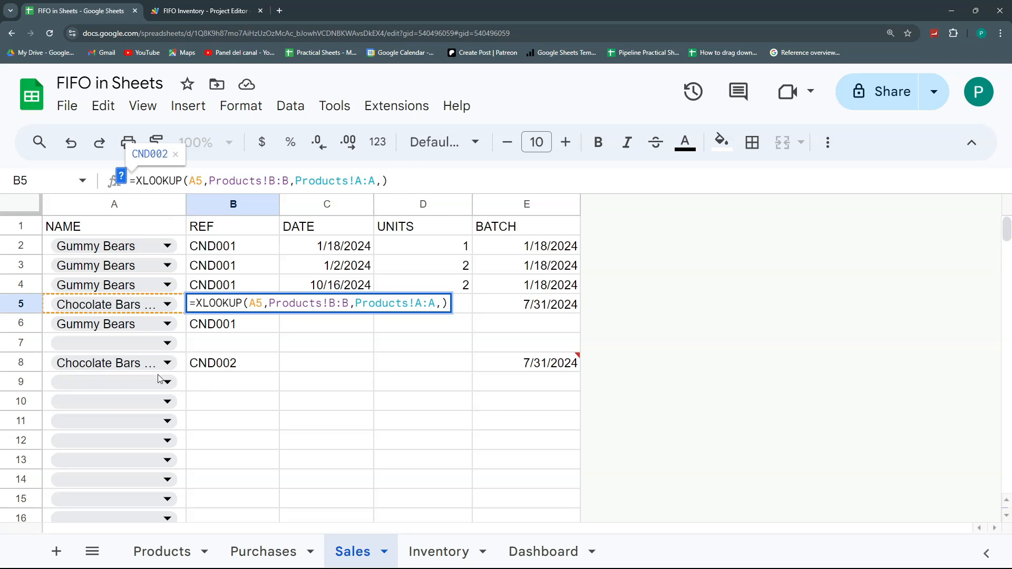
{"action": "left_click", "coordinate": [253, 419]}
{"action": "key", "text": "Escape"}
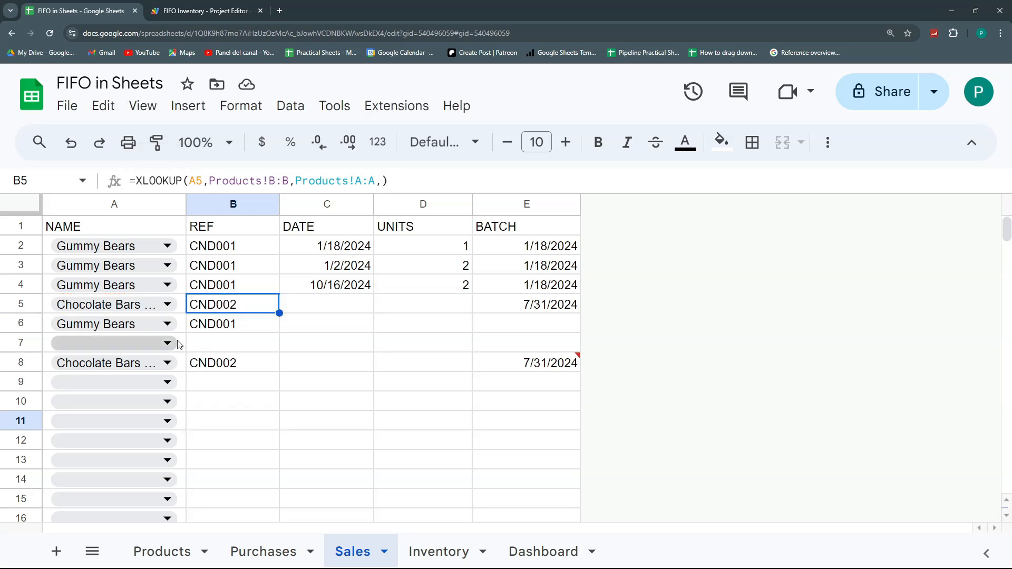
Test the script on the unformatted range by choosing Gummy Bears in A7.
{"action": "left_click", "coordinate": [168, 343]}
{"action": "left_click", "coordinate": [163, 367]}
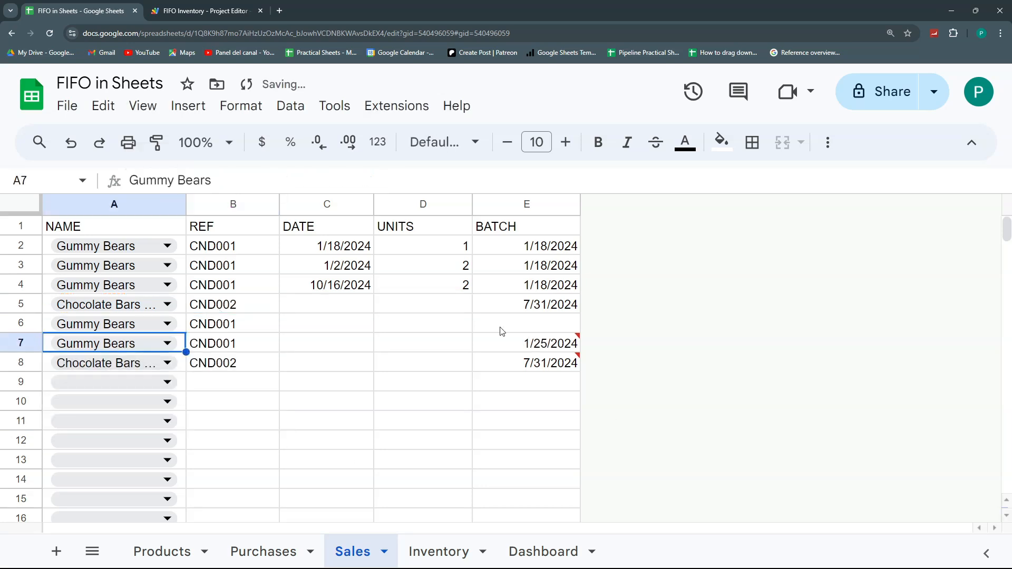
Clear the contents of rows 2 to 9 in the Sales sheet, keeping the header row.
{"action": "left_click", "coordinate": [28, 318]}
{"action": "left_click_drag", "start_coordinate": [28, 316], "coordinate": [21, 381]}
{"action": "left_click_drag", "start_coordinate": [20, 253], "coordinate": [27, 377]}
{"action": "key", "text": "Delete"}
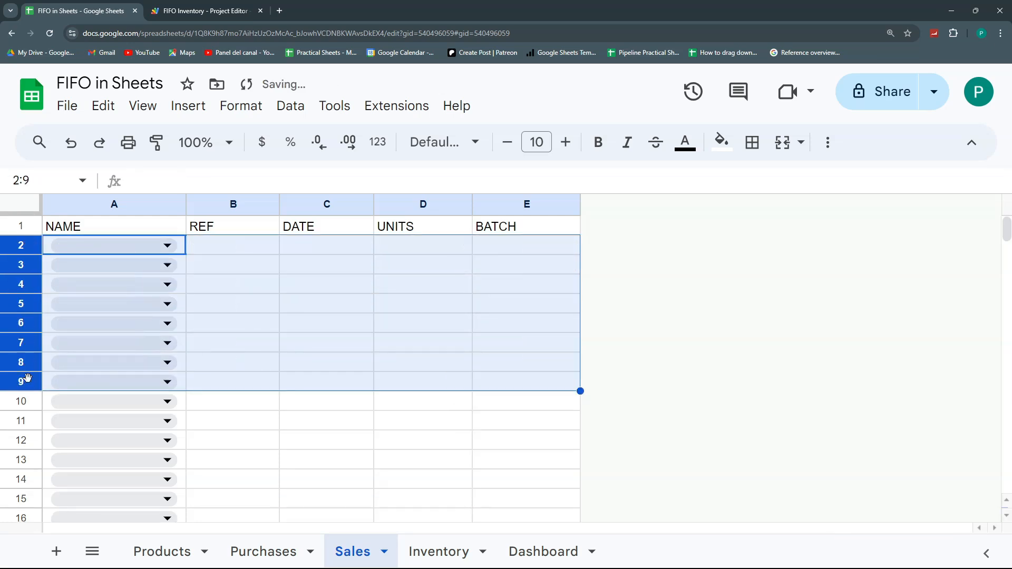
{"action": "left_click", "coordinate": [267, 552]}
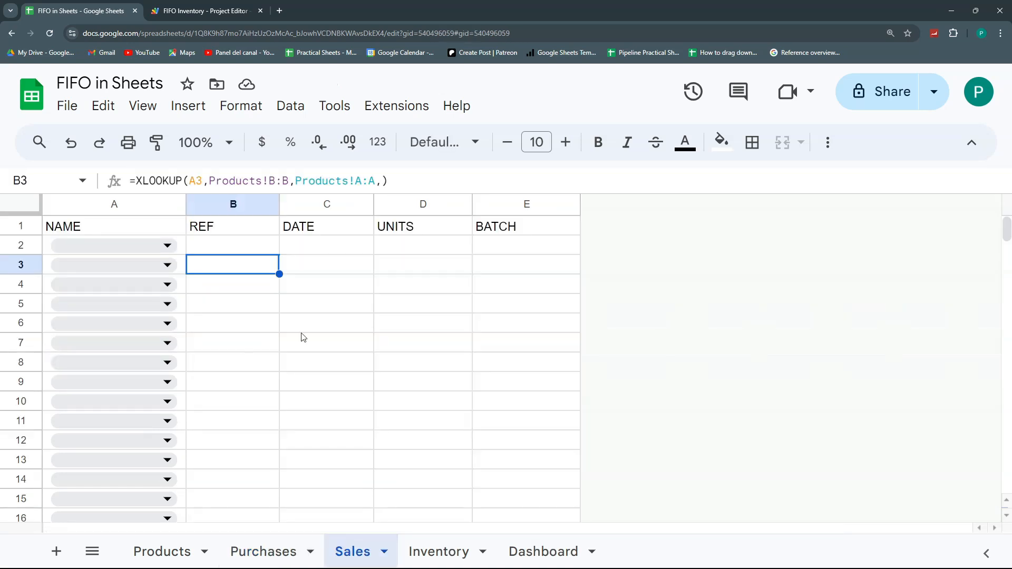
Replace the broken sum range in the SUMIFS formula of Purchases cell F2 with Sales!D:D.
{"action": "left_click", "coordinate": [264, 550]}
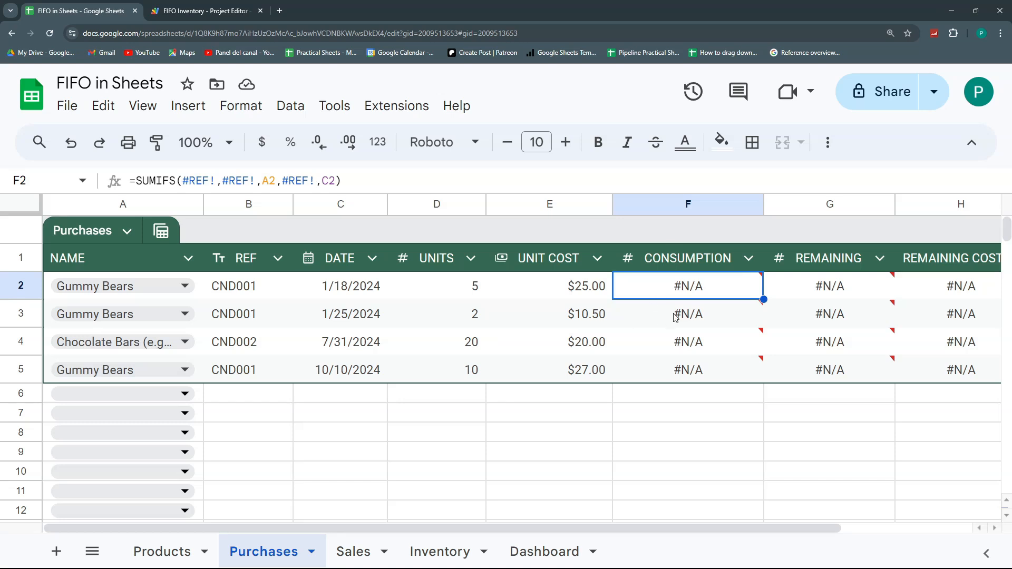
{"action": "mouse_move", "coordinate": [677, 282]}
{"action": "left_click_drag", "start_coordinate": [216, 181], "coordinate": [185, 181]}
{"action": "key", "text": "BackSpace"}
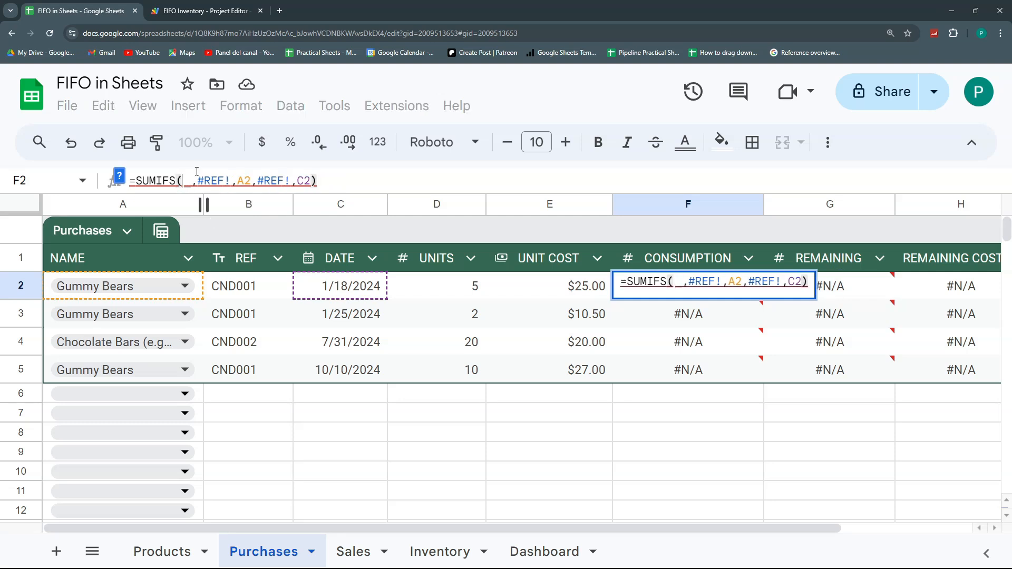
{"action": "left_click", "coordinate": [351, 551]}
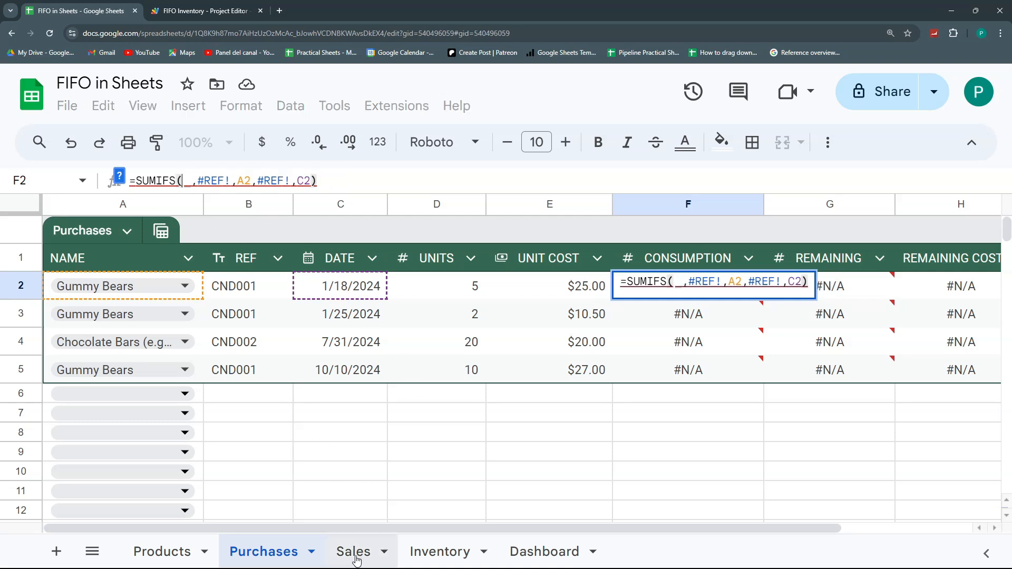
{"action": "left_click", "coordinate": [411, 204]}
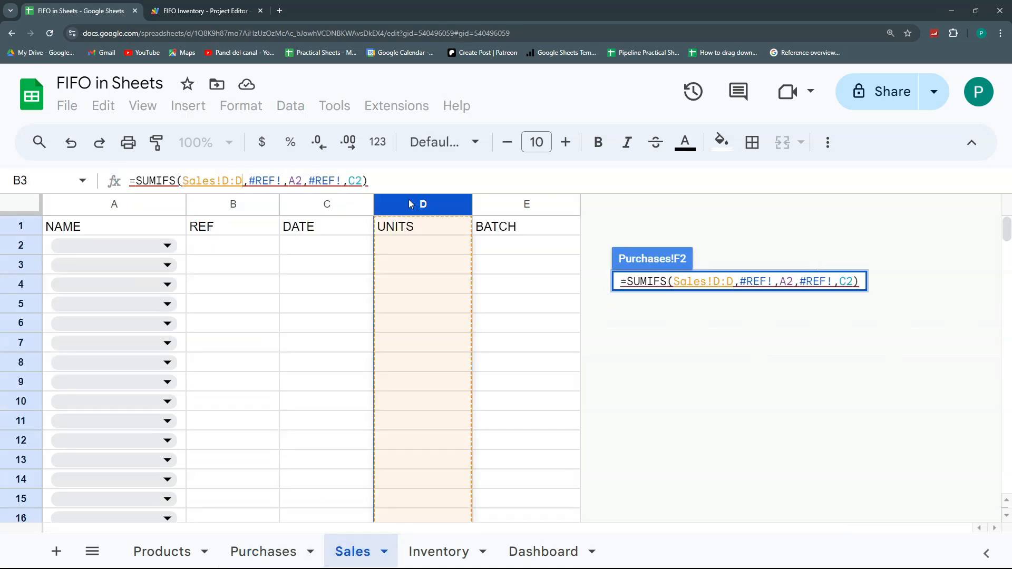
{"action": "left_click_drag", "start_coordinate": [282, 180], "coordinate": [249, 181]}
{"action": "key", "text": "Return"}
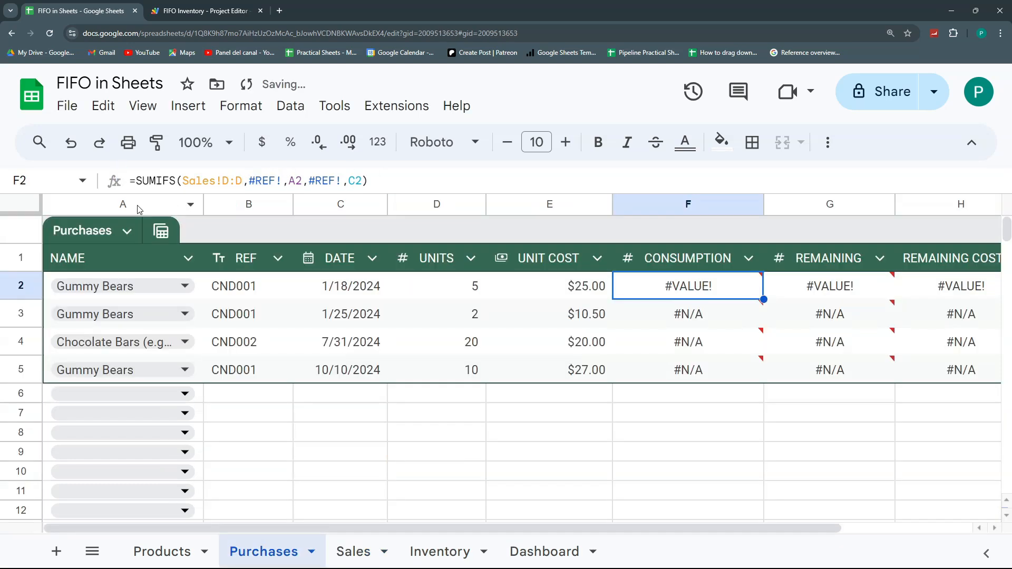
Replace the broken first criteria range in the F2 SUMIFS formula with Sales!A:A.
{"action": "double_click", "coordinate": [281, 181]}
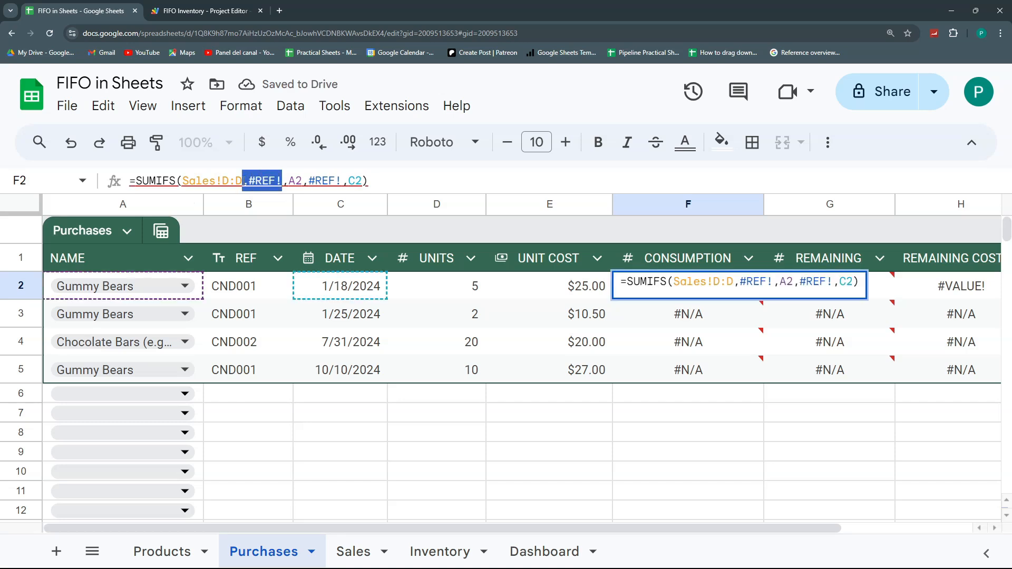
{"action": "left_click_drag", "start_coordinate": [773, 283], "coordinate": [748, 286]}
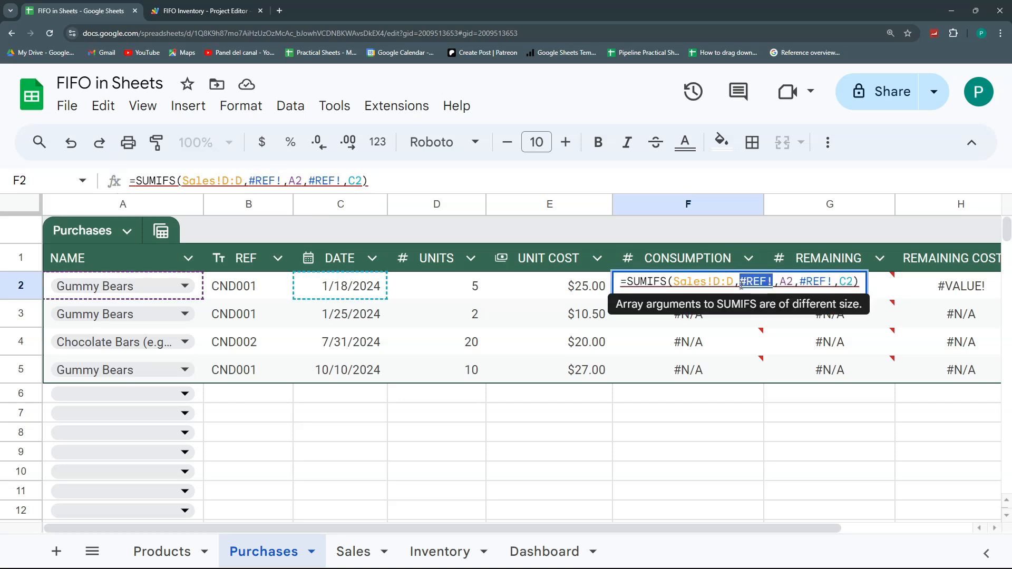
{"action": "key", "text": "BackSpace"}
{"action": "key", "text": "BackSpace"}
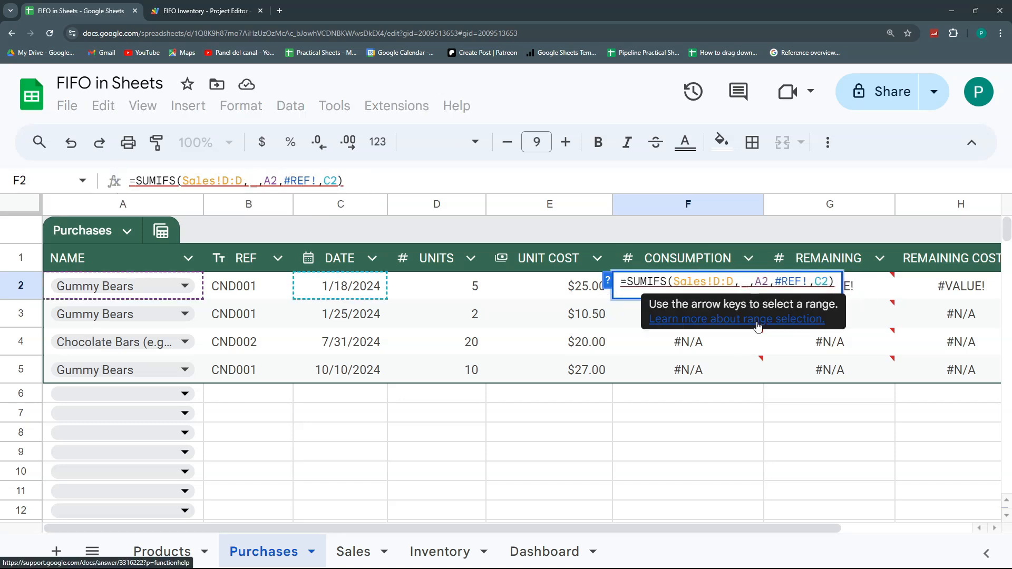
{"action": "left_click", "coordinate": [751, 284]}
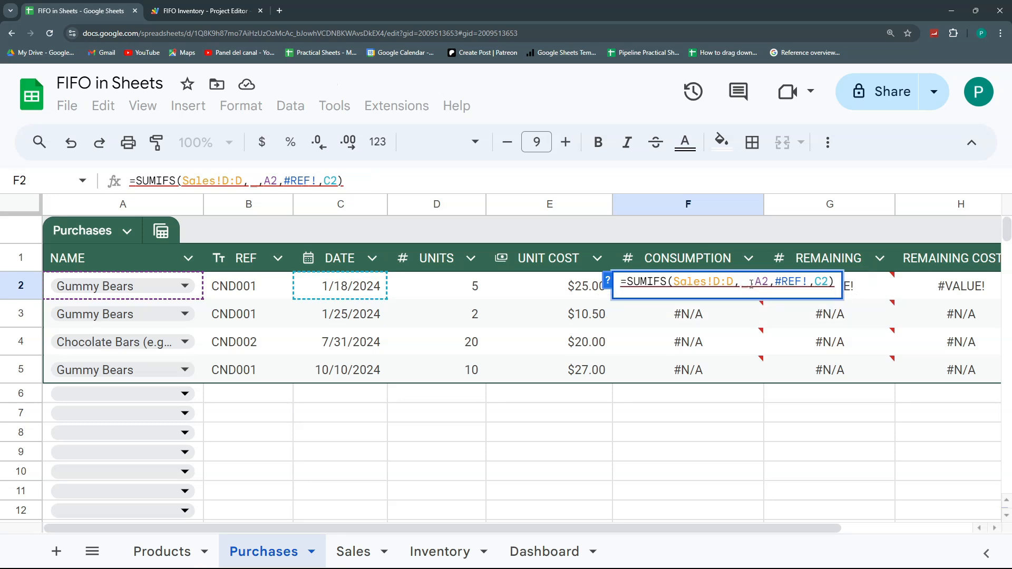
{"action": "left_click", "coordinate": [353, 552]}
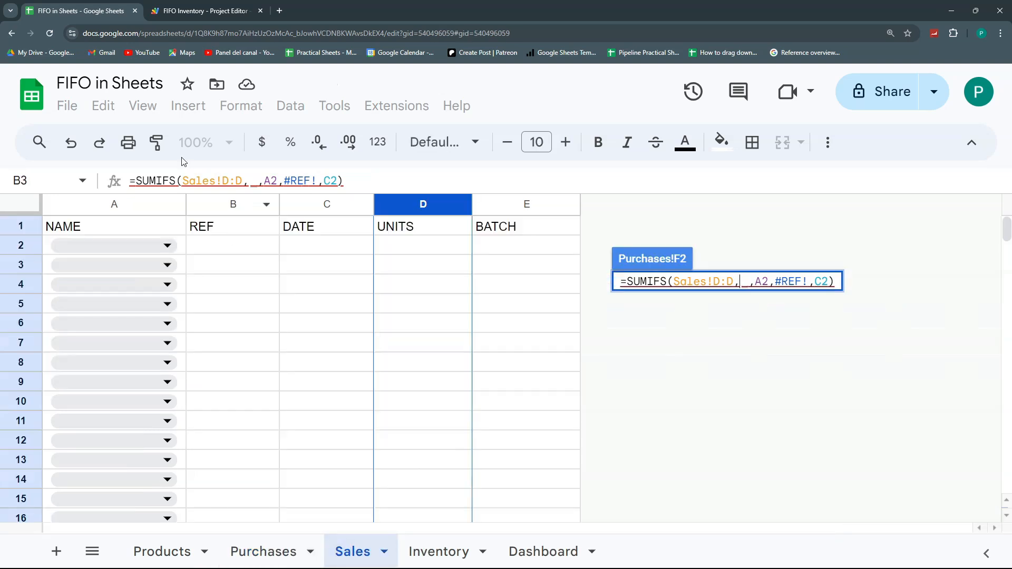
{"action": "left_click", "coordinate": [150, 205]}
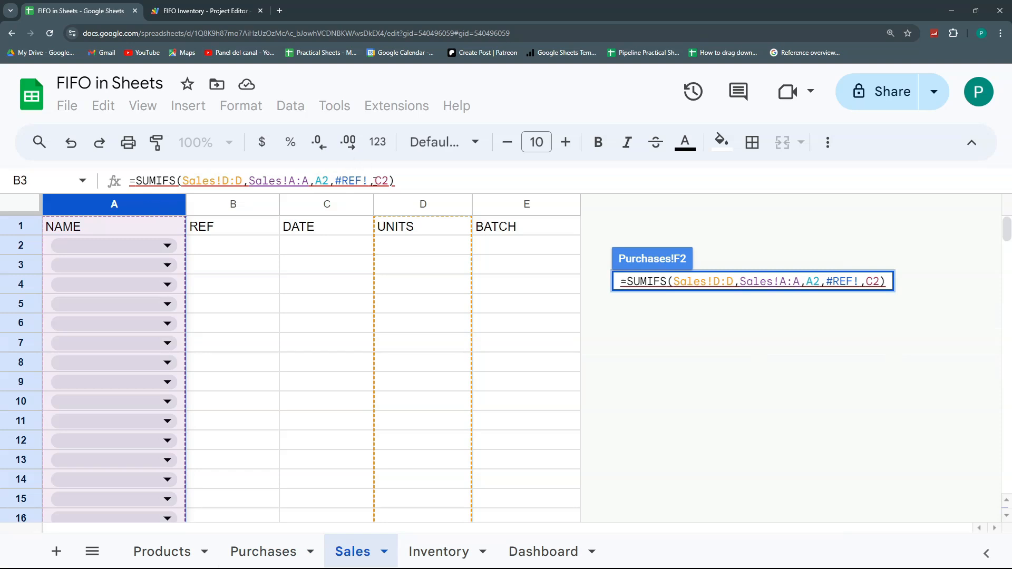
Replace the remaining broken criteria range in F2 with Sales!E:E and fill the formula down the CONSUMPTION column to row 5.
{"action": "left_click_drag", "start_coordinate": [368, 181], "coordinate": [336, 181]}
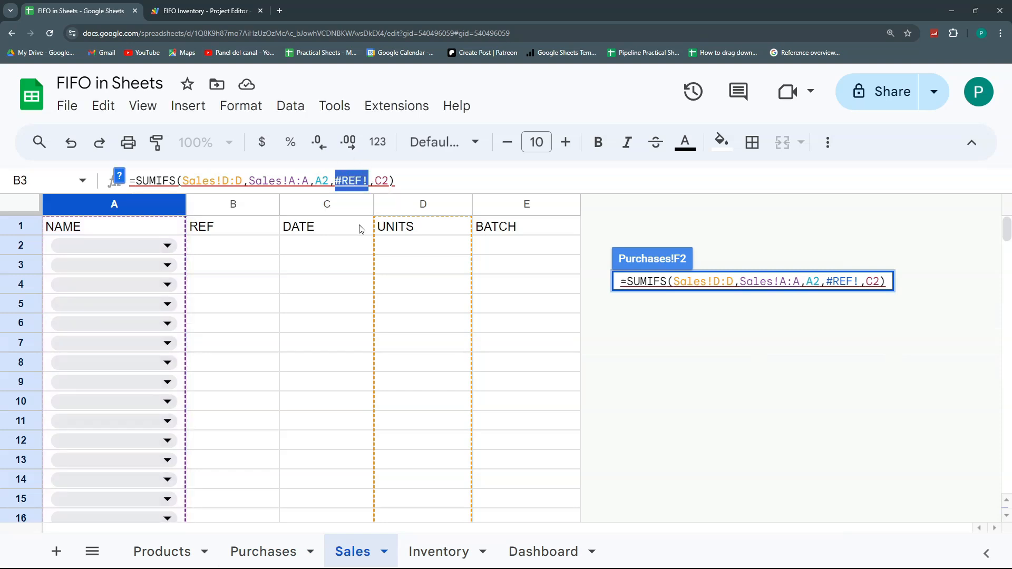
{"action": "key", "text": "BackSpace"}
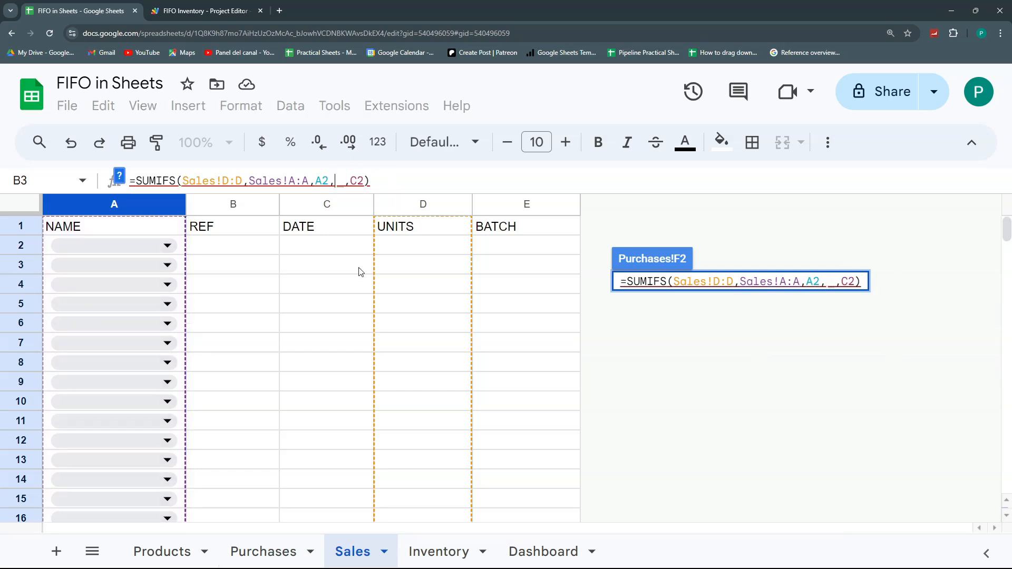
{"action": "left_click", "coordinate": [302, 540]}
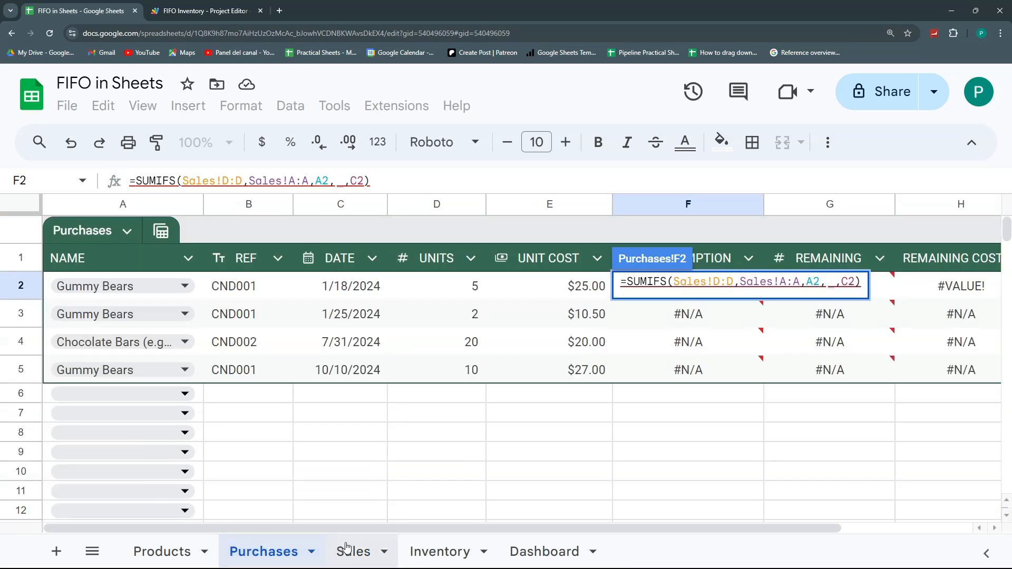
{"action": "left_click", "coordinate": [347, 548]}
{"action": "left_click", "coordinate": [514, 207]}
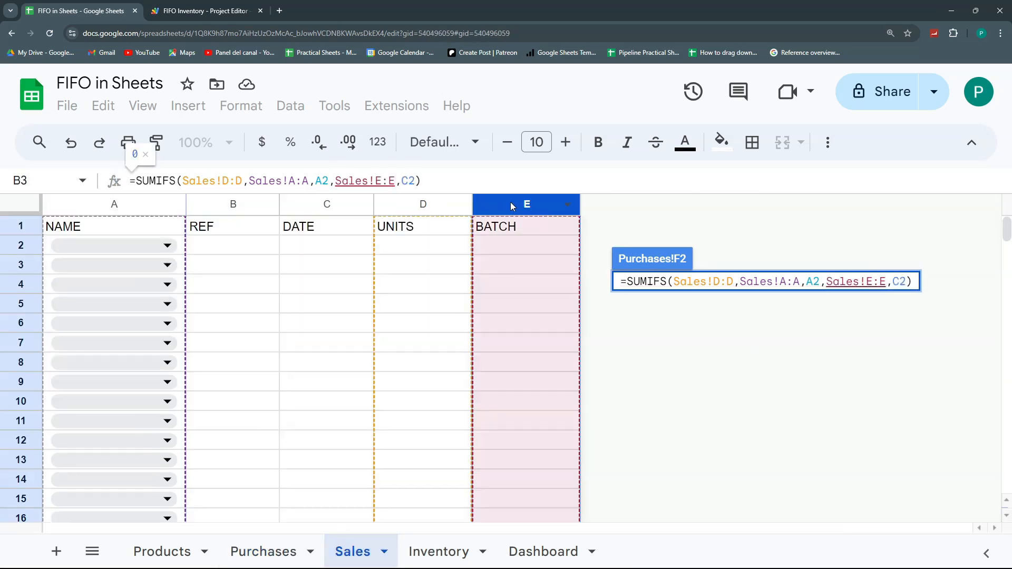
{"action": "key", "text": "Return"}
{"action": "left_click_drag", "start_coordinate": [764, 299], "coordinate": [761, 370]}
Review the REMAINING, REMAINING COST and BATCH STATUS columns of the Purchases table.
{"action": "left_click", "coordinate": [824, 279]}
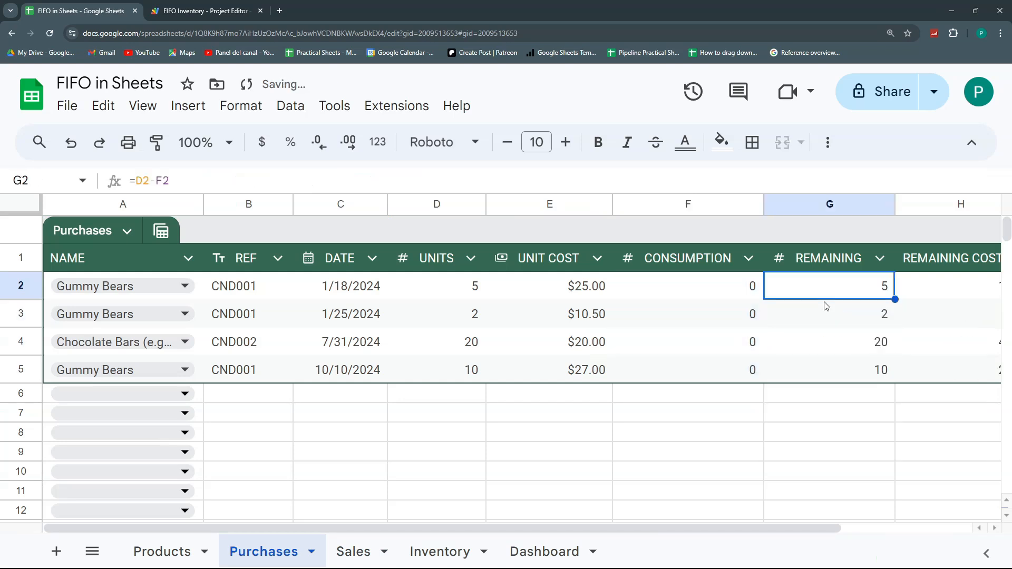
{"action": "key", "text": "Right"}
{"action": "key", "text": "Right"}
{"action": "key", "text": "Left"}
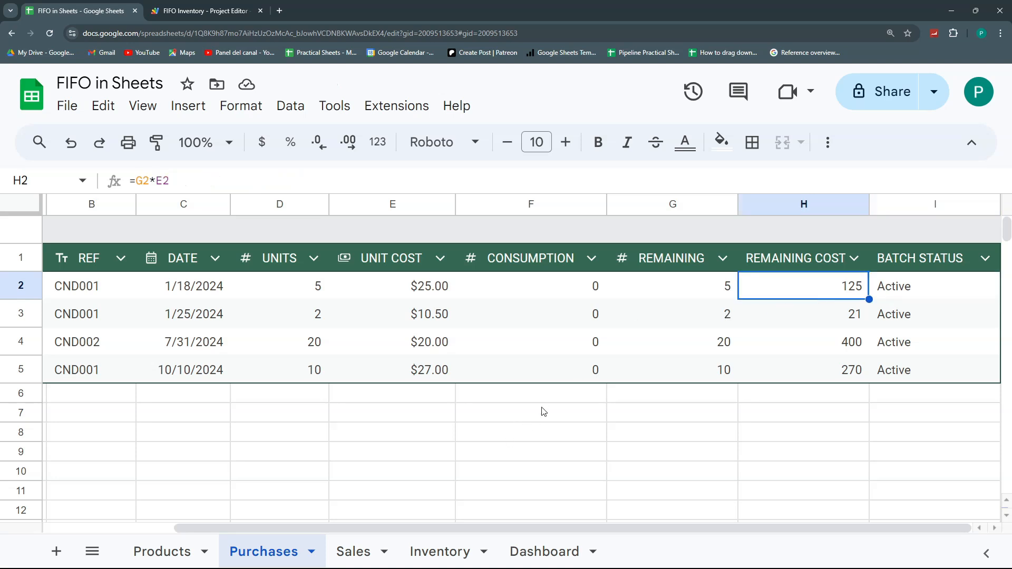
{"action": "key", "text": "Left"}
{"action": "key", "text": "Left"}
{"action": "key", "text": "Left"}
{"action": "key", "text": "Left"}
{"action": "key", "text": "Left"}
{"action": "key", "text": "Left"}
{"action": "key", "text": "Left"}
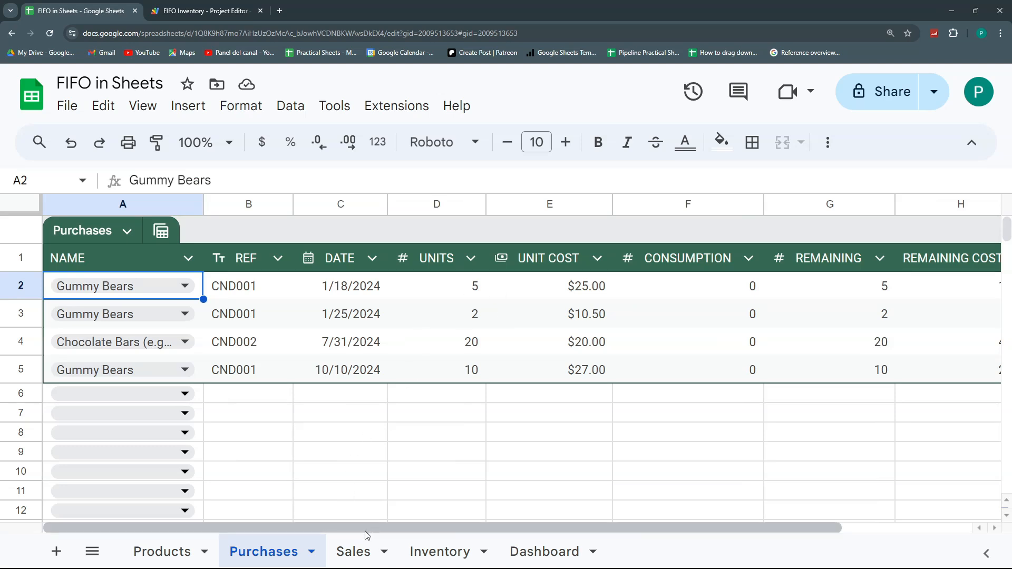
Record a Gummy Bears sale of 3 units dated 10/23/2024 in Sales row 2 and check the consumption in Purchases.
{"action": "left_click", "coordinate": [356, 543]}
{"action": "left_click", "coordinate": [167, 245]}
{"action": "left_click", "coordinate": [169, 272]}
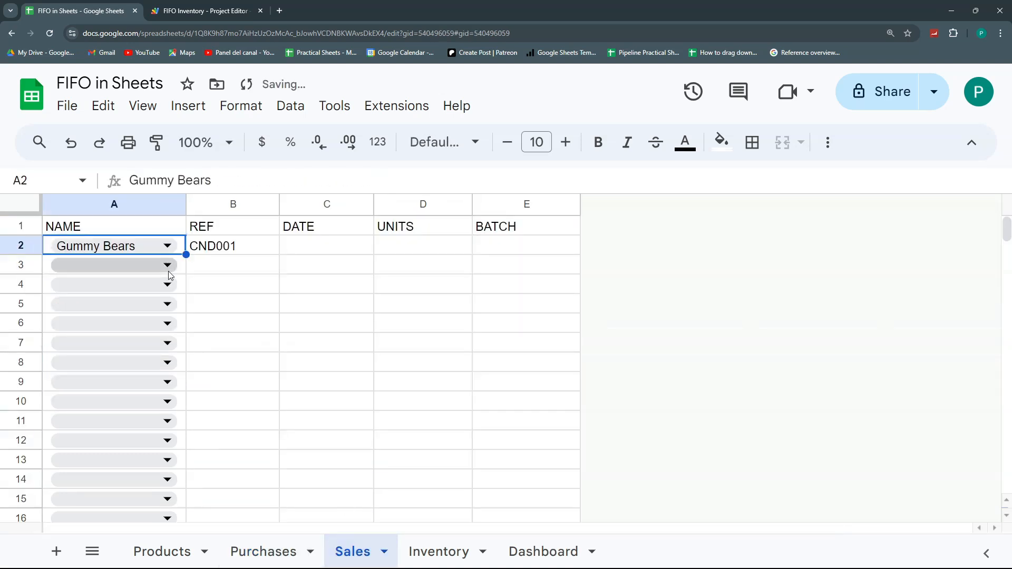
{"action": "left_click", "coordinate": [324, 245]}
{"action": "double_click", "coordinate": [324, 246]}
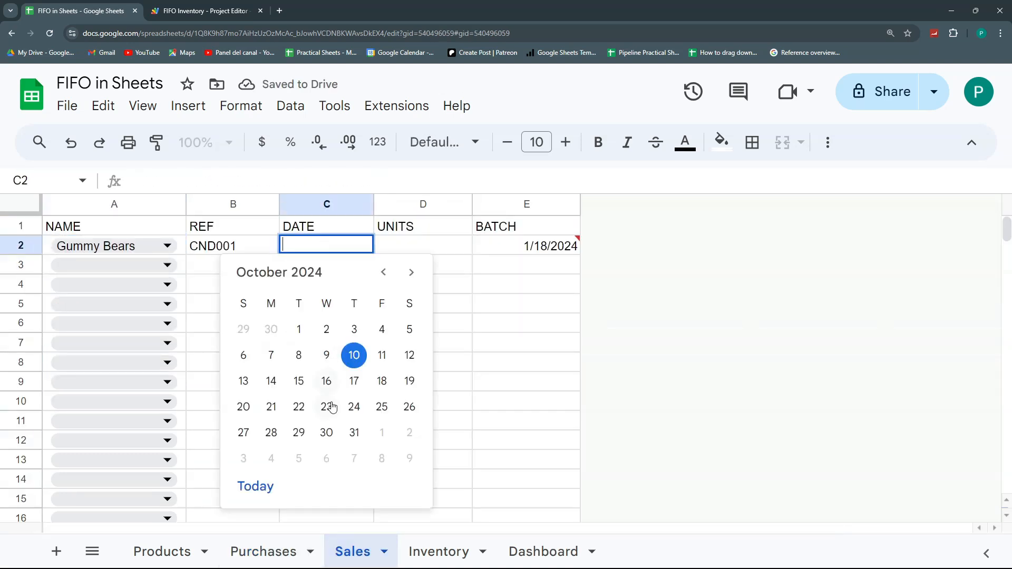
{"action": "left_click", "coordinate": [327, 406]}
{"action": "left_click", "coordinate": [402, 245]}
{"action": "type", "text": "3"}
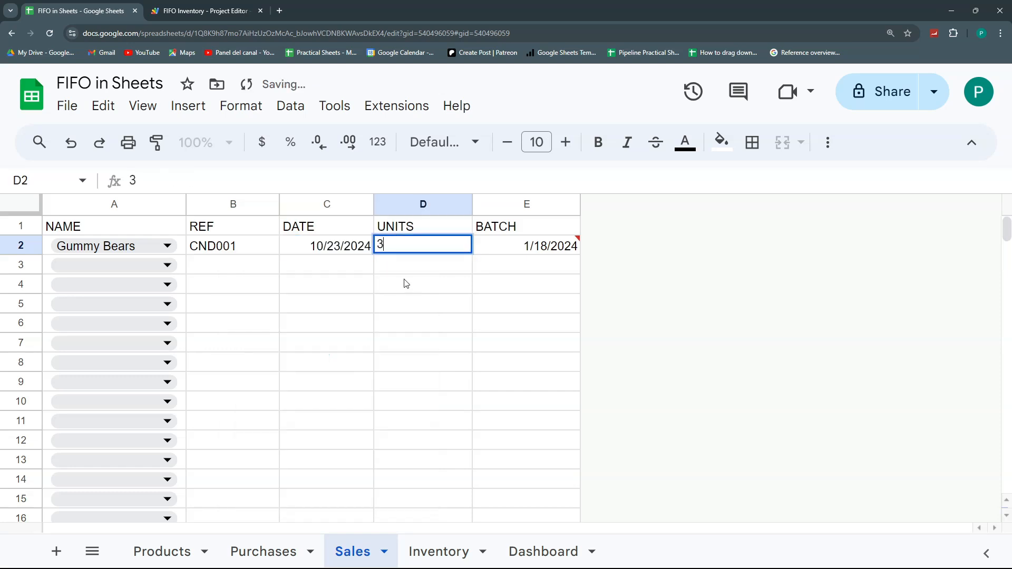
{"action": "left_click", "coordinate": [405, 284]}
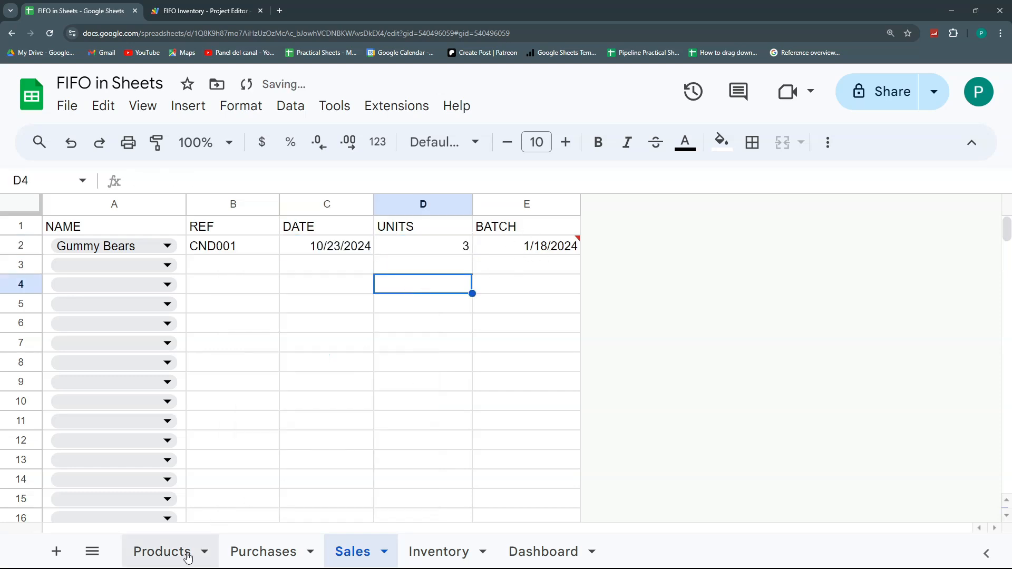
{"action": "left_click", "coordinate": [191, 551]}
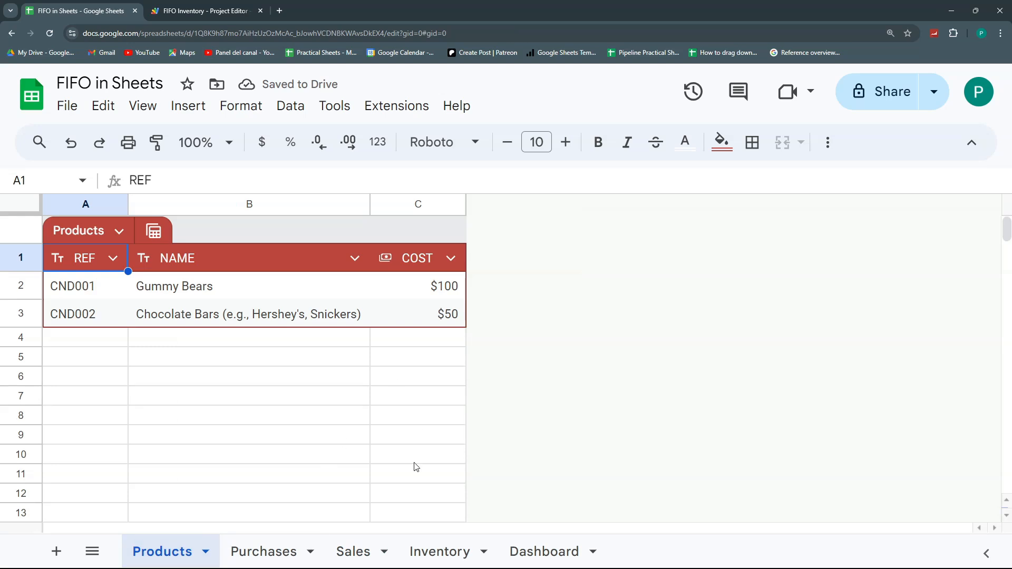
{"action": "left_click", "coordinate": [262, 552]}
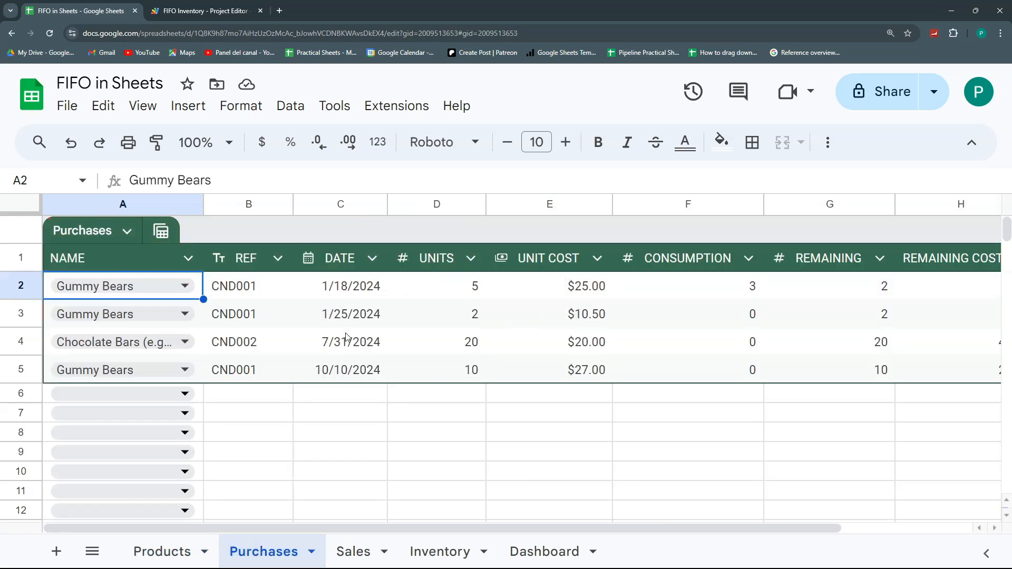
Record a Gummy Bears sale of 2 units dated 10/11/2024 in Sales row 3 and check the remaining units in Purchases.
{"action": "left_click", "coordinate": [353, 551]}
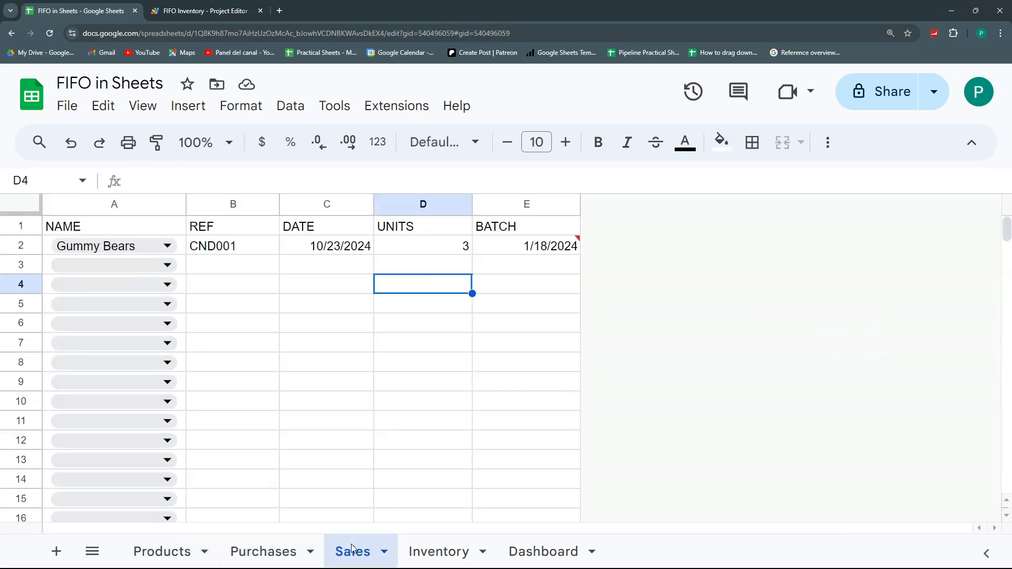
{"action": "left_click", "coordinate": [168, 266]}
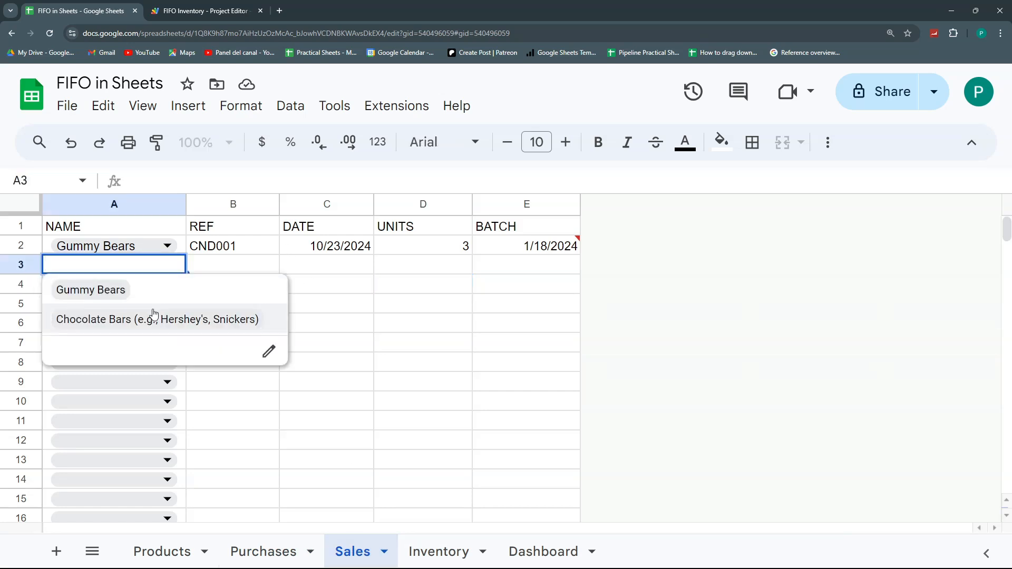
{"action": "left_click", "coordinate": [91, 290]}
{"action": "double_click", "coordinate": [368, 272]}
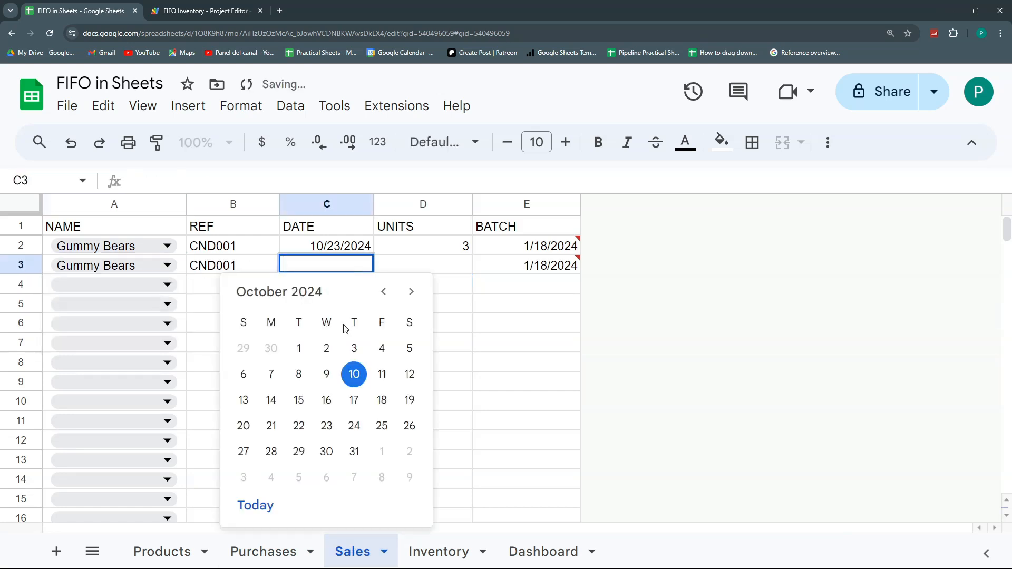
{"action": "left_click", "coordinate": [382, 375]}
{"action": "left_click", "coordinate": [426, 268]}
{"action": "type", "text": "2"}
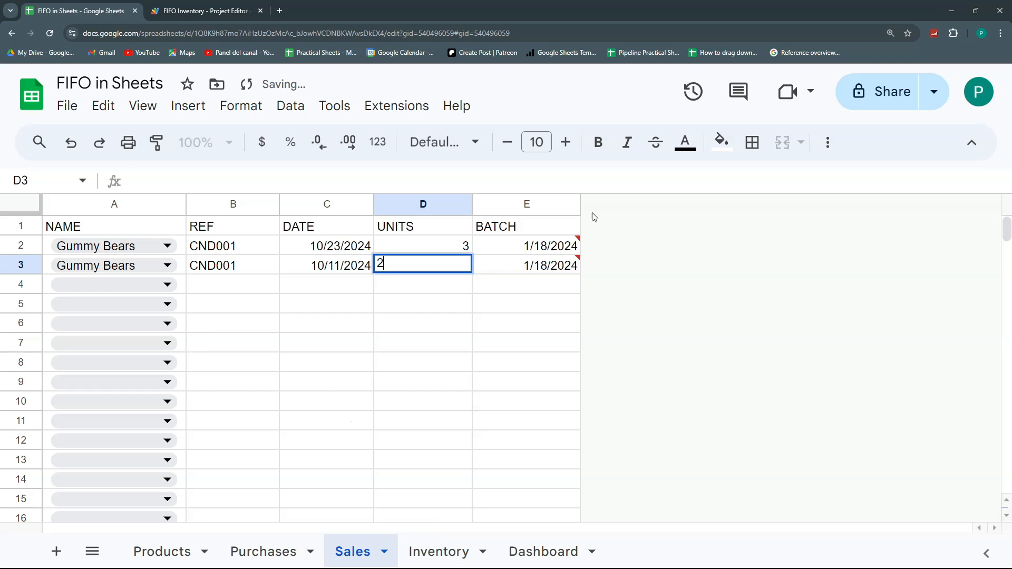
{"action": "left_click", "coordinate": [468, 311]}
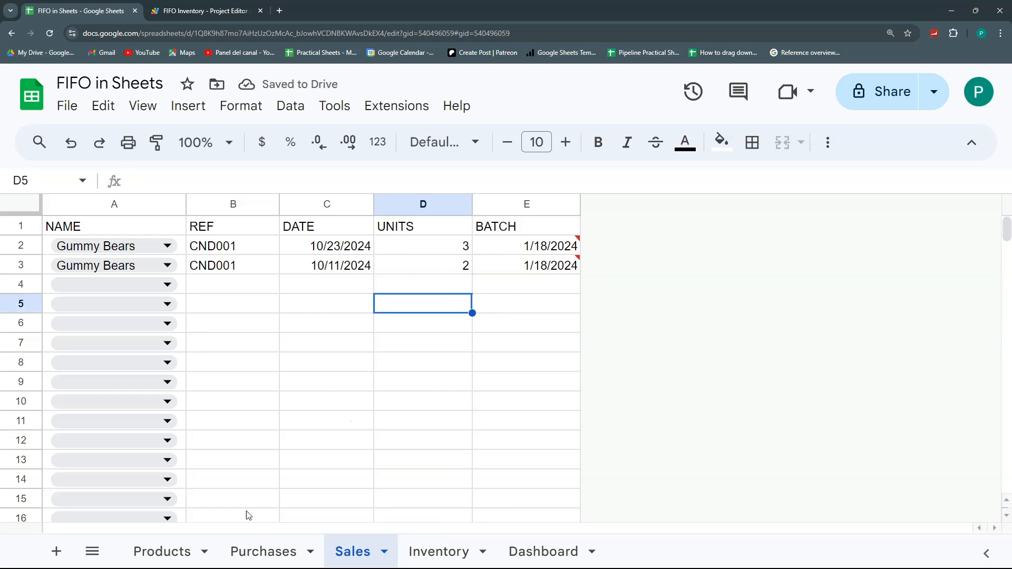
{"action": "left_click", "coordinate": [244, 552]}
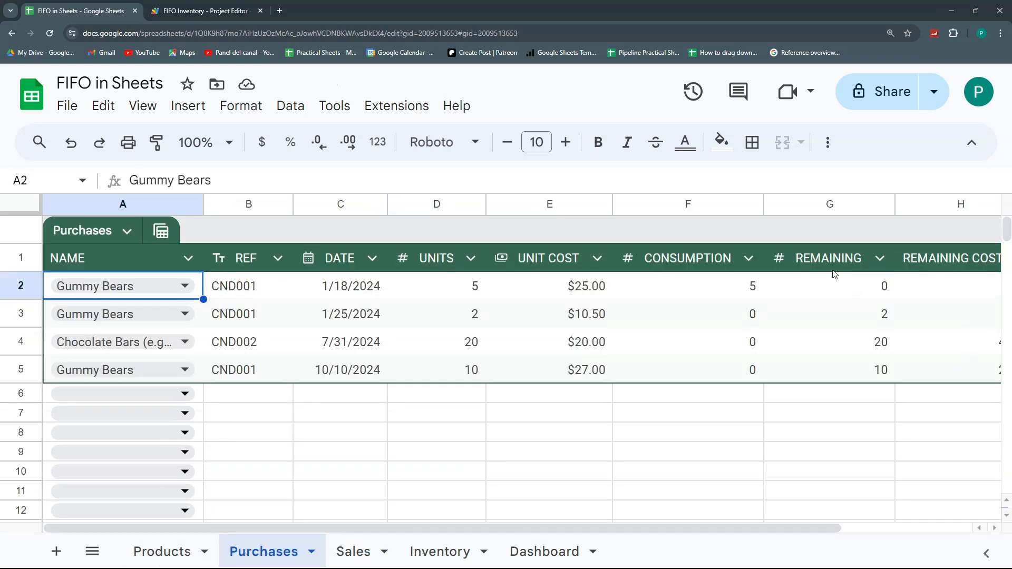
Add Gummy Bears in row 4 of Sales and check the remaining units and batch status of the 1/25/2024 batch in Purchases.
{"action": "left_click", "coordinate": [361, 551]}
{"action": "left_click", "coordinate": [174, 289]}
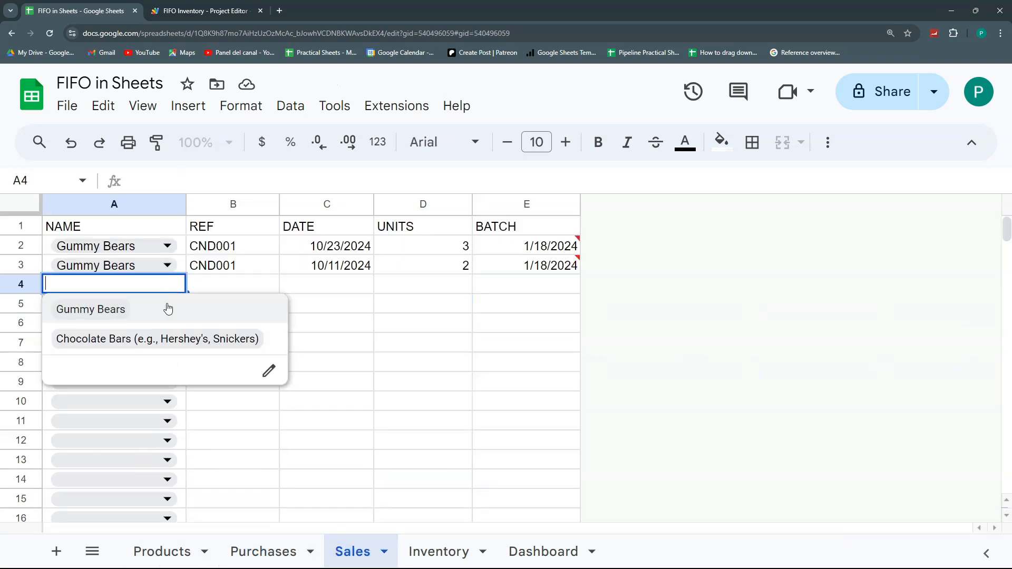
{"action": "left_click", "coordinate": [168, 315]}
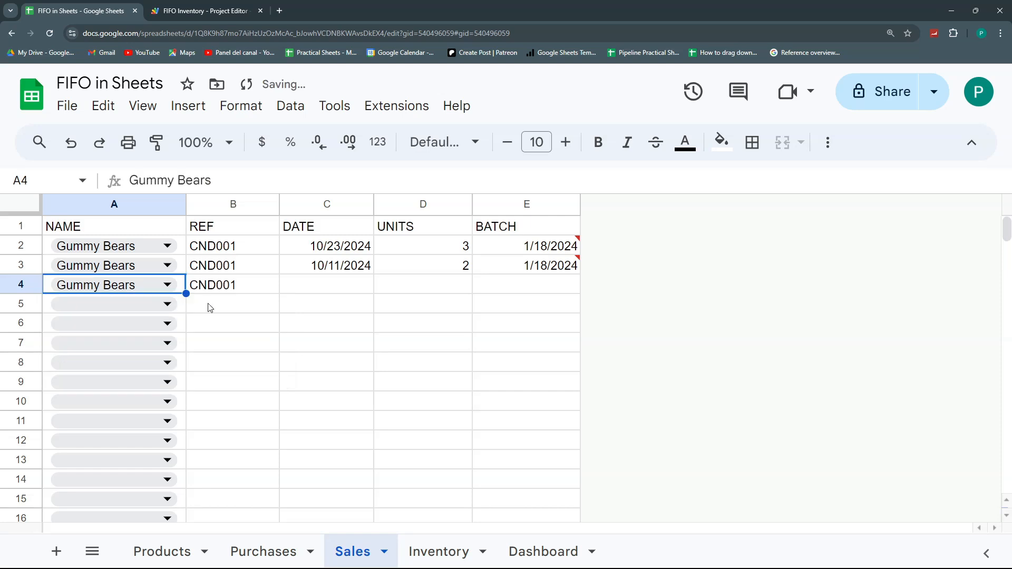
{"action": "mouse_move", "coordinate": [537, 269]}
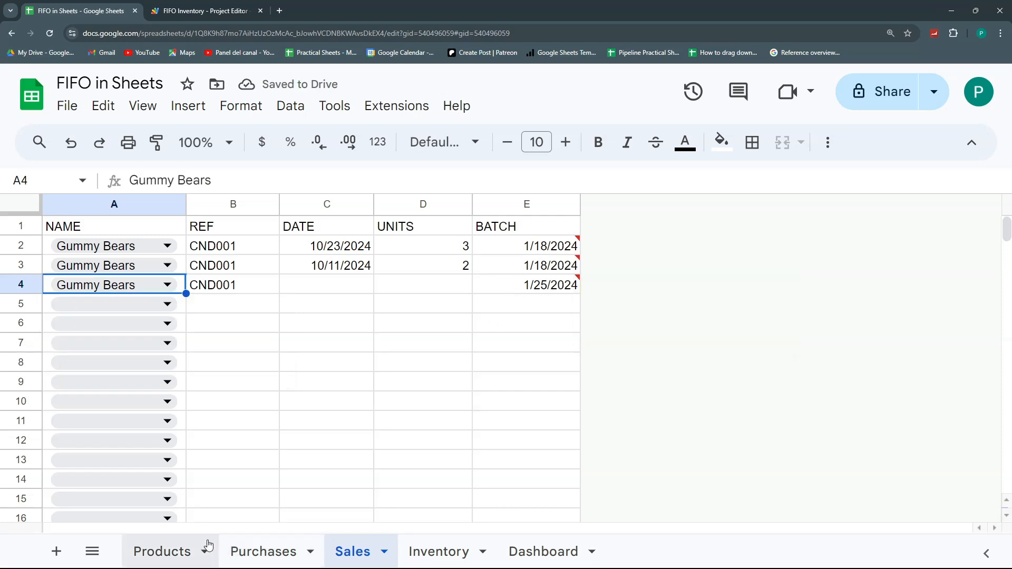
{"action": "left_click", "coordinate": [285, 551]}
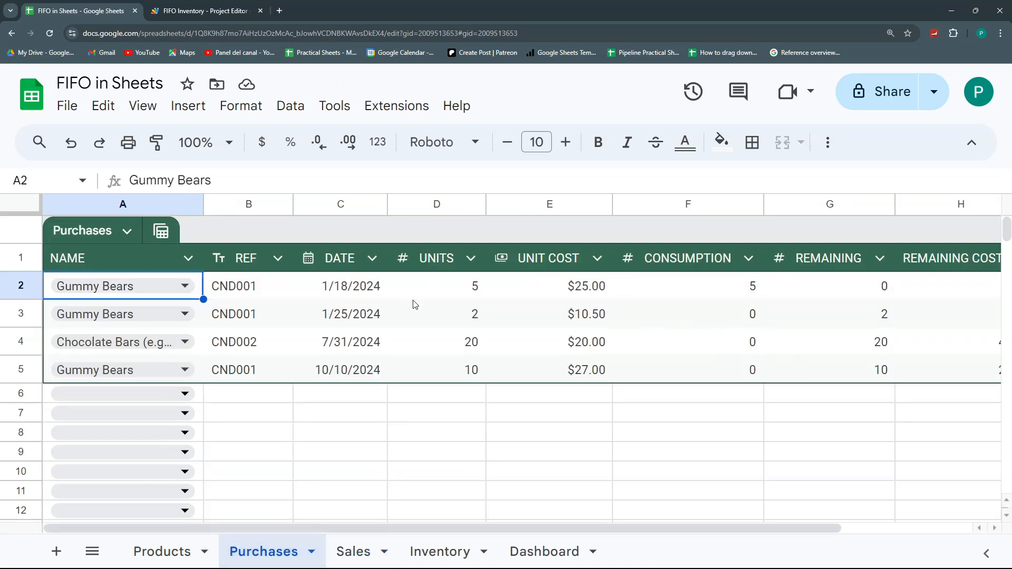
{"action": "key", "text": "Right"}
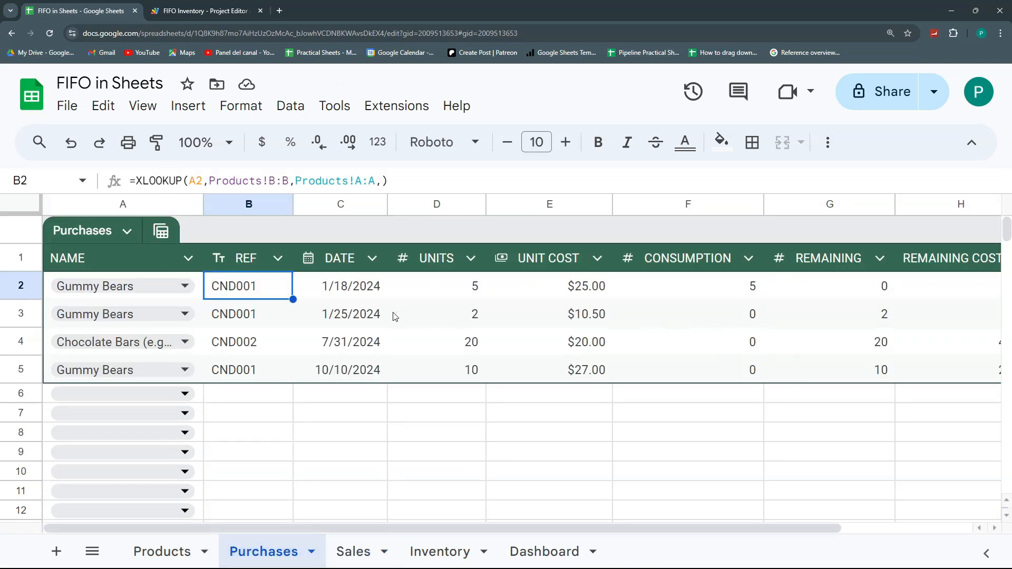
{"action": "key", "text": "ctrl+Right"}
{"action": "key", "text": "Down"}
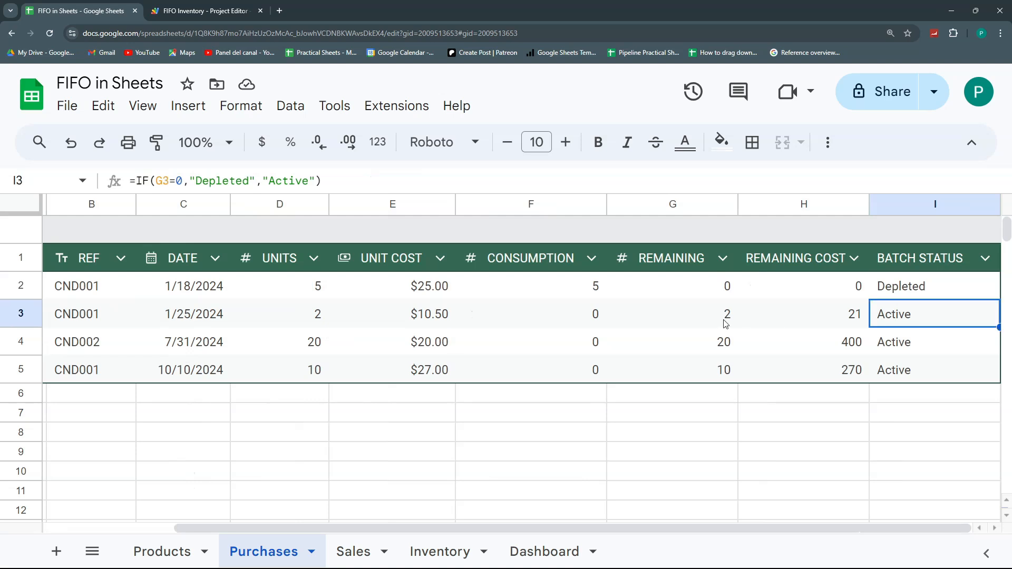
{"action": "left_click", "coordinate": [716, 324]}
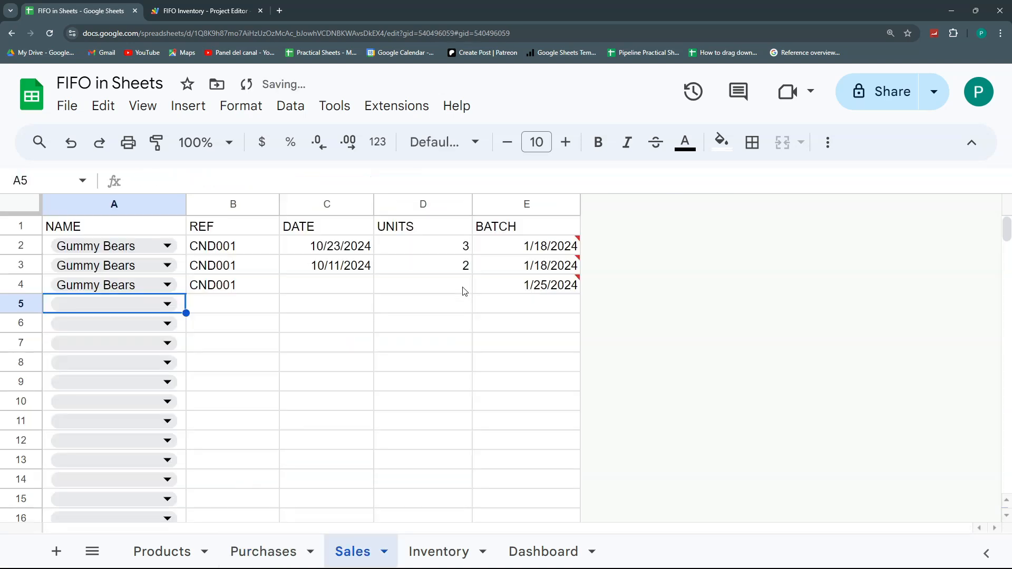
Set the units of Sales row 4 to 2 and add another Gummy Bears sale in row 5.
{"action": "left_click", "coordinate": [464, 290]}
{"action": "type", "text": "2"}
{"action": "key", "text": "Down"}
{"action": "key", "text": "Down"}
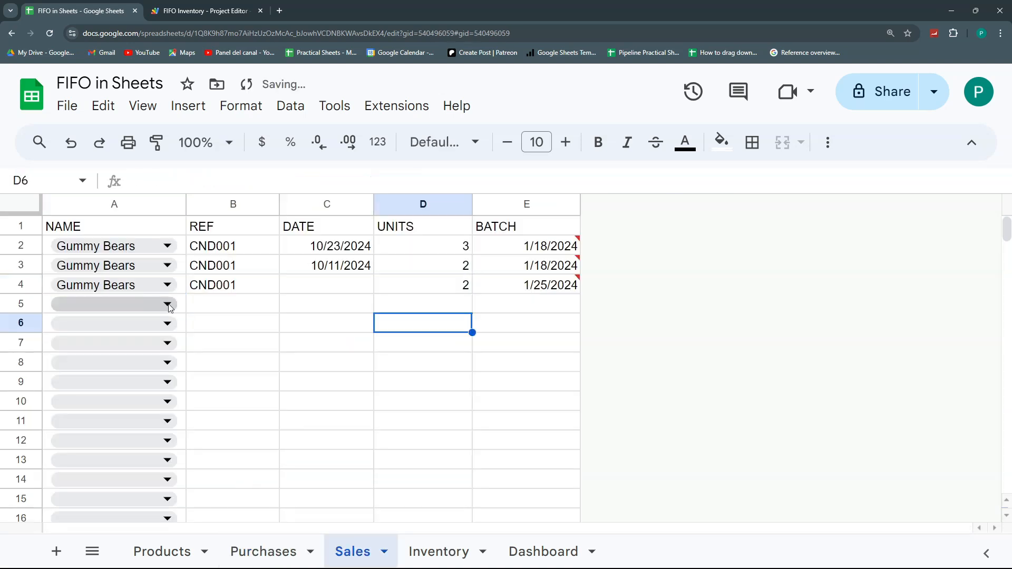
{"action": "left_click", "coordinate": [169, 307]}
{"action": "left_click", "coordinate": [162, 332]}
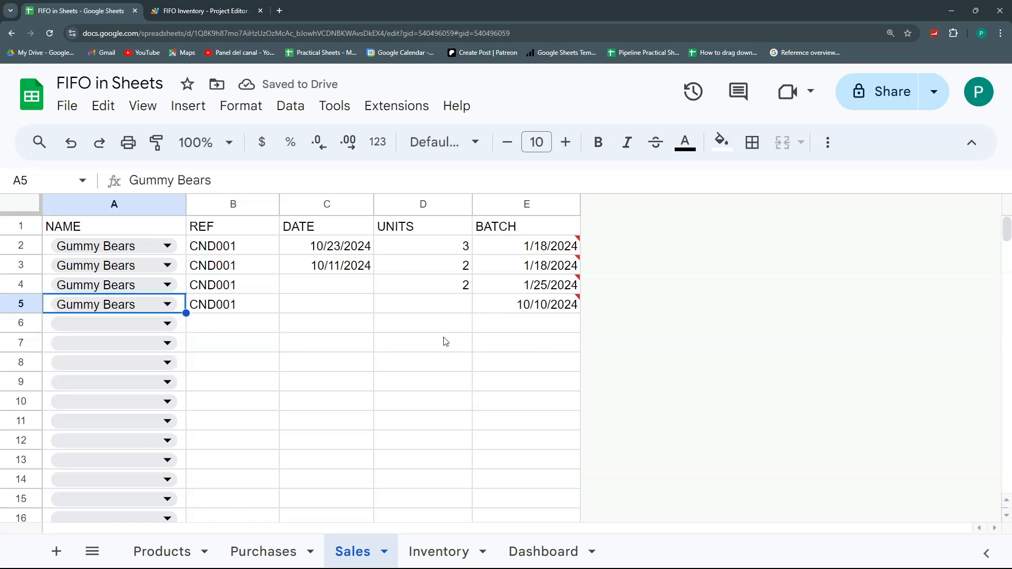
Format the Sales header cells A1:E1 with bold white text on a very dark purple fill.
{"action": "left_click_drag", "start_coordinate": [93, 229], "coordinate": [524, 228]}
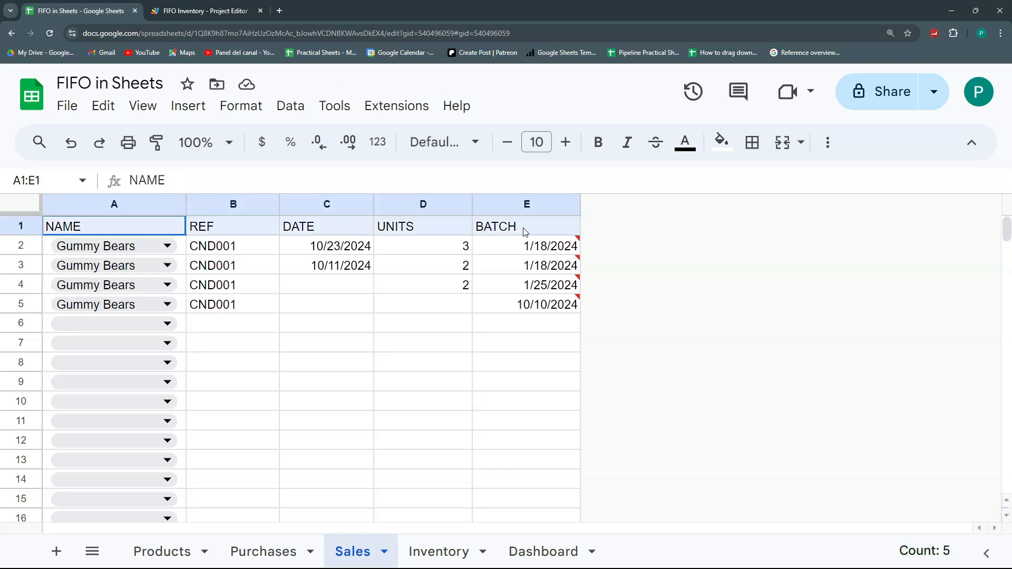
{"action": "left_click", "coordinate": [599, 142]}
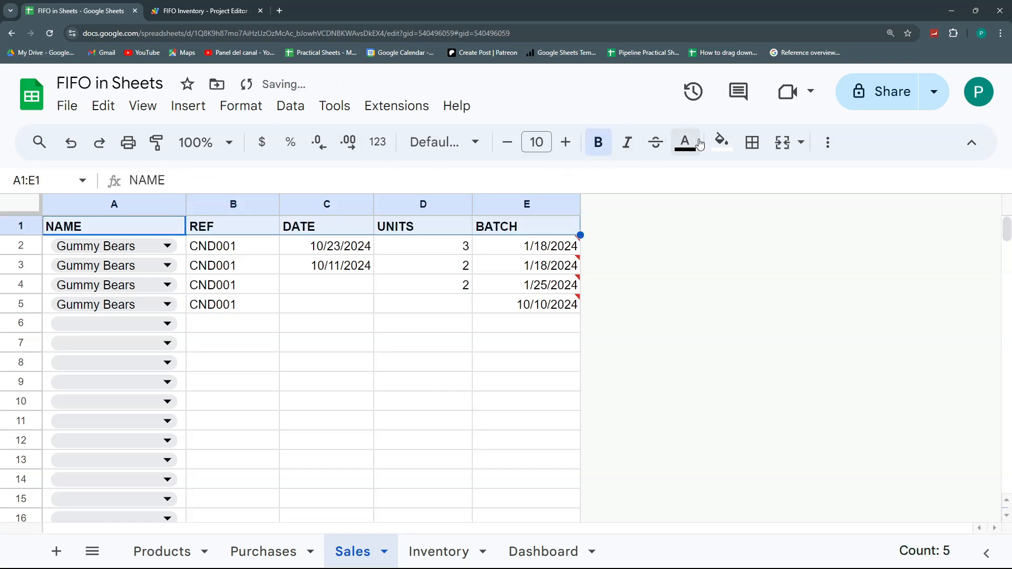
{"action": "left_click", "coordinate": [722, 143]}
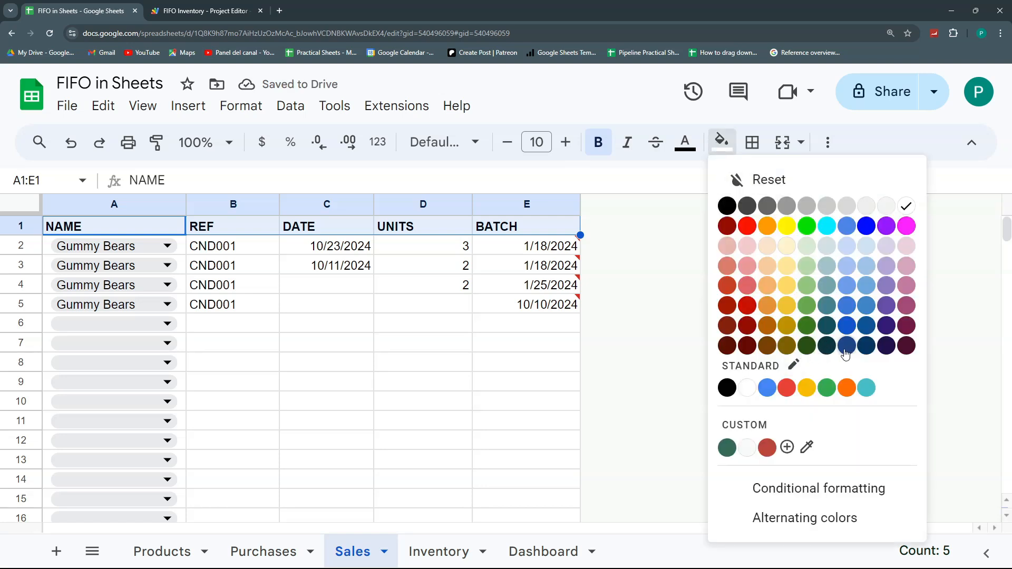
{"action": "left_click", "coordinate": [887, 346]}
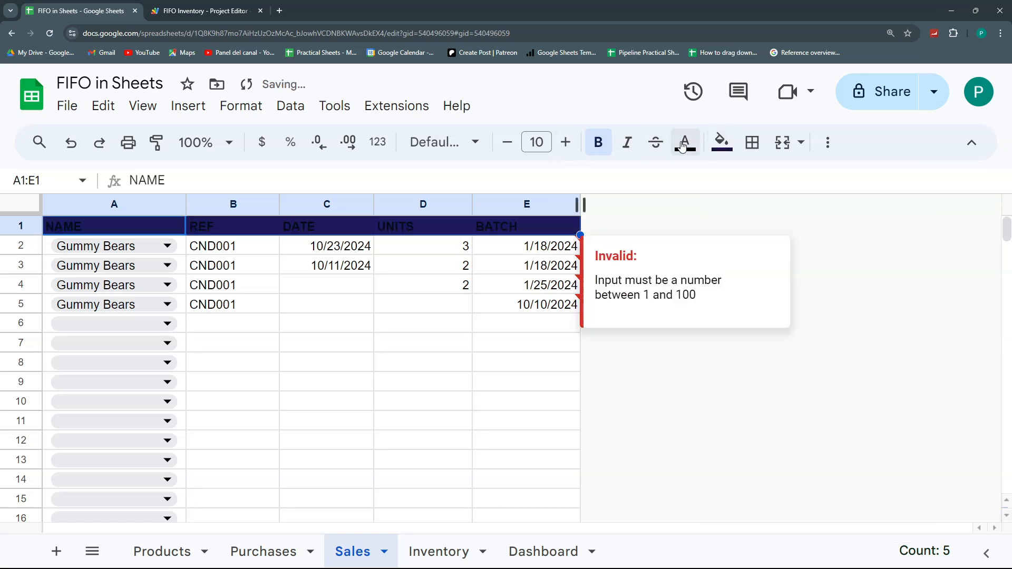
{"action": "left_click", "coordinate": [685, 142]}
{"action": "left_click", "coordinate": [873, 206]}
Limit the Sales validation rule for values between 1 and 100 to the range D2:D975.
{"action": "left_click", "coordinate": [523, 204]}
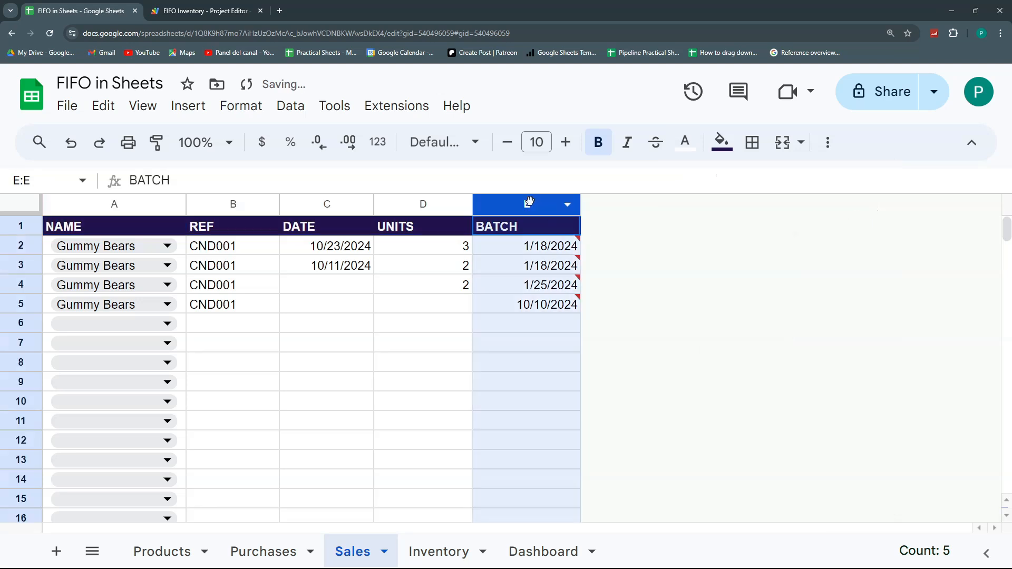
{"action": "left_click", "coordinate": [546, 244]}
{"action": "left_click", "coordinate": [291, 106]}
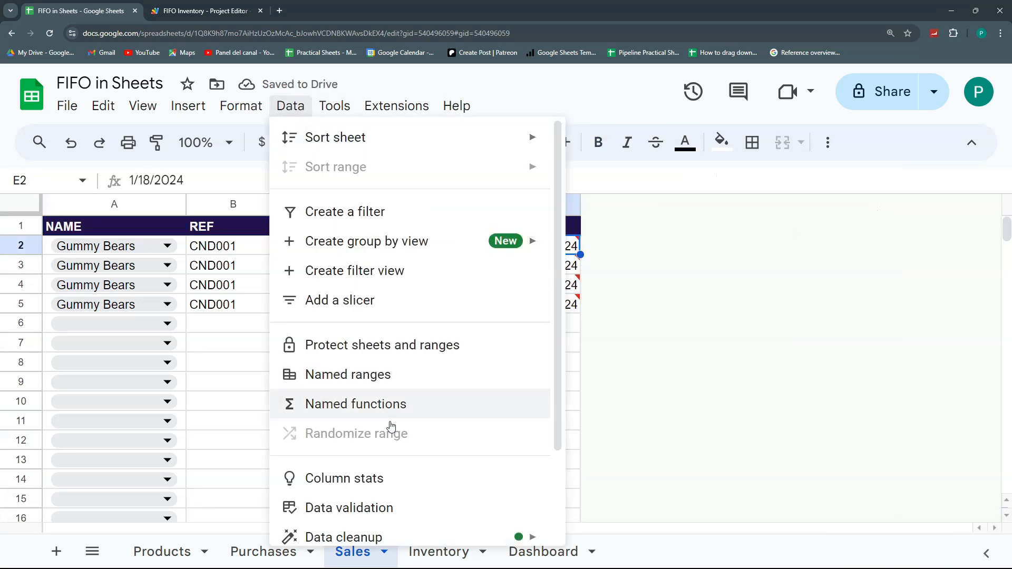
{"action": "left_click", "coordinate": [375, 506]}
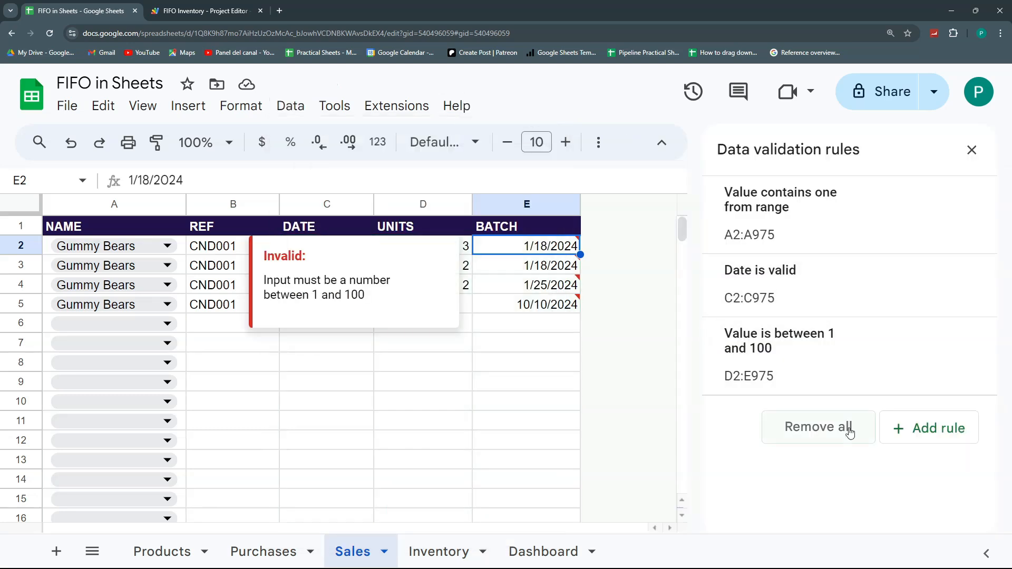
{"action": "left_click", "coordinate": [793, 370]}
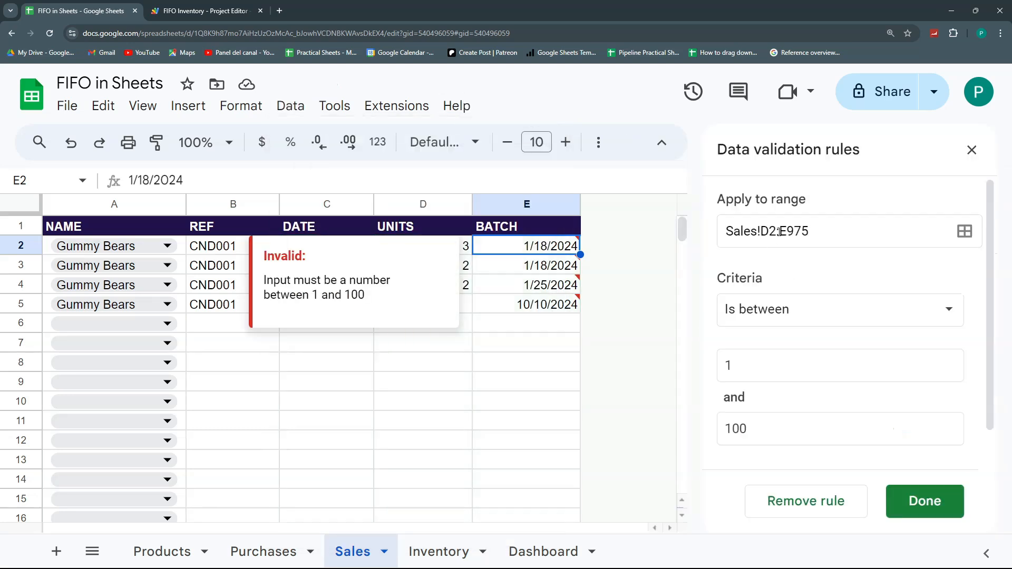
{"action": "left_click_drag", "start_coordinate": [789, 232], "coordinate": [781, 232]}
{"action": "type", "text": "D"}
{"action": "left_click", "coordinate": [927, 503]}
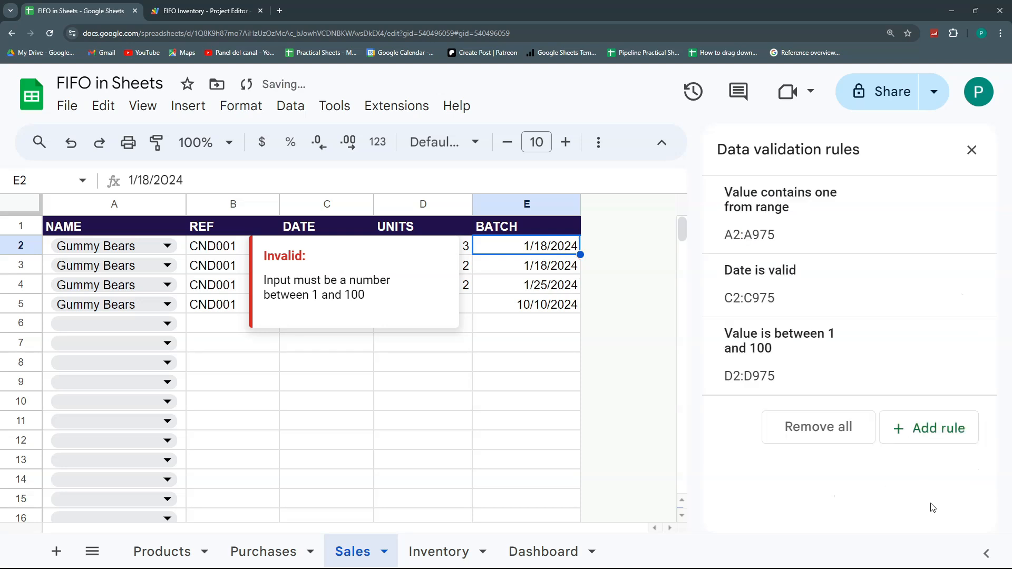
Try a separate valid-date validation rule on the Sales range E2:E and remove it.
{"action": "left_click", "coordinate": [908, 430]}
{"action": "left_click", "coordinate": [801, 232]}
{"action": "type", "text": ":E"}
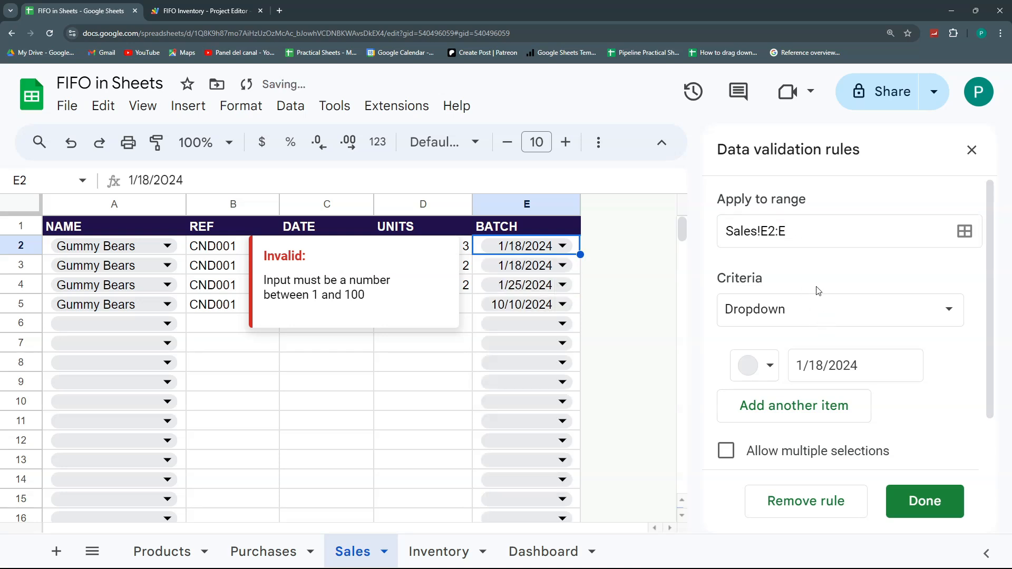
{"action": "left_click", "coordinate": [820, 309]}
{"action": "scroll", "coordinate": [837, 476], "scroll_direction": "down", "scroll_amount": 2}
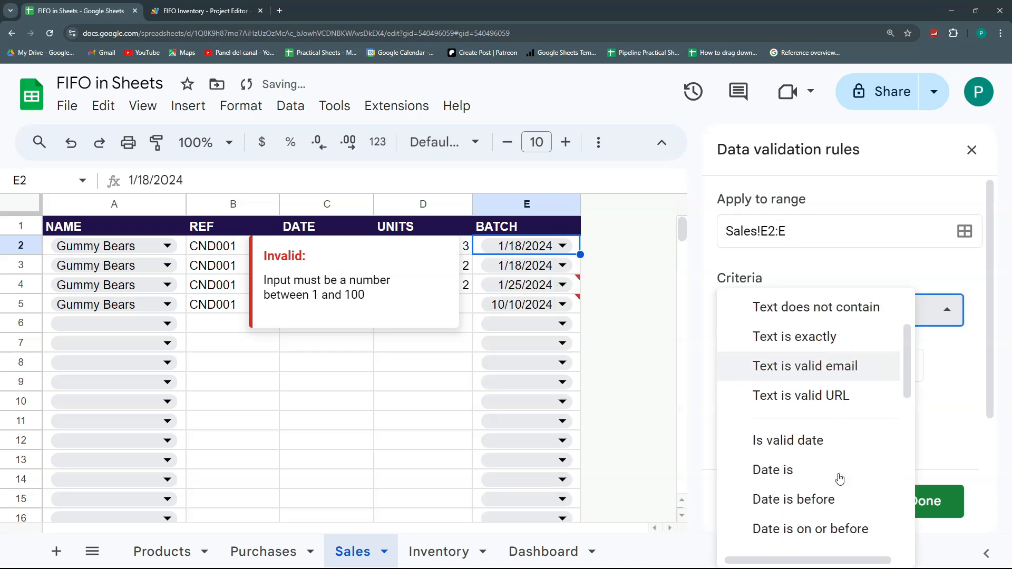
{"action": "left_click", "coordinate": [833, 443]}
{"action": "left_click", "coordinate": [926, 501]}
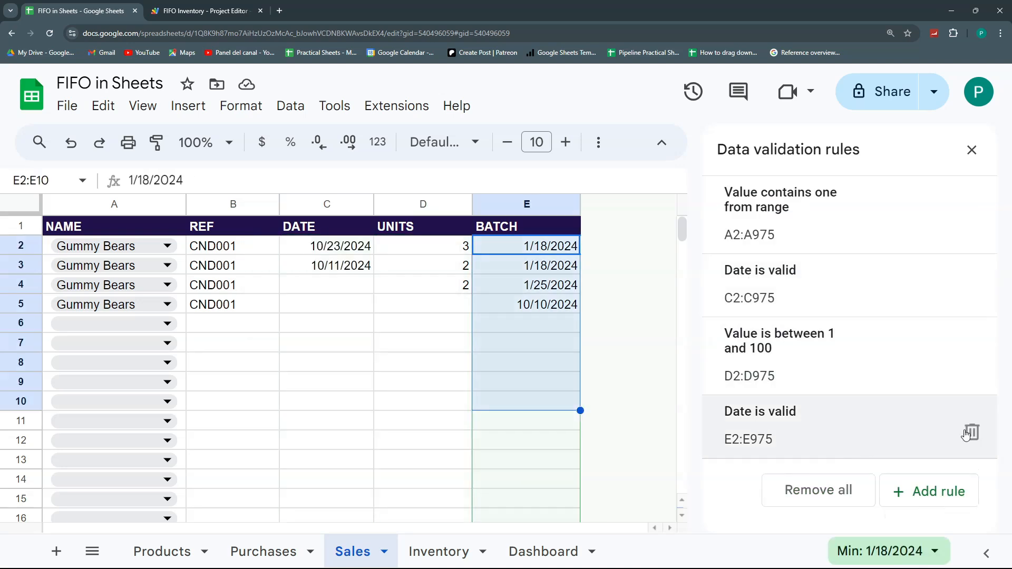
{"action": "left_click", "coordinate": [972, 432]}
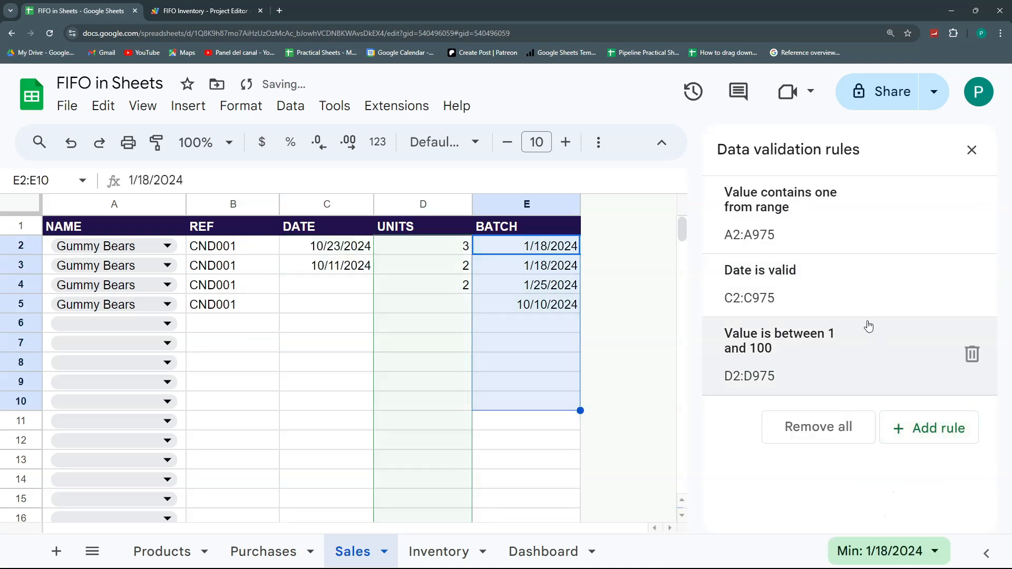
Extend the valid-date validation rule for Sales!C2:C975 to also cover Sales!E2:E.
{"action": "left_click", "coordinate": [856, 296]}
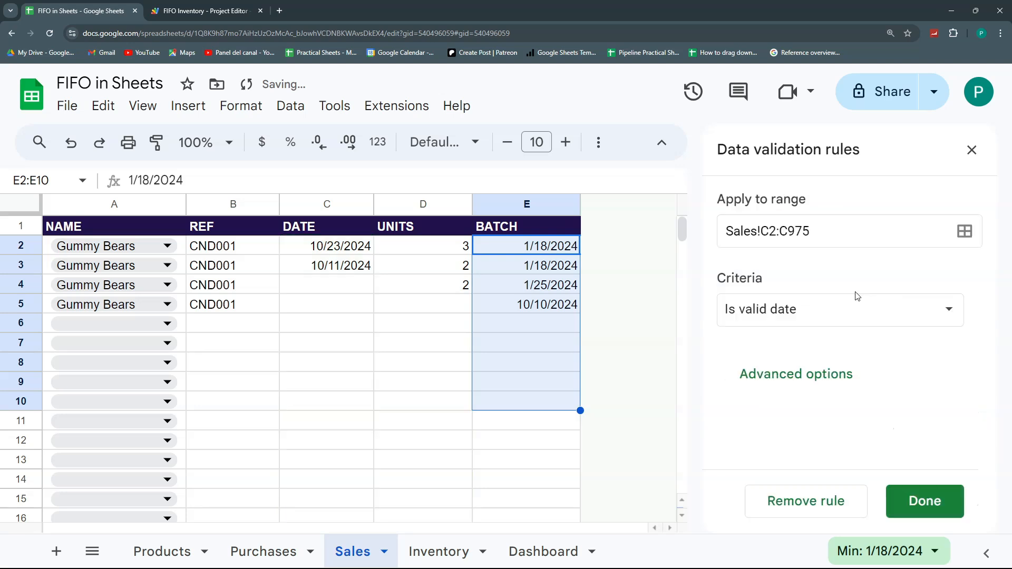
{"action": "left_click", "coordinate": [965, 232]}
{"action": "left_click", "coordinate": [487, 330]}
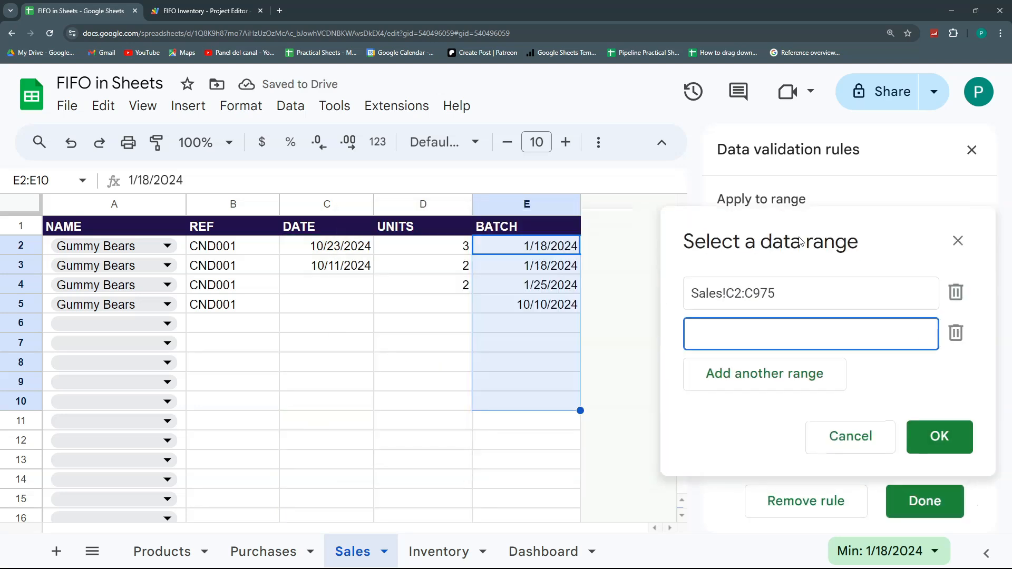
{"action": "left_click_drag", "start_coordinate": [528, 246], "coordinate": [545, 395]}
{"action": "left_click", "coordinate": [807, 331]}
{"action": "key", "text": "BackSpace"}
{"action": "key", "text": "BackSpace"}
{"action": "left_click", "coordinate": [949, 437]}
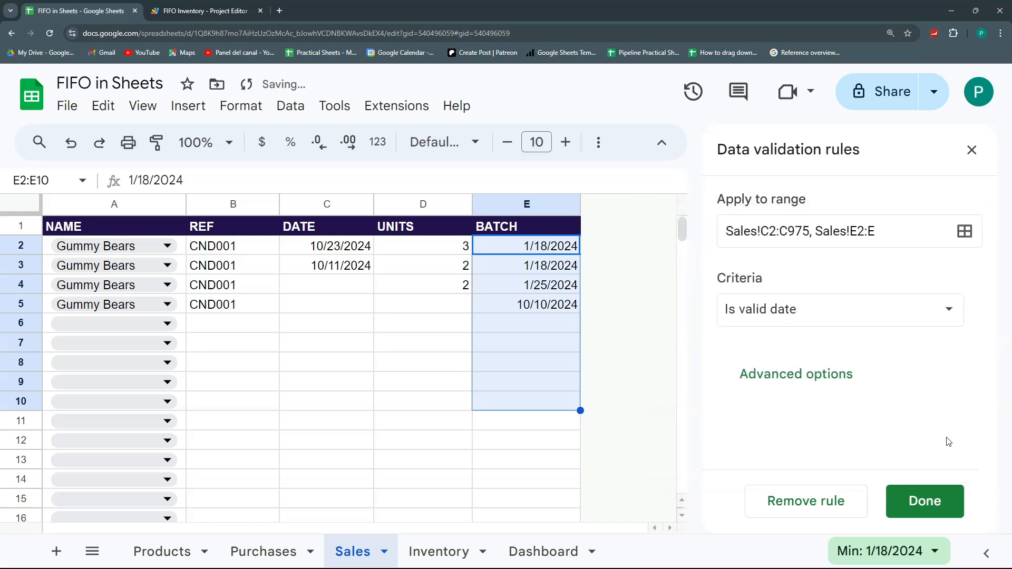
{"action": "left_click", "coordinate": [925, 501]}
Date the Gummy Bears sales in Sales rows 4 and 5 as 10/11/2024 and 10/23/2024.
{"action": "double_click", "coordinate": [275, 285]}
{"action": "left_click", "coordinate": [330, 396]}
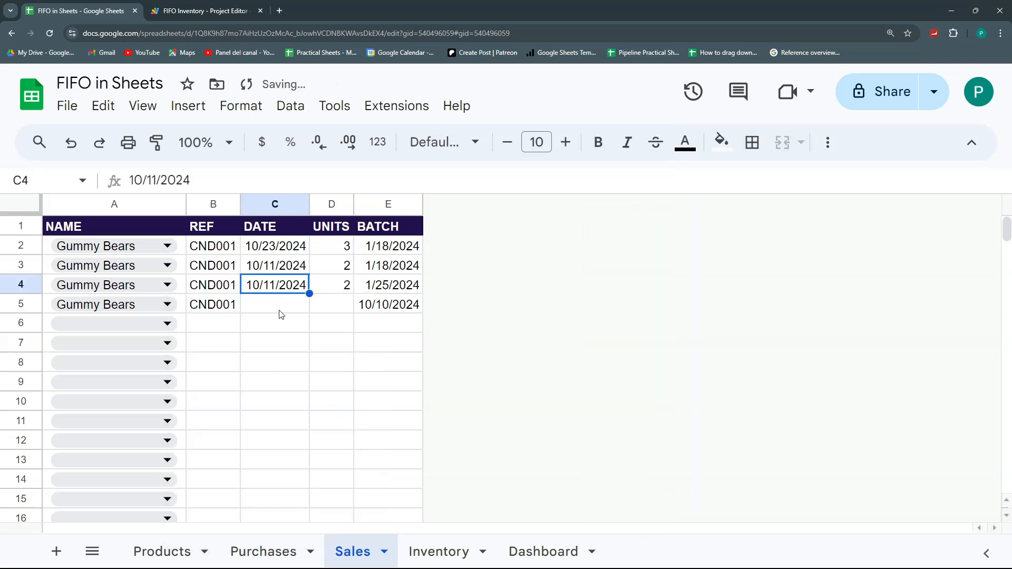
{"action": "left_click", "coordinate": [280, 316]}
{"action": "left_click", "coordinate": [289, 309]}
{"action": "double_click", "coordinate": [289, 310]}
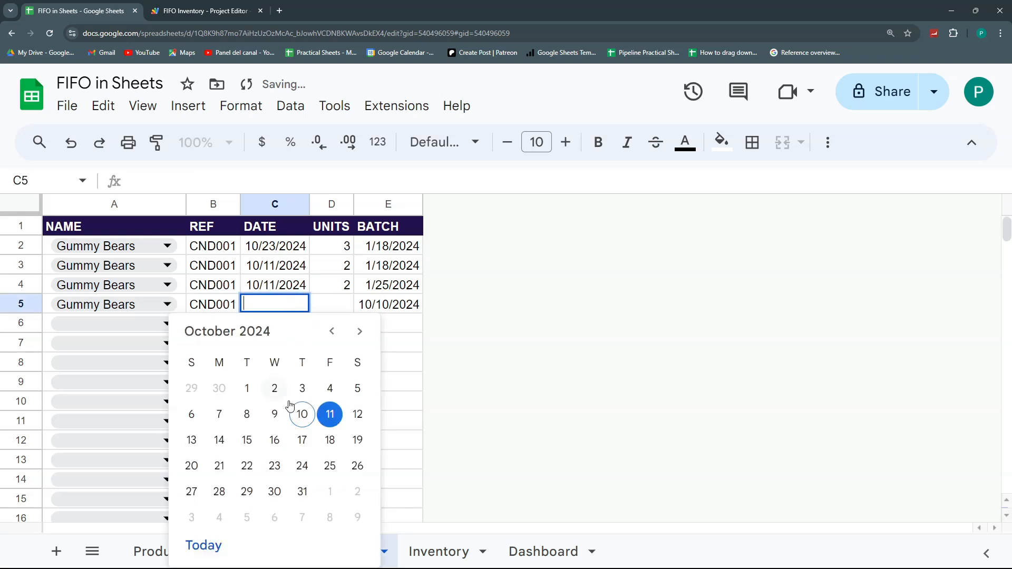
{"action": "left_click", "coordinate": [276, 466]}
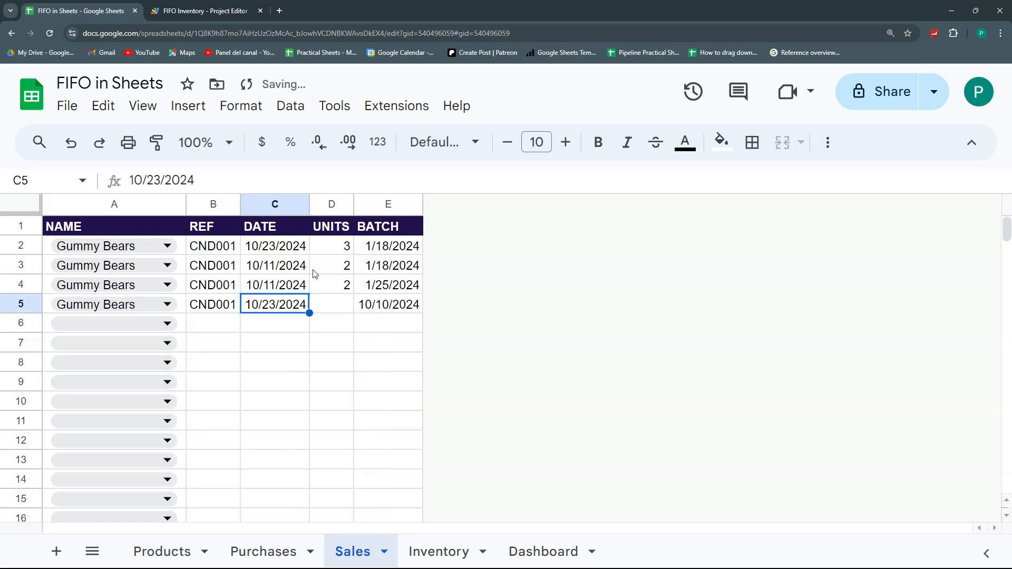
Clear the test sales in Sales rows 5 and 4 and recheck consumption, remaining units and batch status in Purchases.
{"action": "left_click", "coordinate": [20, 304]}
{"action": "key", "text": "Delete"}
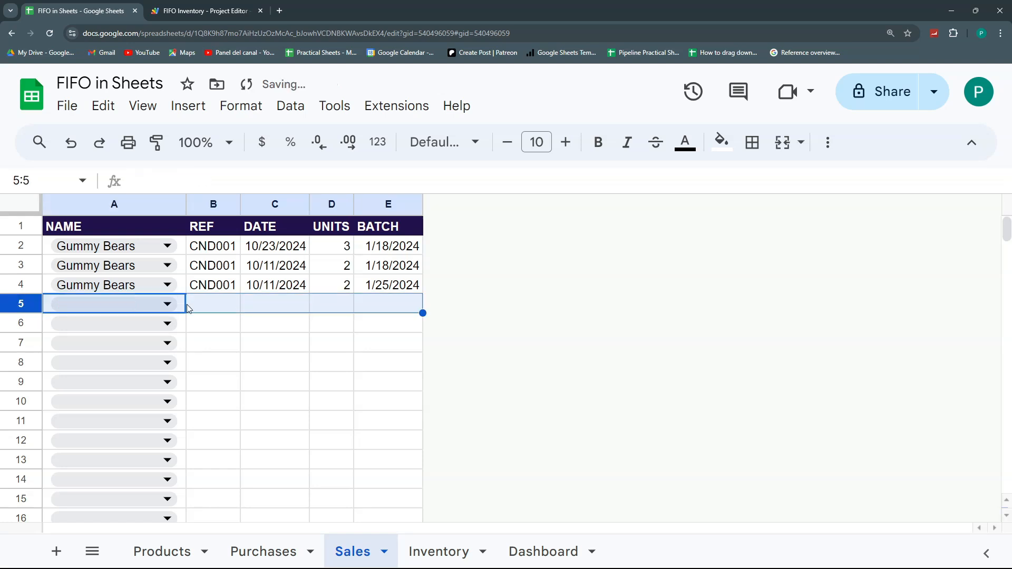
{"action": "left_click", "coordinate": [15, 283]}
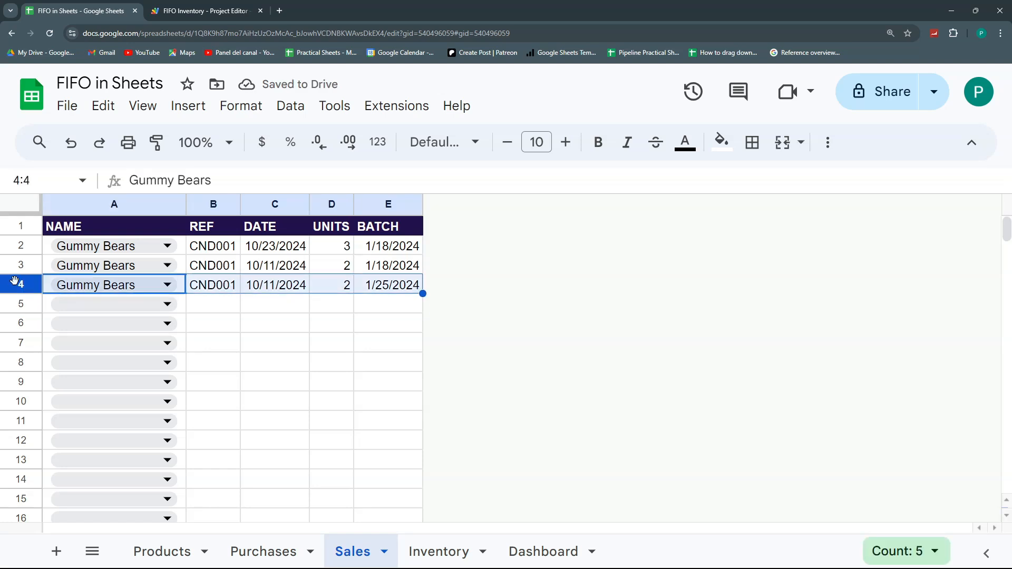
{"action": "key", "text": "Delete"}
{"action": "left_click", "coordinate": [280, 551]}
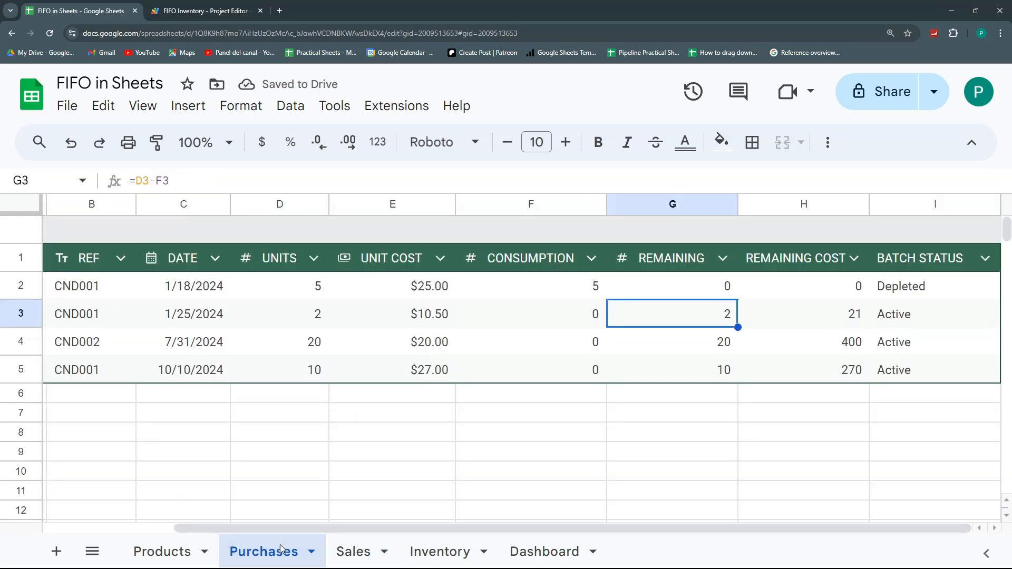
{"action": "left_click_drag", "start_coordinate": [610, 528], "coordinate": [478, 528]}
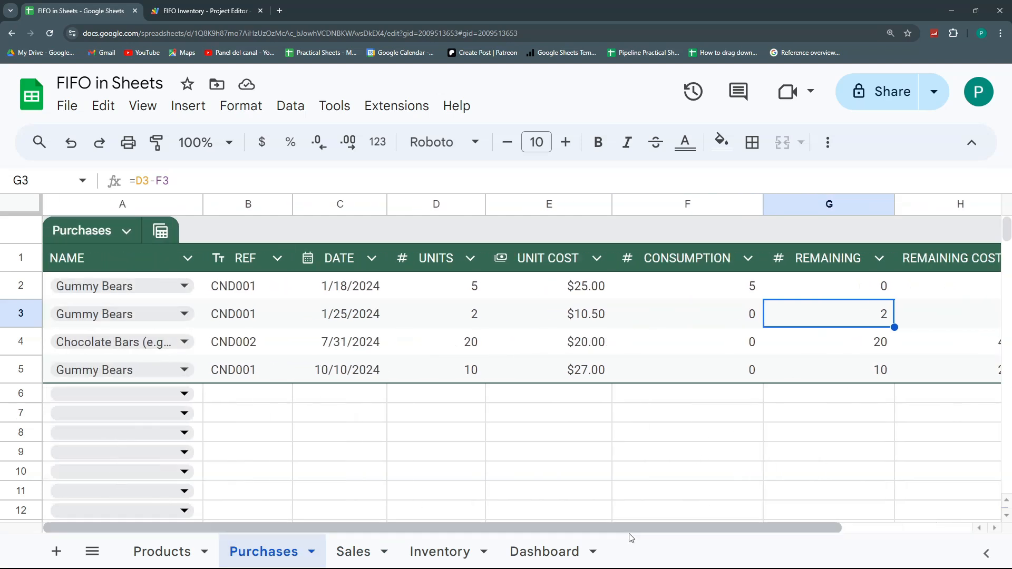
{"action": "left_click_drag", "start_coordinate": [561, 525], "coordinate": [442, 547]}
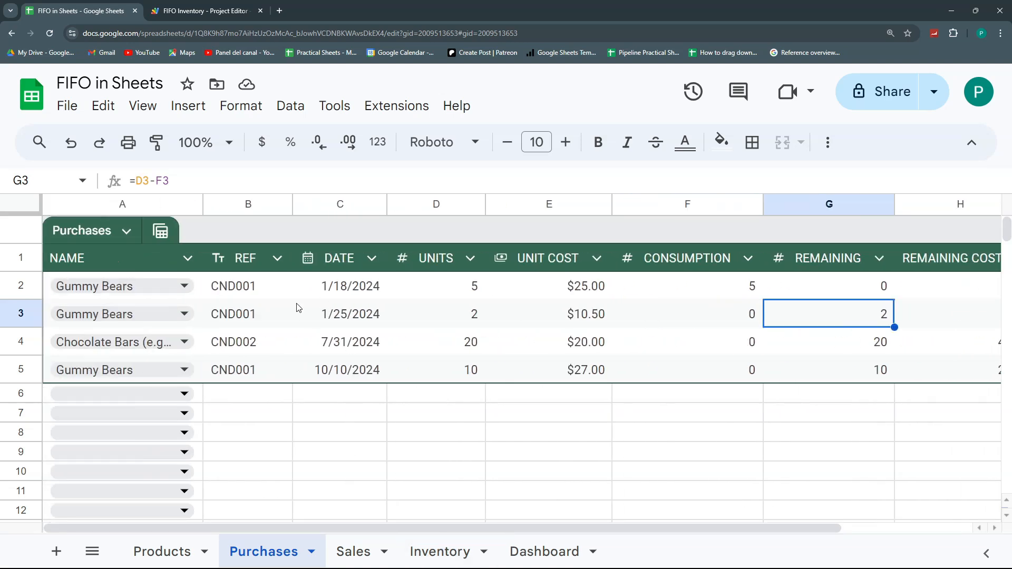
{"action": "left_click_drag", "start_coordinate": [423, 527], "coordinate": [597, 496]}
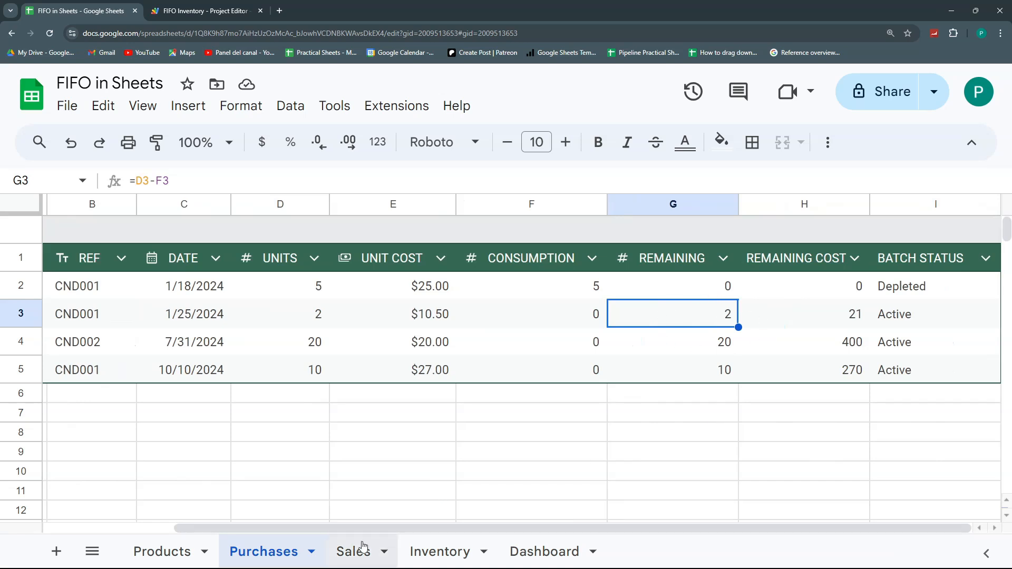
Enter a trial Gummy Bears sale of 3 units dated 10/11/2024 in Sales row 4 and check its effect in Purchases.
{"action": "left_click", "coordinate": [361, 552]}
{"action": "left_click", "coordinate": [166, 285]}
{"action": "left_click", "coordinate": [91, 310]}
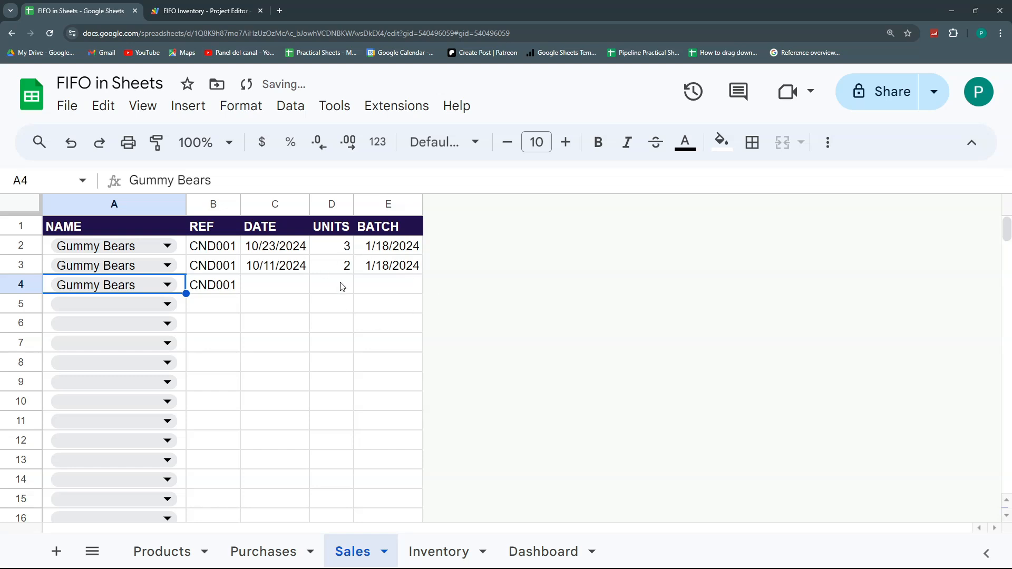
{"action": "double_click", "coordinate": [270, 285]}
{"action": "left_click", "coordinate": [336, 397]}
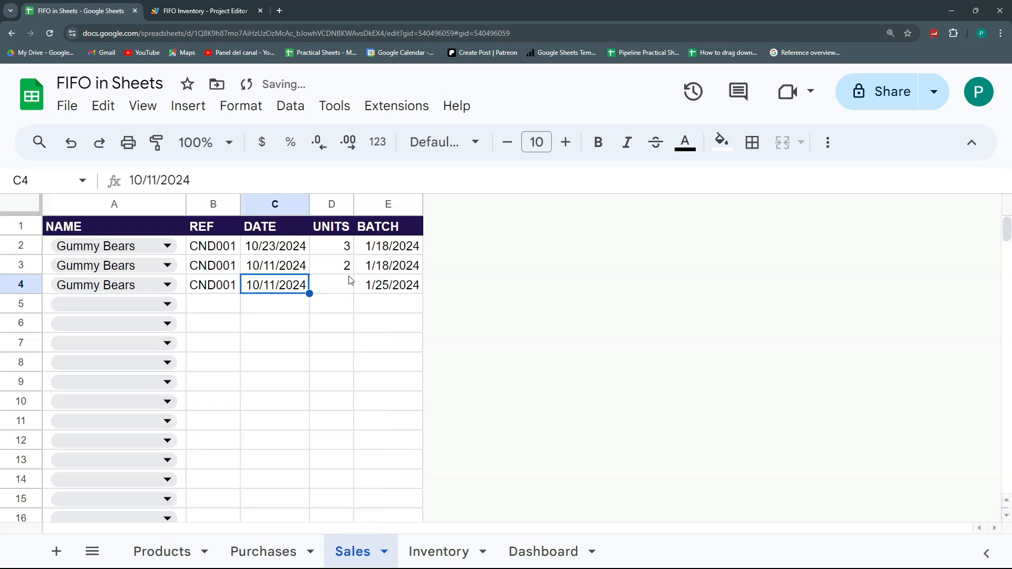
{"action": "left_click", "coordinate": [346, 285]}
{"action": "type", "text": "3"}
{"action": "key", "text": "Return"}
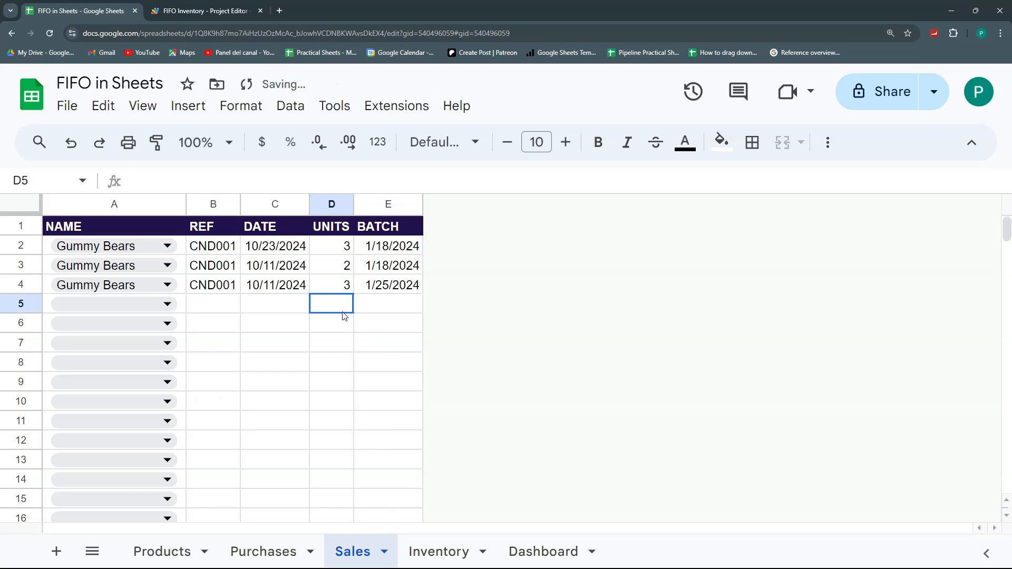
{"action": "left_click", "coordinate": [269, 548]}
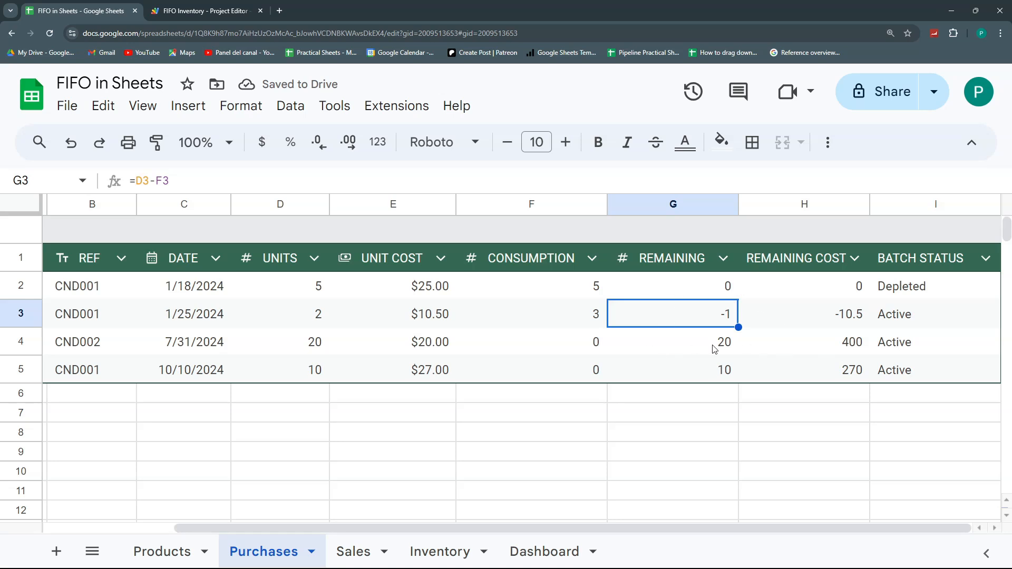
{"action": "left_click", "coordinate": [270, 550]}
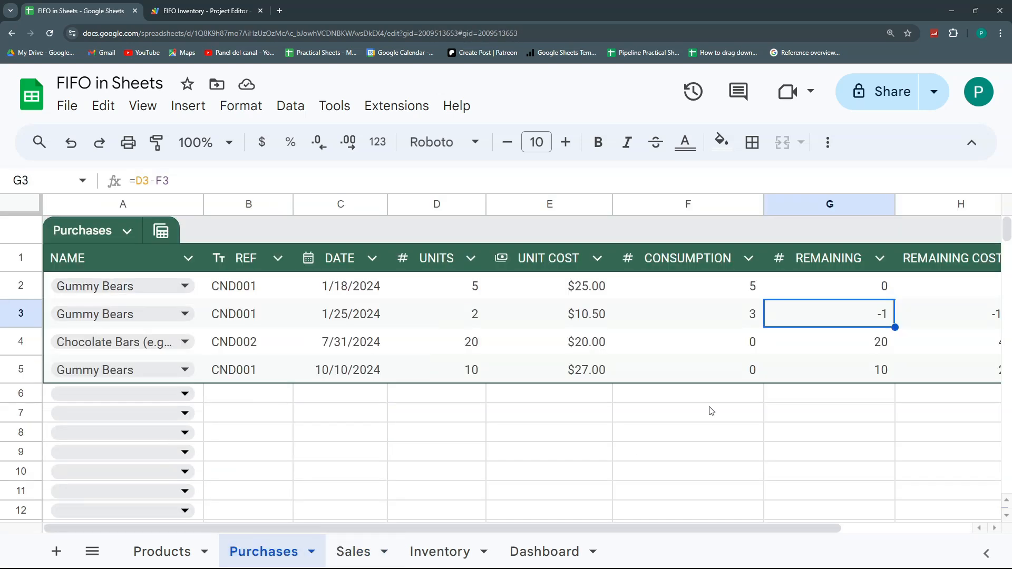
Declare a remaining variable as filteredArray[0][6] below the batch line in Code.gs, checking the column order in Purchases.
{"action": "left_click", "coordinate": [206, 10]}
{"action": "left_click_drag", "start_coordinate": [468, 479], "coordinate": [283, 480]}
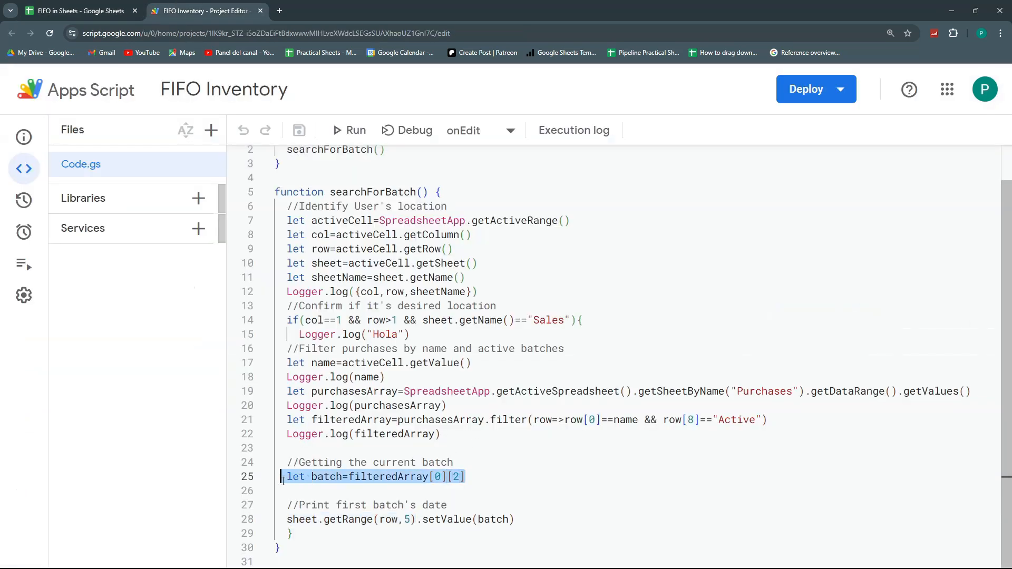
{"action": "left_click", "coordinate": [474, 475]}
{"action": "key", "text": "Return"}
{"action": "type", "text": "let remaining="}
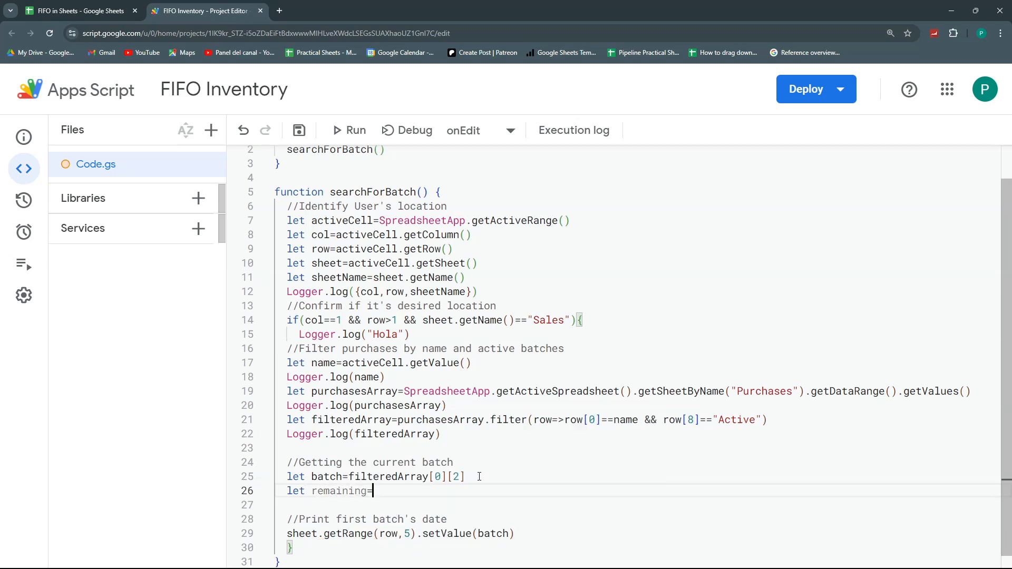
{"action": "type", "text": "filt"}
{"action": "key", "text": "Return"}
{"action": "type", "text": "[0"}
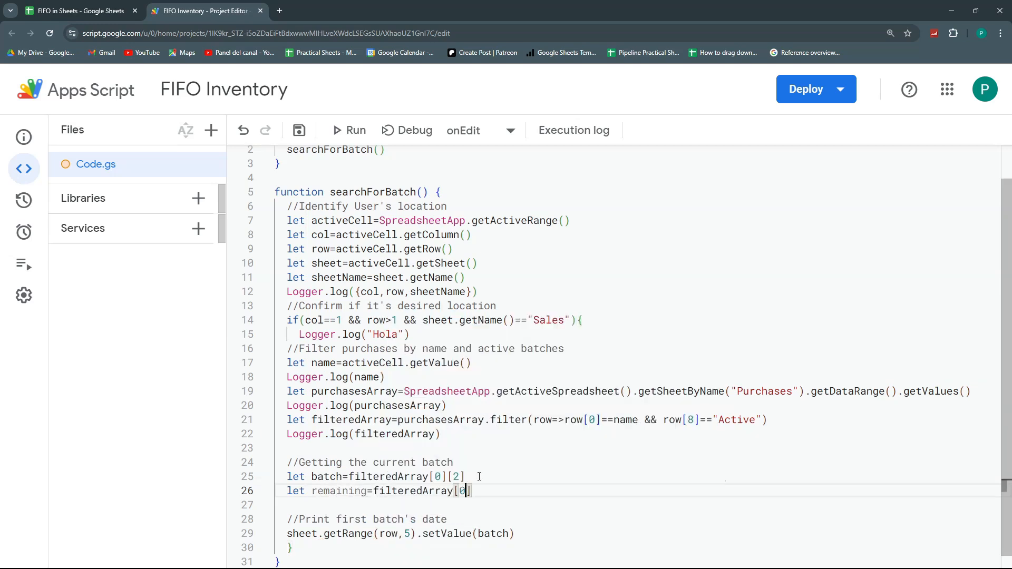
{"action": "type", "text": "["}
{"action": "left_click", "coordinate": [64, 9]}
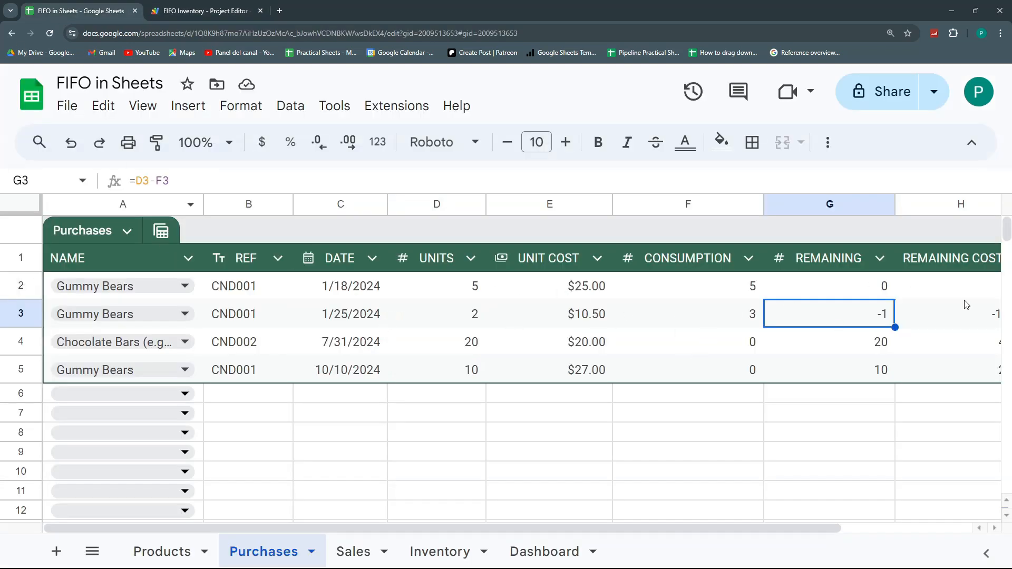
{"action": "left_click", "coordinate": [201, 11]}
{"action": "type", "text": "6"}
Clear the units of the trial sale in Sales row 4 and recheck the remaining units in Purchases.
{"action": "left_click", "coordinate": [73, 7]}
{"action": "left_click", "coordinate": [353, 551]}
{"action": "key", "text": "Delete"}
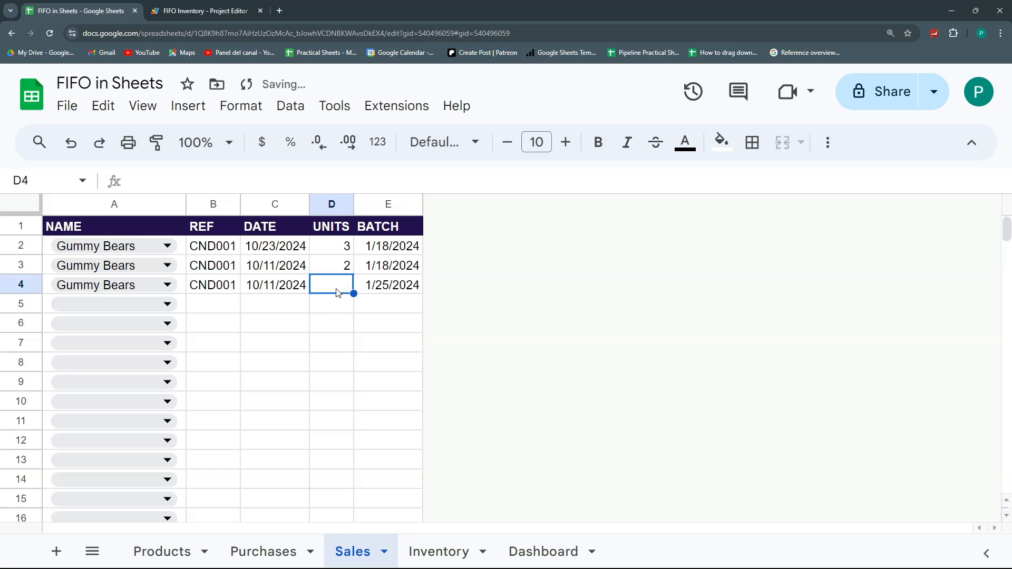
{"action": "left_click", "coordinate": [283, 548]}
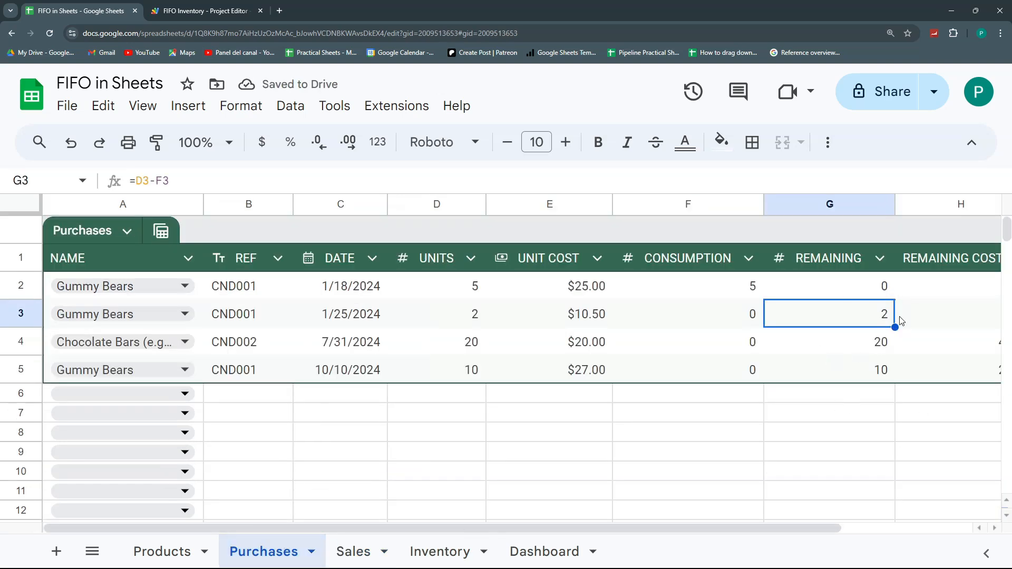
{"action": "left_click", "coordinate": [345, 551]}
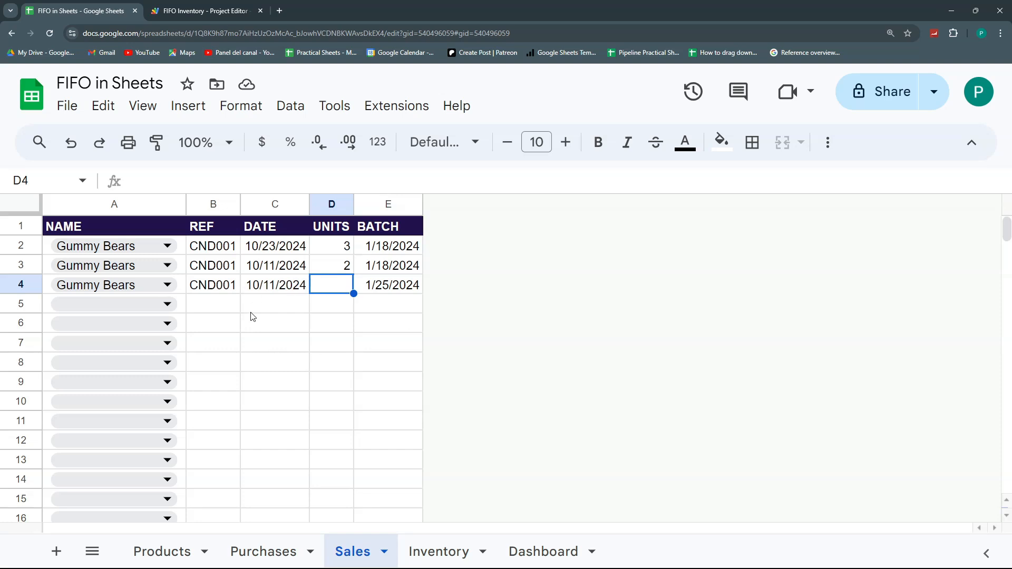
Below the remaining variable in the script, add a SpreadsheetApp.getUi().alert call with the text "Keep in mind that you only have ".
{"action": "left_click", "coordinate": [203, 8]}
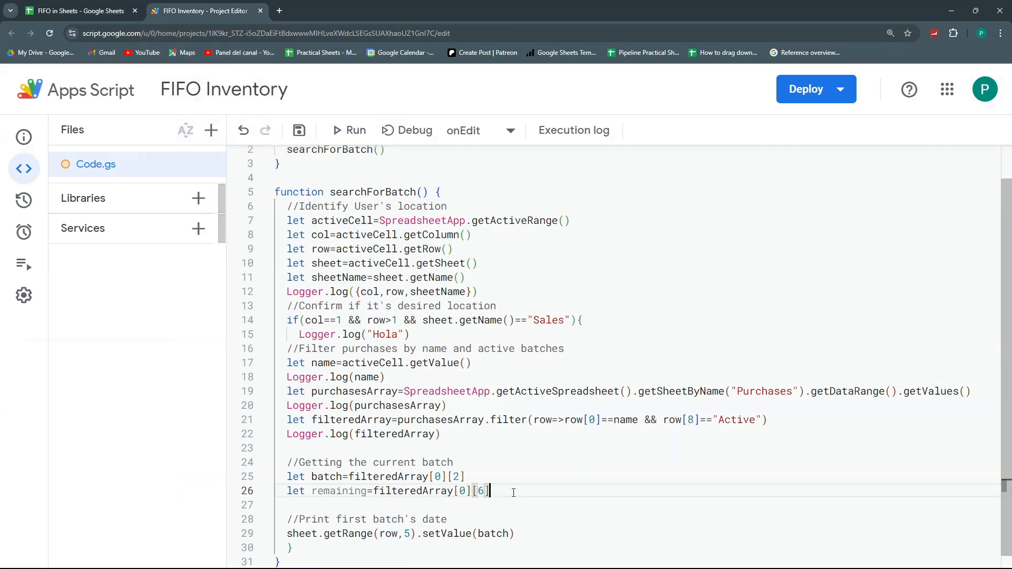
{"action": "key", "text": "Return"}
{"action": "type", "text": "Spread"}
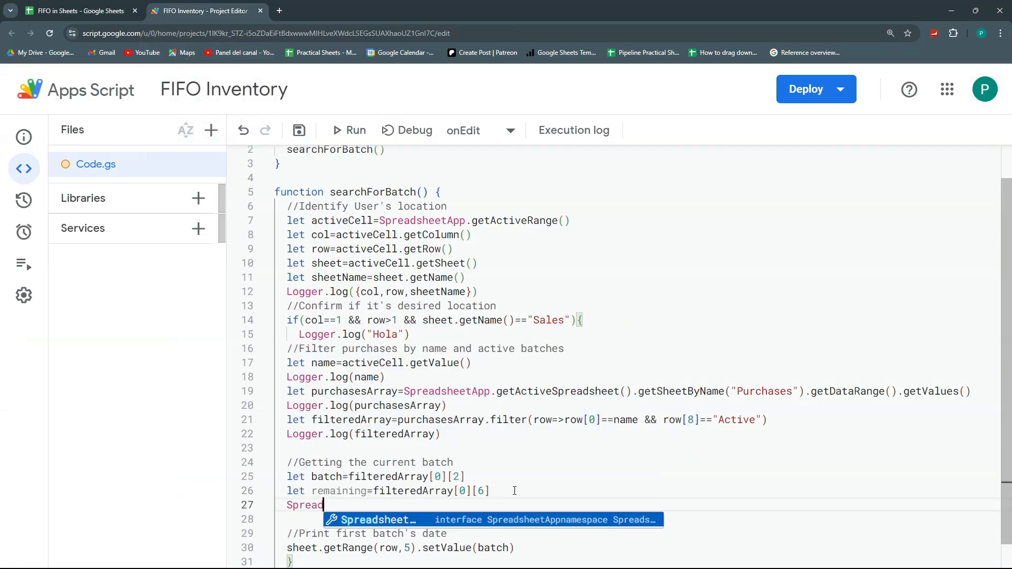
{"action": "key", "text": "Tab"}
{"action": "type", "text": "."}
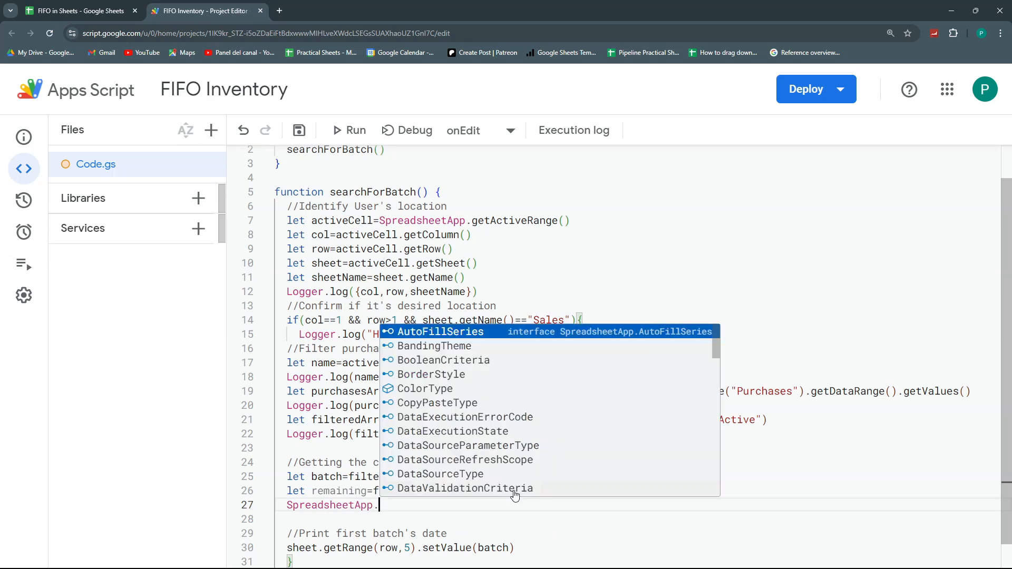
{"action": "type", "text": "getUi"}
{"action": "key", "text": "Tab"}
{"action": "type", "text": "().alert"}
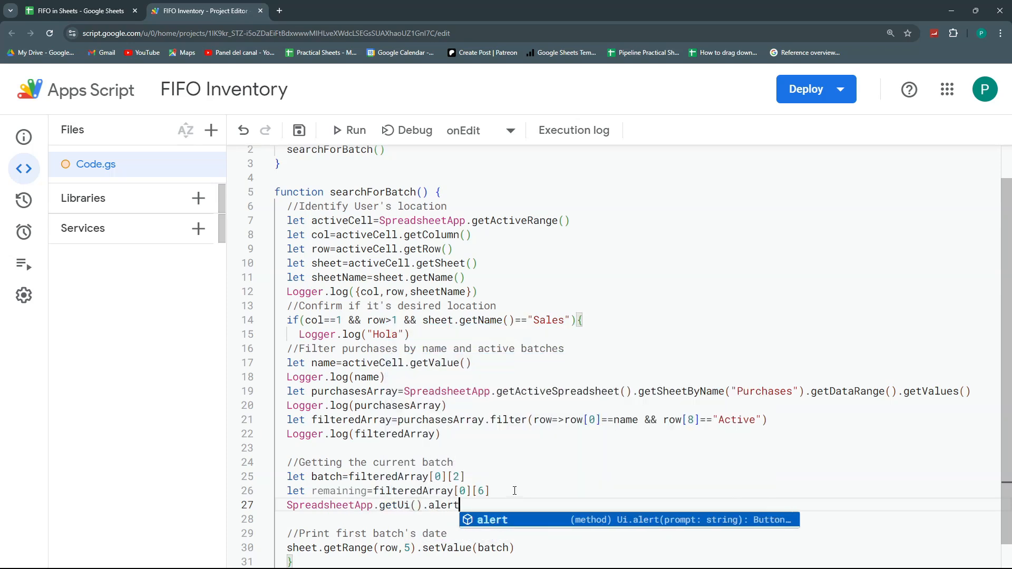
{"action": "type", "text": "(\""}
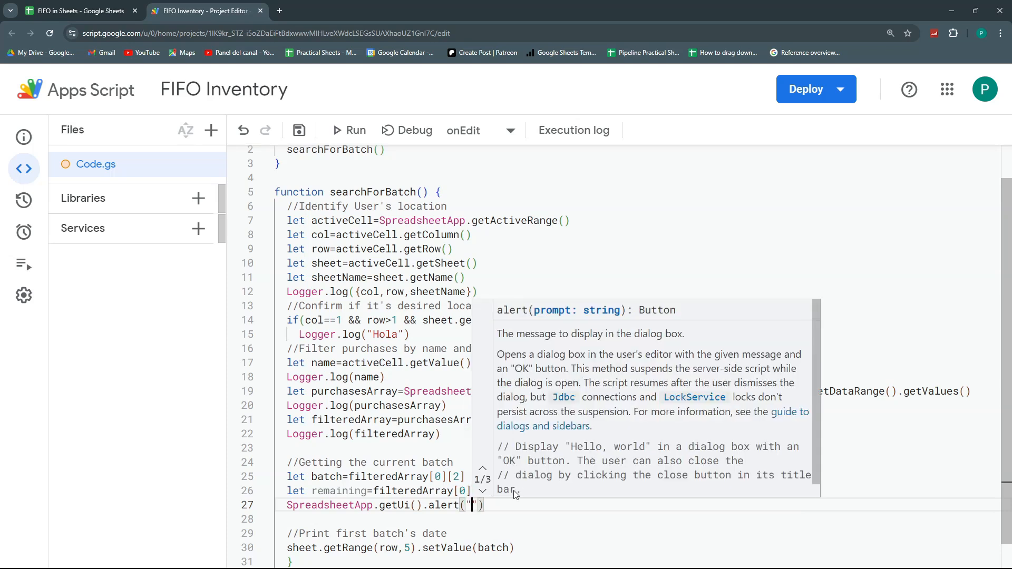
{"action": "type", "text": "Keep in mind that you only have"}
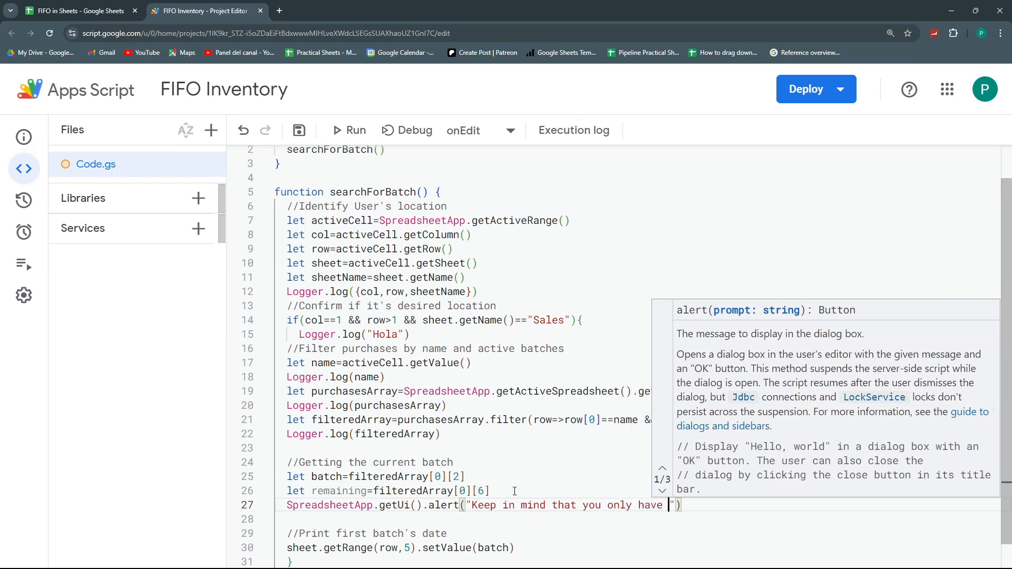
Append +remaining+" left units of the current batch" to the alert message and save the script.
{"action": "key", "text": "Right"}
{"action": "type", "text": "+remaining"}
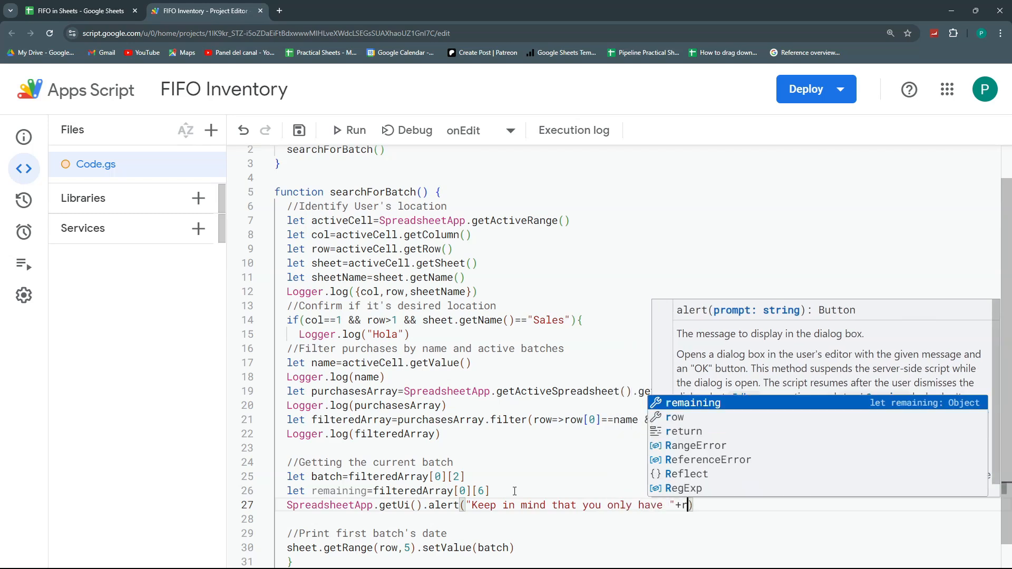
{"action": "key", "text": "Escape"}
{"action": "type", "text": "\" left uni"}
{"action": "type", "text": "ts of"}
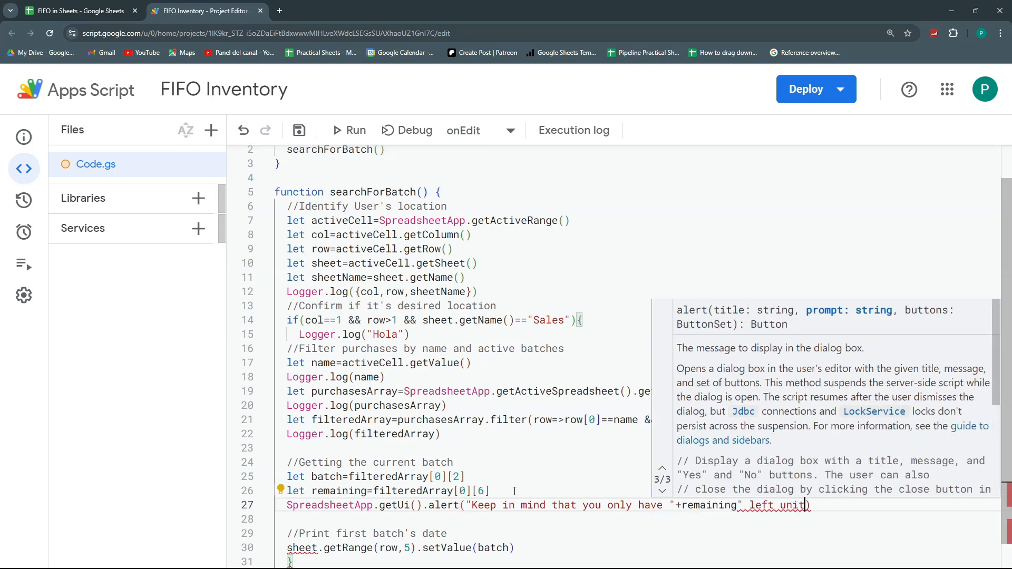
{"action": "type", "text": " the"}
{"action": "type", "text": " current batch\""}
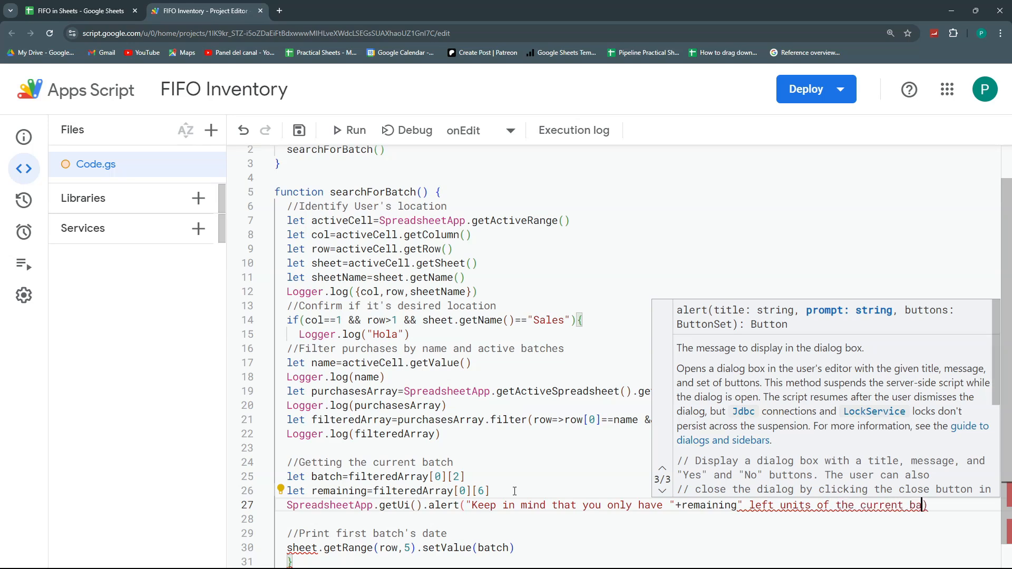
{"action": "key", "text": "Up"}
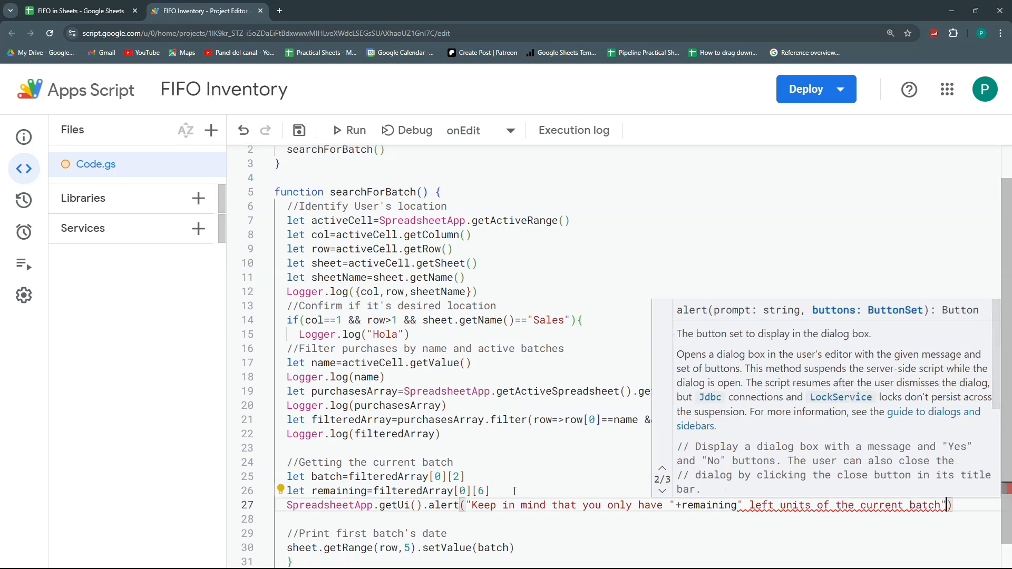
{"action": "left_click", "coordinate": [445, 449]}
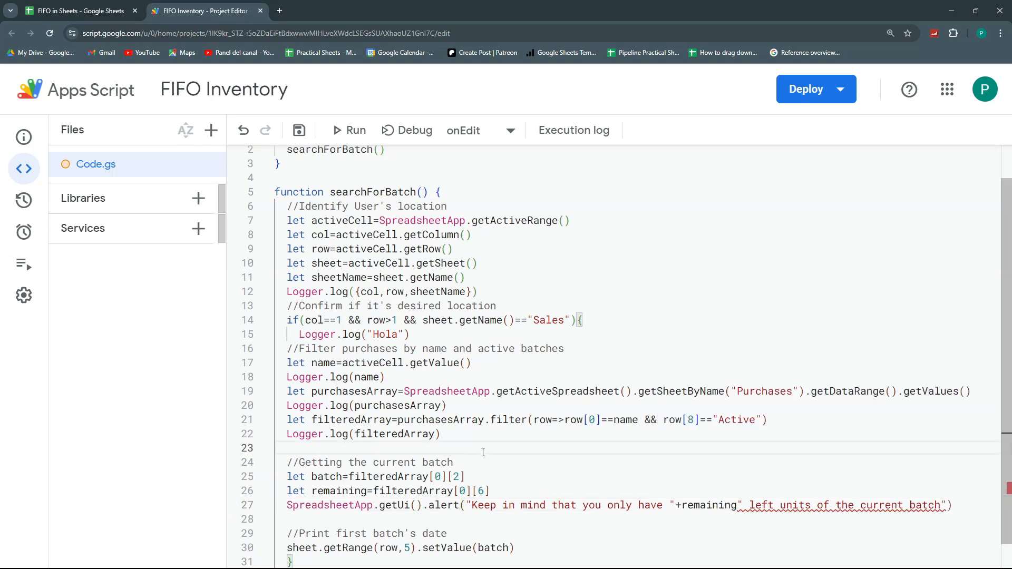
{"action": "scroll", "coordinate": [483, 452], "scroll_direction": "down", "scroll_amount": 1}
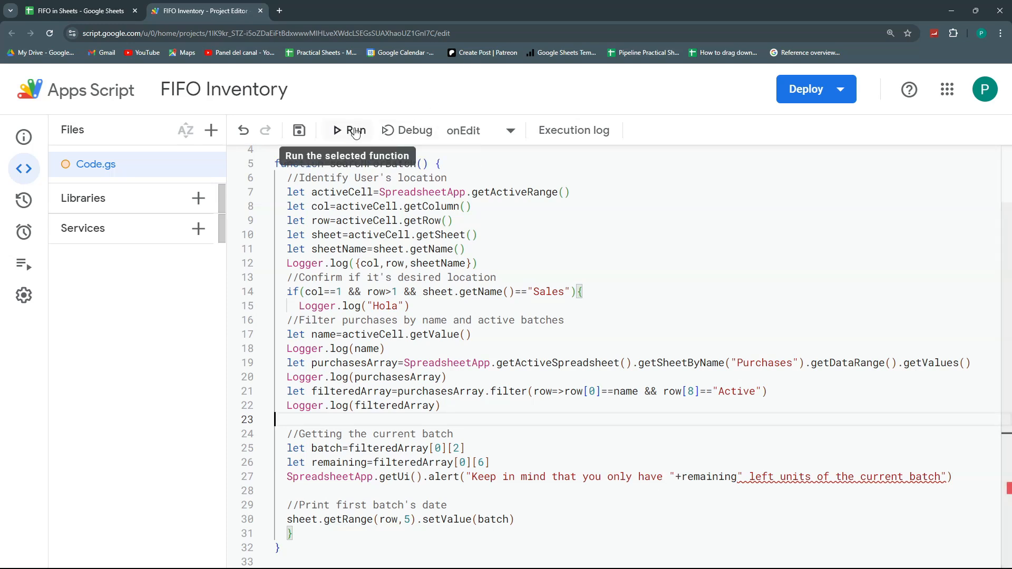
{"action": "left_click", "coordinate": [741, 478]}
{"action": "type", "text": "+"}
{"action": "left_click", "coordinate": [300, 131]}
In the spreadsheet, clear the trial sale in Sales row 4 and set the sheet zoom to 150%.
{"action": "key", "text": "ctrl+Page_Up"}
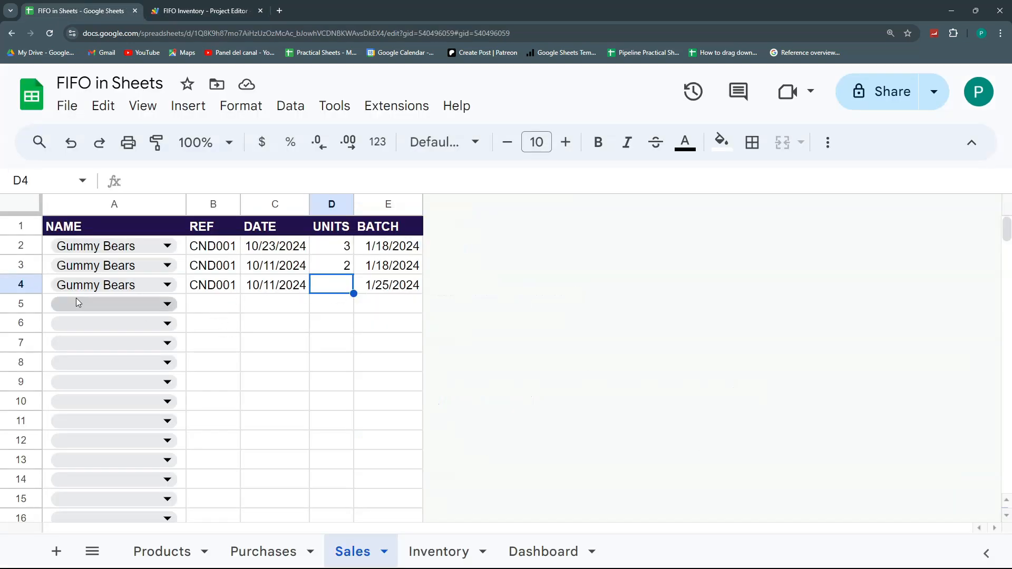
{"action": "left_click", "coordinate": [23, 285]}
{"action": "key", "text": "Delete"}
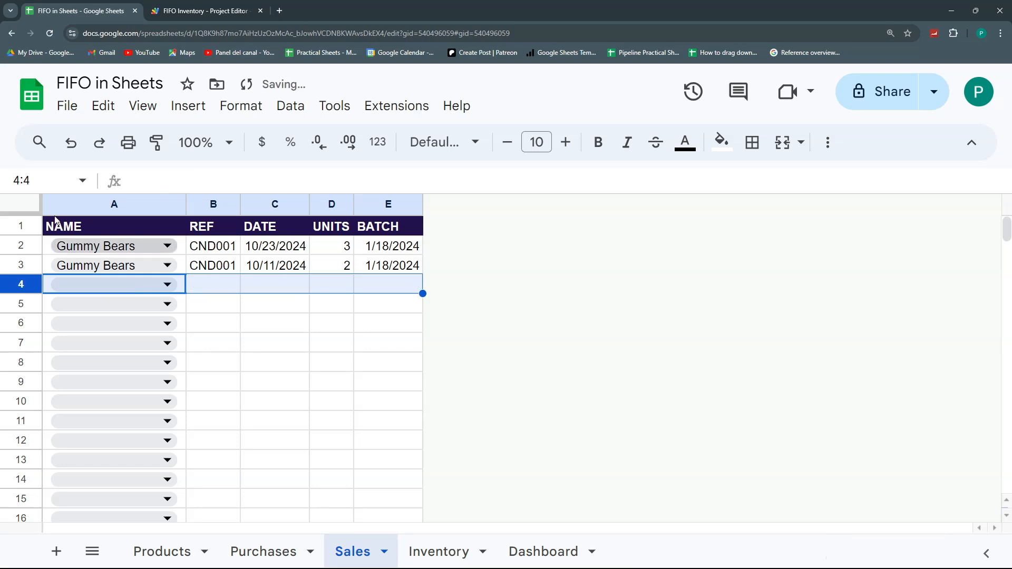
{"action": "left_click", "coordinate": [204, 143]}
{"action": "left_click", "coordinate": [201, 321]}
Choose Gummy Bears as the product in Sales row 4 to test the alert, and dismiss it.
{"action": "left_click", "coordinate": [249, 328]}
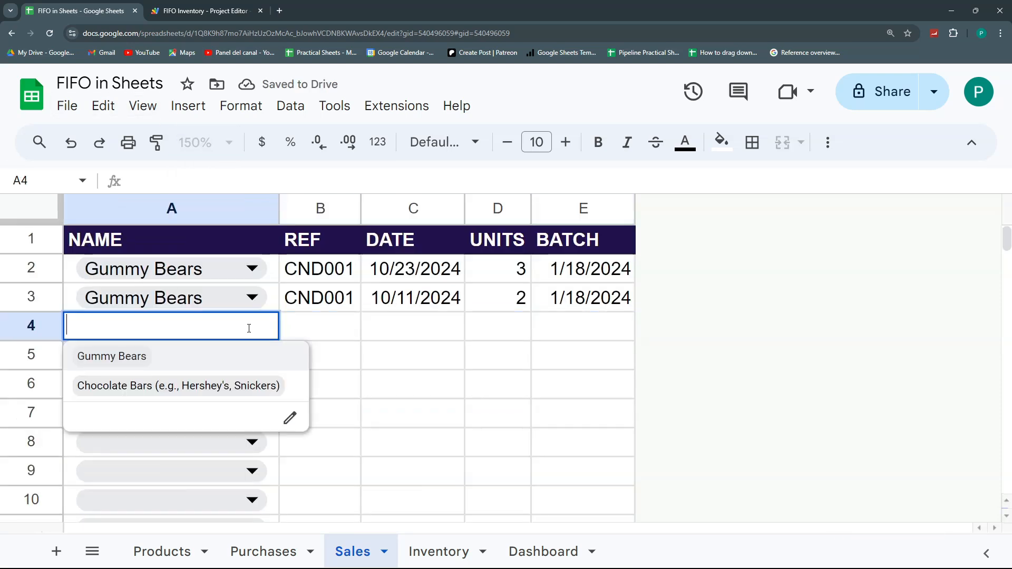
{"action": "left_click", "coordinate": [244, 365]}
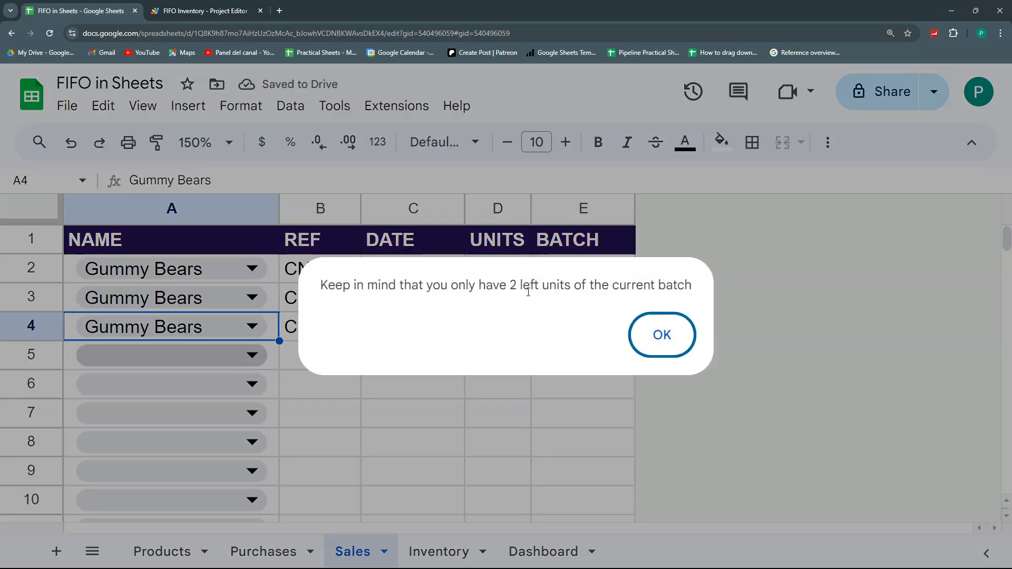
{"action": "left_click", "coordinate": [689, 330]}
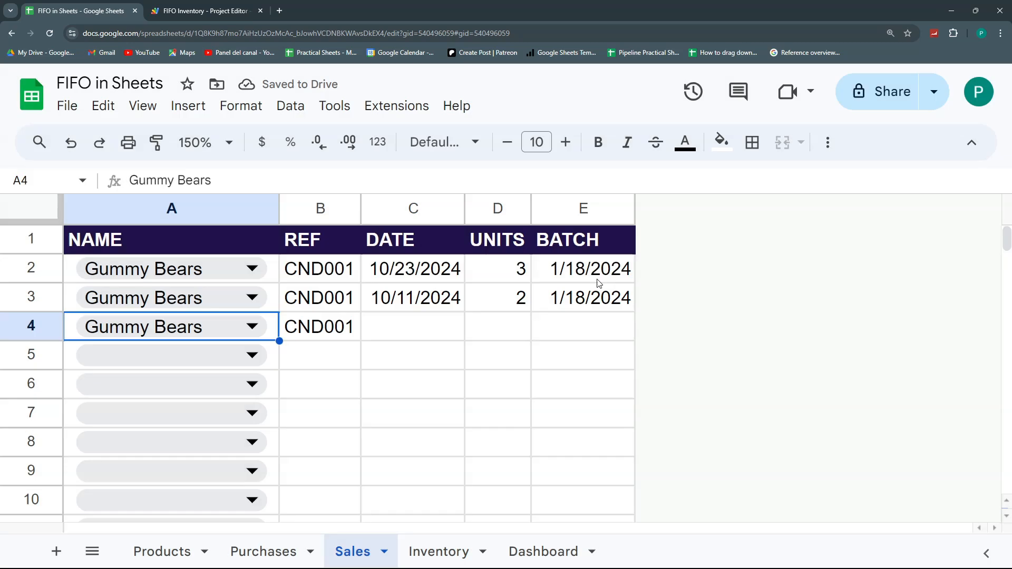
Reword the end of the script's alert message to " units left of the current batch" and save the project.
{"action": "left_click", "coordinate": [189, 11]}
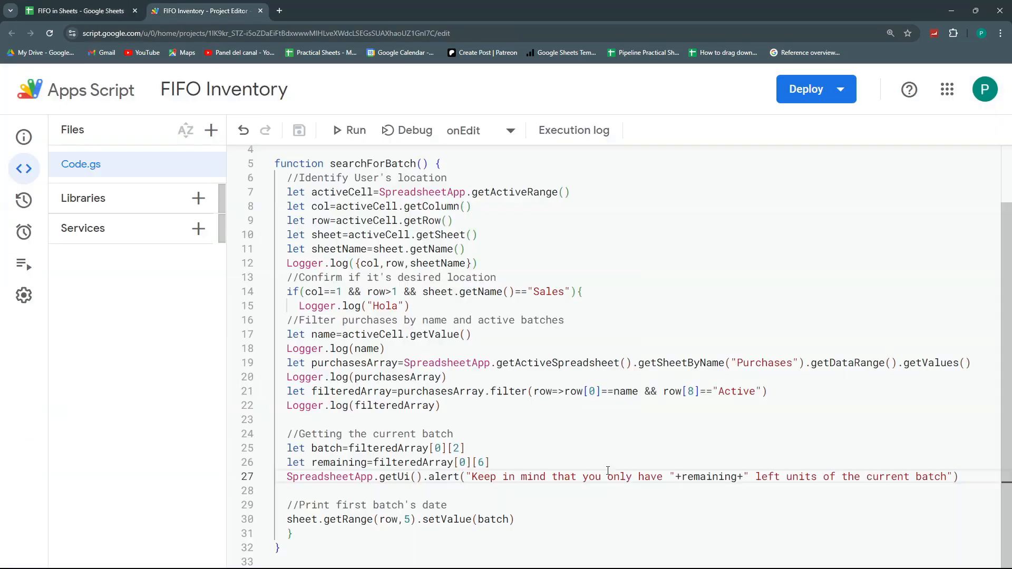
{"action": "left_click_drag", "start_coordinate": [785, 477], "coordinate": [756, 477]}
{"action": "key", "text": "BackSpace"}
{"action": "left_click", "coordinate": [794, 477]}
{"action": "type", "text": "left"}
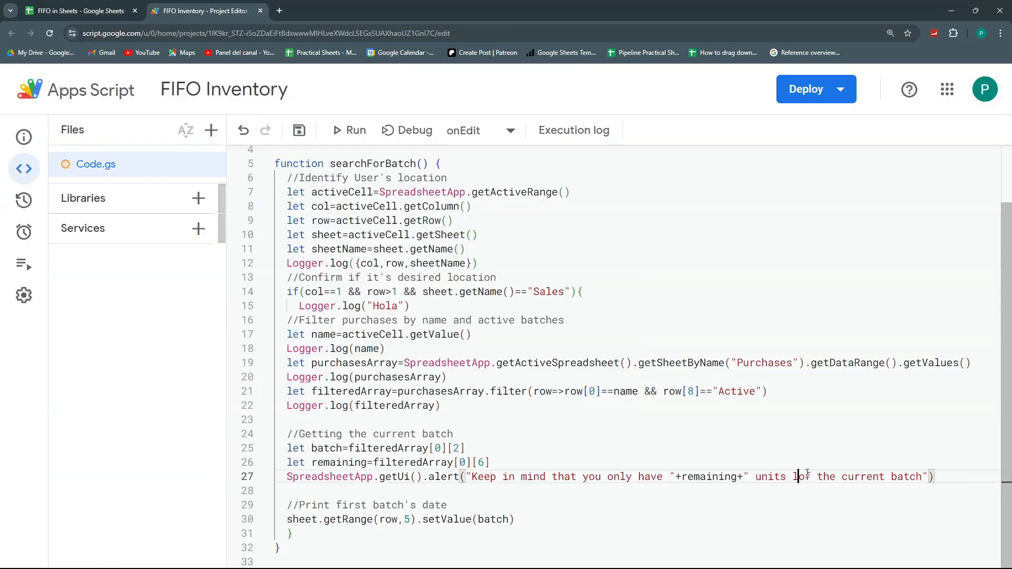
{"action": "left_click", "coordinate": [299, 130]}
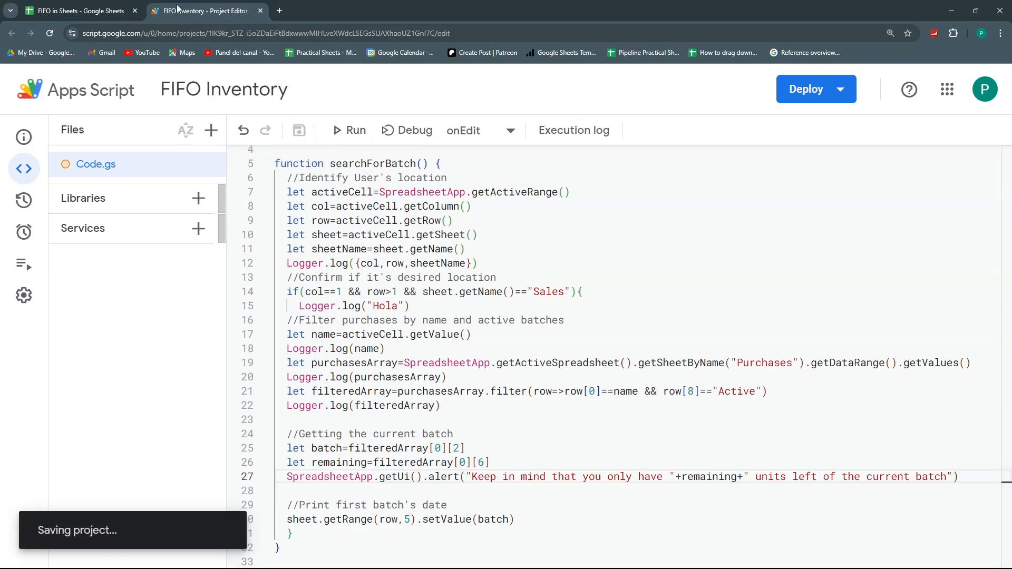
In the spreadsheet, complete the Gummy Bears sale in Sales row 4 with 1 unit and the date 10/11/2024.
{"action": "left_click", "coordinate": [99, 5]}
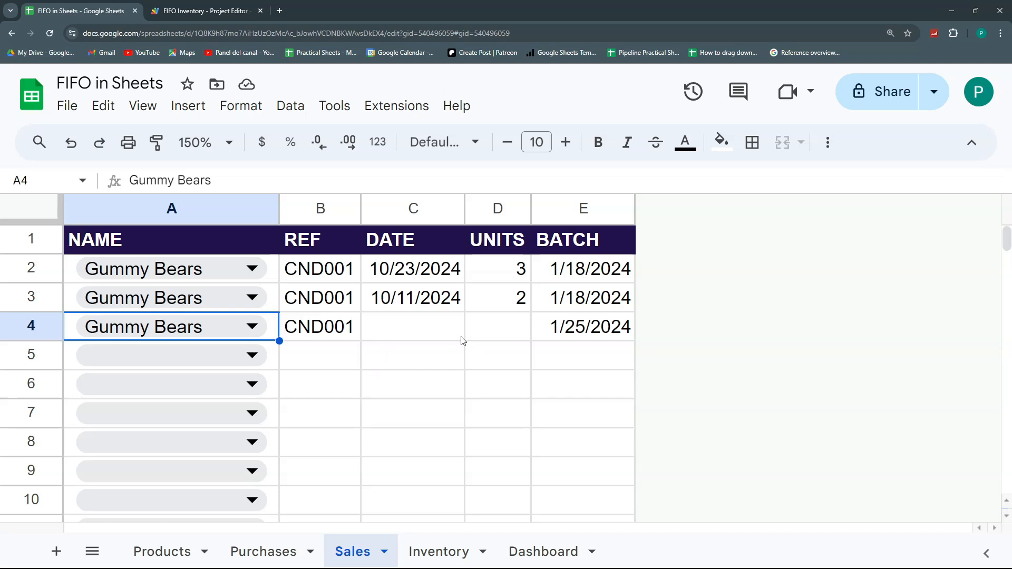
{"action": "left_click", "coordinate": [495, 338]}
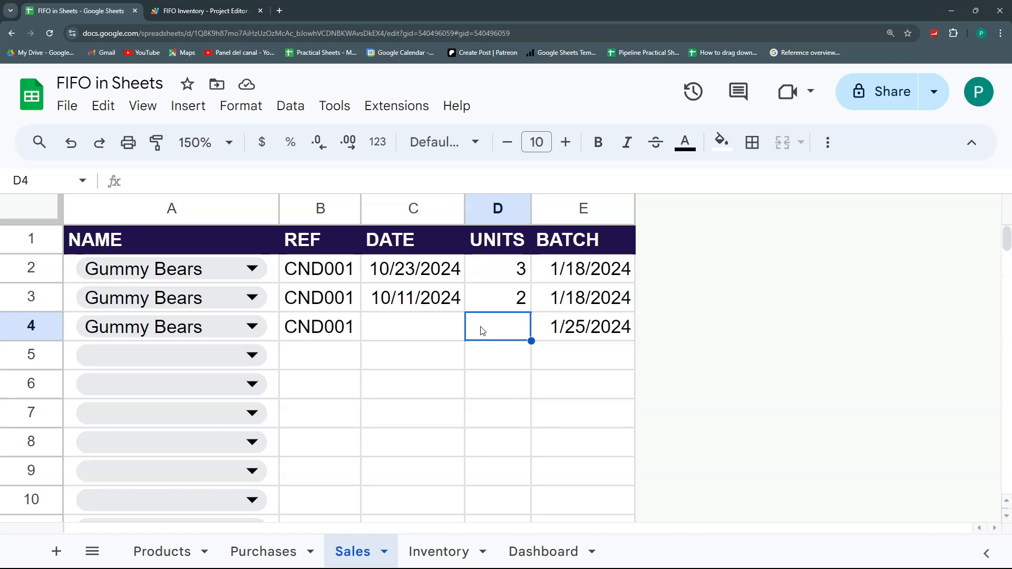
{"action": "type", "text": "1"}
{"action": "left_click", "coordinate": [405, 333]}
{"action": "double_click", "coordinate": [405, 333]}
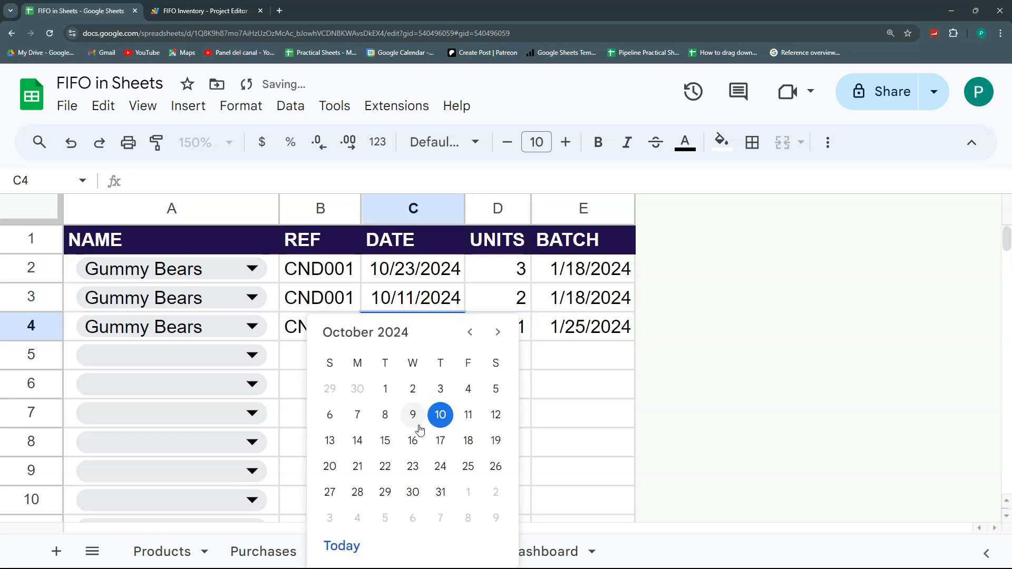
{"action": "left_click", "coordinate": [466, 414]}
Record a Gummy Bears sale in Sales row 5 with 1 unit and the date 10/12/2024, dismissing the alert.
{"action": "left_click", "coordinate": [245, 356]}
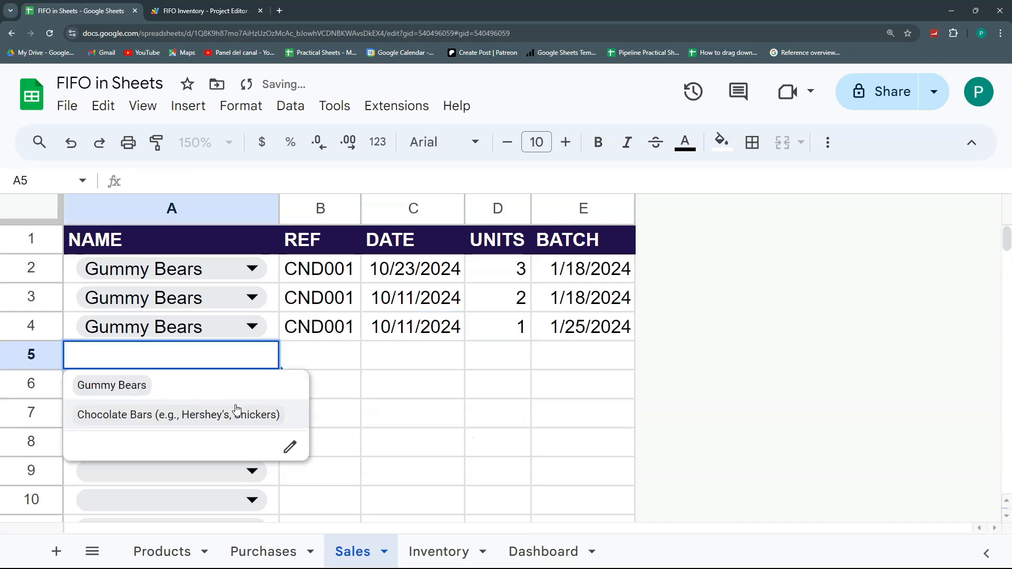
{"action": "left_click", "coordinate": [232, 385]}
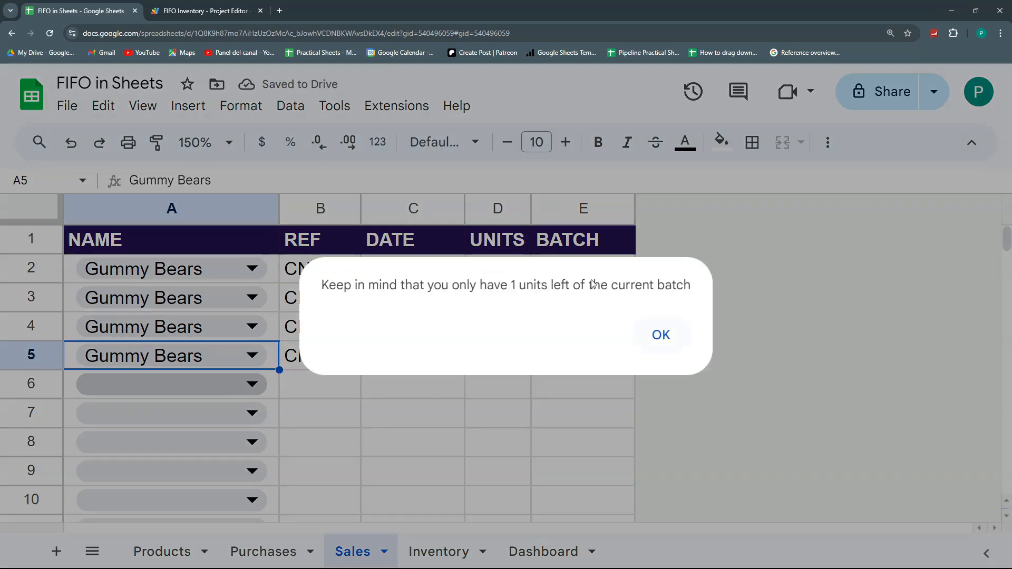
{"action": "left_click", "coordinate": [657, 340]}
{"action": "left_click", "coordinate": [496, 361]}
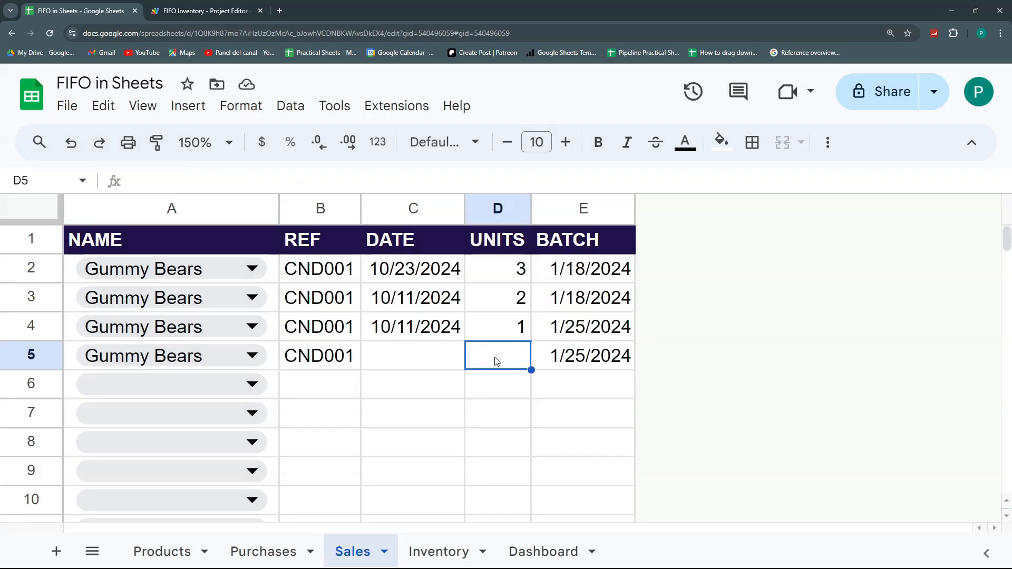
{"action": "type", "text": "1"}
{"action": "double_click", "coordinate": [418, 356]}
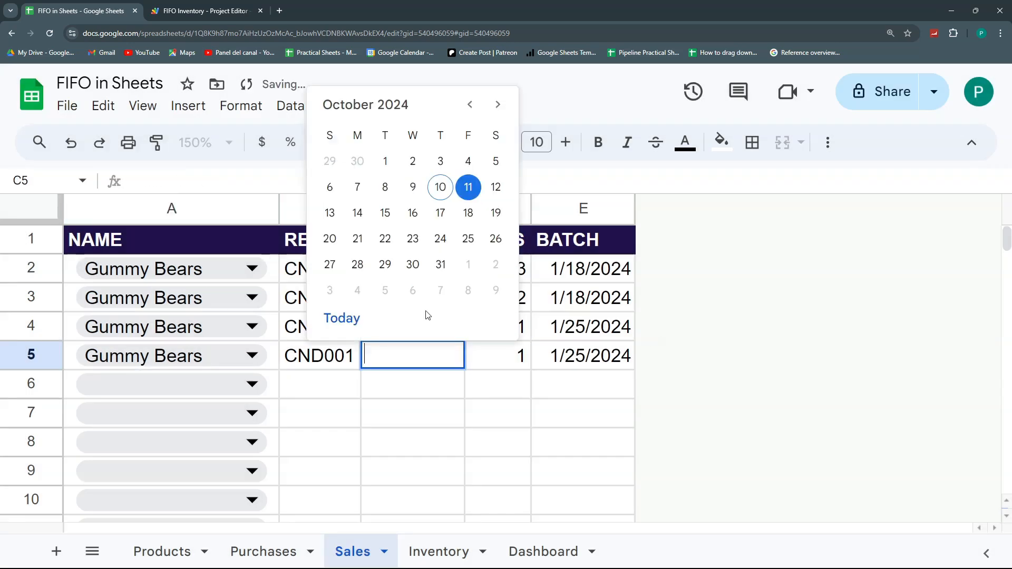
{"action": "left_click", "coordinate": [494, 188]}
Add a Gummy Bears sale of 10 units in Sales row 6, dismissing the alert.
{"action": "left_click", "coordinate": [261, 385]}
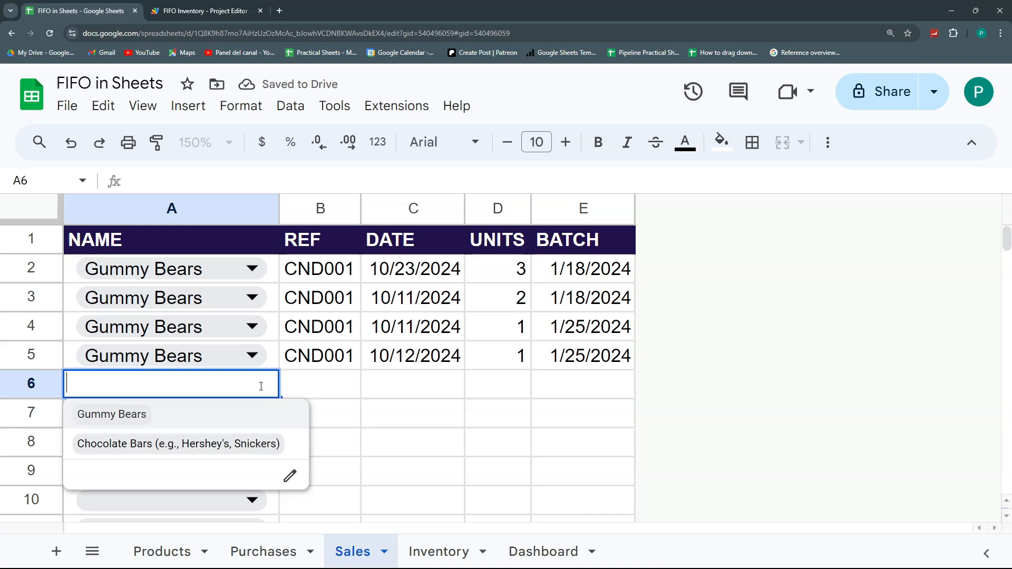
{"action": "left_click", "coordinate": [214, 421]}
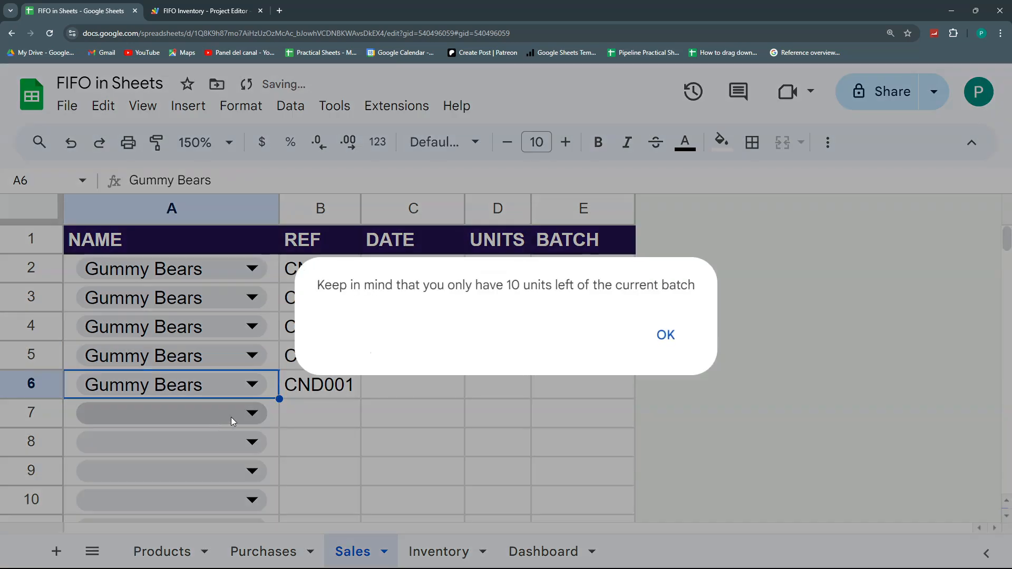
{"action": "left_click", "coordinate": [663, 335]}
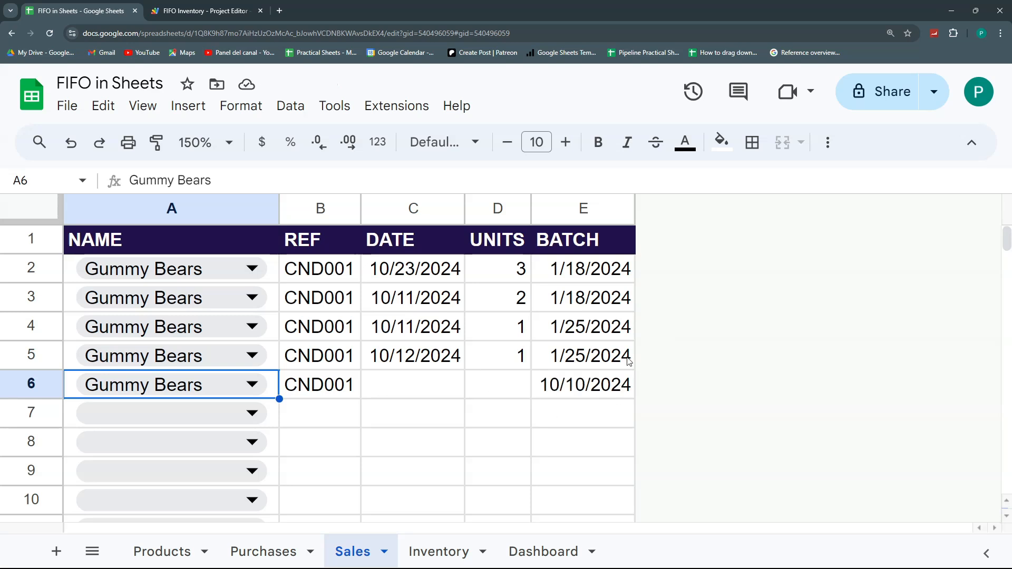
{"action": "left_click", "coordinate": [519, 385]}
{"action": "type", "text": "10"}
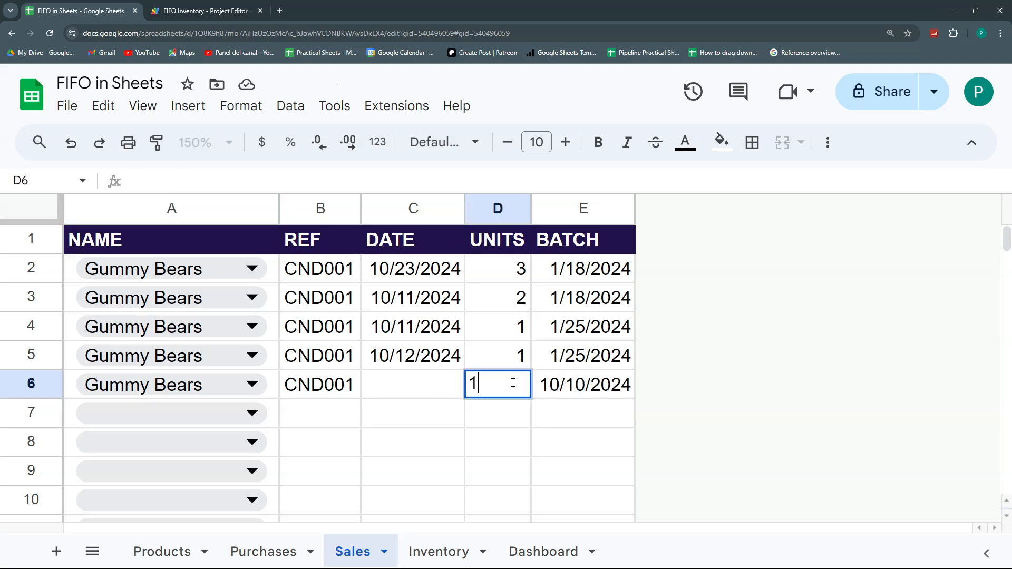
{"action": "key", "text": "Return"}
{"action": "left_click", "coordinate": [424, 407]}
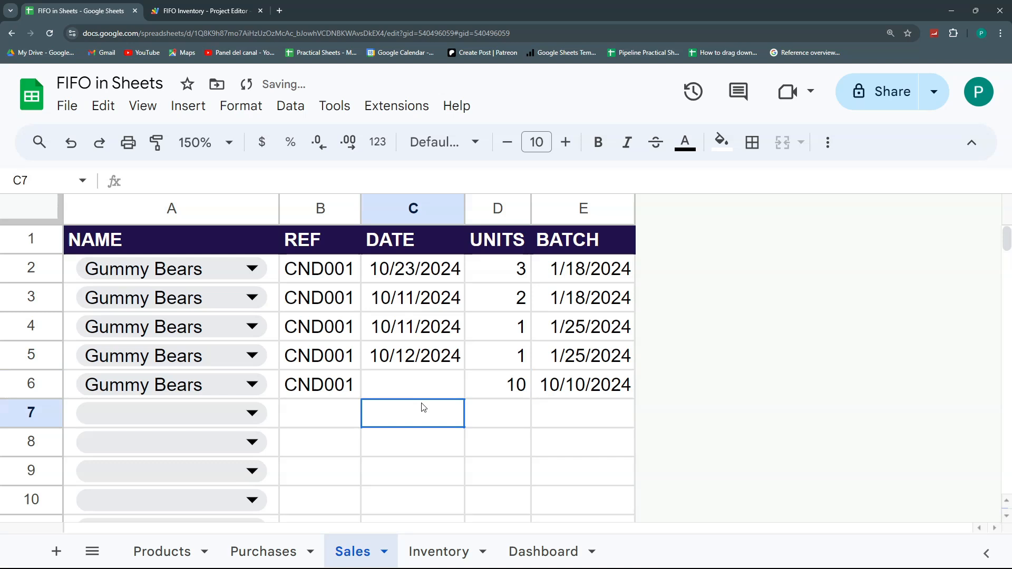
{"action": "left_click", "coordinate": [425, 389]}
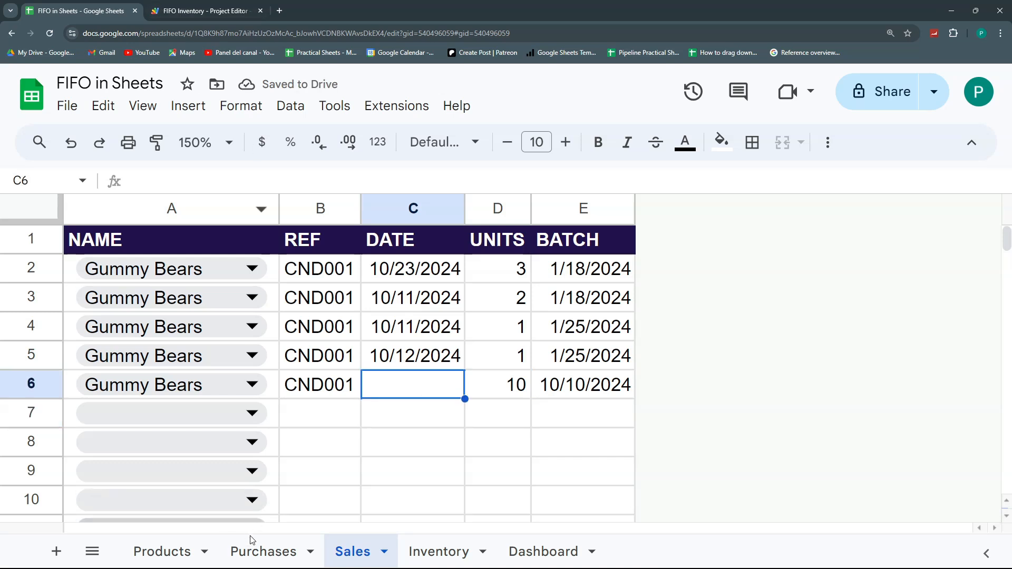
After viewing the Purchases batches, date the sale in Sales row 6 10/13/2024 and choose Gummy Bears in row 7.
{"action": "left_click", "coordinate": [263, 548]}
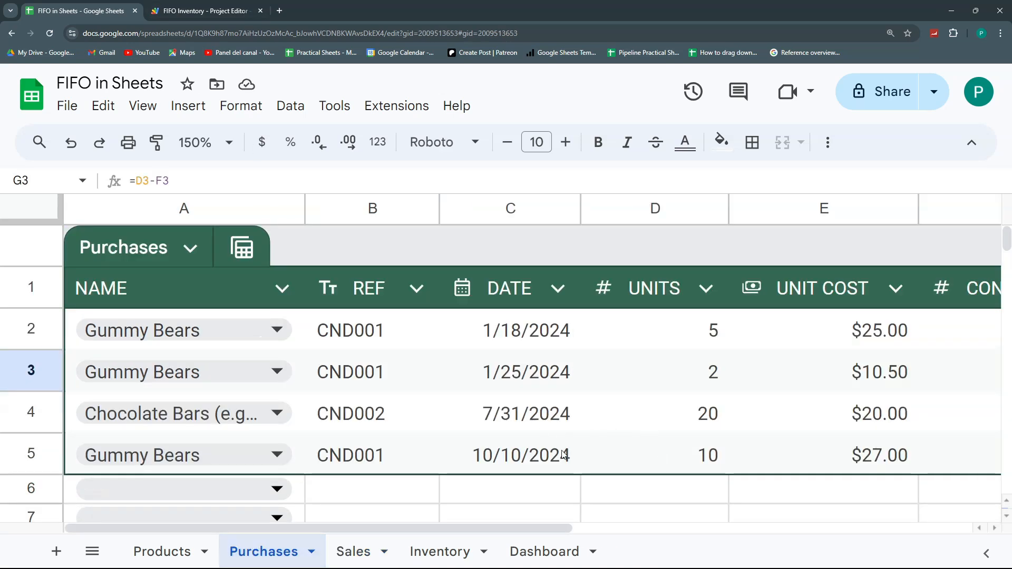
{"action": "left_click", "coordinate": [207, 4]}
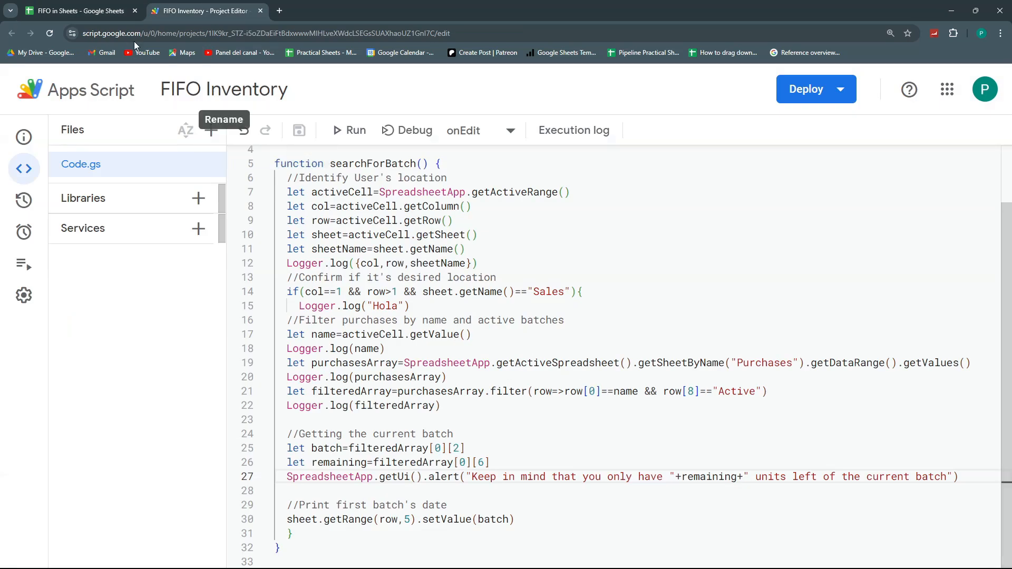
{"action": "left_click", "coordinate": [79, 11]}
{"action": "left_click", "coordinate": [332, 550]}
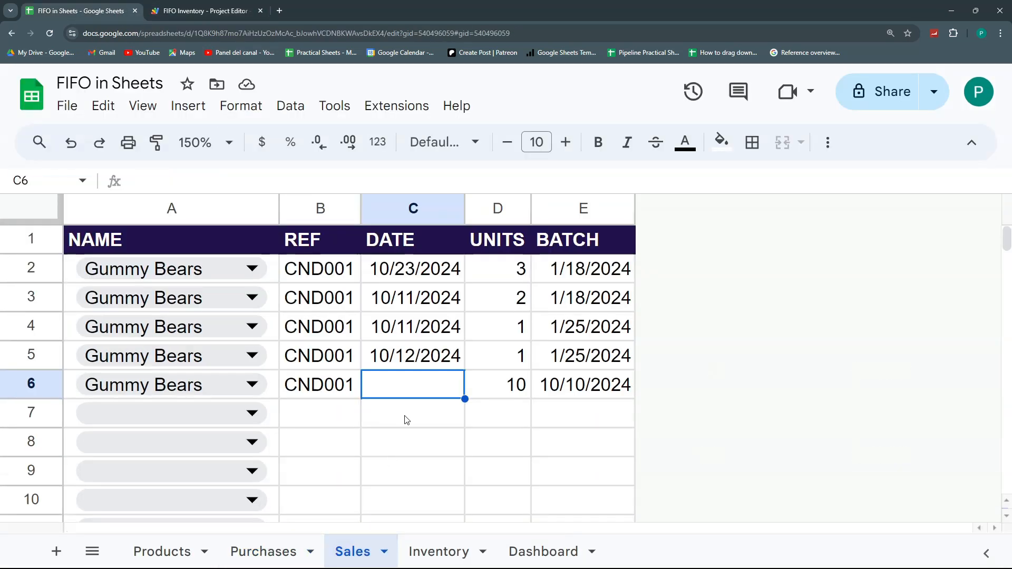
{"action": "double_click", "coordinate": [447, 388]}
{"action": "left_click", "coordinate": [329, 243]}
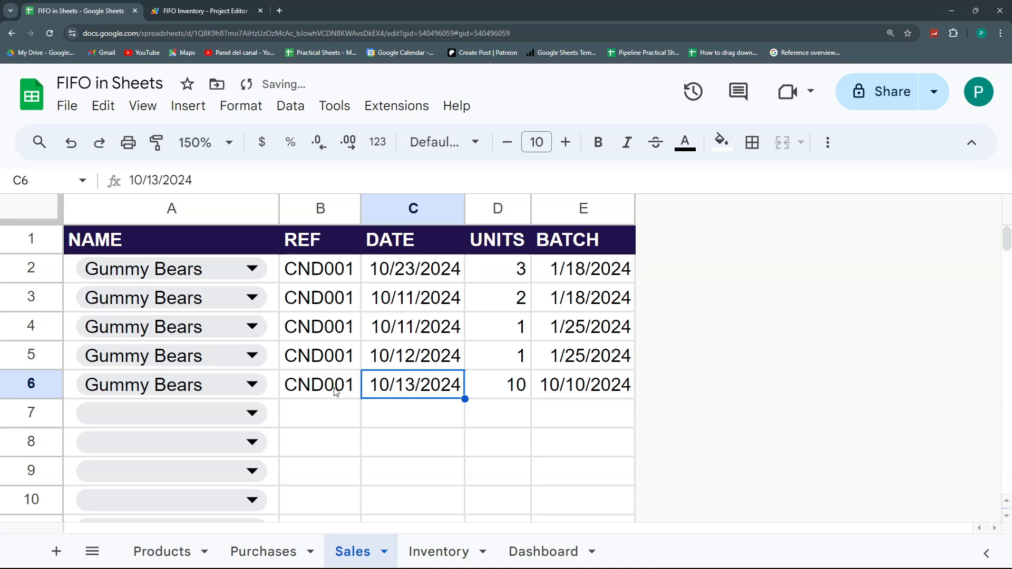
{"action": "left_click", "coordinate": [226, 418]}
{"action": "left_click", "coordinate": [205, 379]}
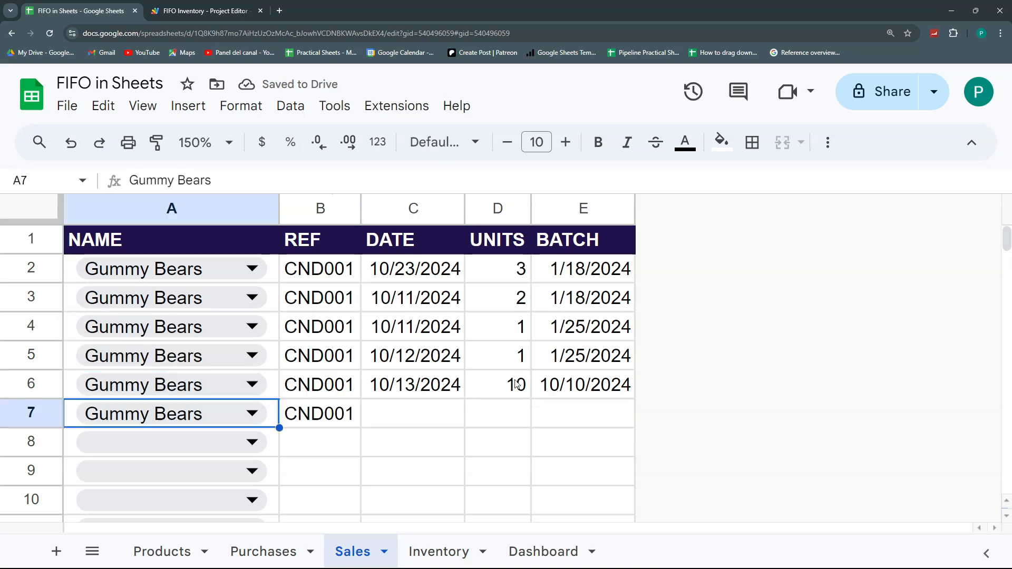
In the Apps Script project's executions, examine the cloud logs of the latest onEdit run, especially the filtered array output.
{"action": "left_click", "coordinate": [213, 4]}
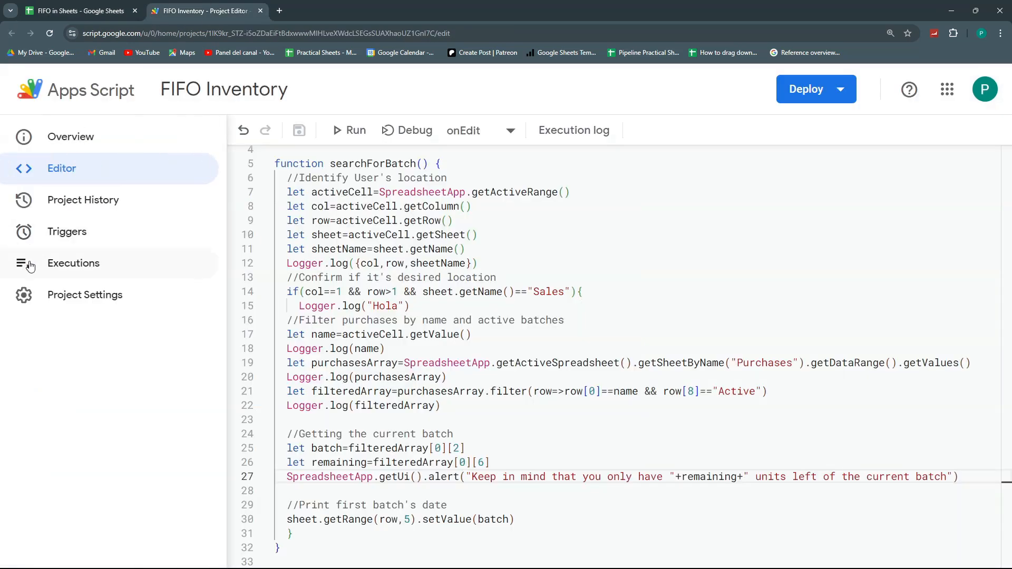
{"action": "left_click", "coordinate": [30, 264]}
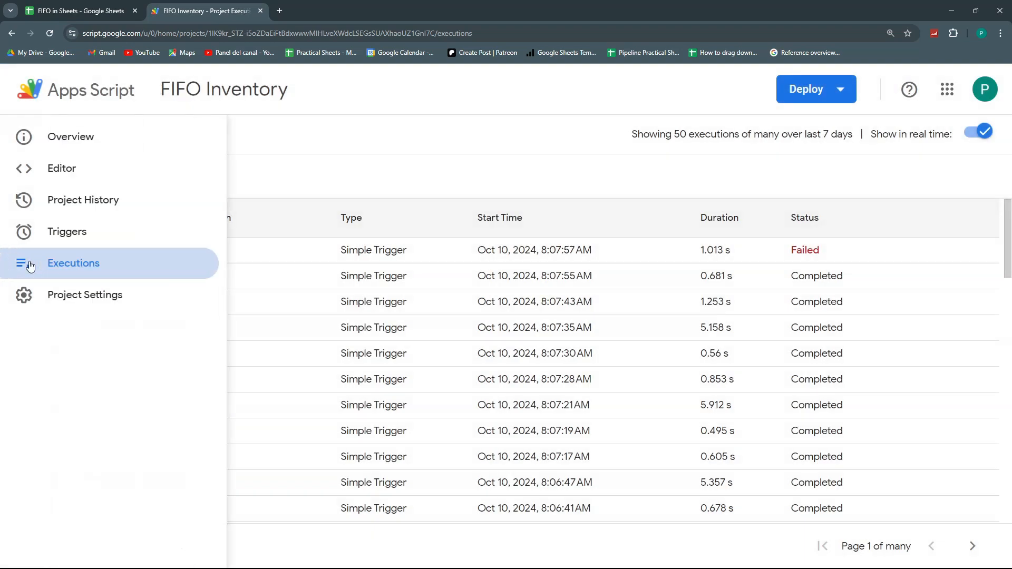
{"action": "left_click", "coordinate": [488, 251]}
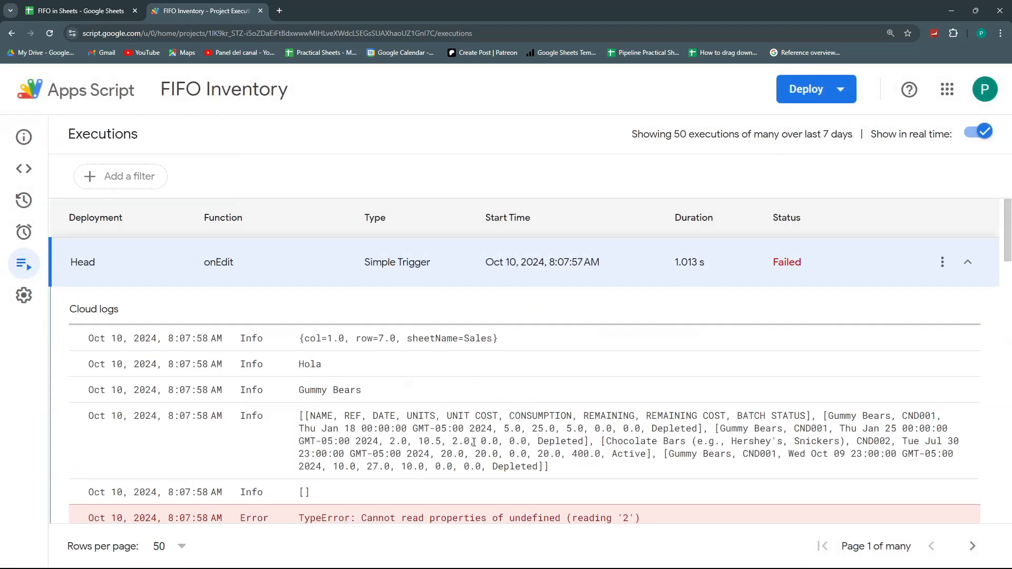
{"action": "scroll", "coordinate": [473, 442], "scroll_direction": "down", "scroll_amount": 1}
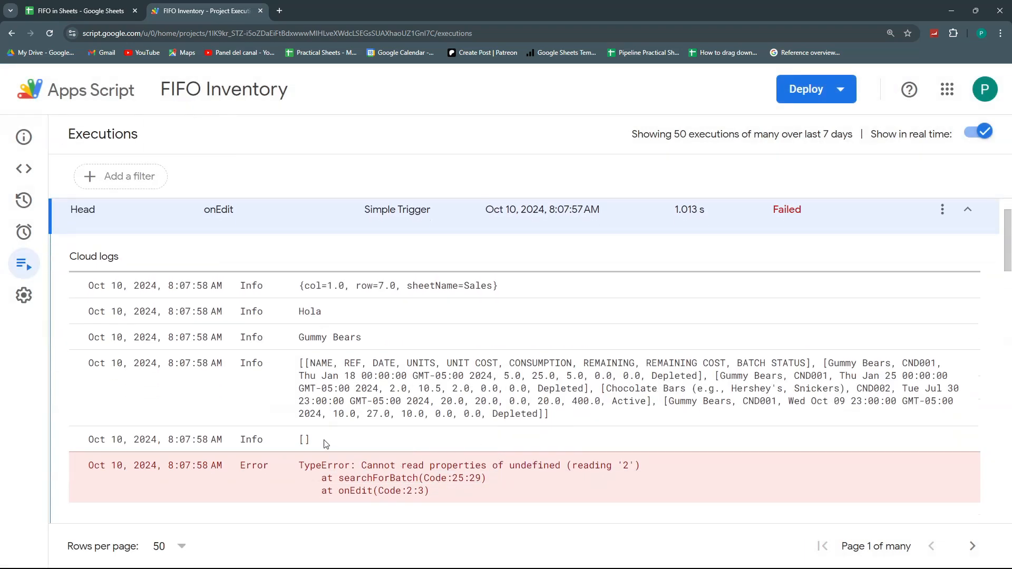
{"action": "left_click_drag", "start_coordinate": [312, 441], "coordinate": [299, 443]}
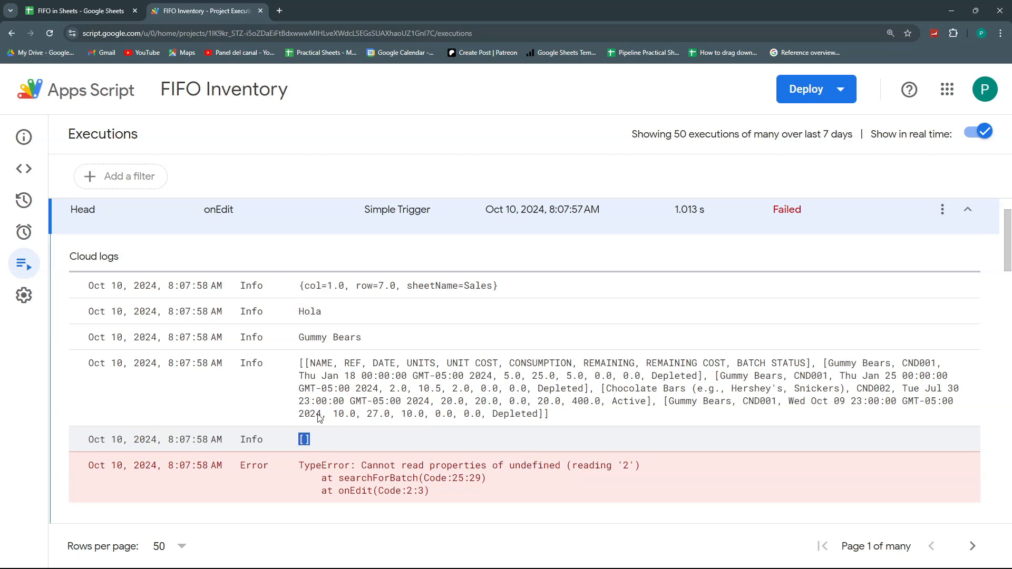
{"action": "left_click", "coordinate": [109, 5]}
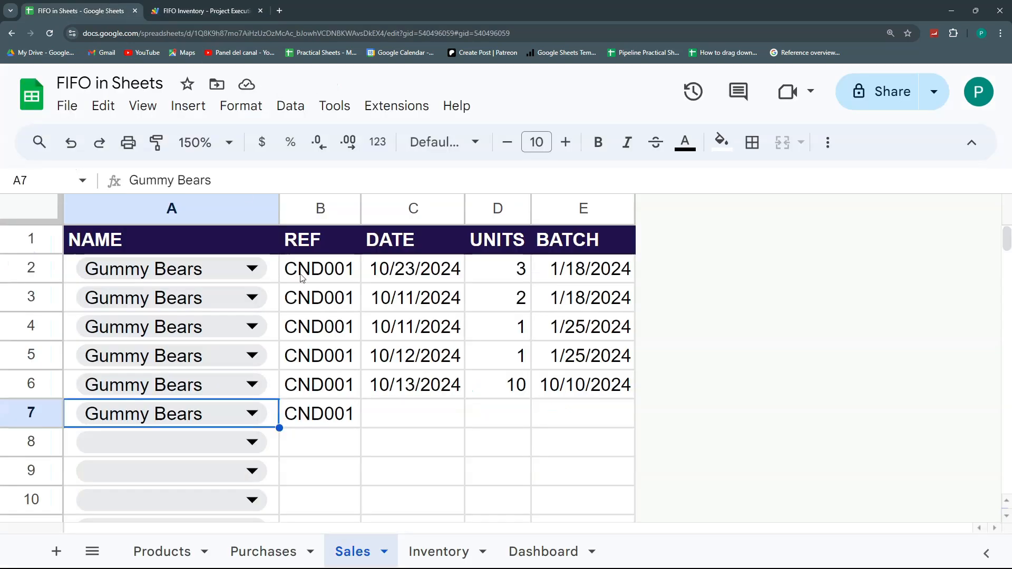
{"action": "left_click", "coordinate": [230, 5]}
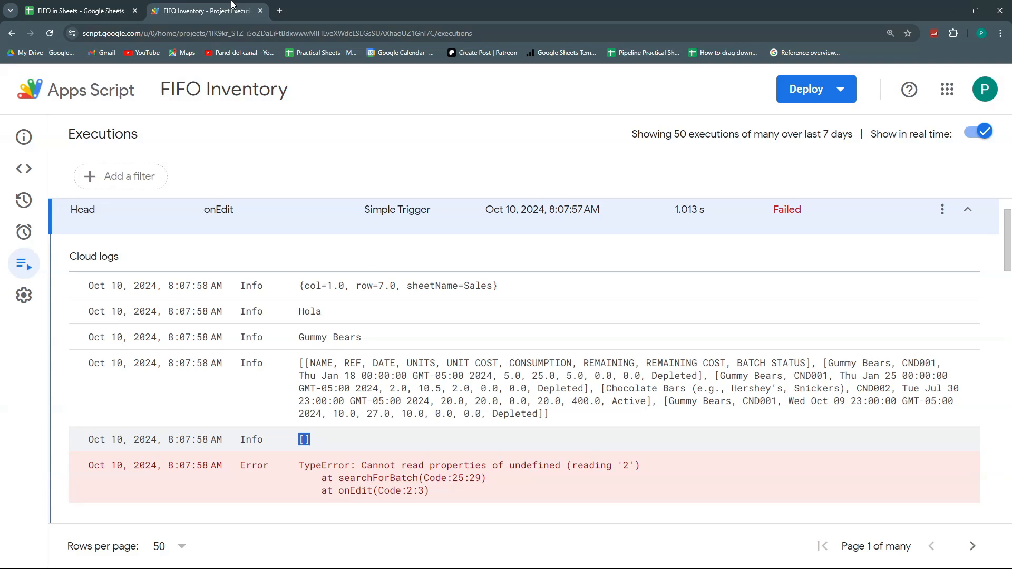
In the script editor, insert an if block below the purchasesArray line with the condition purchasesArray.filter(row=>row[0]==name && row[8]=="Active").
{"action": "left_click", "coordinate": [44, 170]}
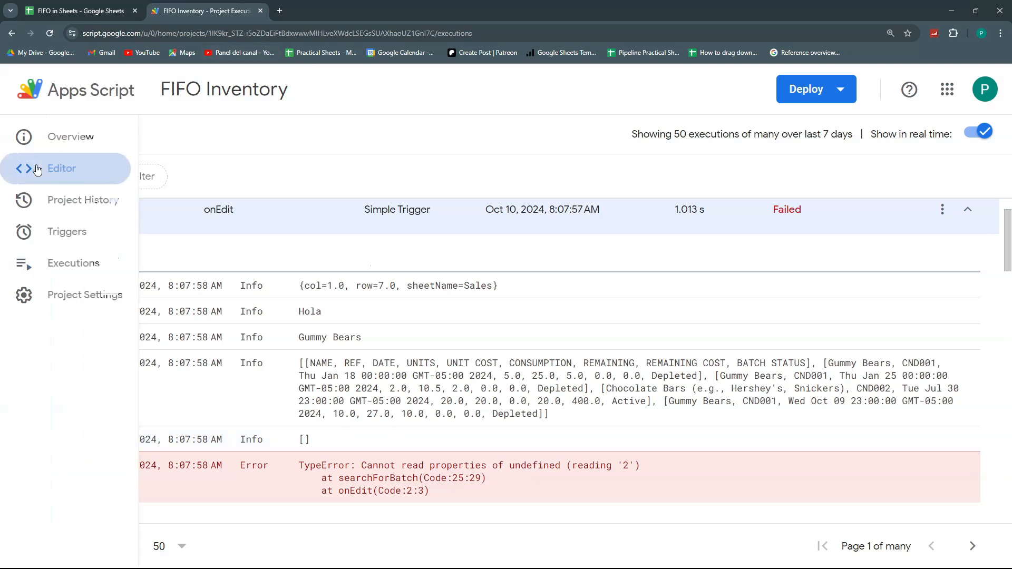
{"action": "left_click", "coordinate": [972, 387]}
{"action": "key", "text": "Return"}
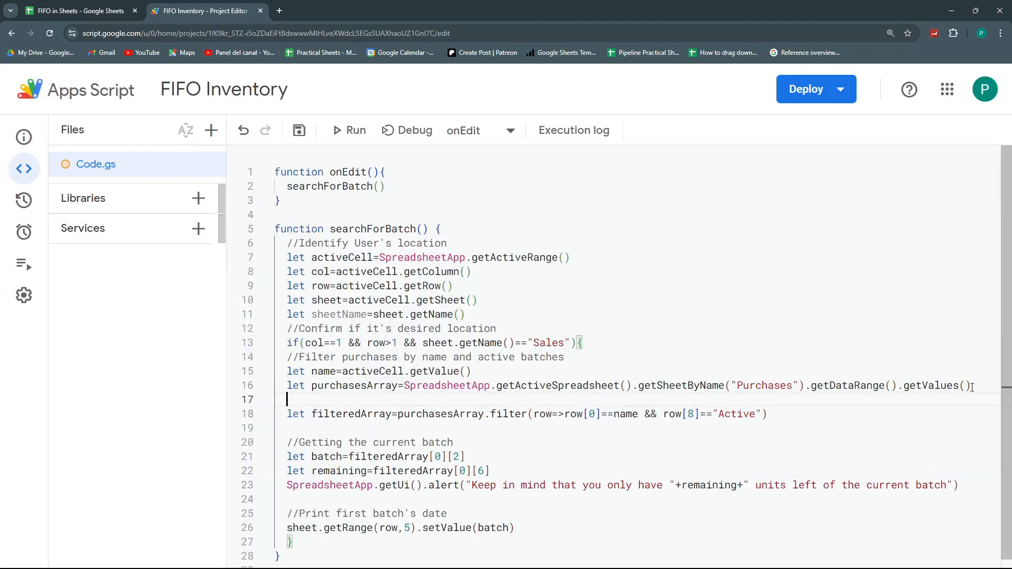
{"action": "left_click_drag", "start_coordinate": [354, 414], "coordinate": [364, 506]}
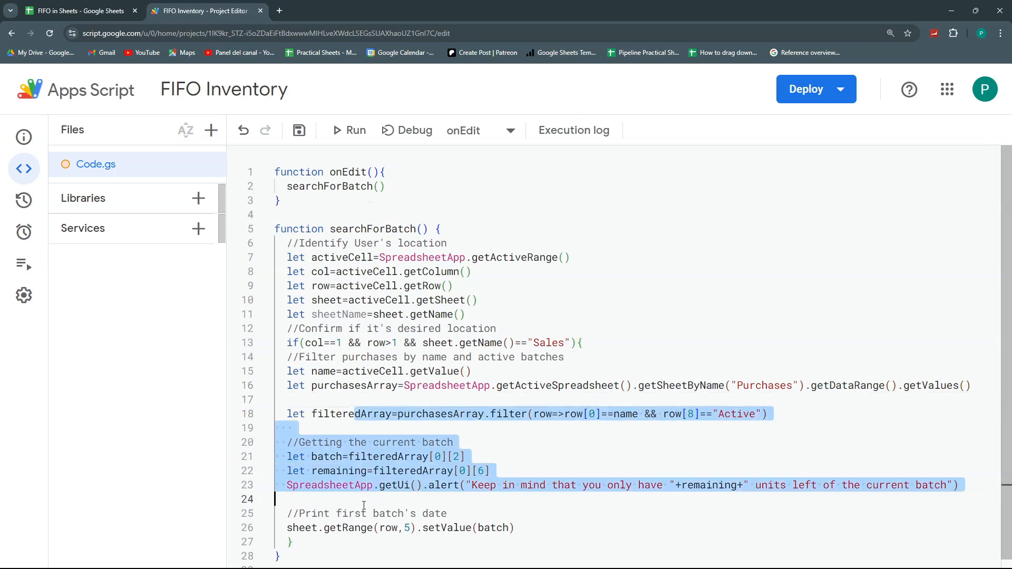
{"action": "left_click", "coordinate": [347, 397]}
{"action": "type", "text": "if("}
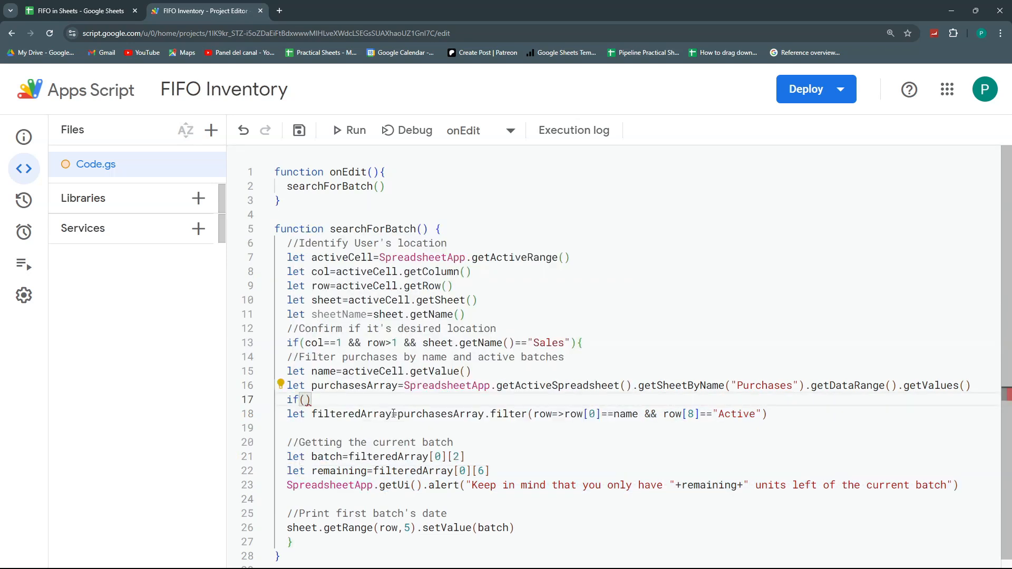
{"action": "left_click_drag", "start_coordinate": [400, 416], "coordinate": [768, 418]}
{"action": "key", "text": "ctrl+c"}
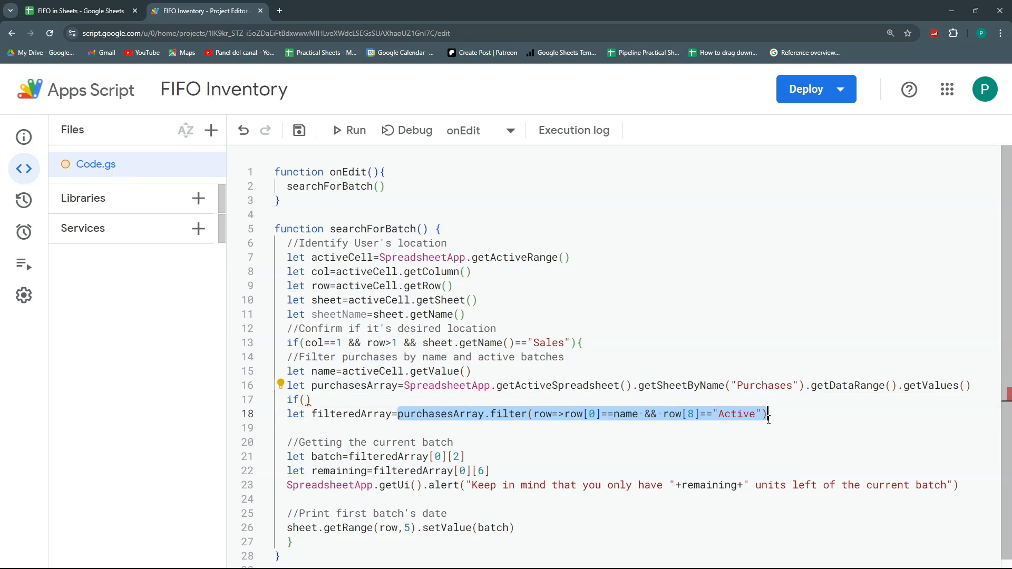
{"action": "left_click", "coordinate": [305, 401]}
{"action": "key", "text": "ctrl+v"}
{"action": "type", "text": "{"}
{"action": "key", "text": "Return"}
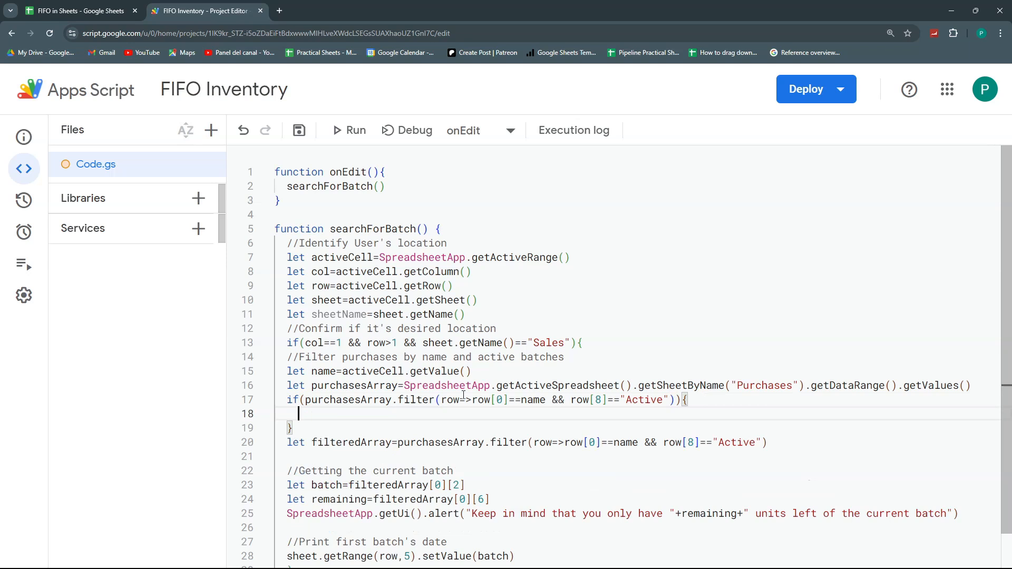
Move the code from the filteredArray line through the setValue(batch) line into the new if block and add an empty else block.
{"action": "scroll", "coordinate": [463, 395], "scroll_direction": "down", "scroll_amount": 1}
{"action": "left_click_drag", "start_coordinate": [518, 520], "coordinate": [288, 406]}
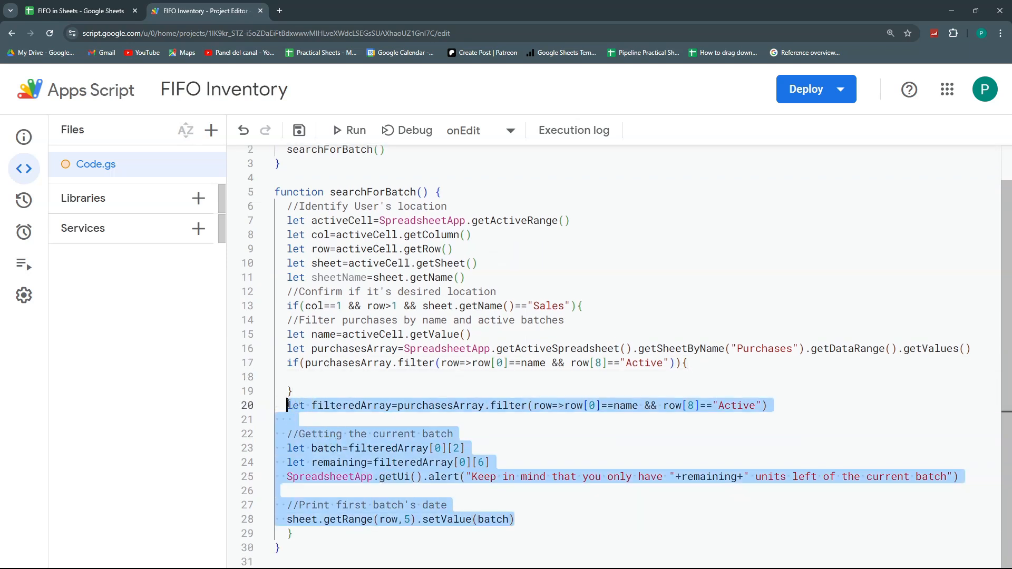
{"action": "key", "text": "alt+Up"}
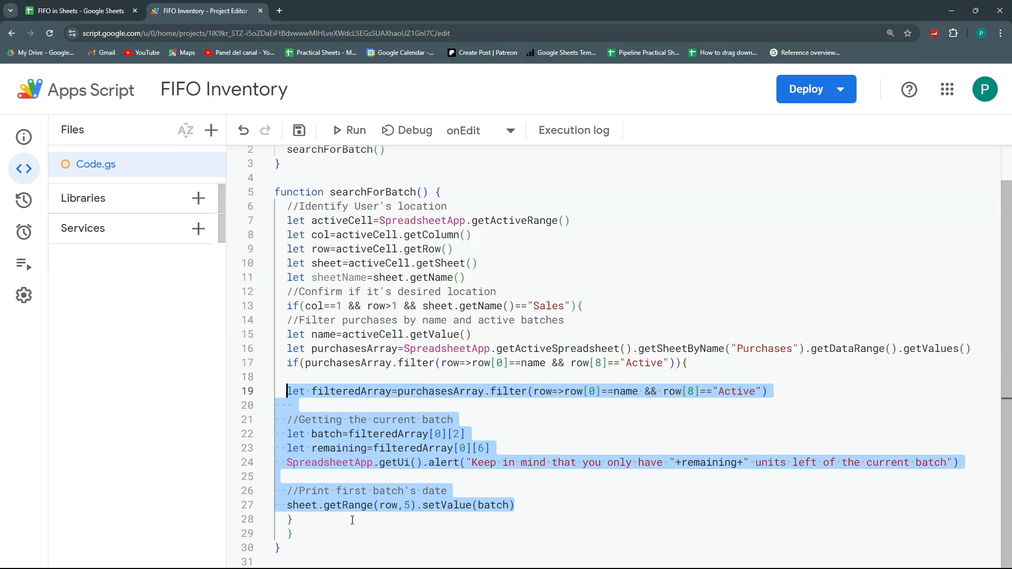
{"action": "left_click", "coordinate": [321, 522]}
{"action": "type", "text": "else{"}
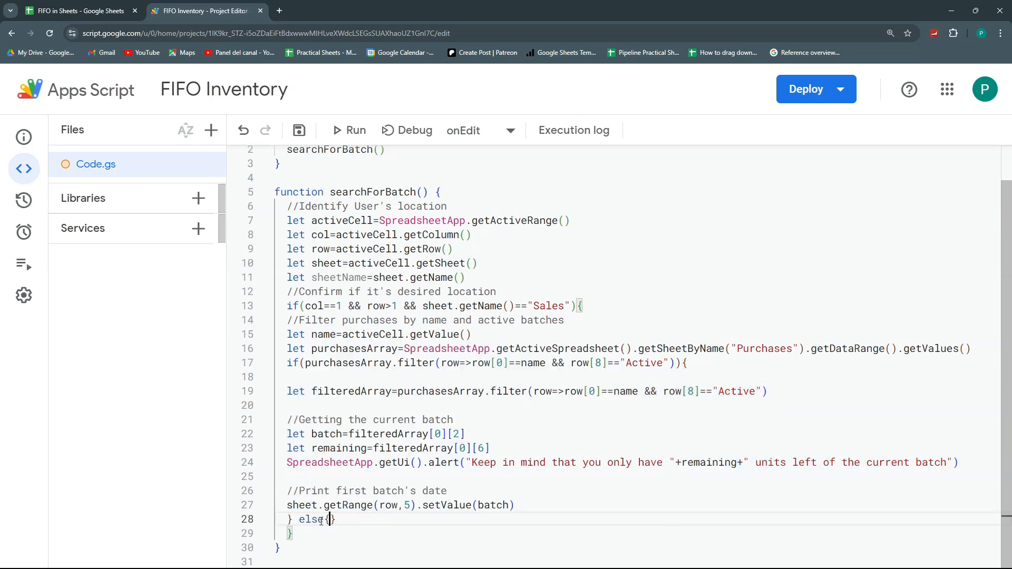
{"action": "key", "text": "Return"}
Copy the alert line into the else block, change its message to "There are no available units for this product", and save the script.
{"action": "left_click_drag", "start_coordinate": [283, 462], "coordinate": [974, 461]}
{"action": "key", "text": "ctrl+c"}
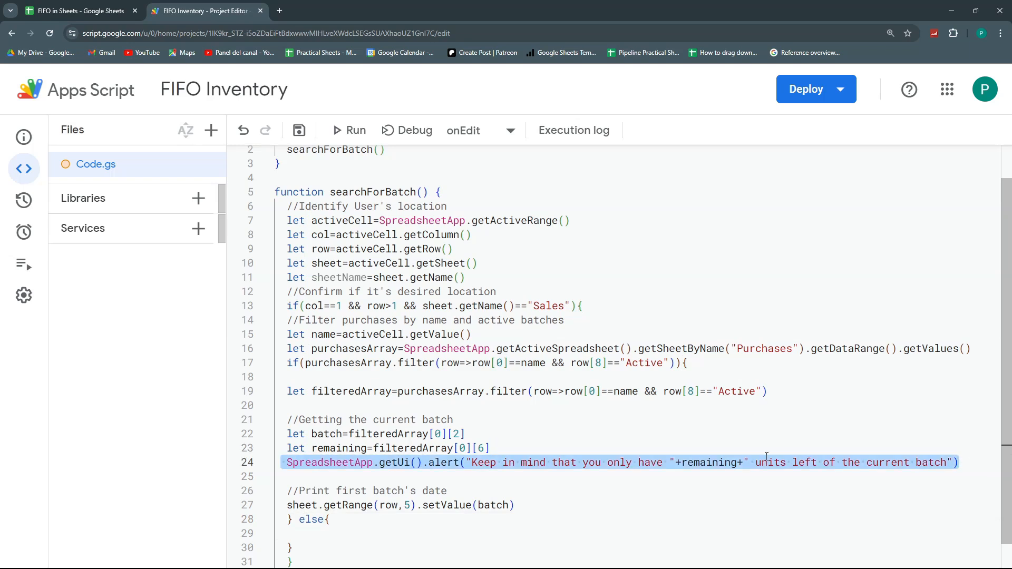
{"action": "left_click", "coordinate": [427, 529]}
{"action": "key", "text": "ctrl+v"}
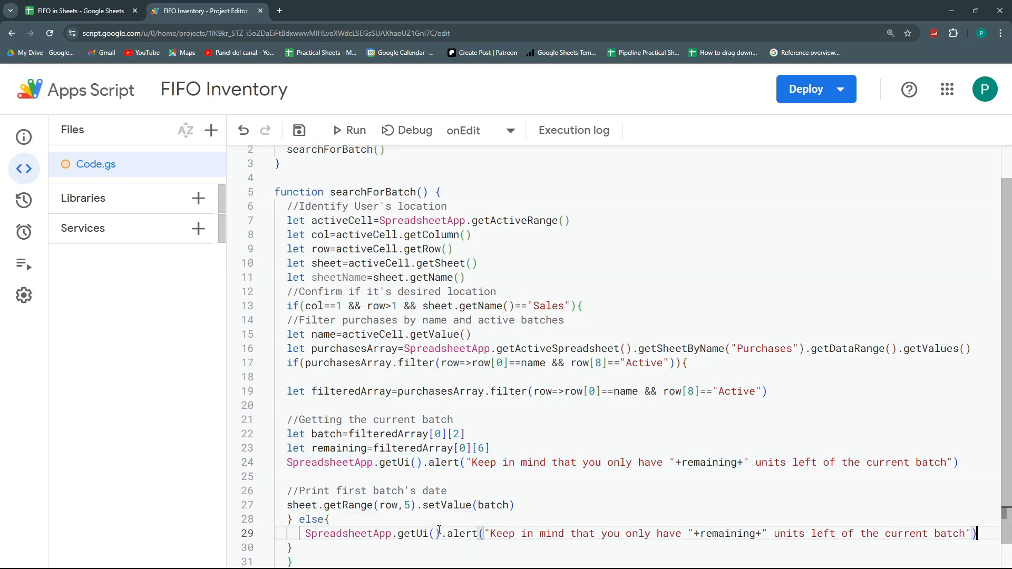
{"action": "left_click_drag", "start_coordinate": [491, 533], "coordinate": [967, 536]}
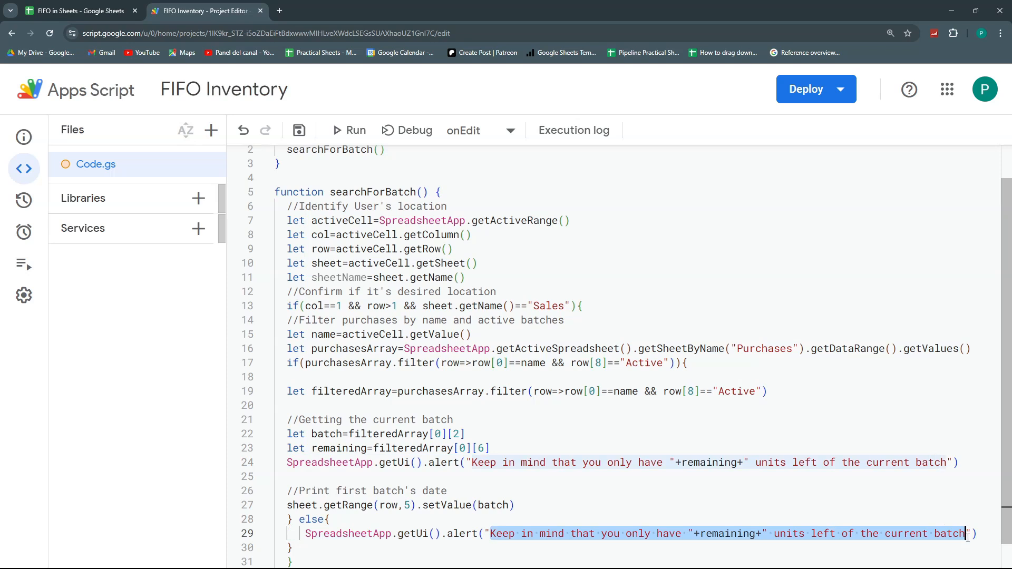
{"action": "type", "text": "There are no availa"}
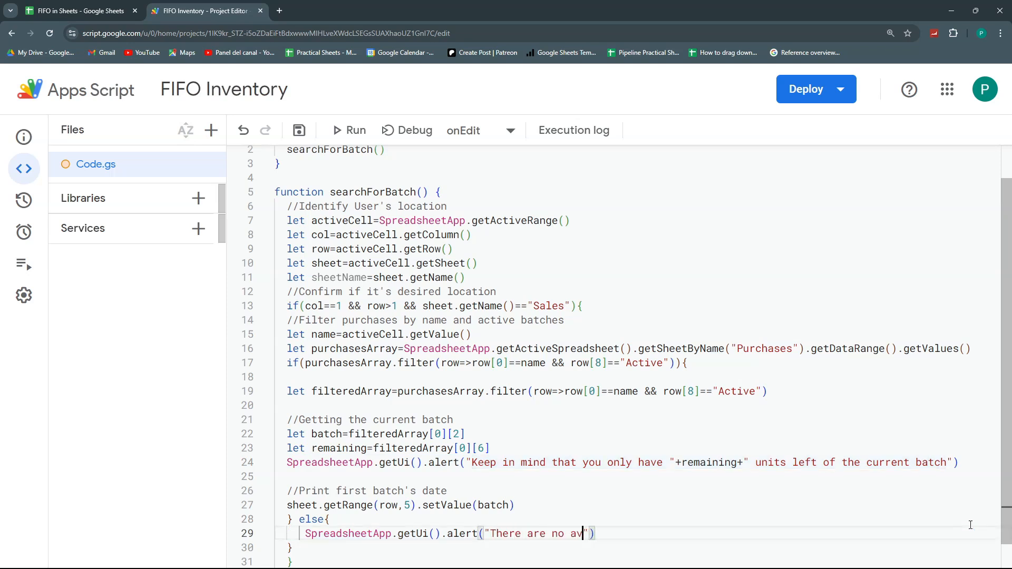
{"action": "type", "text": "ble unit"}
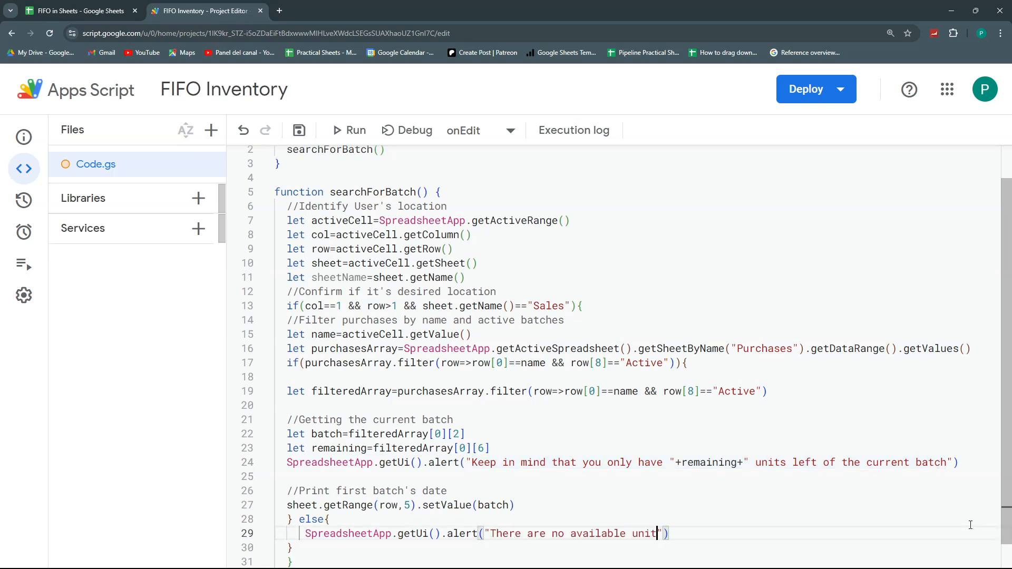
{"action": "type", "text": "s for this product"}
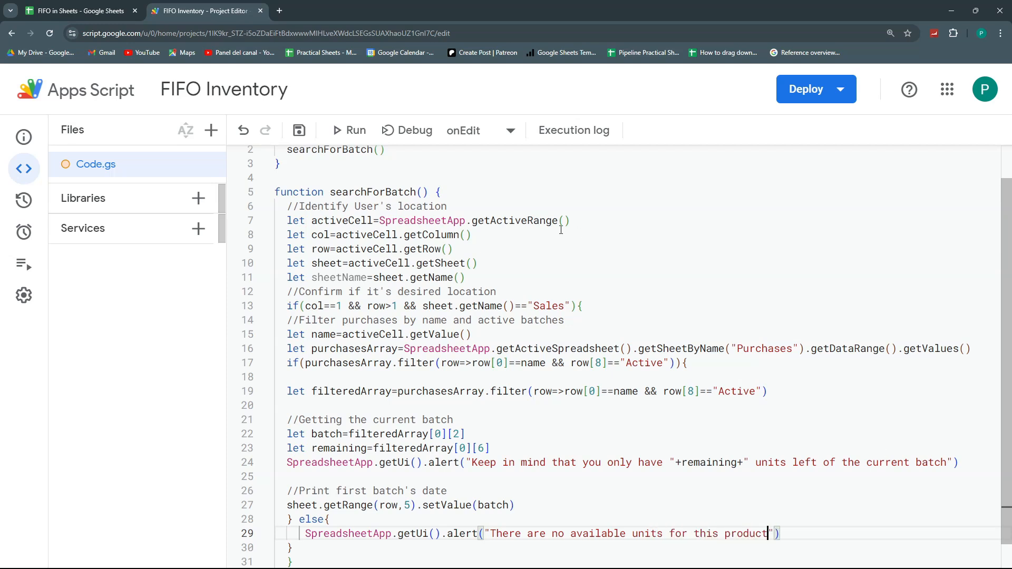
{"action": "left_click", "coordinate": [299, 130]}
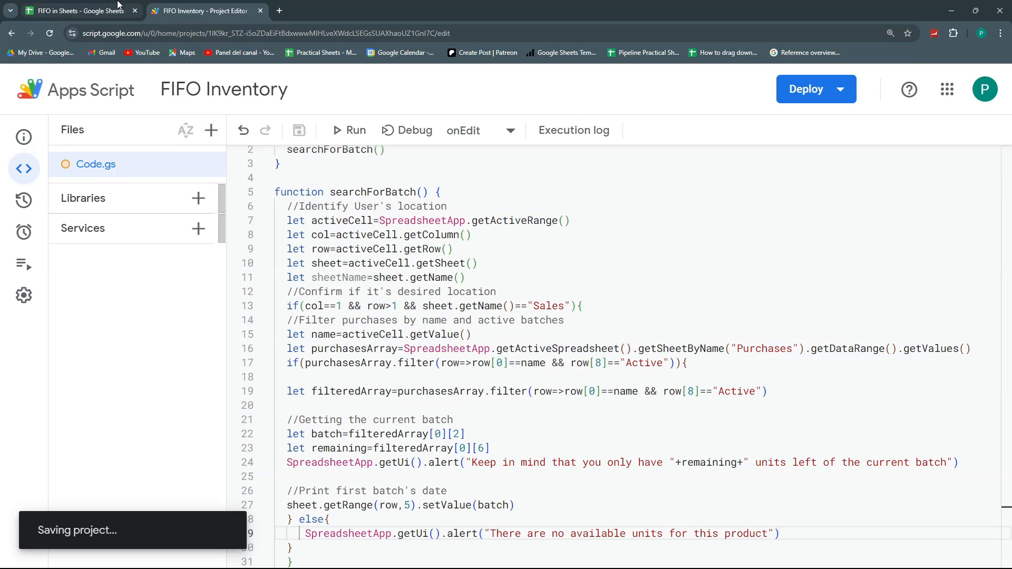
Switch to the spreadsheet's Sales sheet, clear the product in A7, and choose Gummy Bears there again.
{"action": "left_click", "coordinate": [118, 5]}
{"action": "key", "text": "Delete"}
{"action": "left_click", "coordinate": [251, 422]}
{"action": "left_click", "coordinate": [240, 386]}
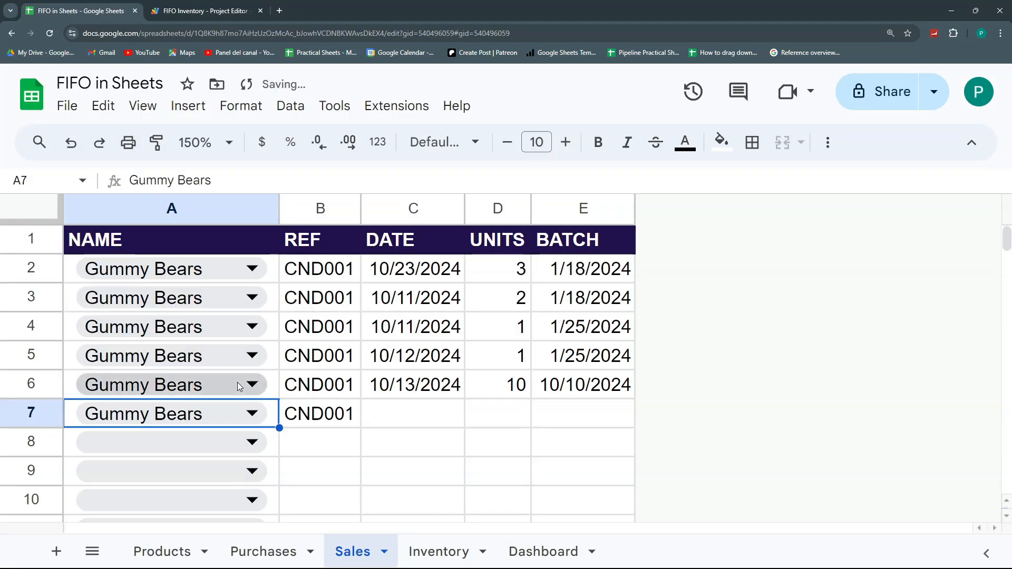
In the Apps Script project's executions, examine the cloud logs of the latest failed onEdit run.
{"action": "left_click", "coordinate": [218, 4]}
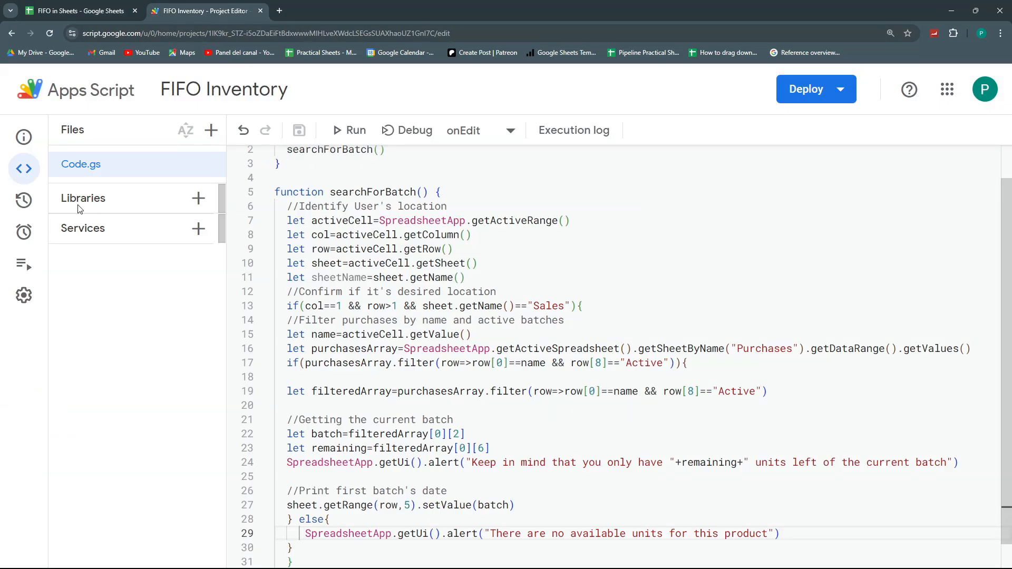
{"action": "left_click", "coordinate": [24, 263]}
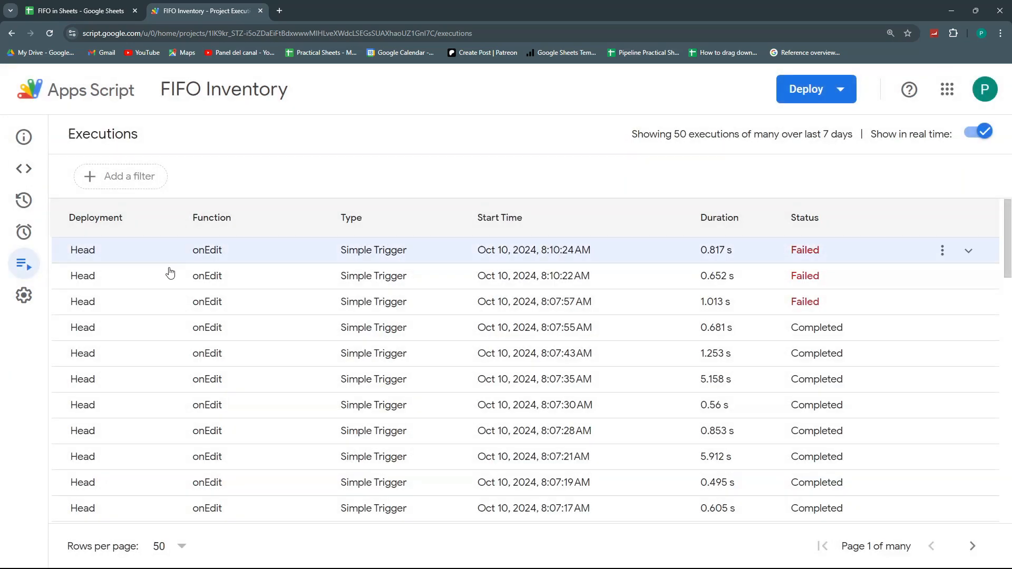
{"action": "left_click", "coordinate": [290, 257]}
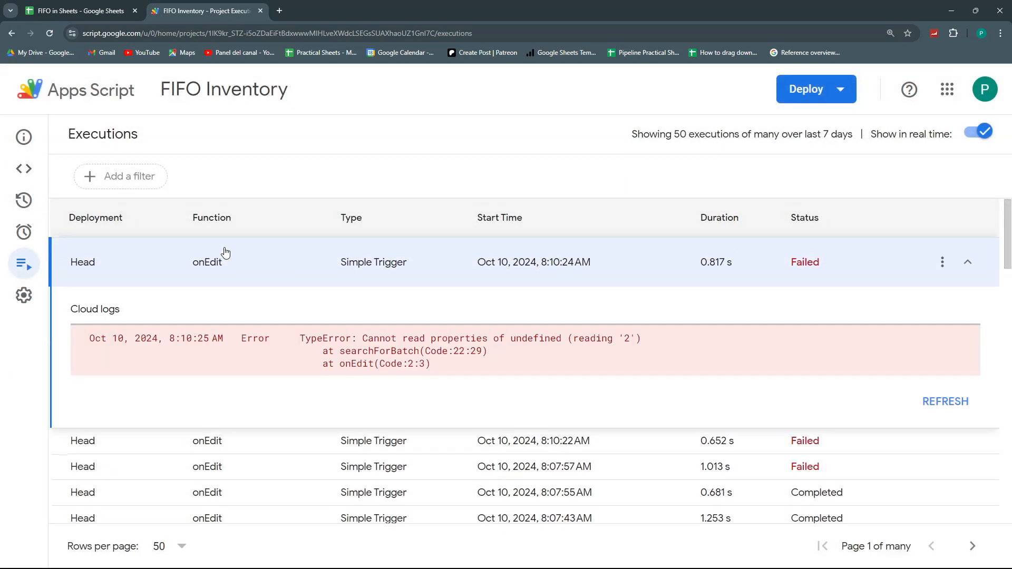
Back in the script editor, move the filteredArray line above the inner if statement, with blank lines around it.
{"action": "left_click", "coordinate": [24, 169]}
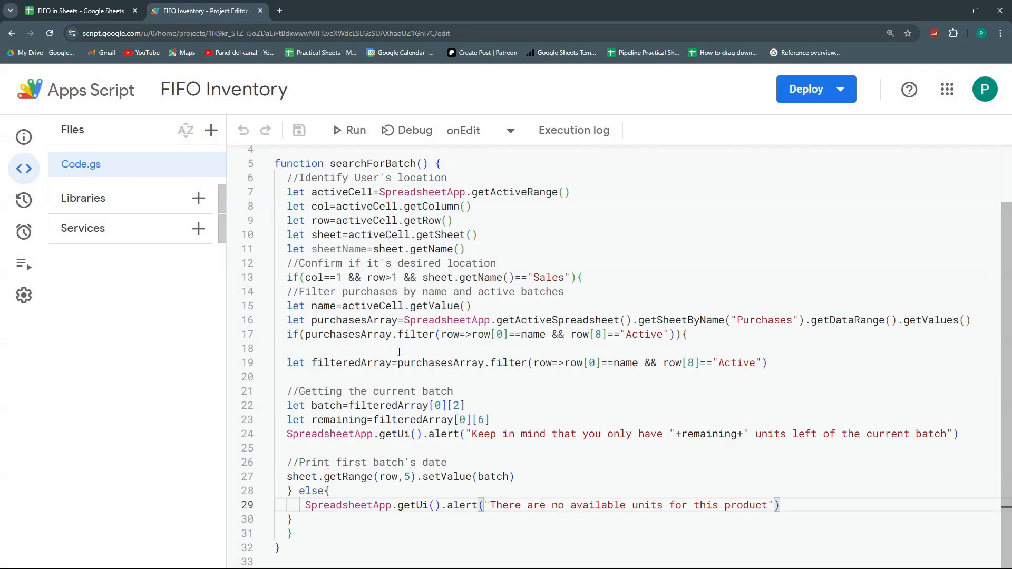
{"action": "left_click_drag", "start_coordinate": [769, 364], "coordinate": [288, 364]}
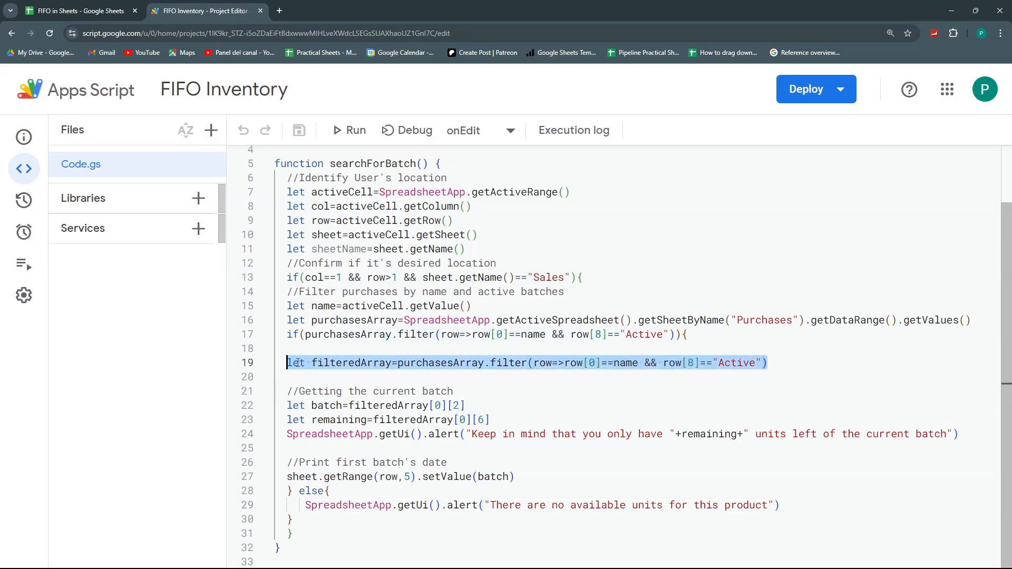
{"action": "key", "text": "alt+Up"}
{"action": "key", "text": "alt+Up"}
{"action": "key", "text": "Left"}
{"action": "key", "text": "Return"}
{"action": "key", "text": "Down"}
{"action": "key", "text": "Return"}
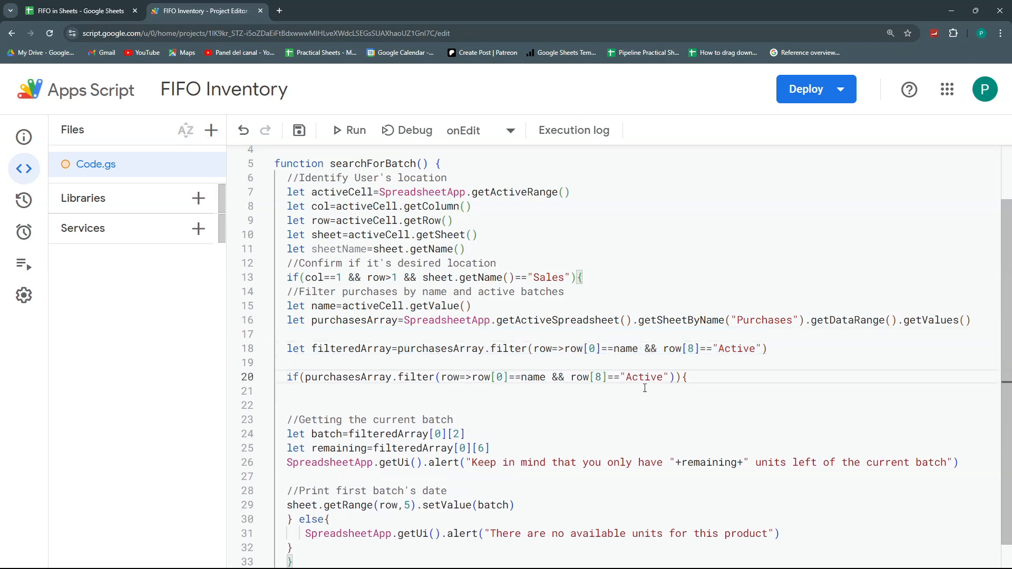
Replace the inner if condition with filteredArray.length==0 and remove the extra blank line inside the block.
{"action": "left_click_drag", "start_coordinate": [674, 380], "coordinate": [304, 384]}
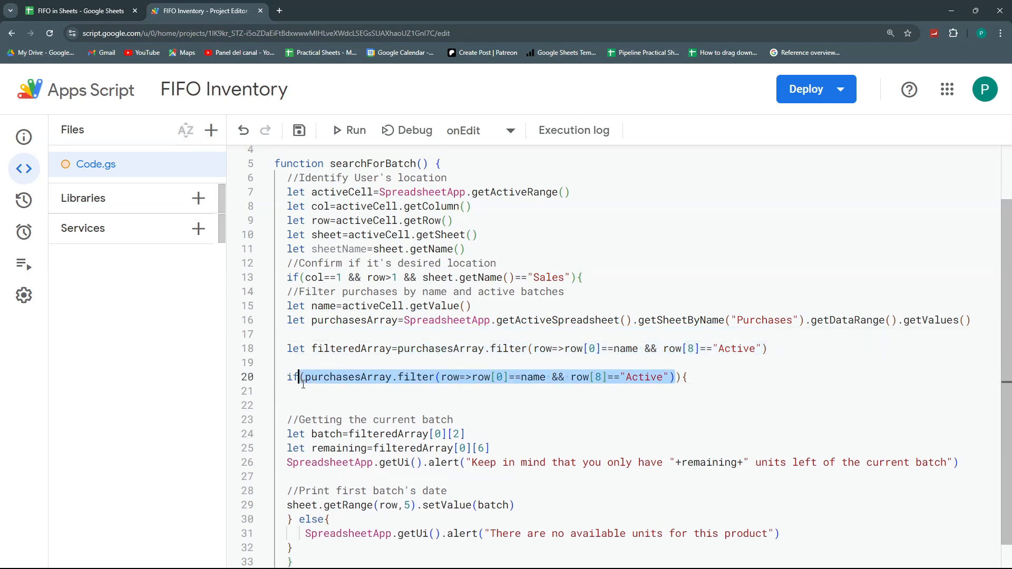
{"action": "type", "text": "filteredArray"}
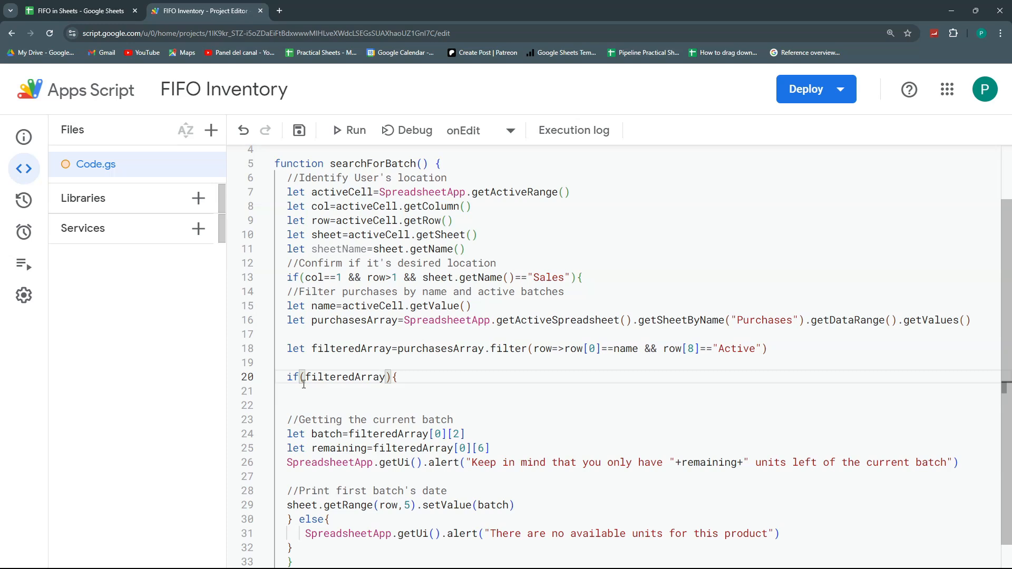
{"action": "type", "text": ".length"}
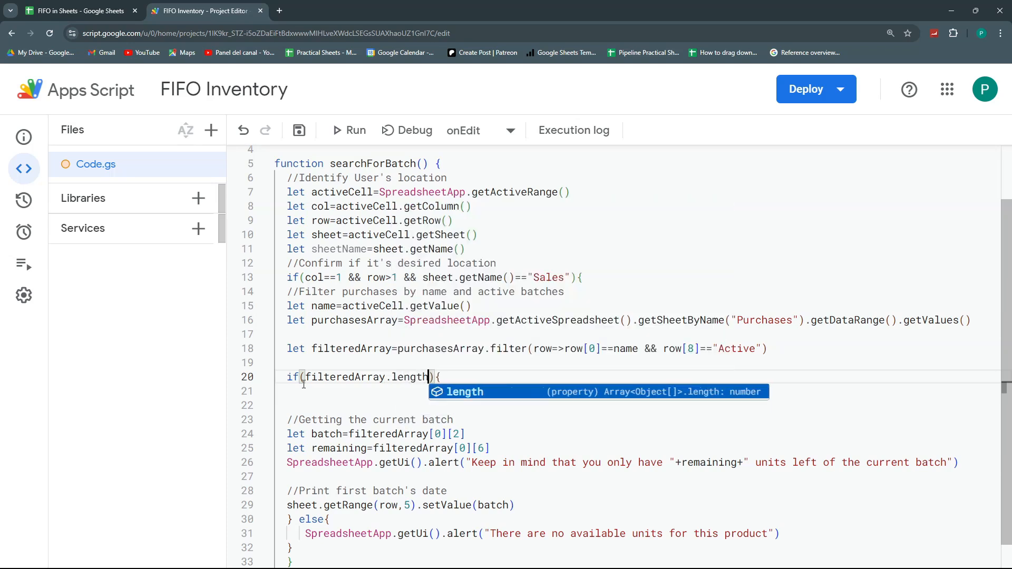
{"action": "type", "text": "==0"}
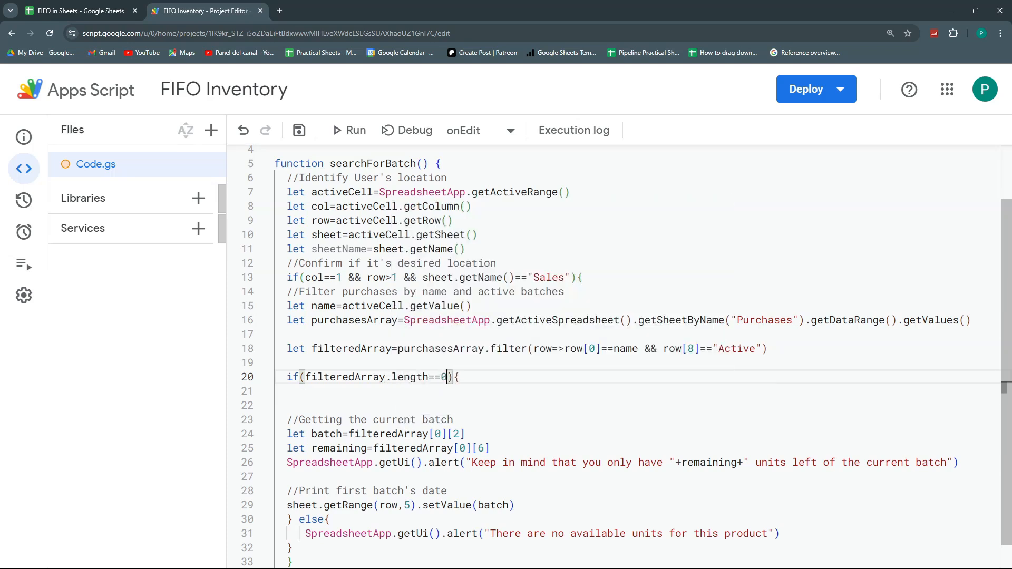
{"action": "left_click", "coordinate": [316, 400]}
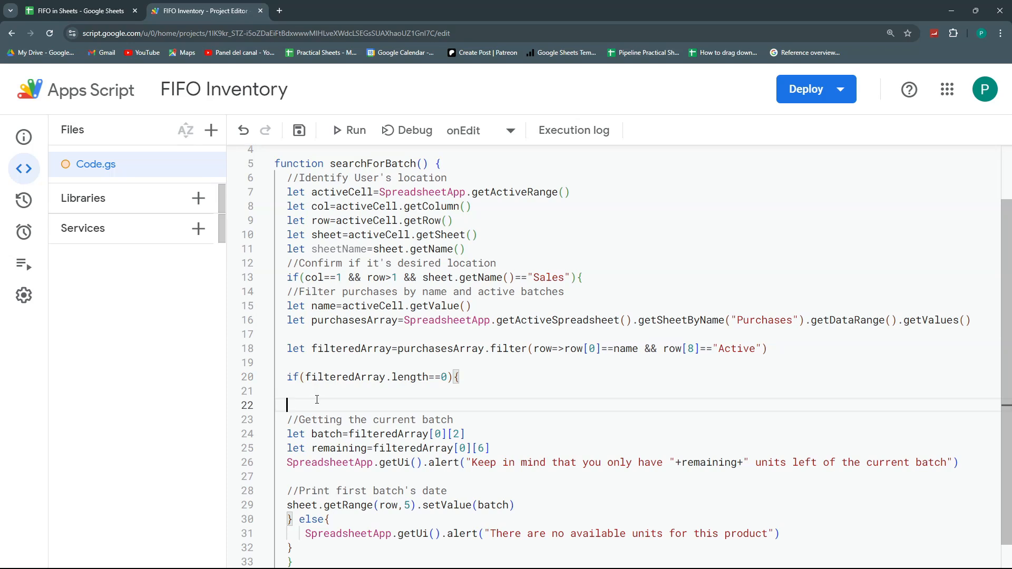
{"action": "key", "text": "BackSpace"}
Change the inner if condition to filteredArray.length>0 and save the script.
{"action": "left_click_drag", "start_coordinate": [306, 377], "coordinate": [335, 378]}
{"action": "left_click_drag", "start_coordinate": [398, 349], "coordinate": [826, 352]}
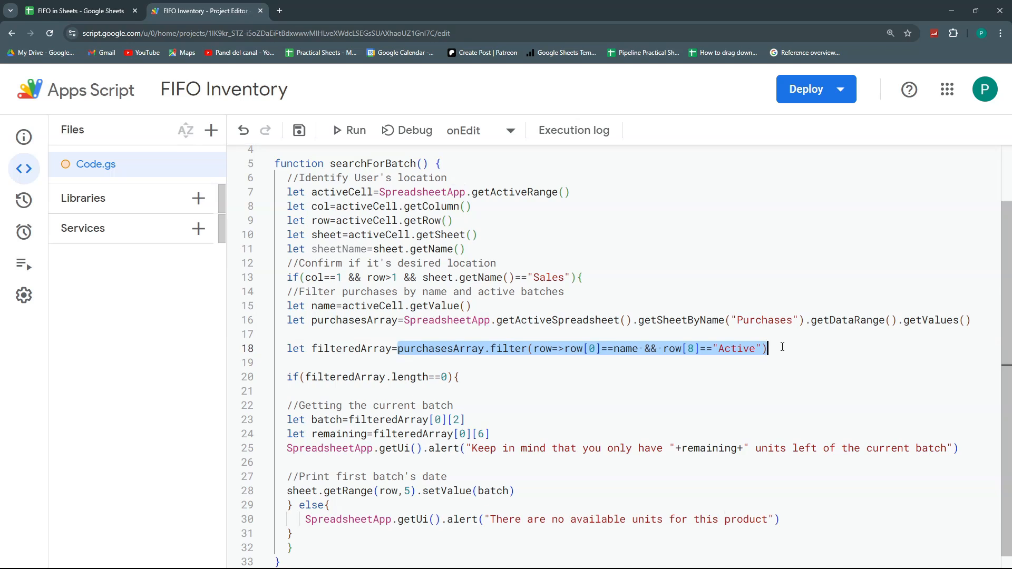
{"action": "left_click_drag", "start_coordinate": [446, 377], "coordinate": [307, 379]}
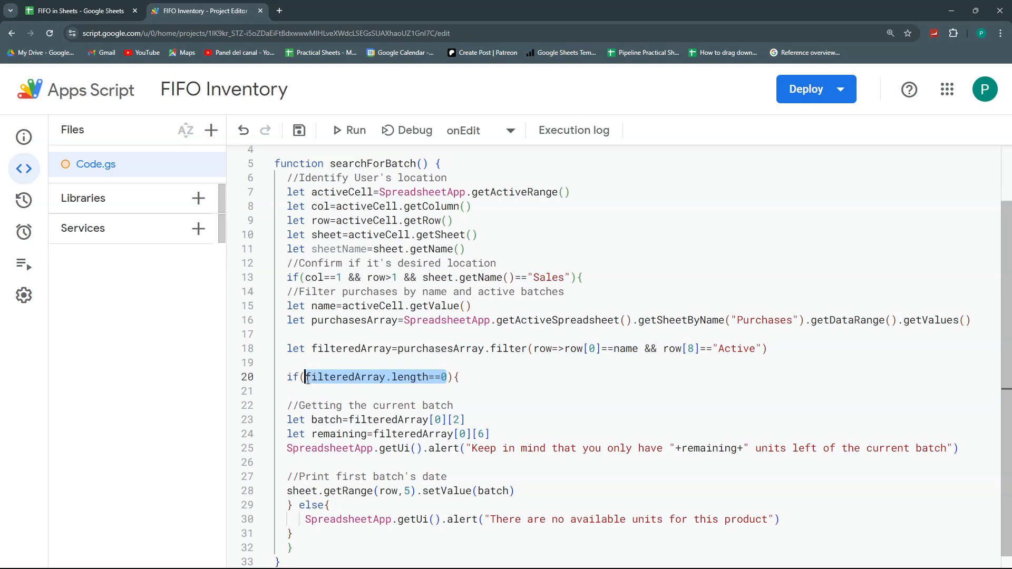
{"action": "left_click", "coordinate": [436, 377]}
{"action": "key", "text": "BackSpace"}
{"action": "type", "text": ">"}
{"action": "key", "text": "Delete"}
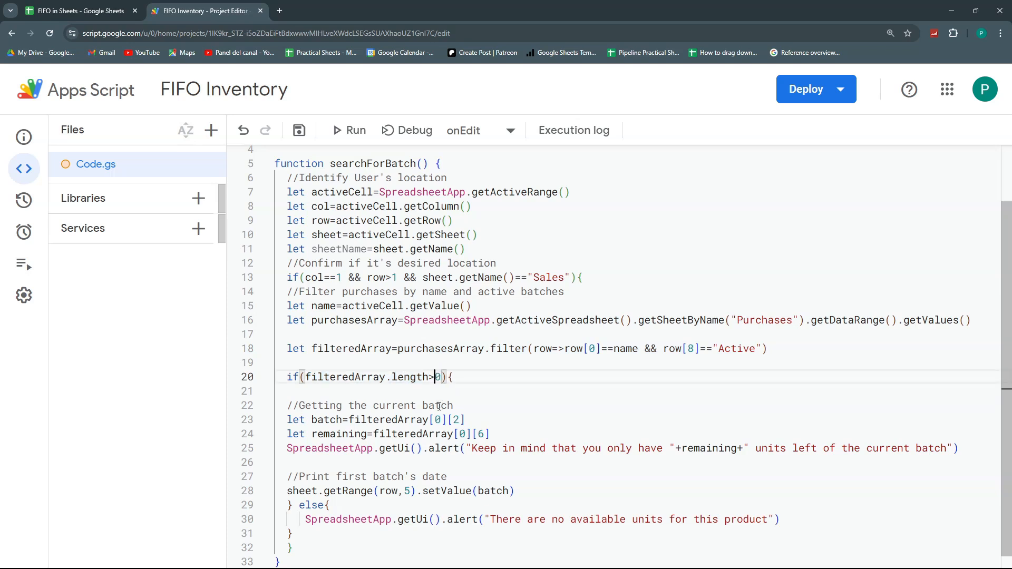
{"action": "left_click_drag", "start_coordinate": [281, 405], "coordinate": [529, 488]}
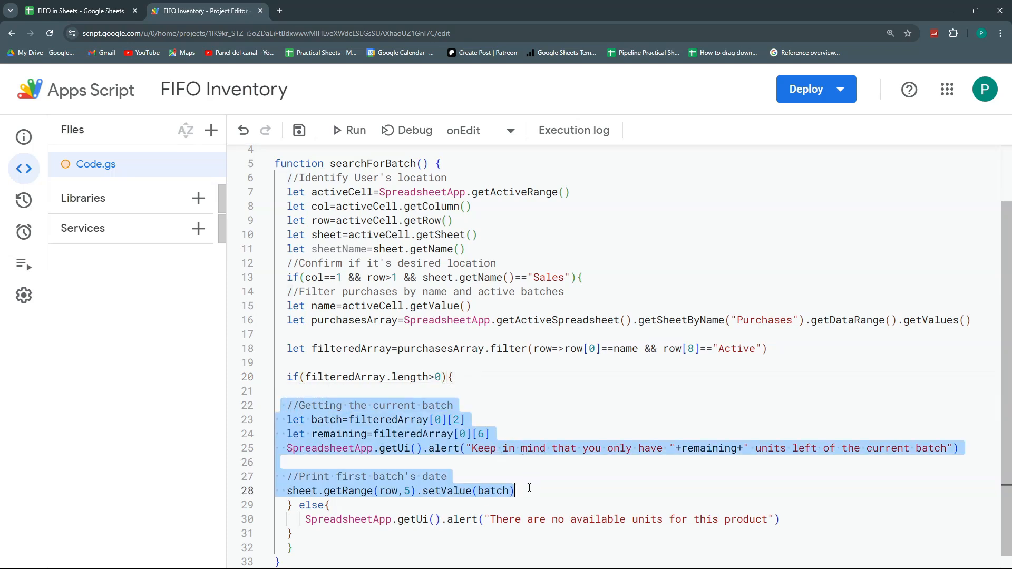
{"action": "left_click", "coordinate": [342, 394]}
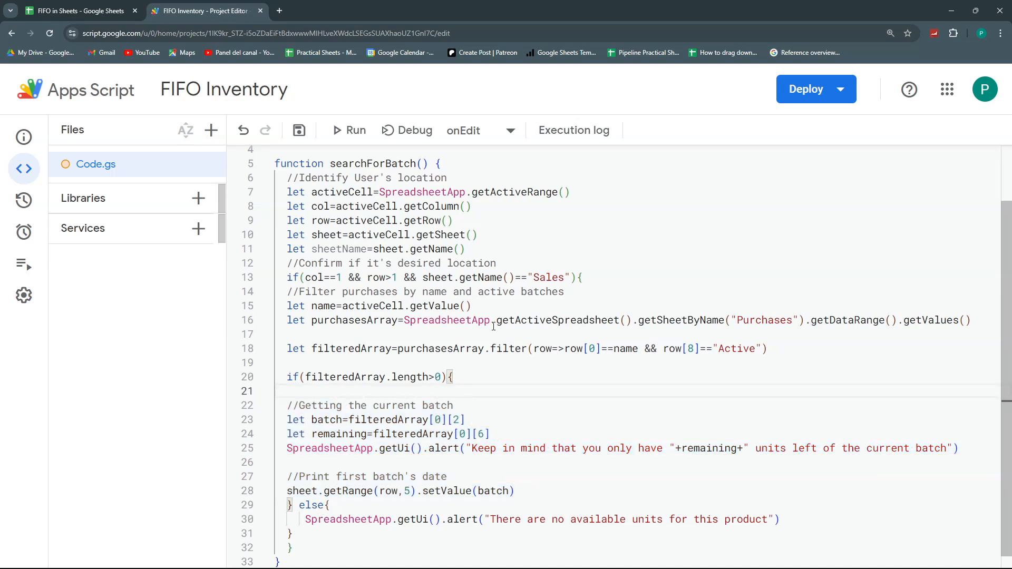
{"action": "left_click", "coordinate": [301, 131]}
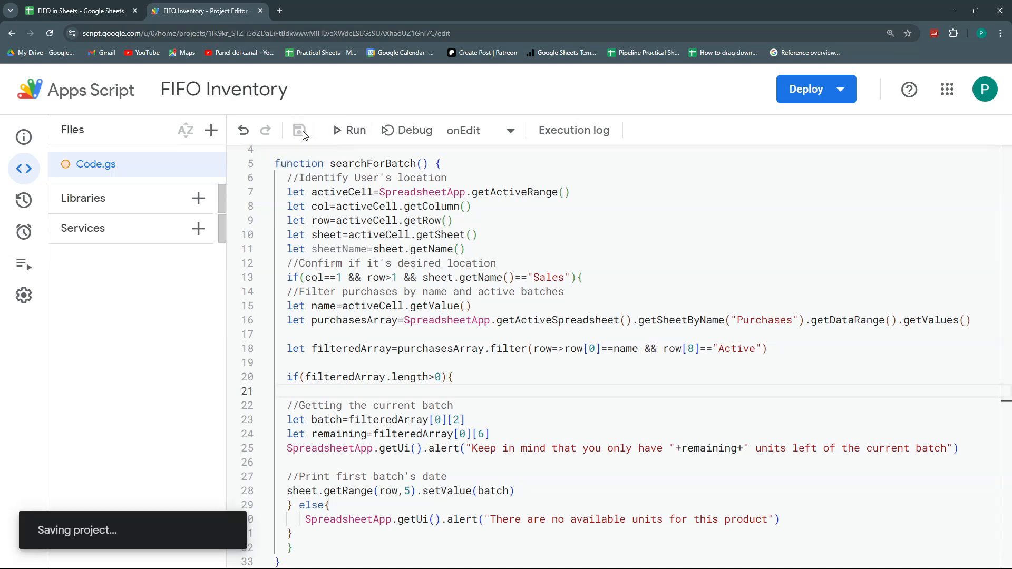
Test the script in Sales cell A7 by clearing it, choosing Gummy Bears, and clearing it again, dismissing each alert.
{"action": "left_click", "coordinate": [113, 11]}
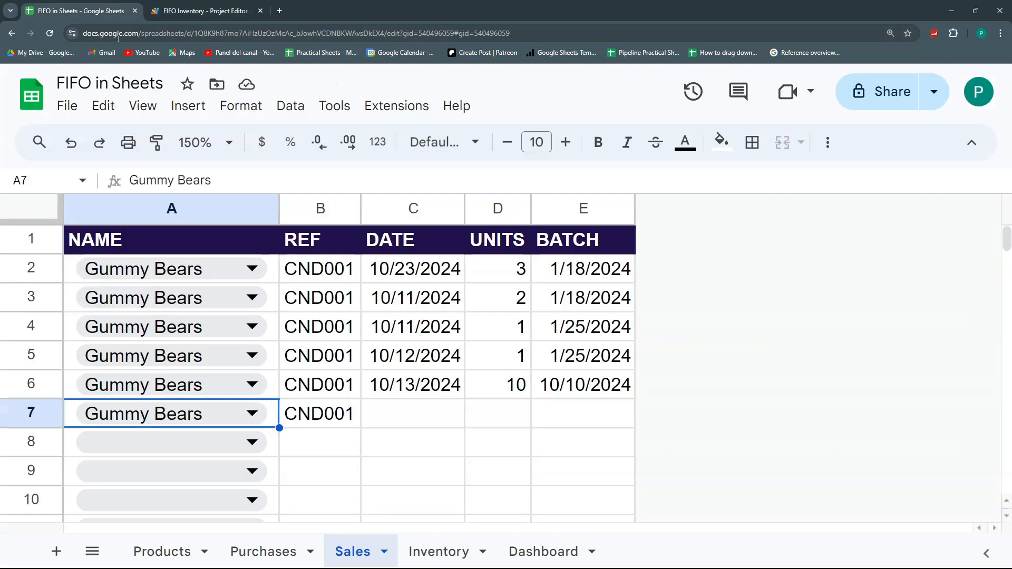
{"action": "key", "text": "Delete"}
{"action": "left_click", "coordinate": [252, 413]}
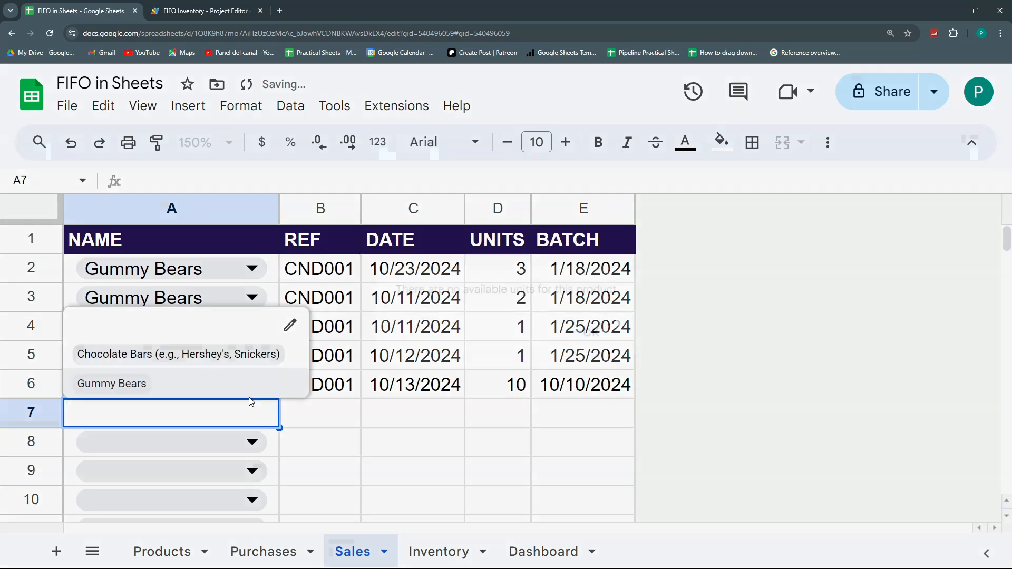
{"action": "left_click", "coordinate": [613, 346]}
{"action": "left_click", "coordinate": [315, 443]}
{"action": "left_click", "coordinate": [256, 414]}
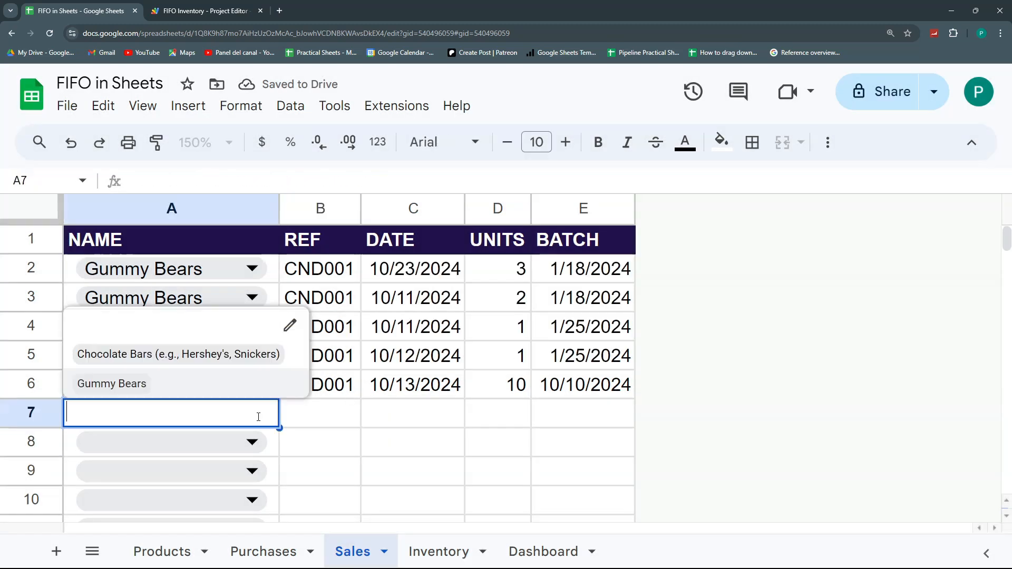
{"action": "left_click", "coordinate": [178, 376]}
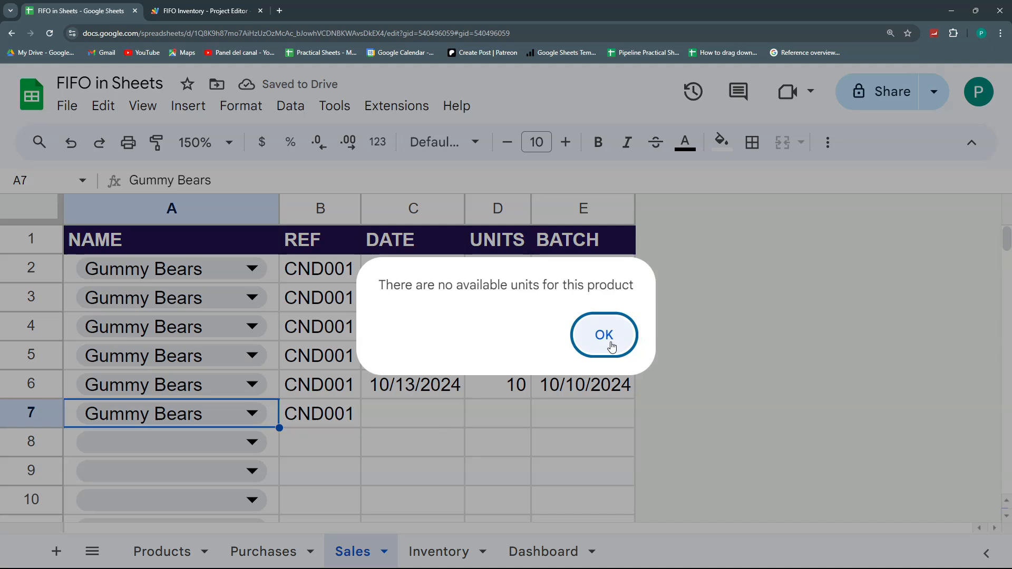
{"action": "left_click", "coordinate": [611, 346]}
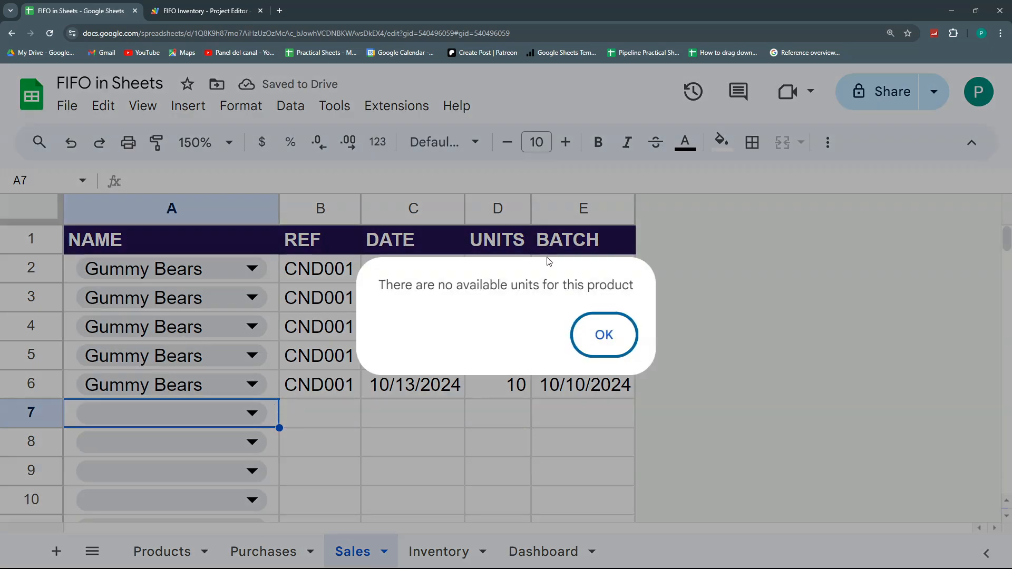
{"action": "left_click", "coordinate": [635, 331]}
In the script editor, change the inner else to else if(name!="") and save the script.
{"action": "left_click", "coordinate": [184, 5]}
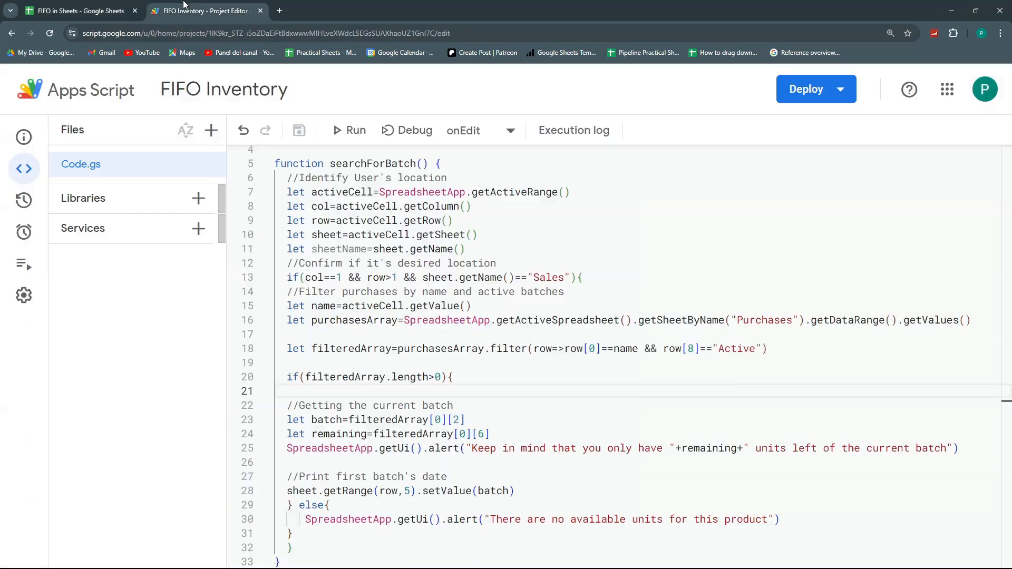
{"action": "double_click", "coordinate": [334, 306]}
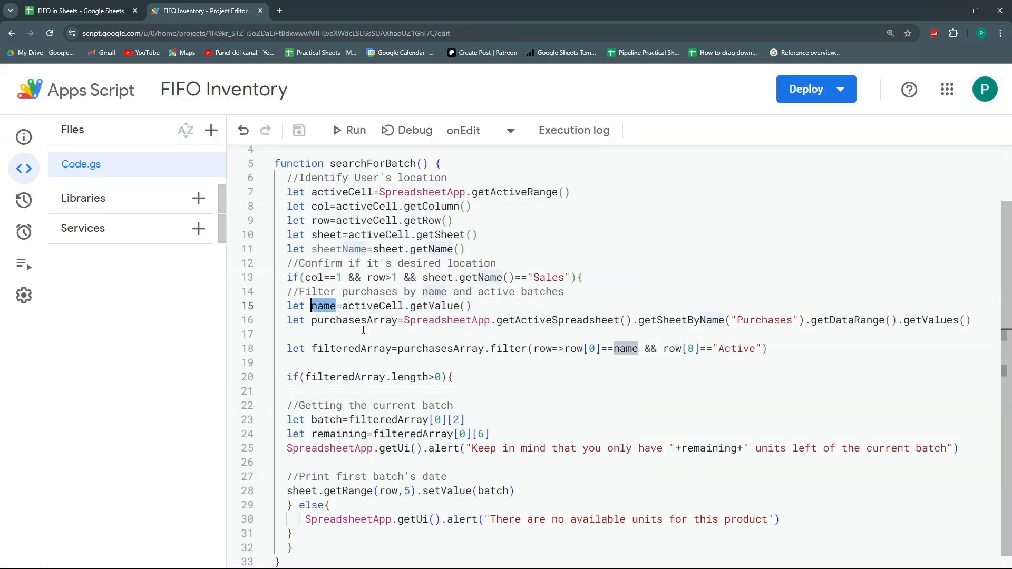
{"action": "left_click", "coordinate": [324, 505]}
{"action": "type", "text": "if("}
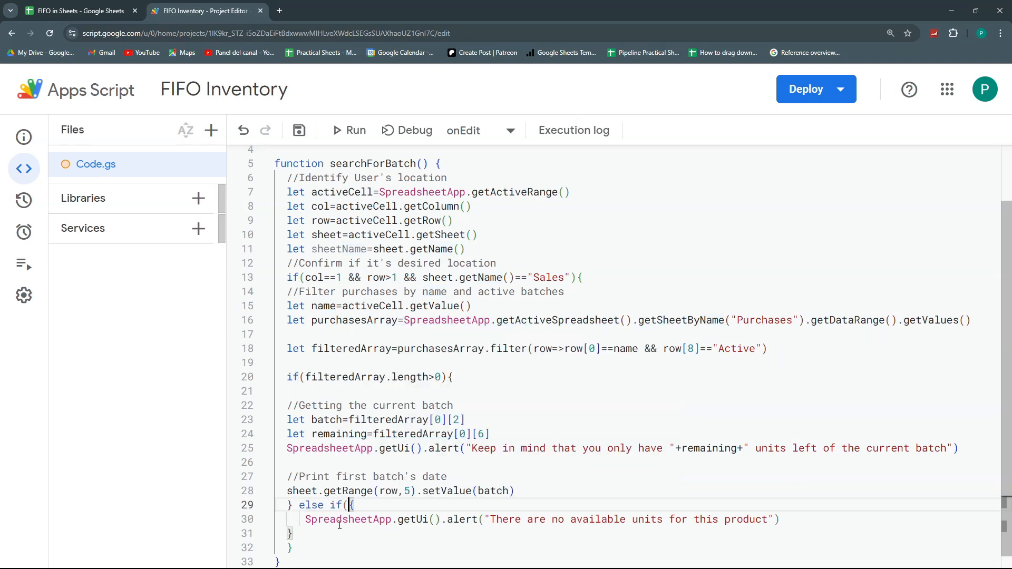
{"action": "type", "text": "na"}
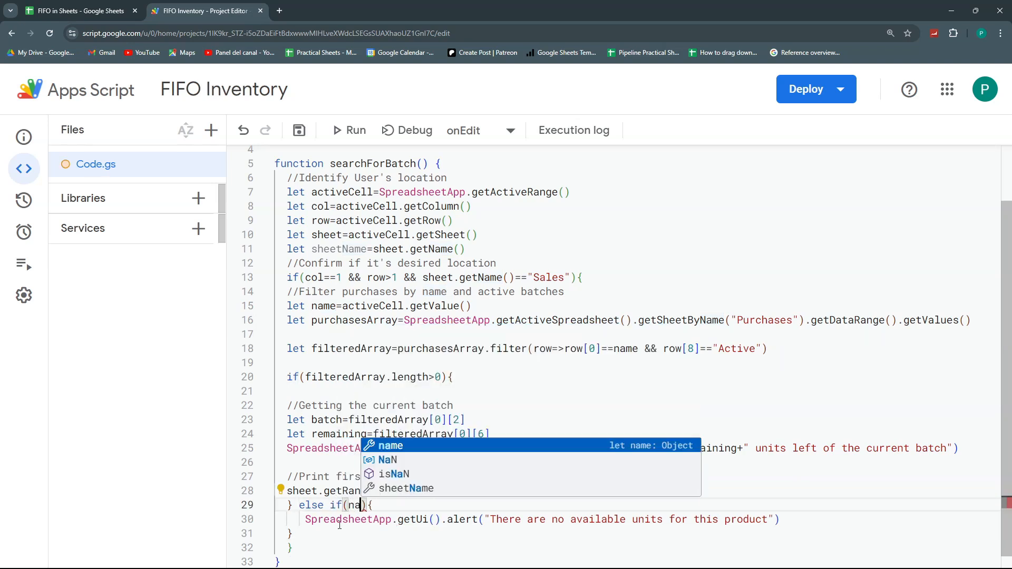
{"action": "type", "text": "me"}
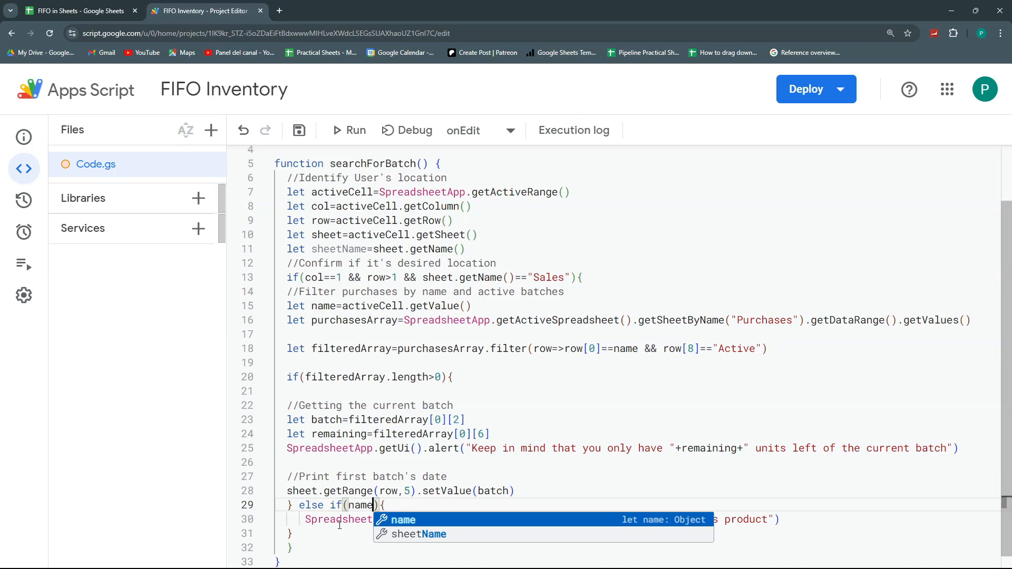
{"action": "type", "text": "!=\"\""}
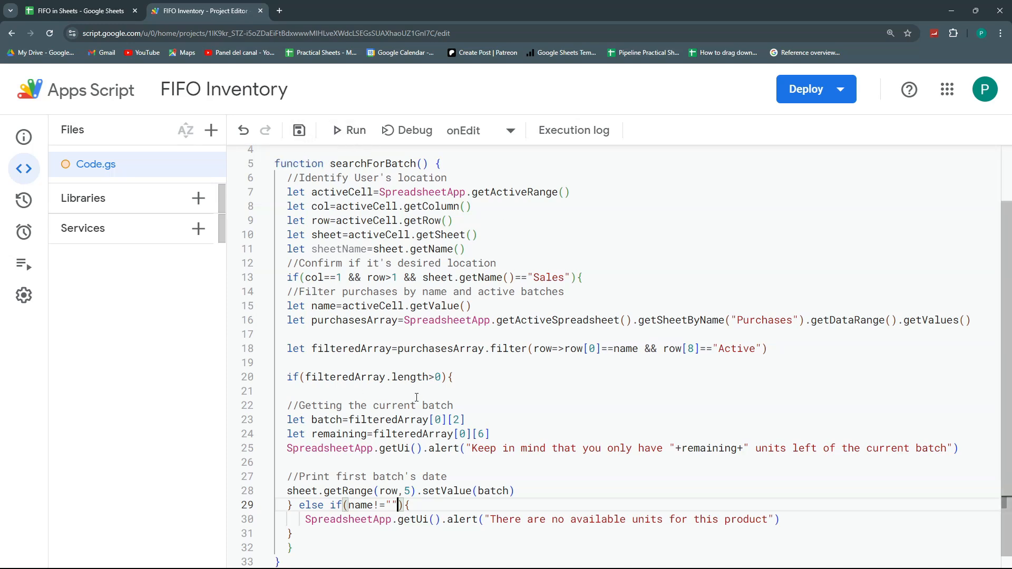
{"action": "triple_click", "coordinate": [289, 448]}
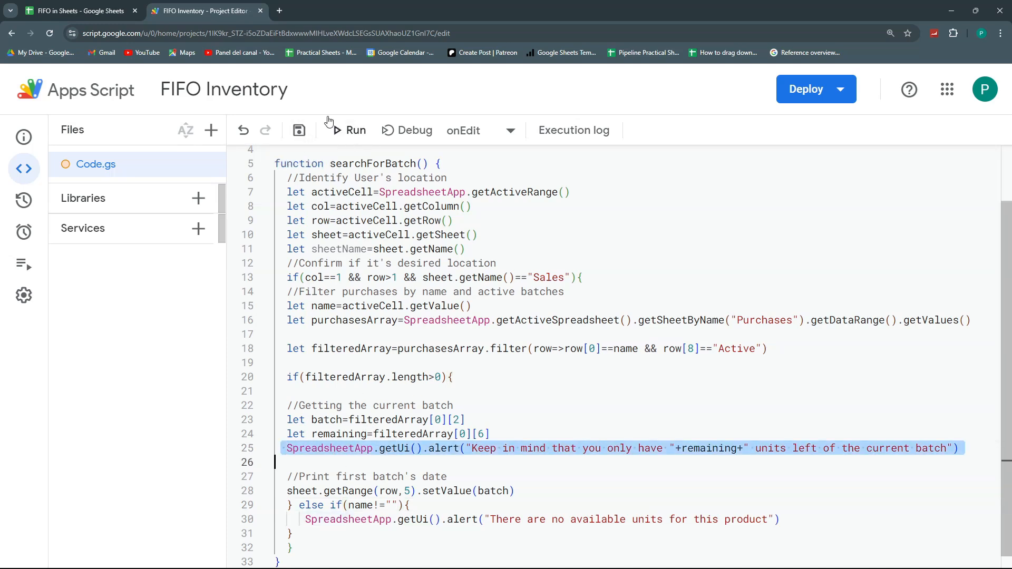
{"action": "left_click", "coordinate": [299, 130]}
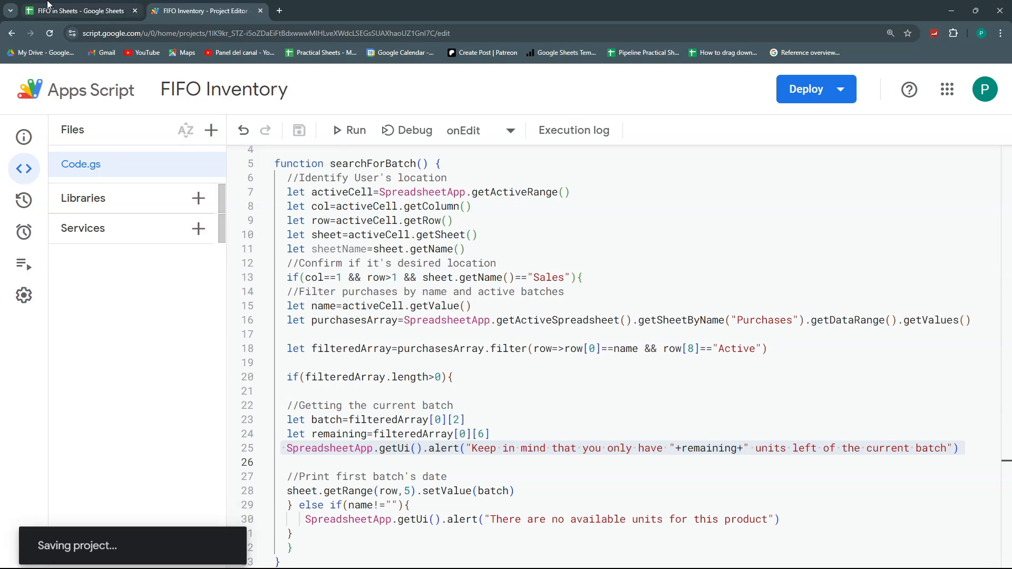
Back in the spreadsheet, test the script by choosing Gummy Bears in Sales cell A7, dismissing the alert, and clearing the cell.
{"action": "left_click", "coordinate": [44, 10]}
{"action": "left_click", "coordinate": [253, 412]}
{"action": "left_click", "coordinate": [219, 384]}
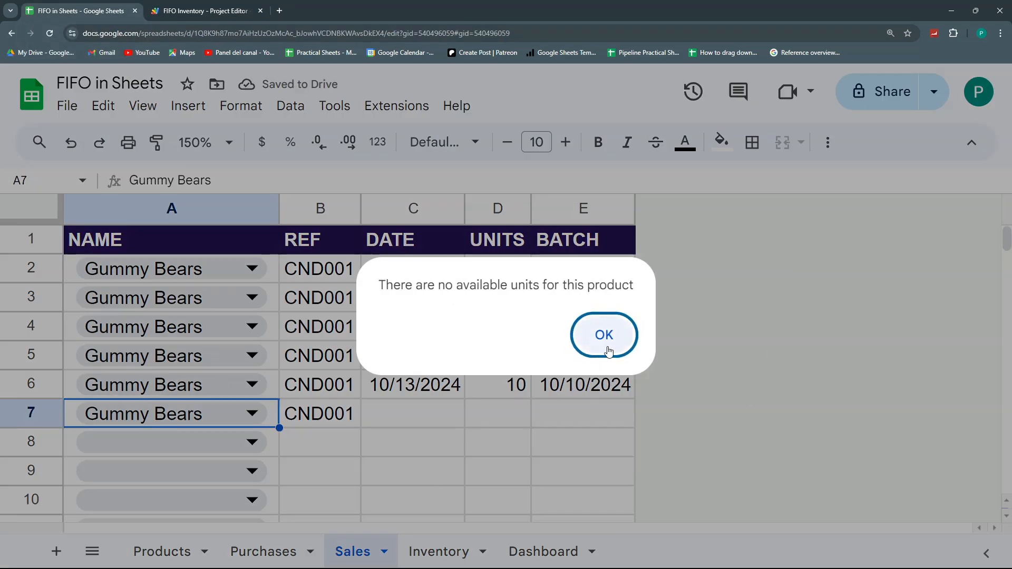
{"action": "left_click", "coordinate": [604, 336]}
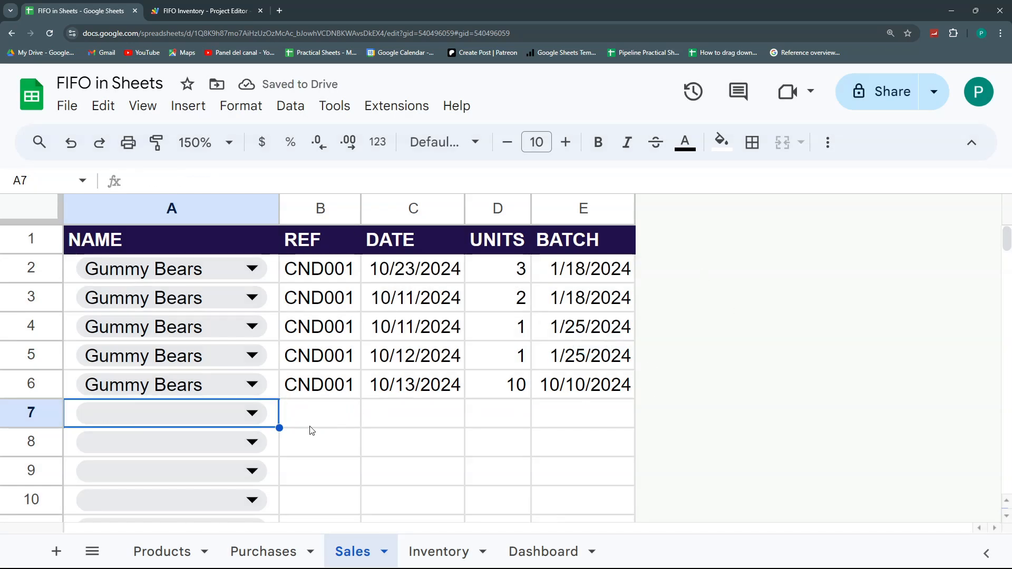
Choose Chocolate Bars (e.g., Hershey's, Snickers) in Sales cell A7 and dismiss the remaining-units alert.
{"action": "left_click", "coordinate": [255, 413]}
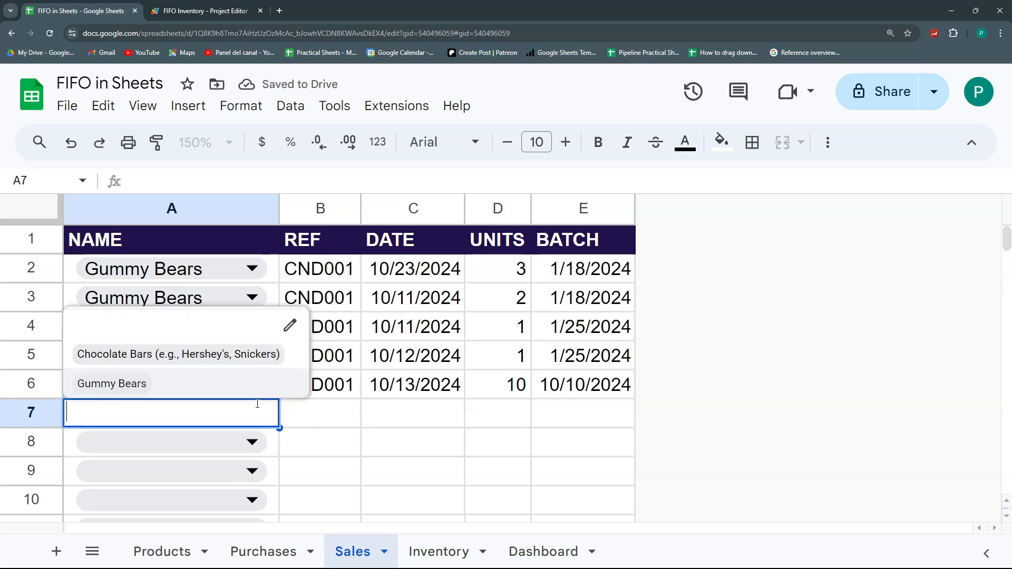
{"action": "left_click", "coordinate": [196, 354]}
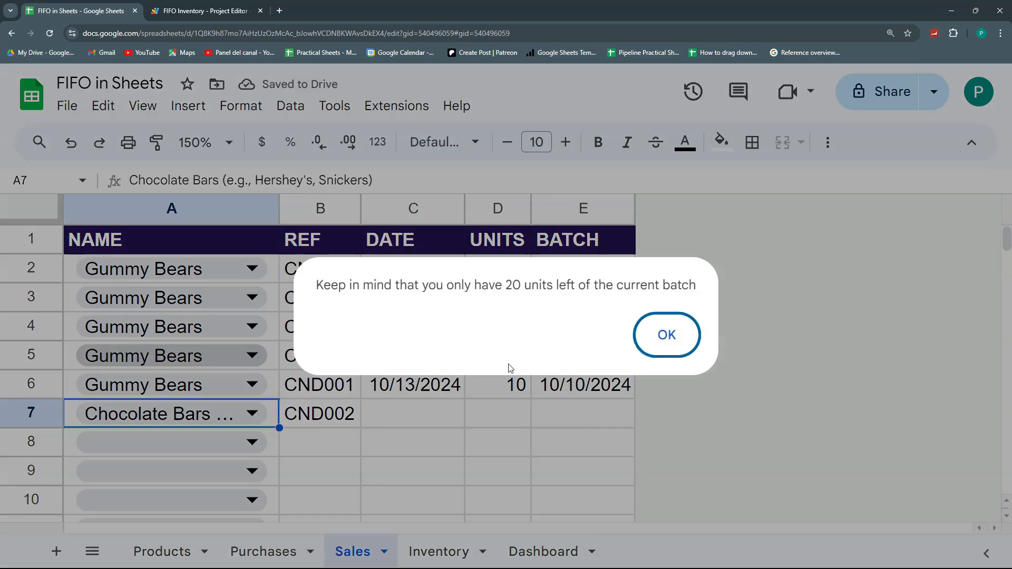
{"action": "left_click", "coordinate": [657, 350]}
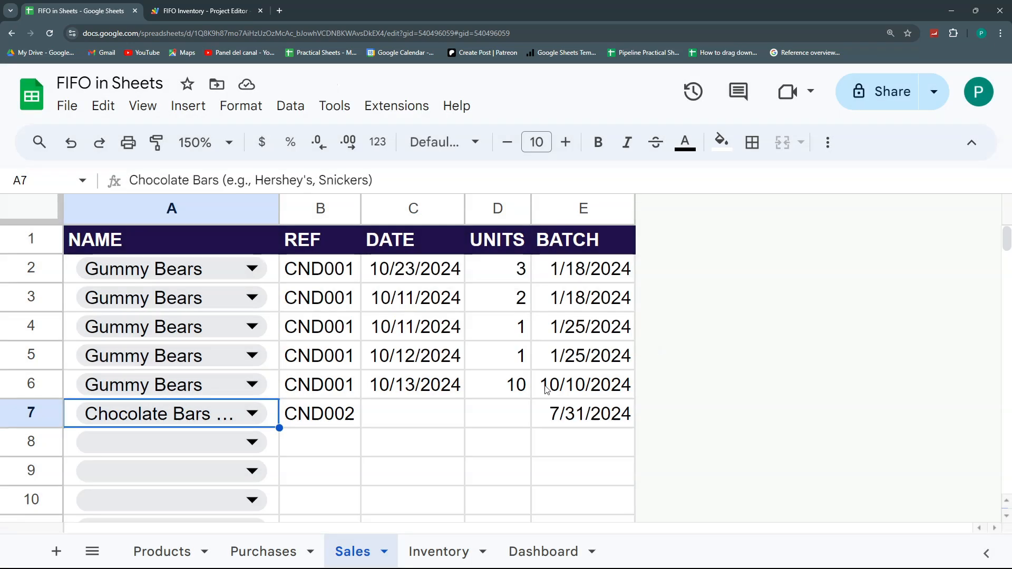
{"action": "left_click", "coordinate": [471, 425]}
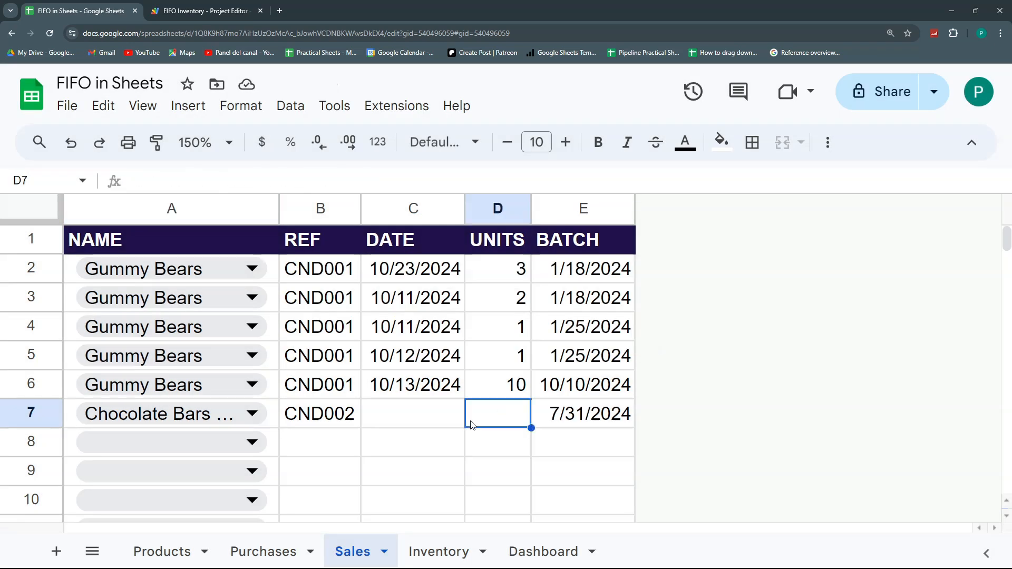
Examine the Chocolate Bars sale row, the product costs on the Inventory sheet, and the Dashboard's Inventory Cost formula.
{"action": "left_click", "coordinate": [970, 144]}
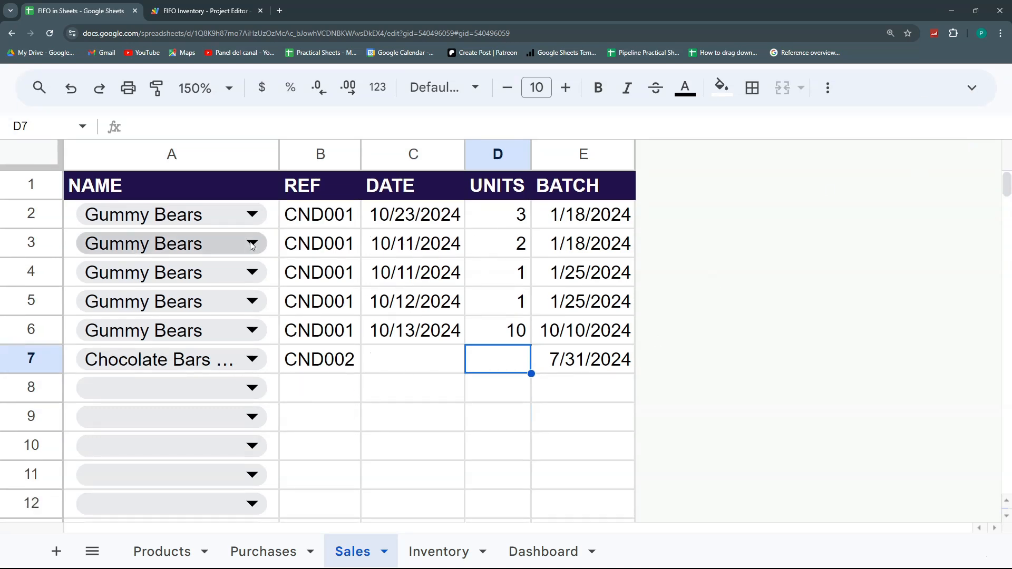
{"action": "left_click", "coordinate": [32, 359]}
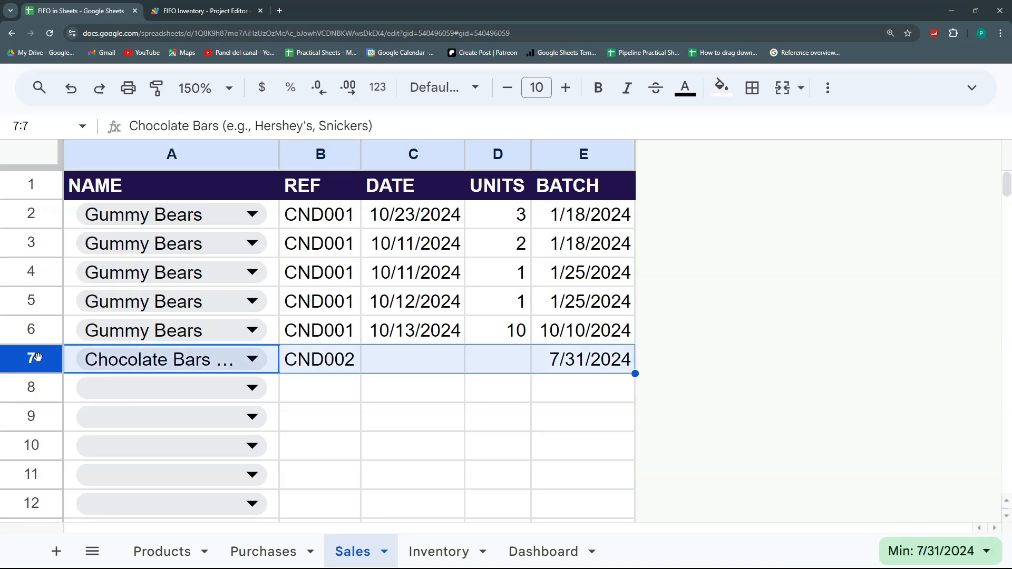
{"action": "left_click", "coordinate": [440, 551]}
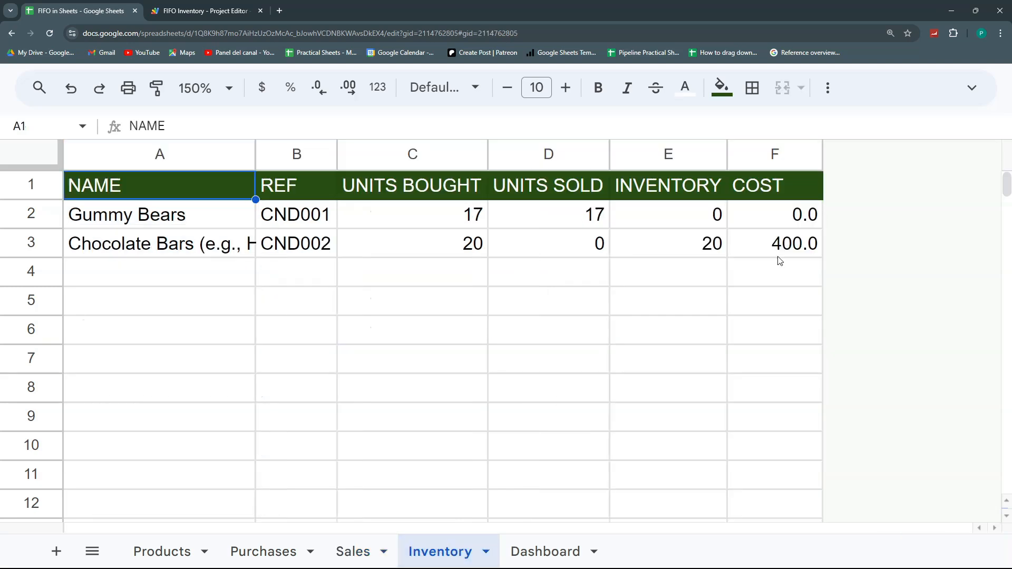
{"action": "left_click", "coordinate": [785, 221]}
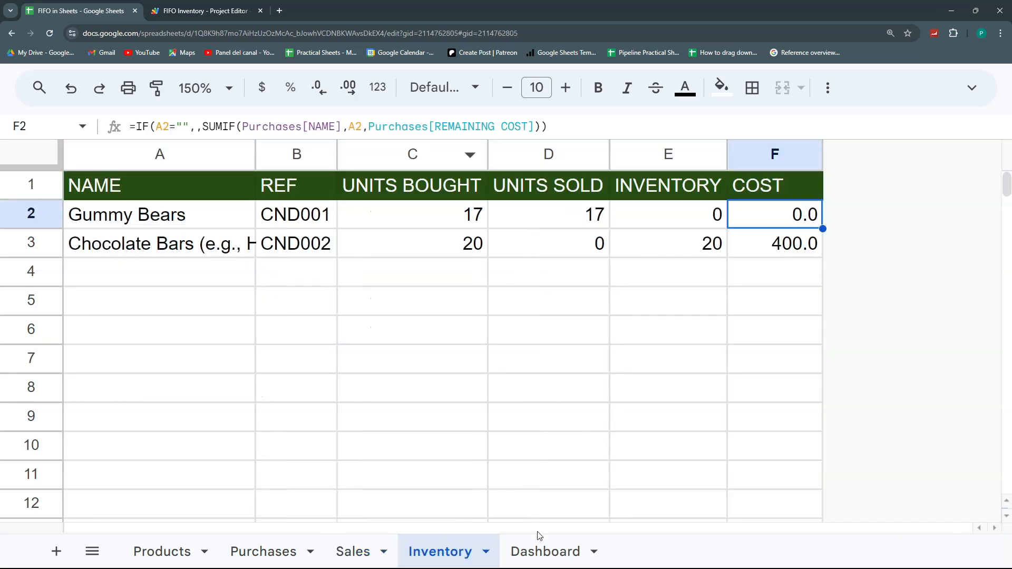
{"action": "left_click", "coordinate": [543, 551]}
{"action": "left_click", "coordinate": [832, 384]}
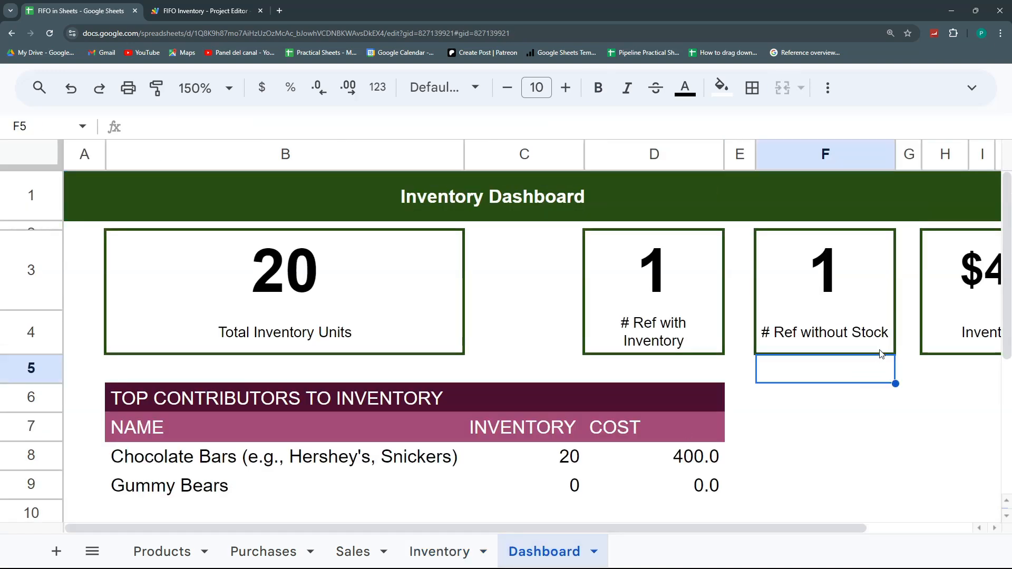
{"action": "key", "text": "ctrl+minus"}
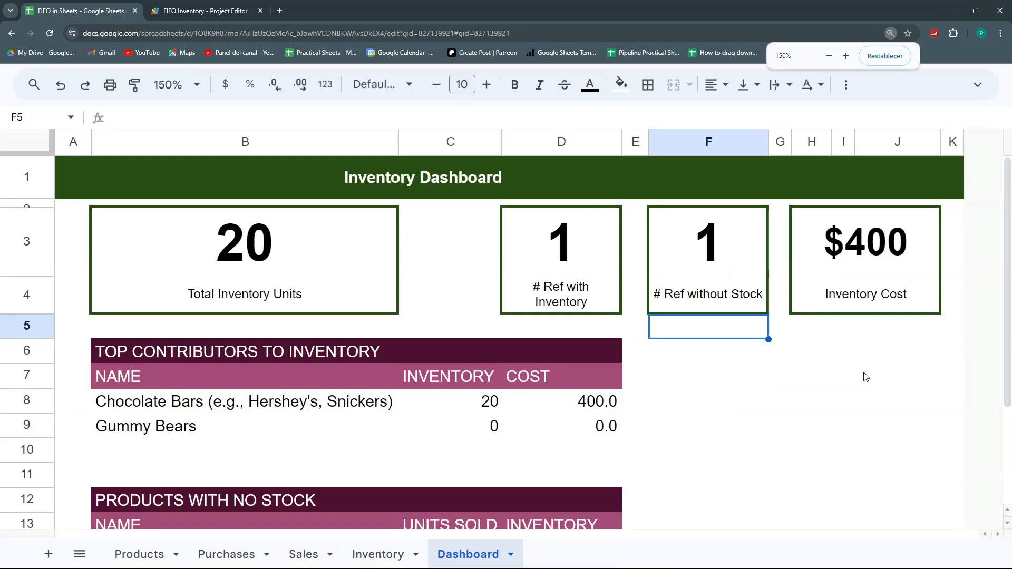
{"action": "left_click", "coordinate": [853, 250]}
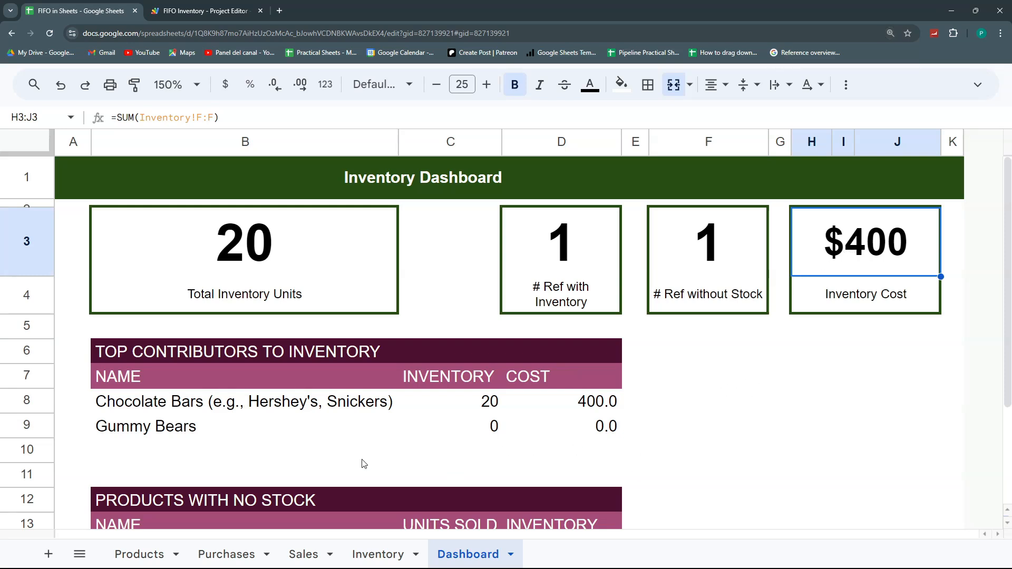
{"action": "left_click", "coordinate": [388, 554]}
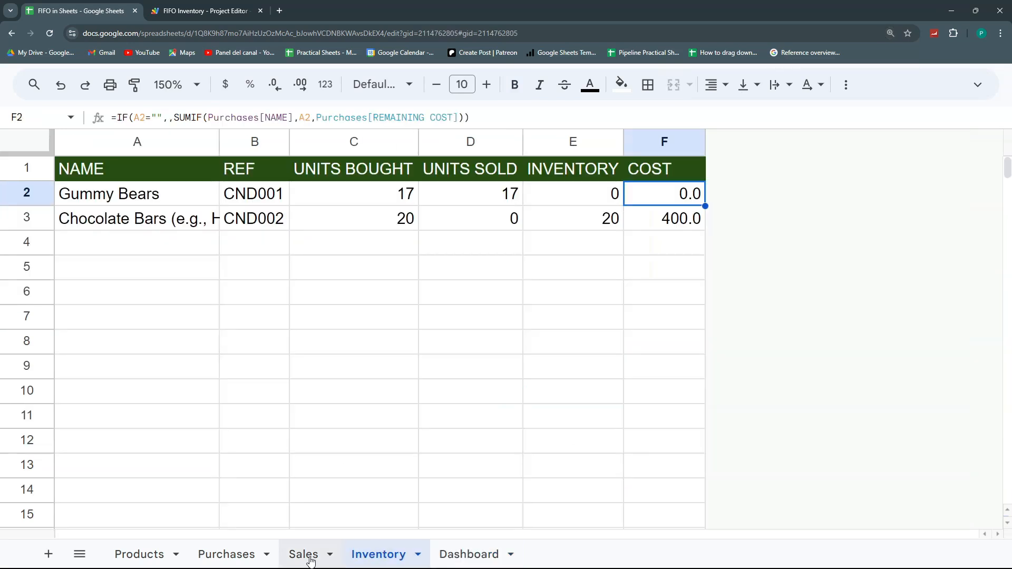
Return to the Sales sheet and slightly widen the NAME column.
{"action": "left_click", "coordinate": [295, 556]}
{"action": "left_click", "coordinate": [335, 390]}
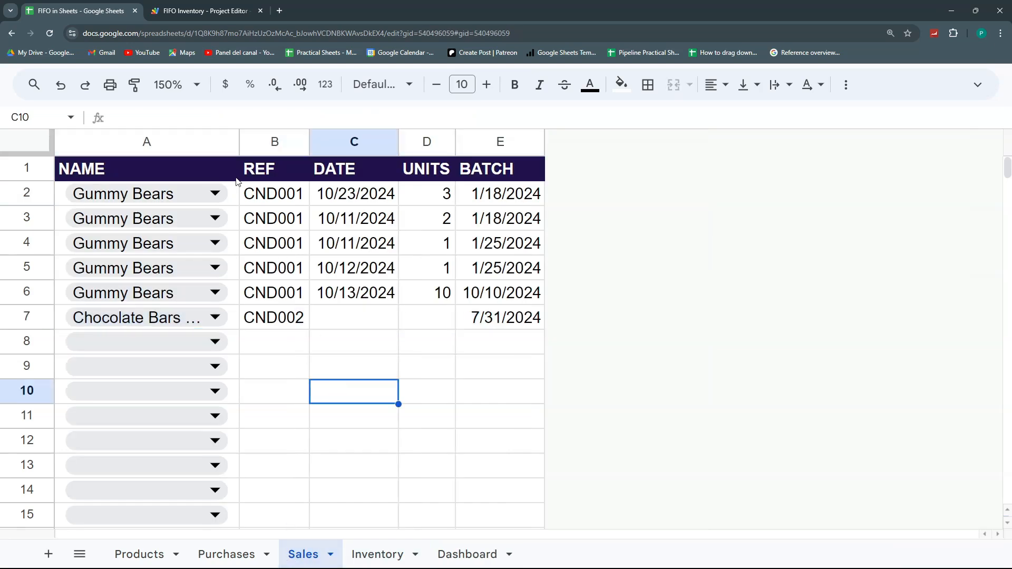
{"action": "mouse_move", "coordinate": [243, 140]}
{"action": "left_mouse_down"}
{"action": "mouse_move", "coordinate": [334, 141]}
{"action": "mouse_move", "coordinate": [230, 135]}
{"action": "left_mouse_up"}
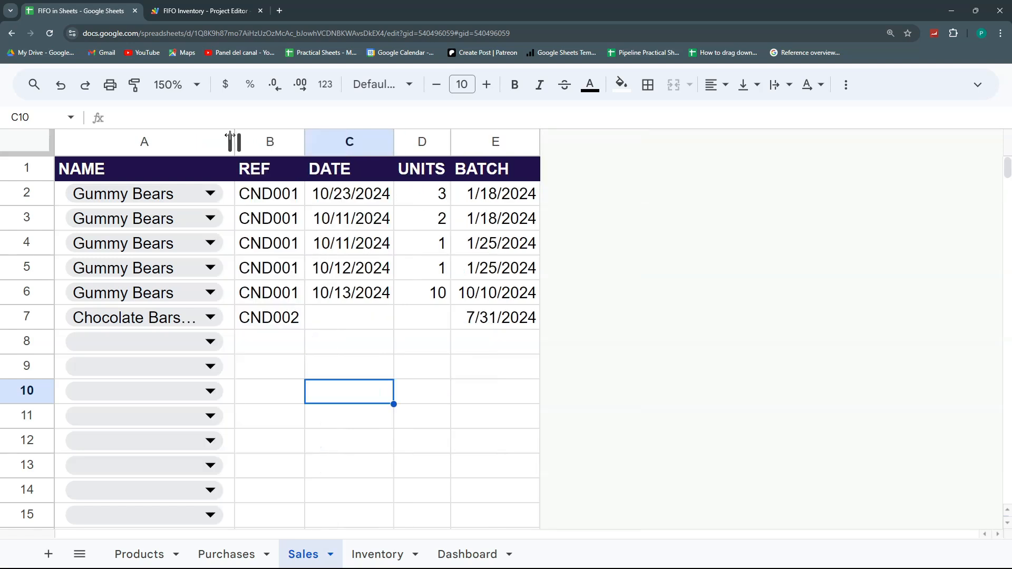
{"action": "left_click_drag", "start_coordinate": [230, 136], "coordinate": [249, 136]}
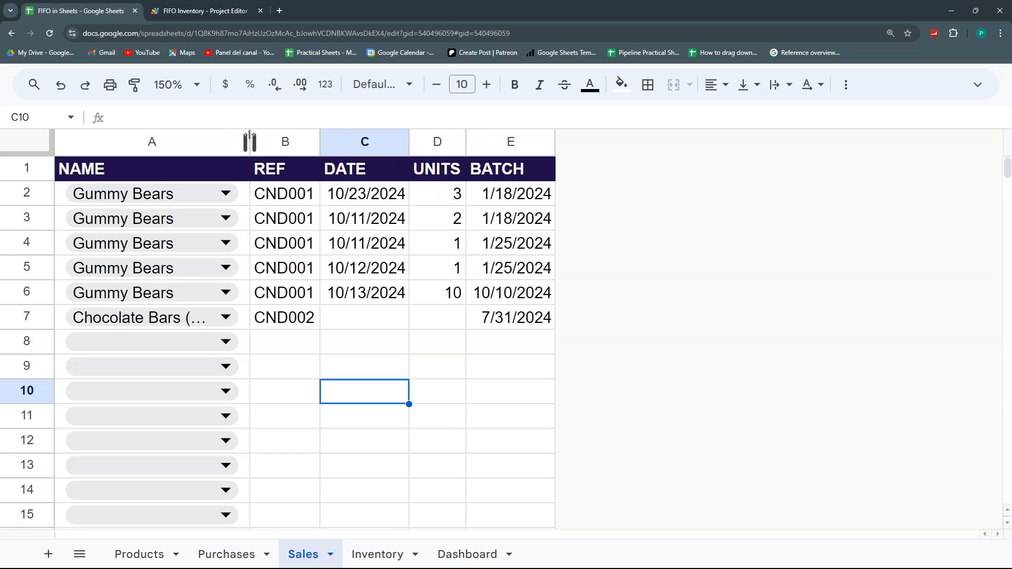
Check the units of the last Gummy Bears sale and open the Purchases sheet to examine its batches.
{"action": "left_click", "coordinate": [423, 293]}
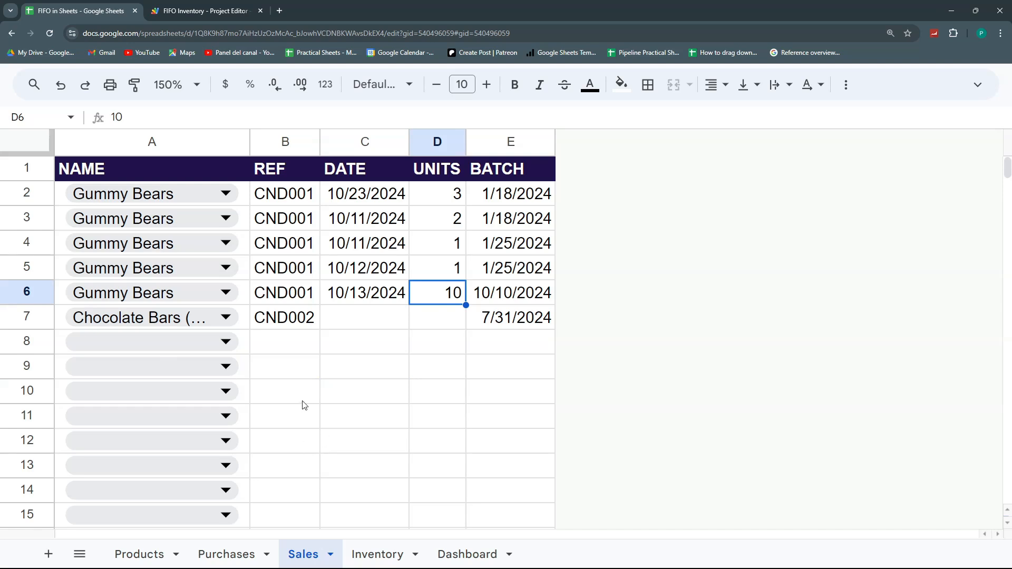
{"action": "left_click", "coordinate": [227, 554]}
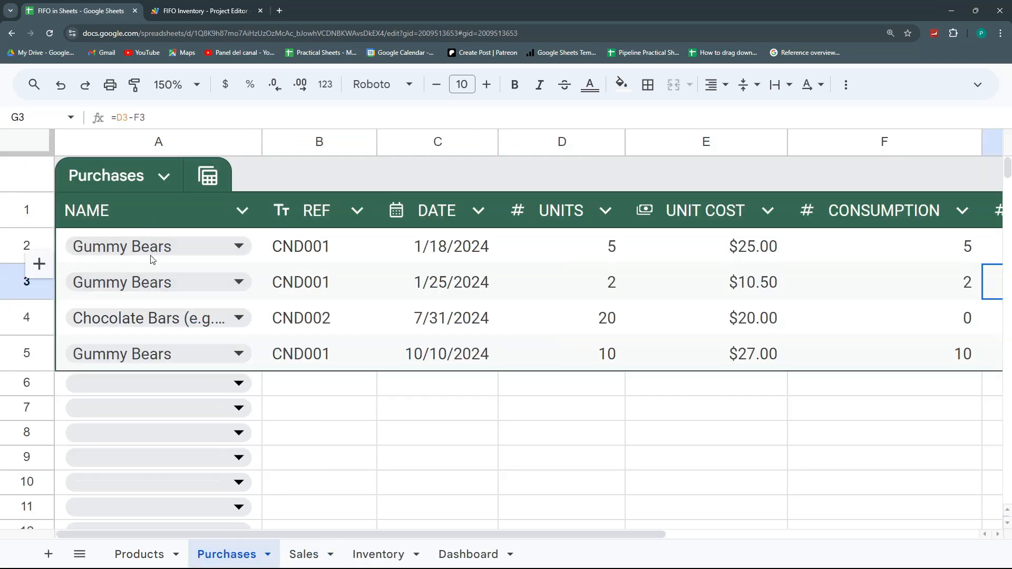